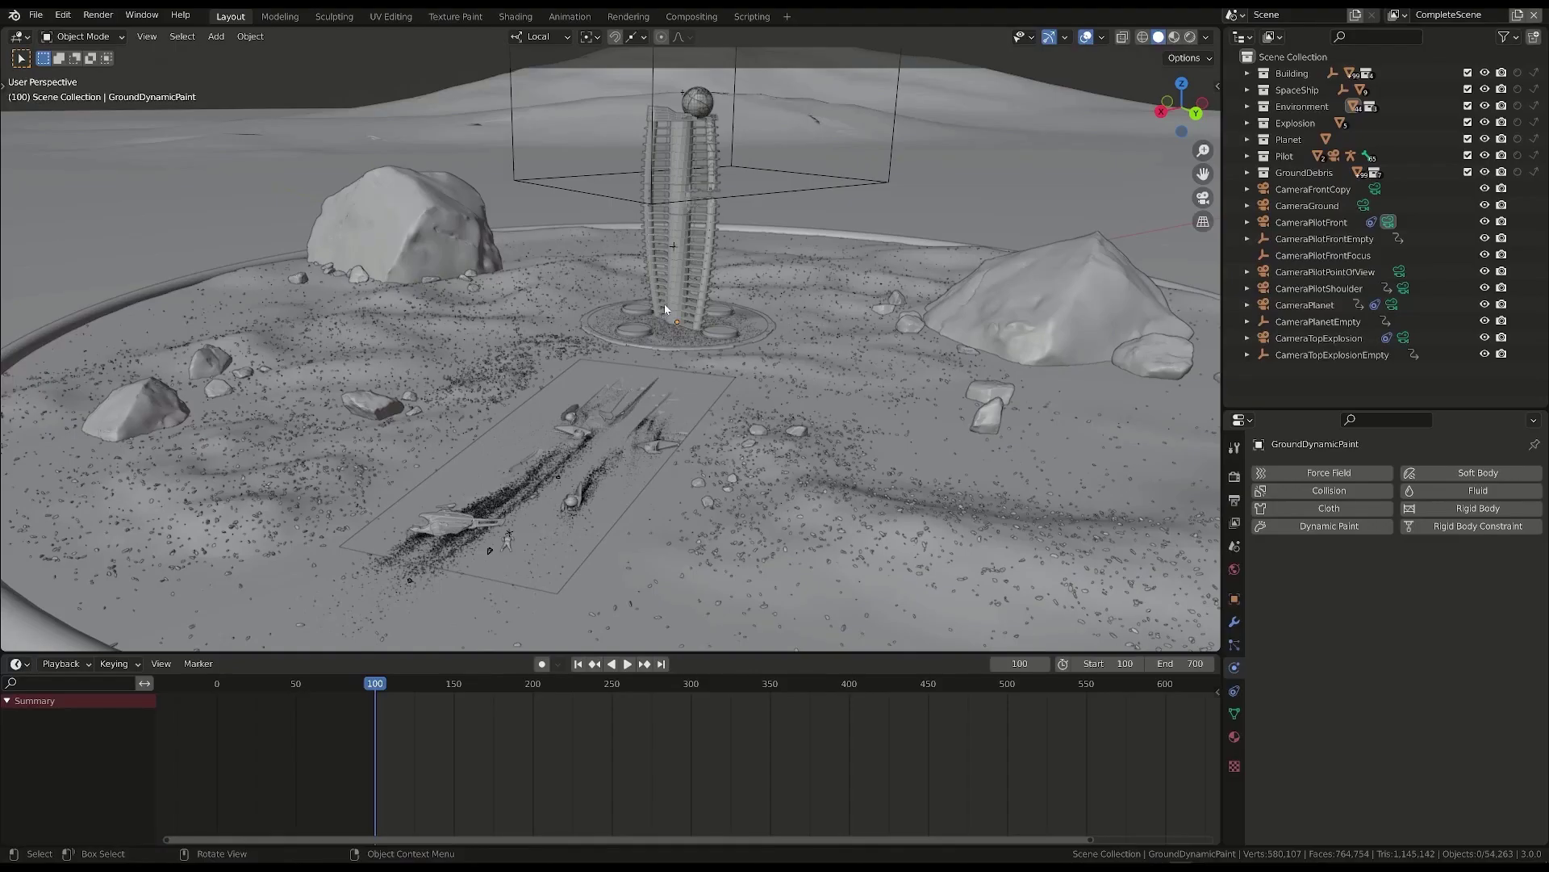
- Orbit and pan the view around the sci-fi tower scene to show the horizon
mouse_move(665, 304)
middle_down()
mouse_move(615, 356)
mouse_move(652, 326)
middle_up()
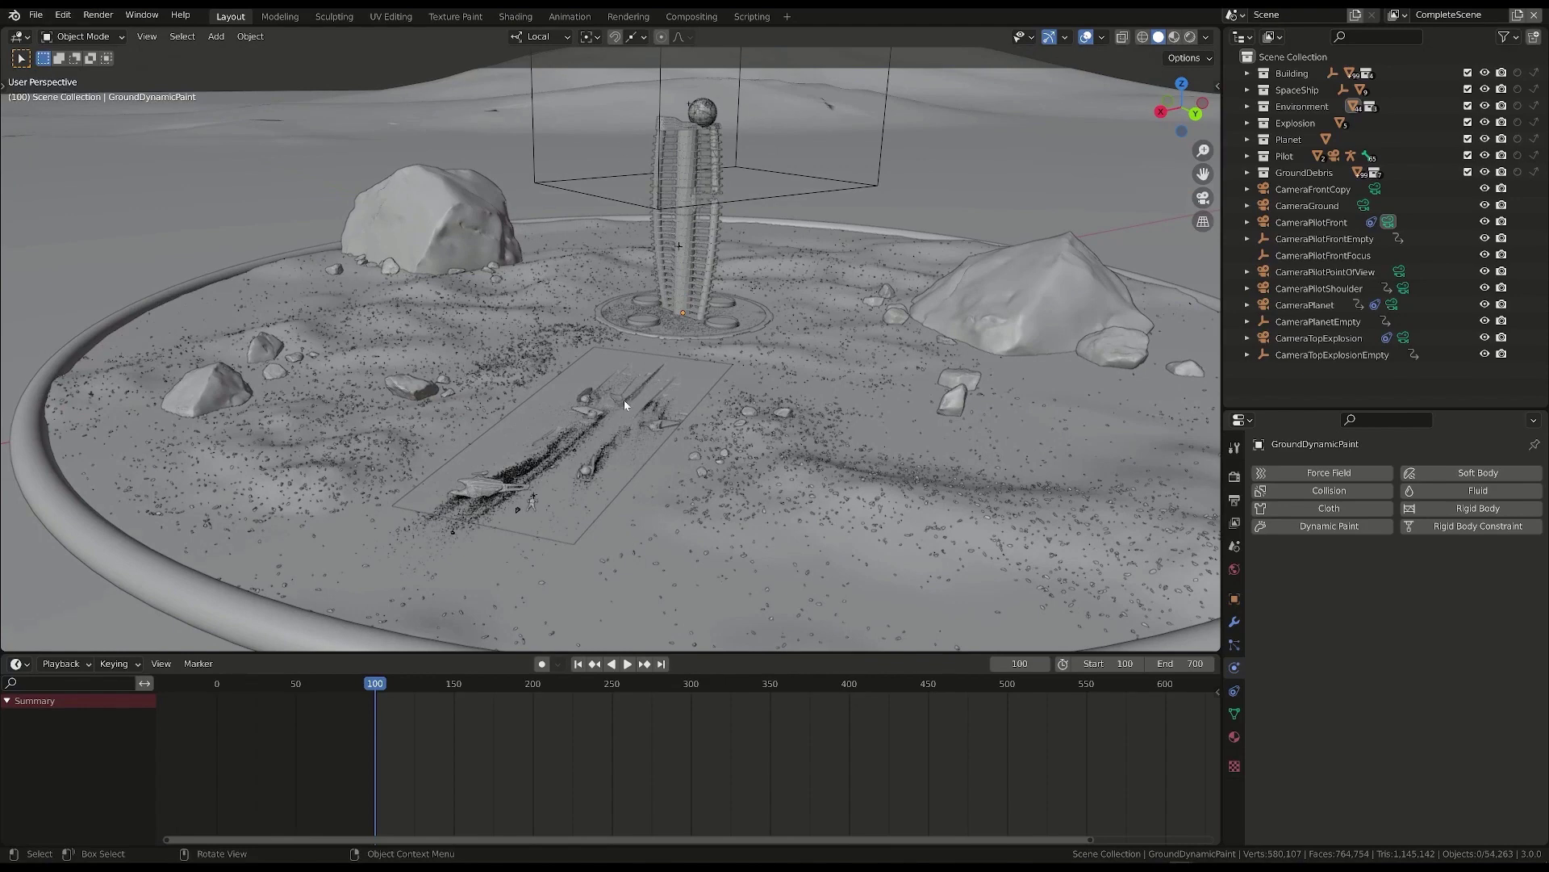
shift+middle_drag(625, 403, 637, 445)
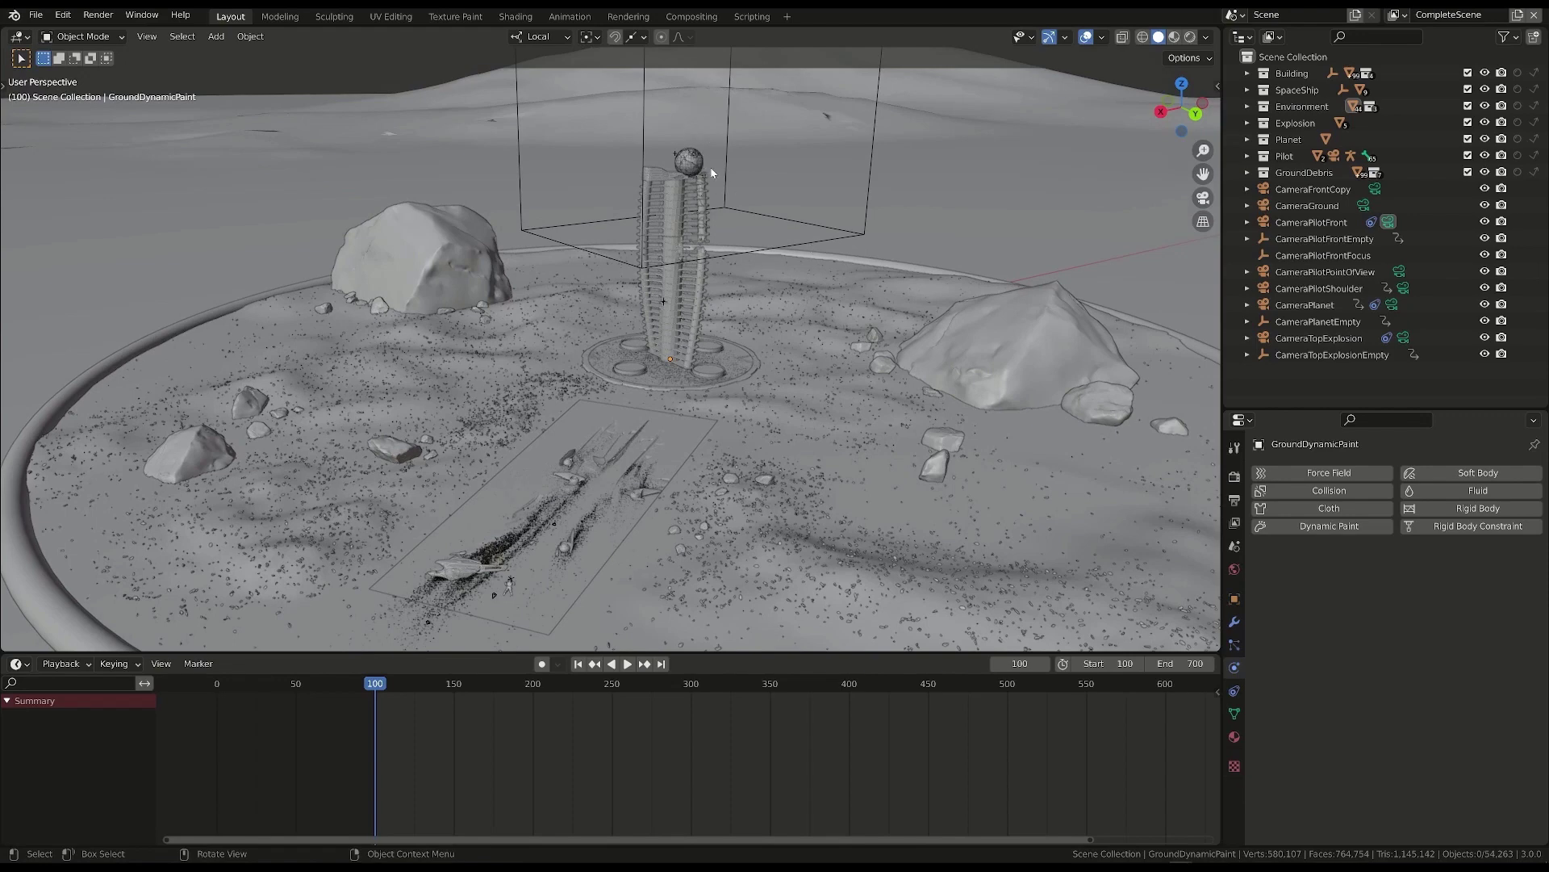
middle_drag(646, 459, 675, 394)
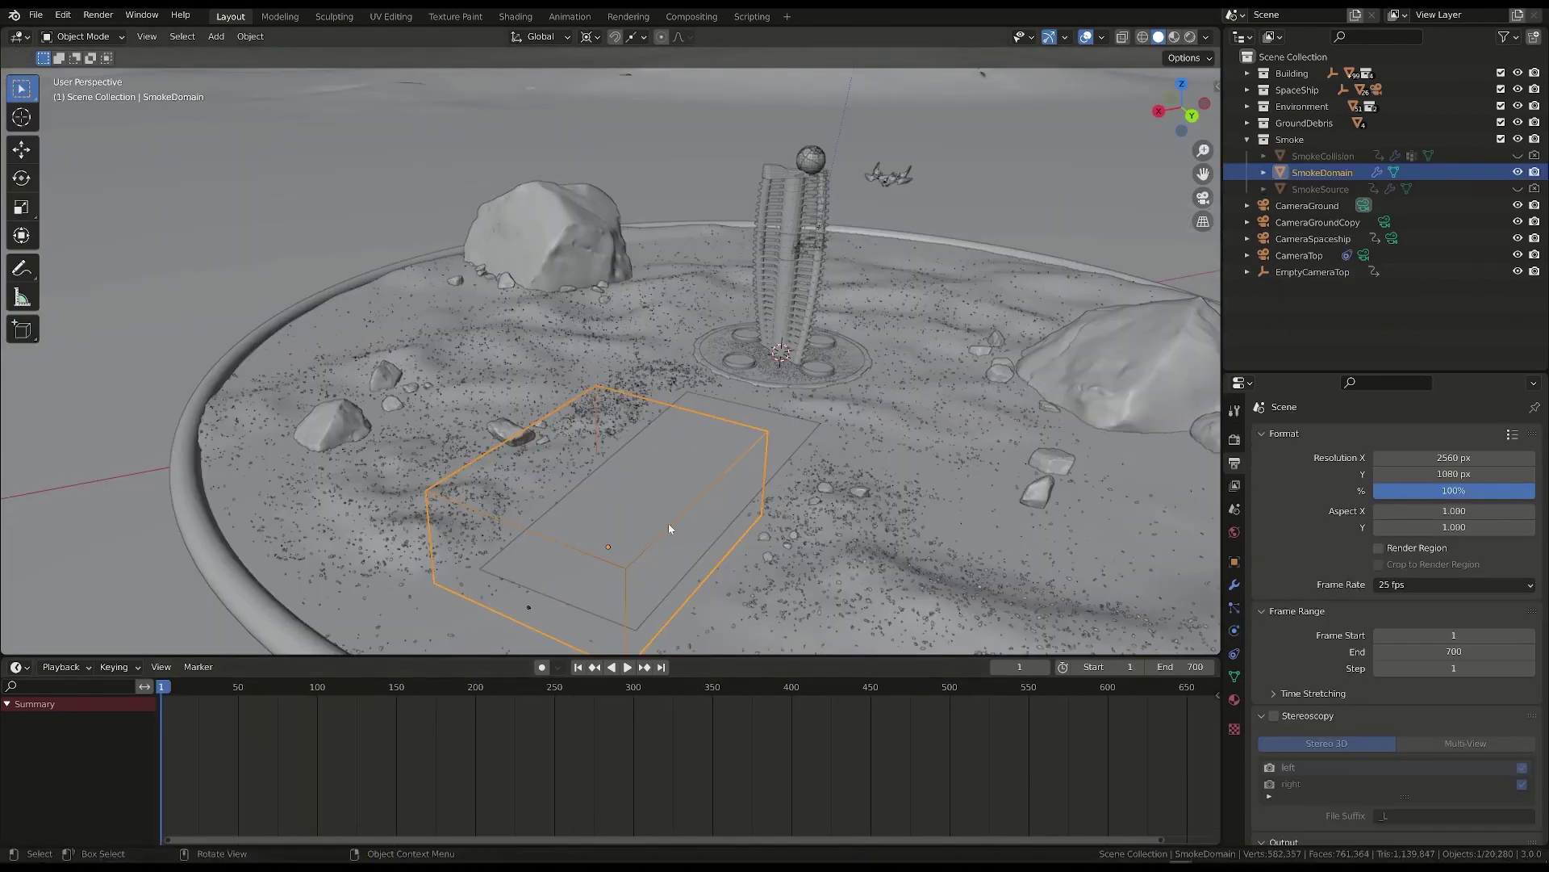
- Apply the Dynamic Paint modifier on GroundDynamicPaint to bake the crash grooves into the ground
middle_drag(657, 521, 676, 409)
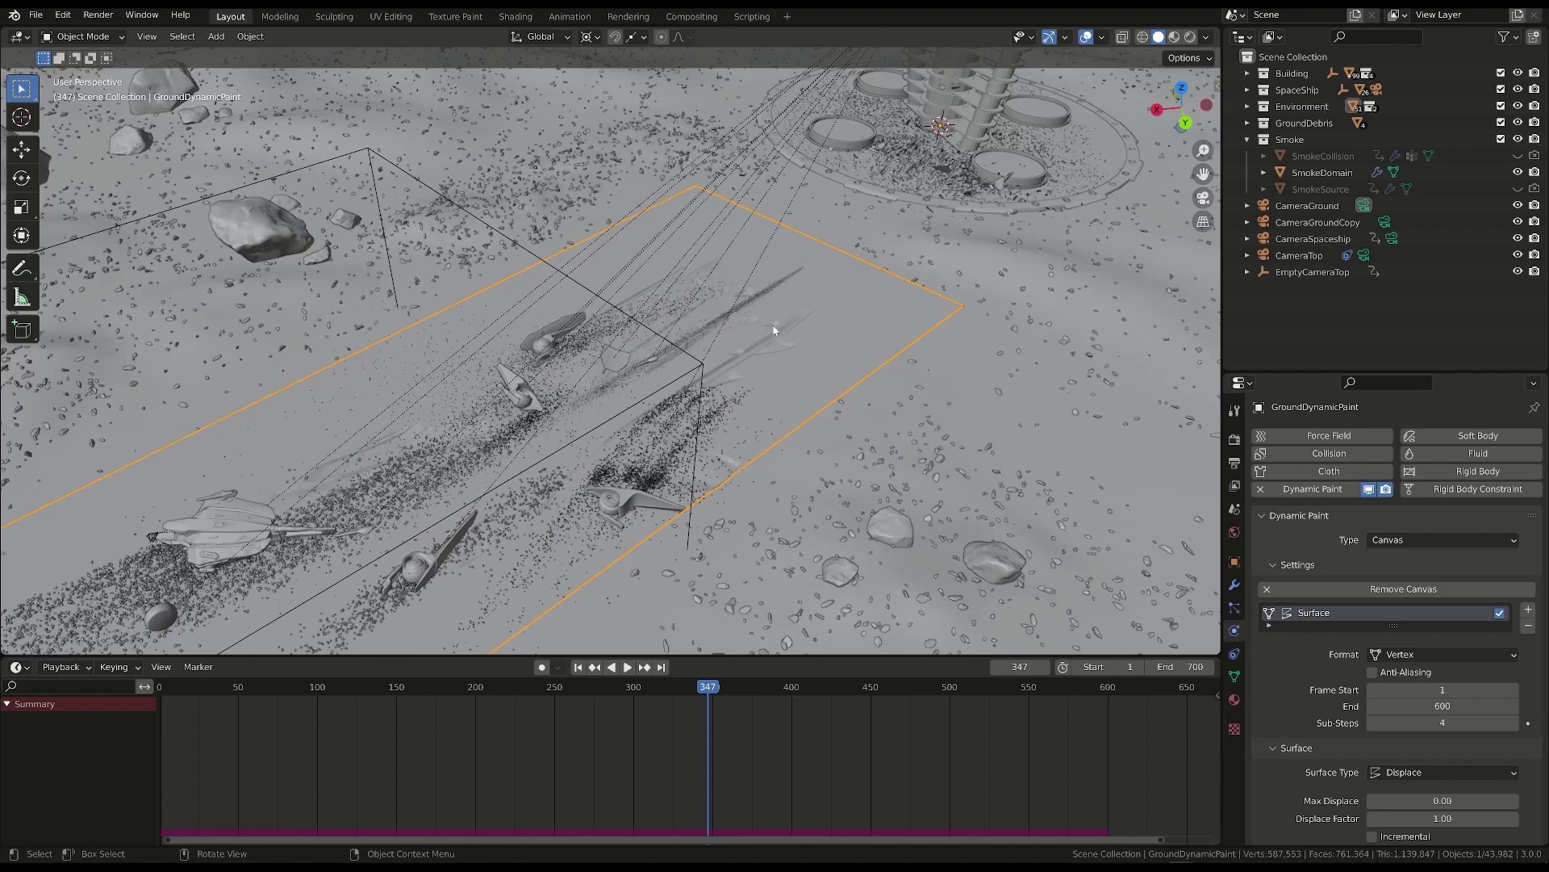
click(1235, 586)
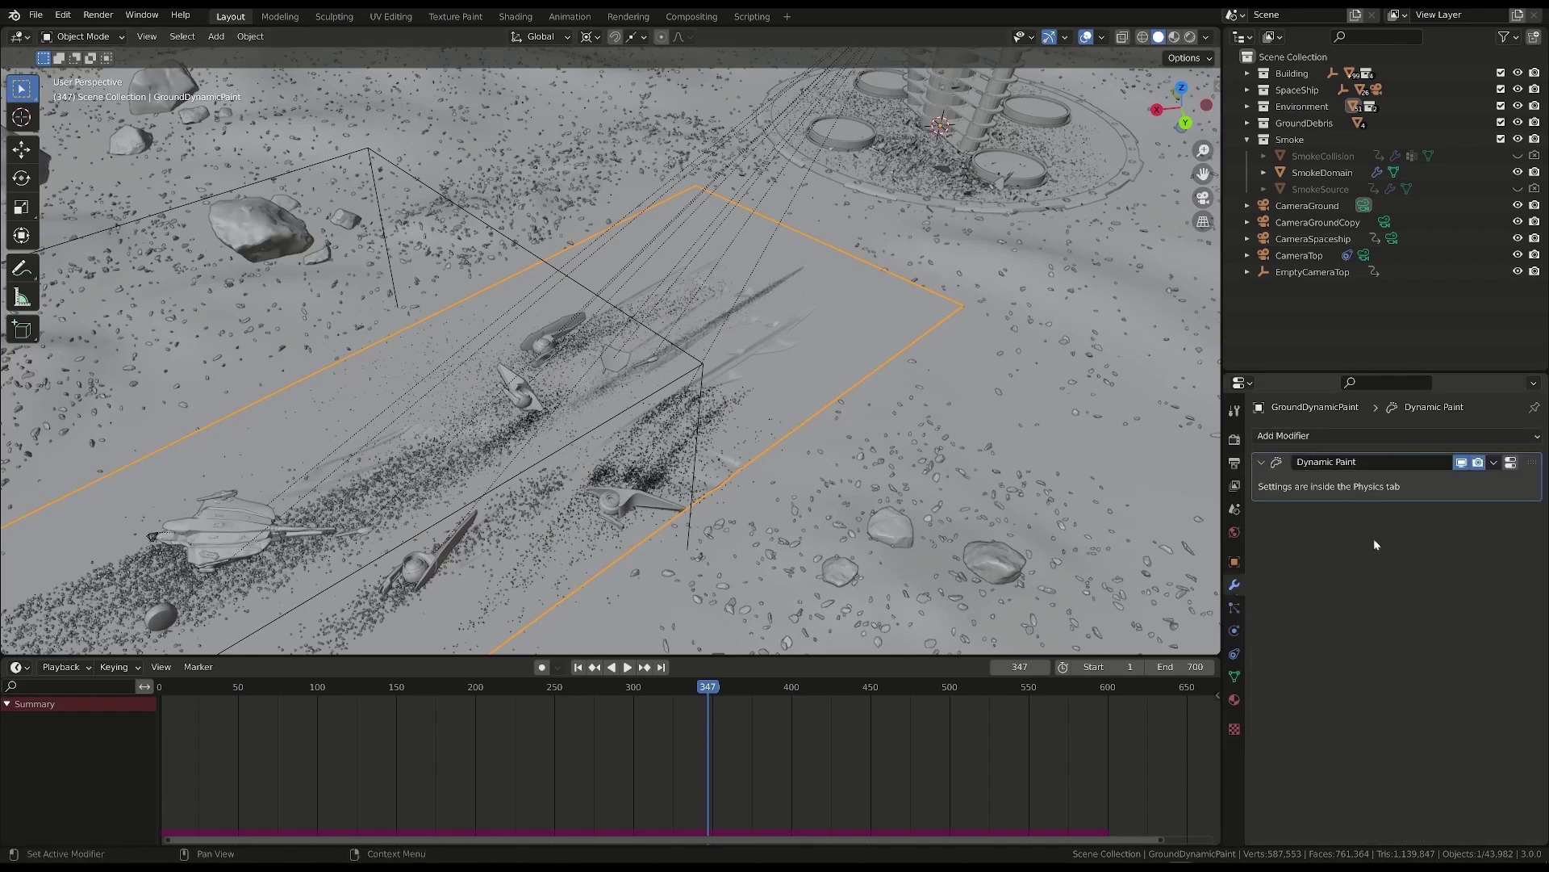
click(1511, 462)
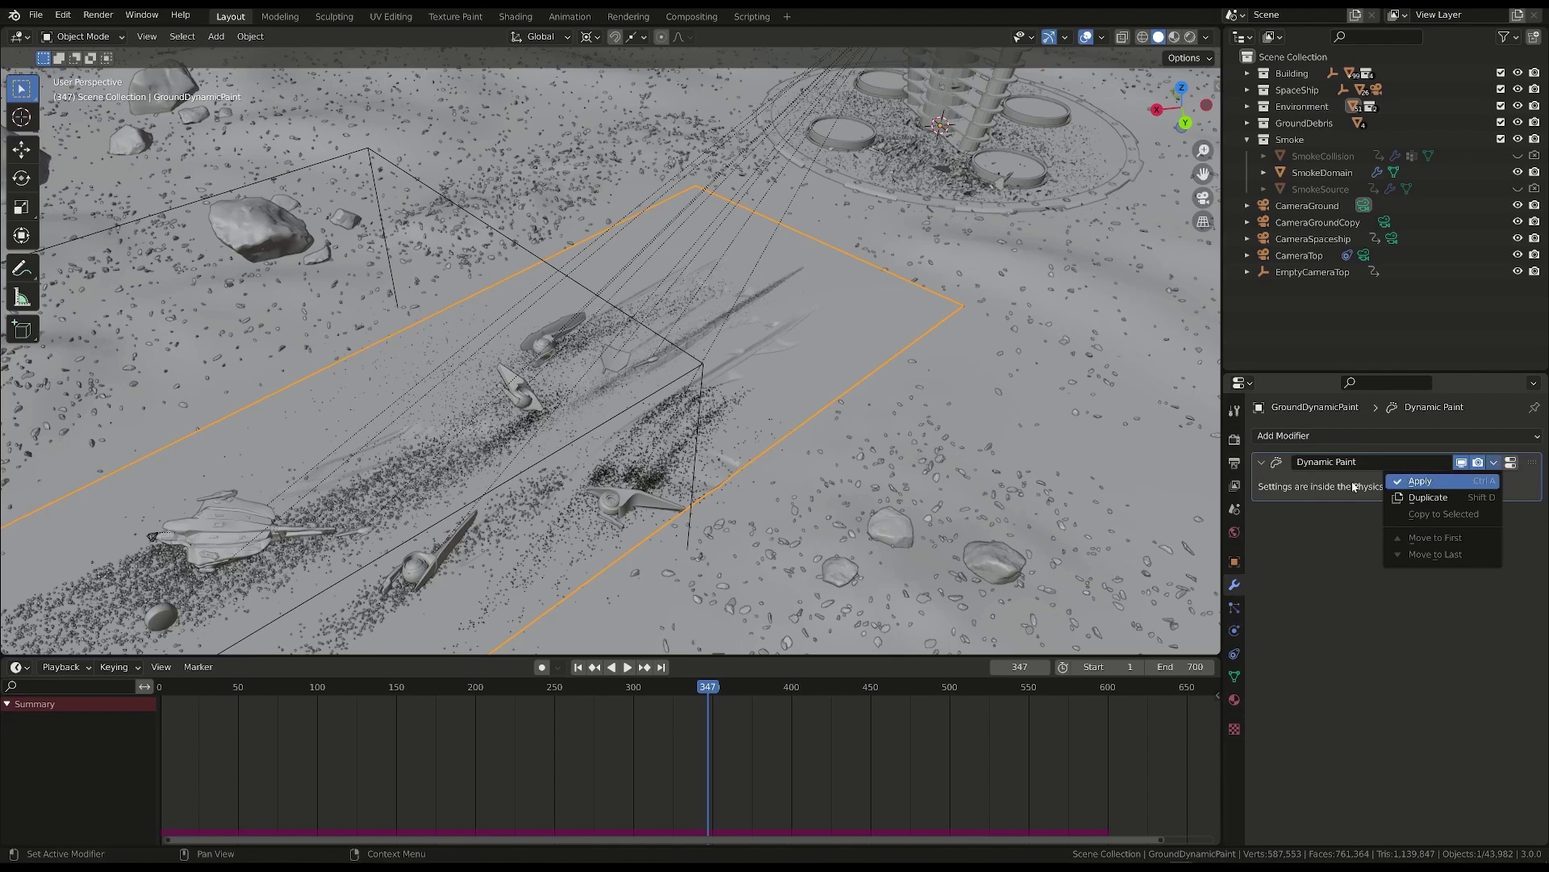
click(1434, 486)
- Rewind to frame 172, play the animation and scrub forward to frame 406
drag(669, 692, 432, 687)
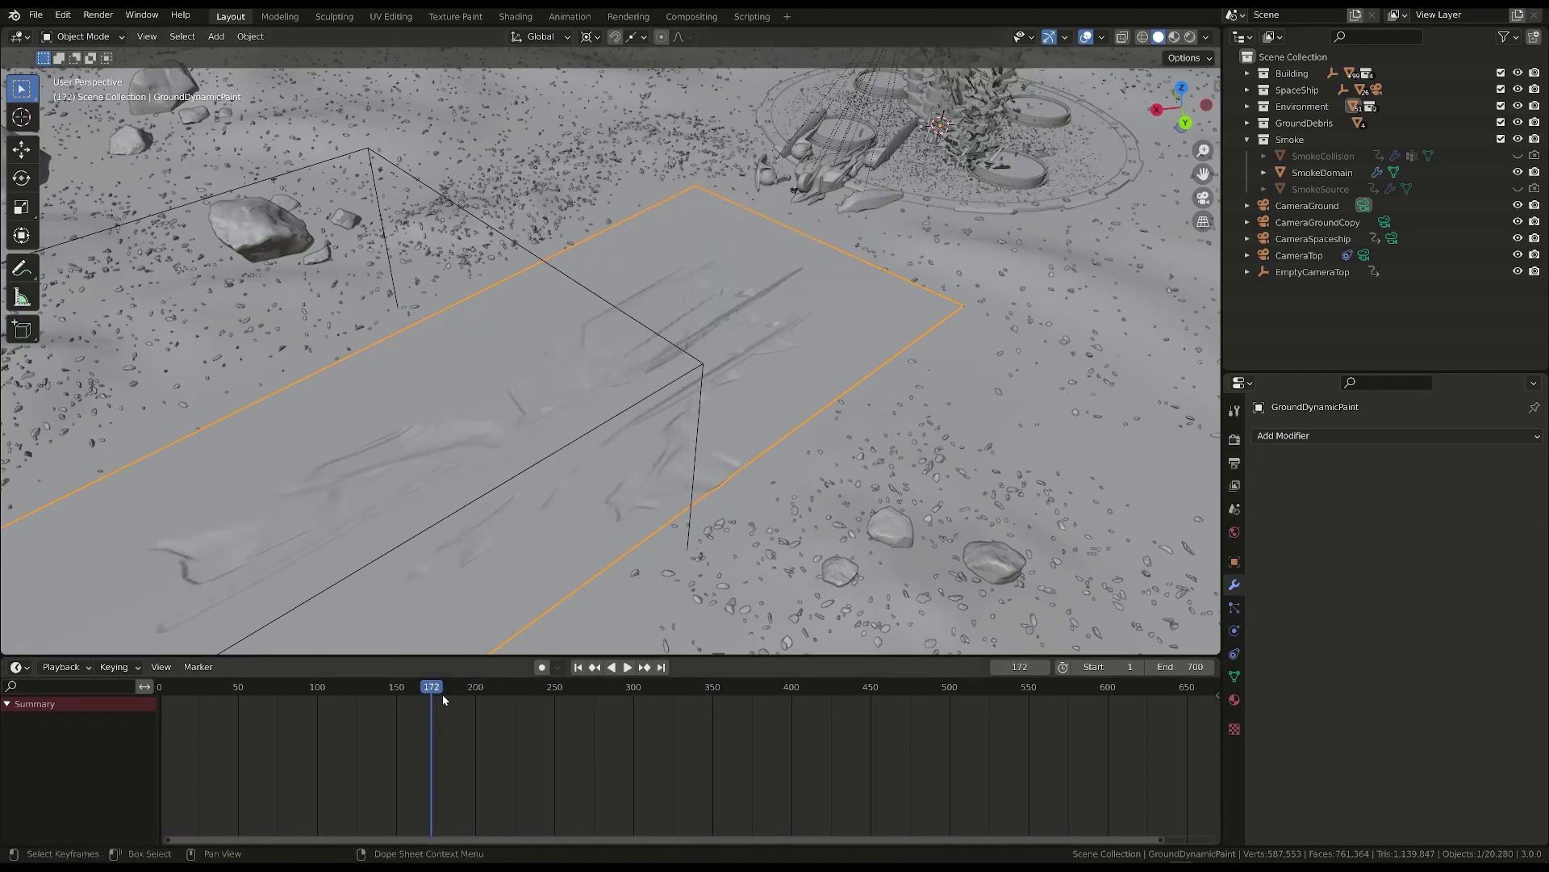
key(space)
key(space)
drag(757, 685, 801, 686)
scroll(699, 466, down, 3)
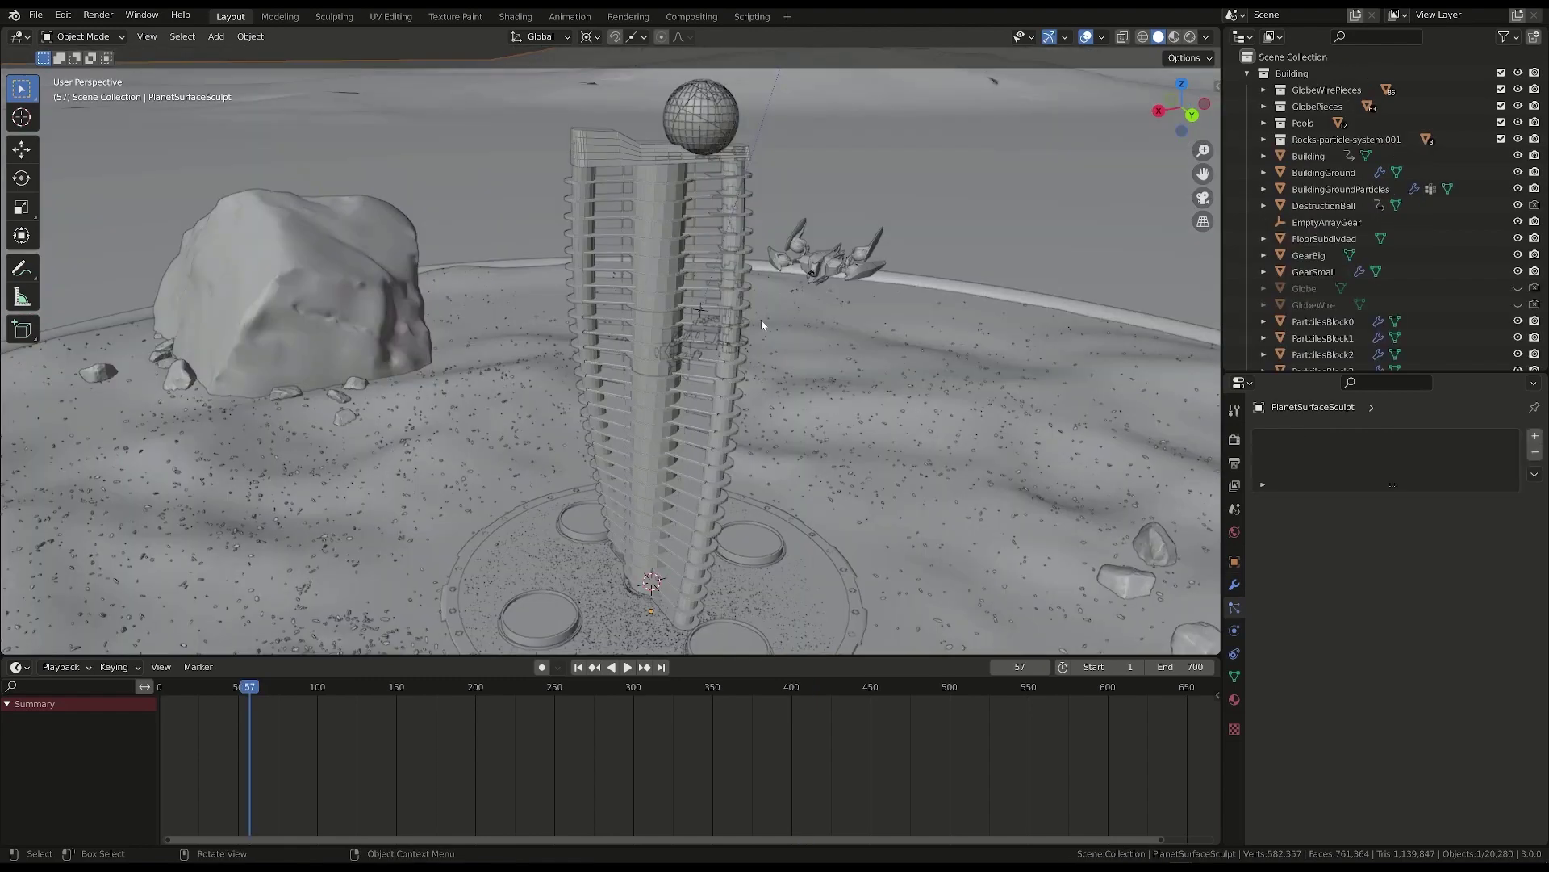
- Stop the simulation at frame 71 and select a particle block on the tower
mouse_move(762, 325)
middle_down()
mouse_move(670, 385)
mouse_move(773, 343)
middle_up()
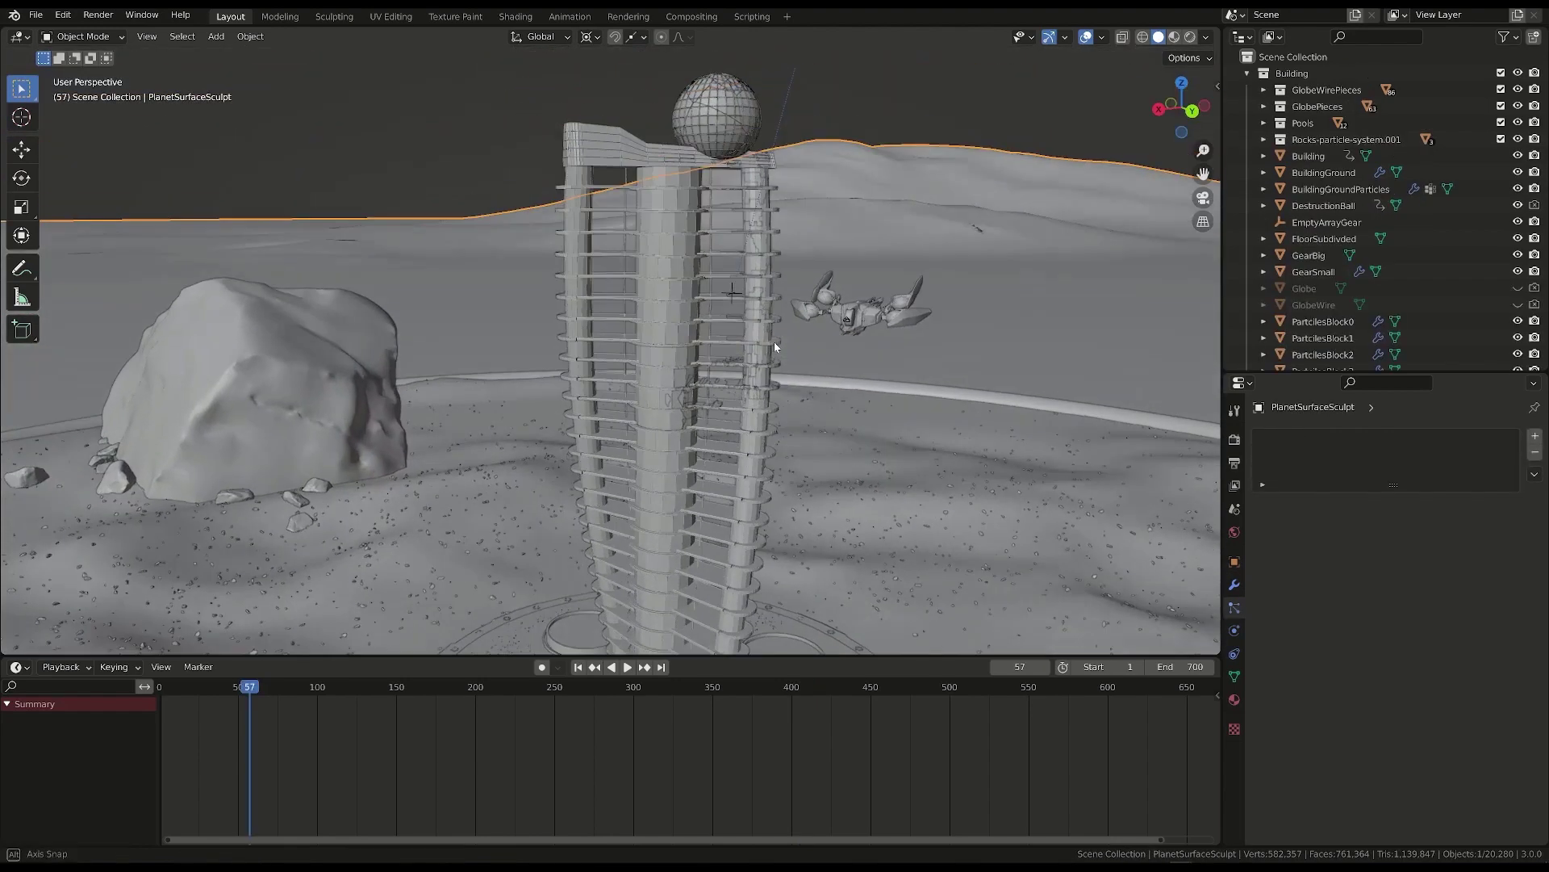
mouse_move(254, 687)
mouse_down()
mouse_move(397, 687)
mouse_move(271, 686)
mouse_up()
key(space)
click(765, 380)
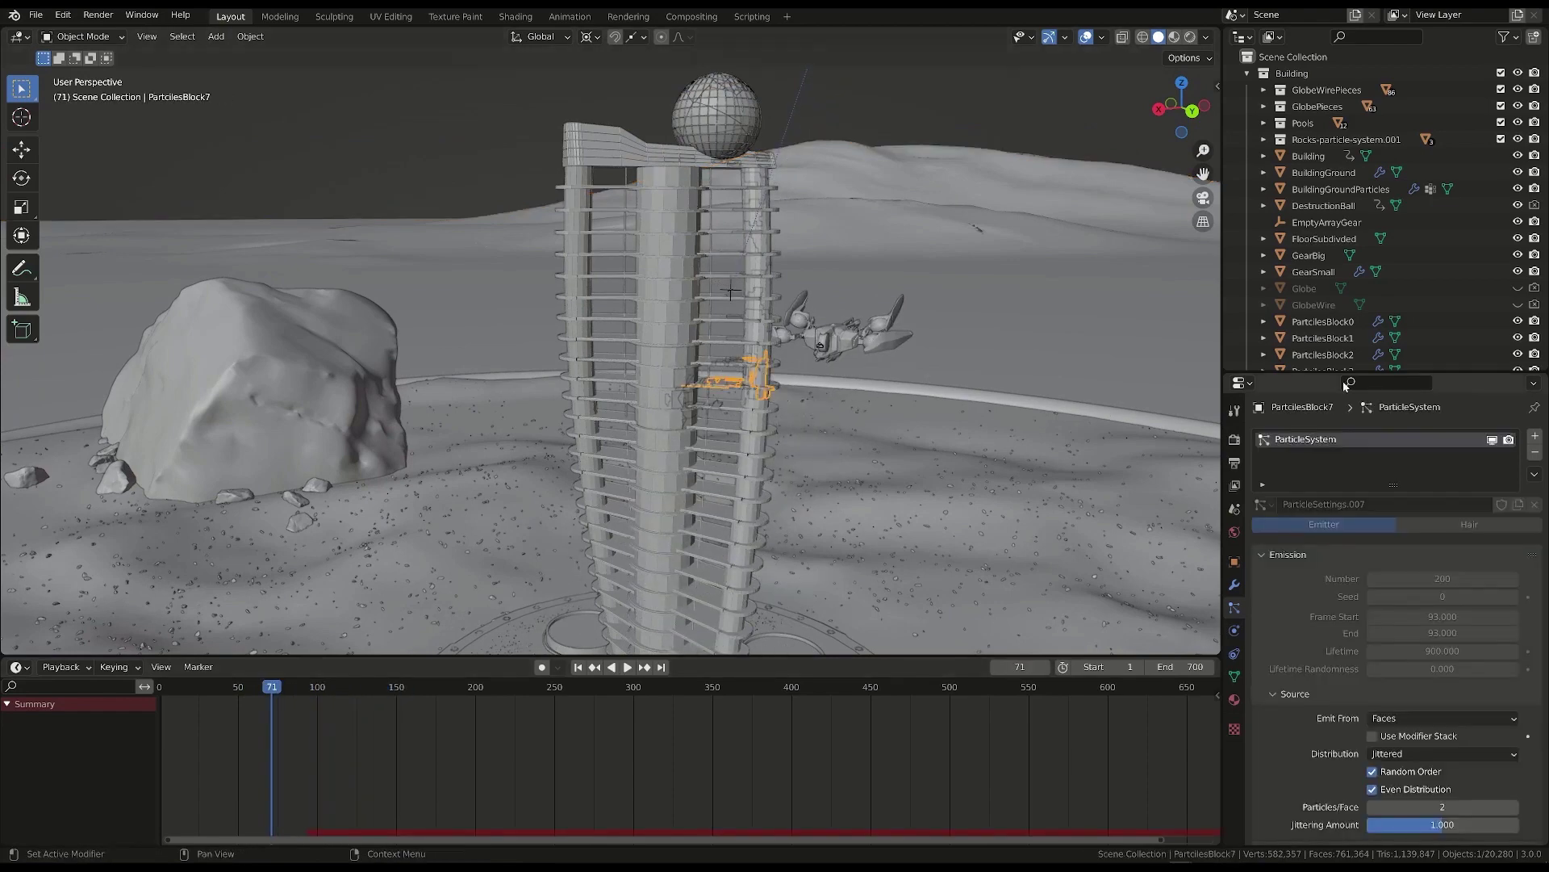
scroll(1322, 212, down, 5)
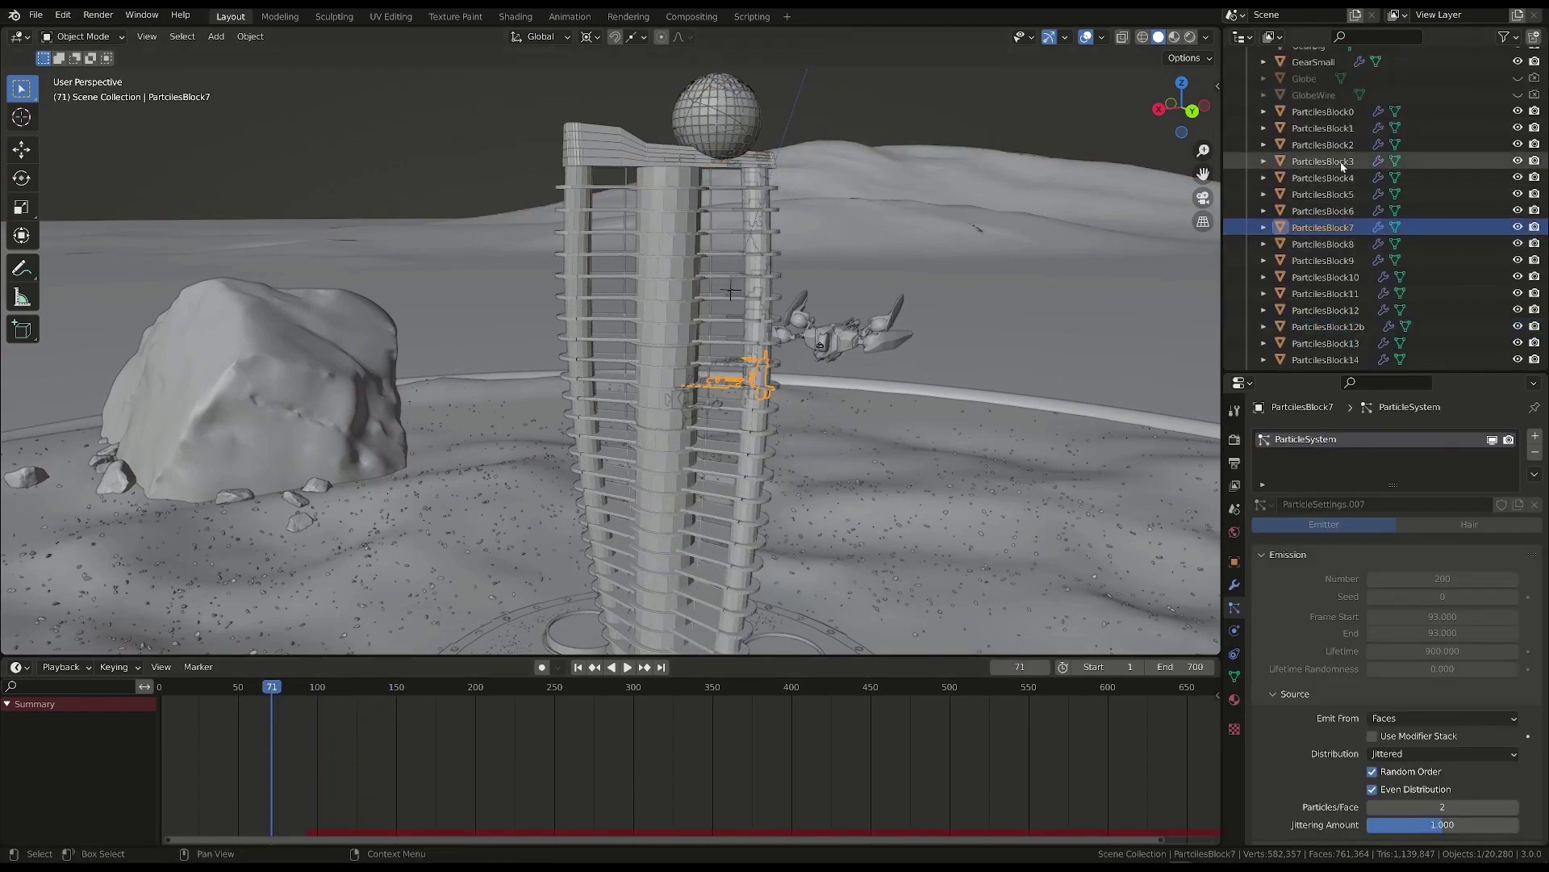
- Delete ParticlesBlock0 through ParticlesBlock18 from the Outliner
click(1323, 113)
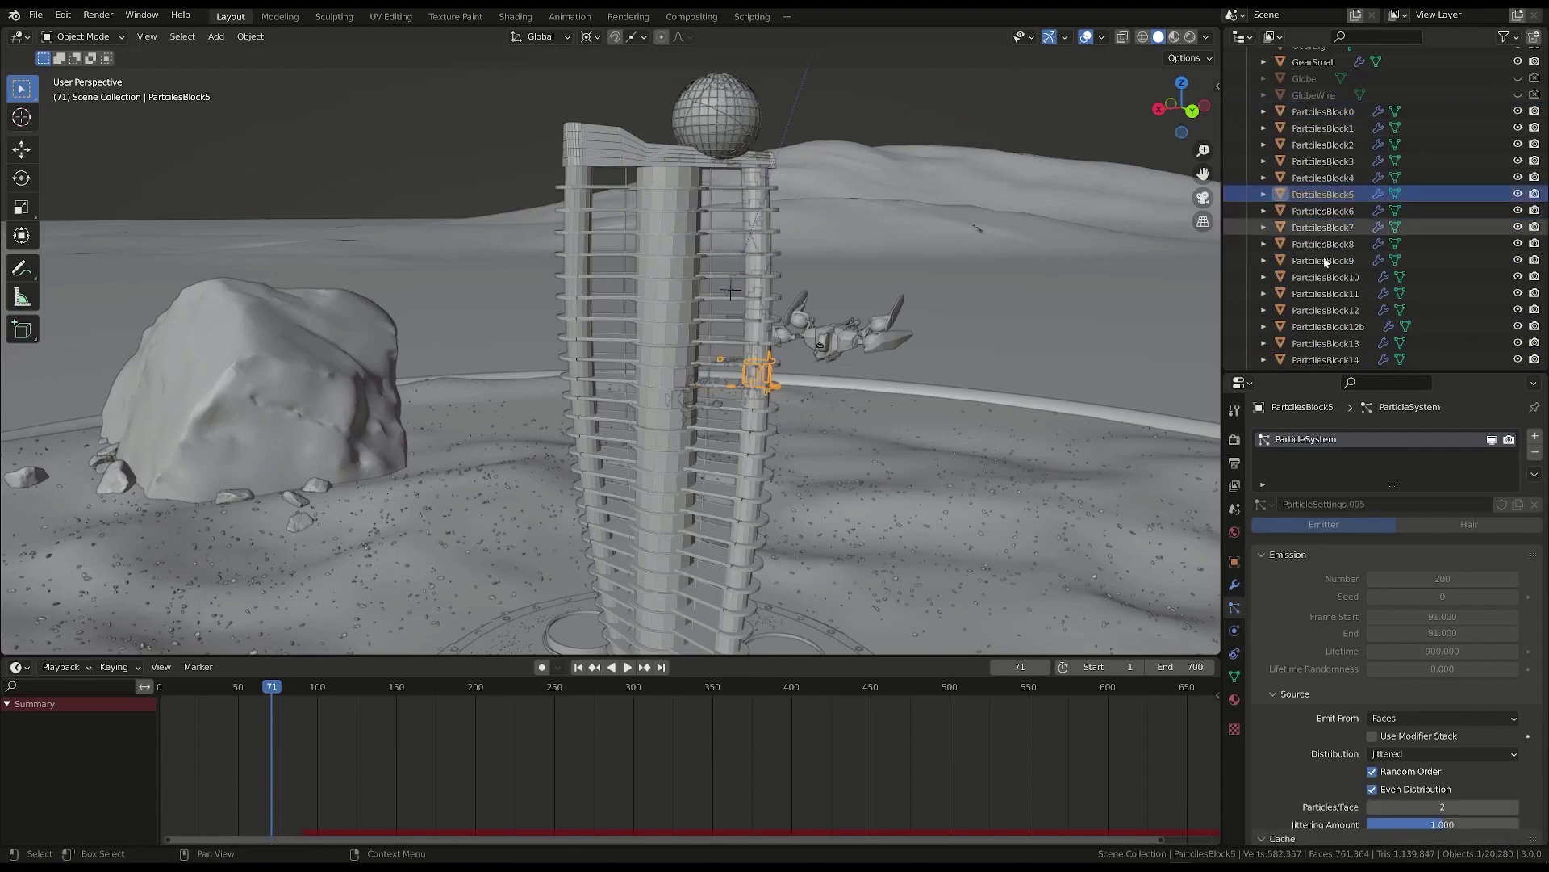
scroll(1346, 269, down, 4)
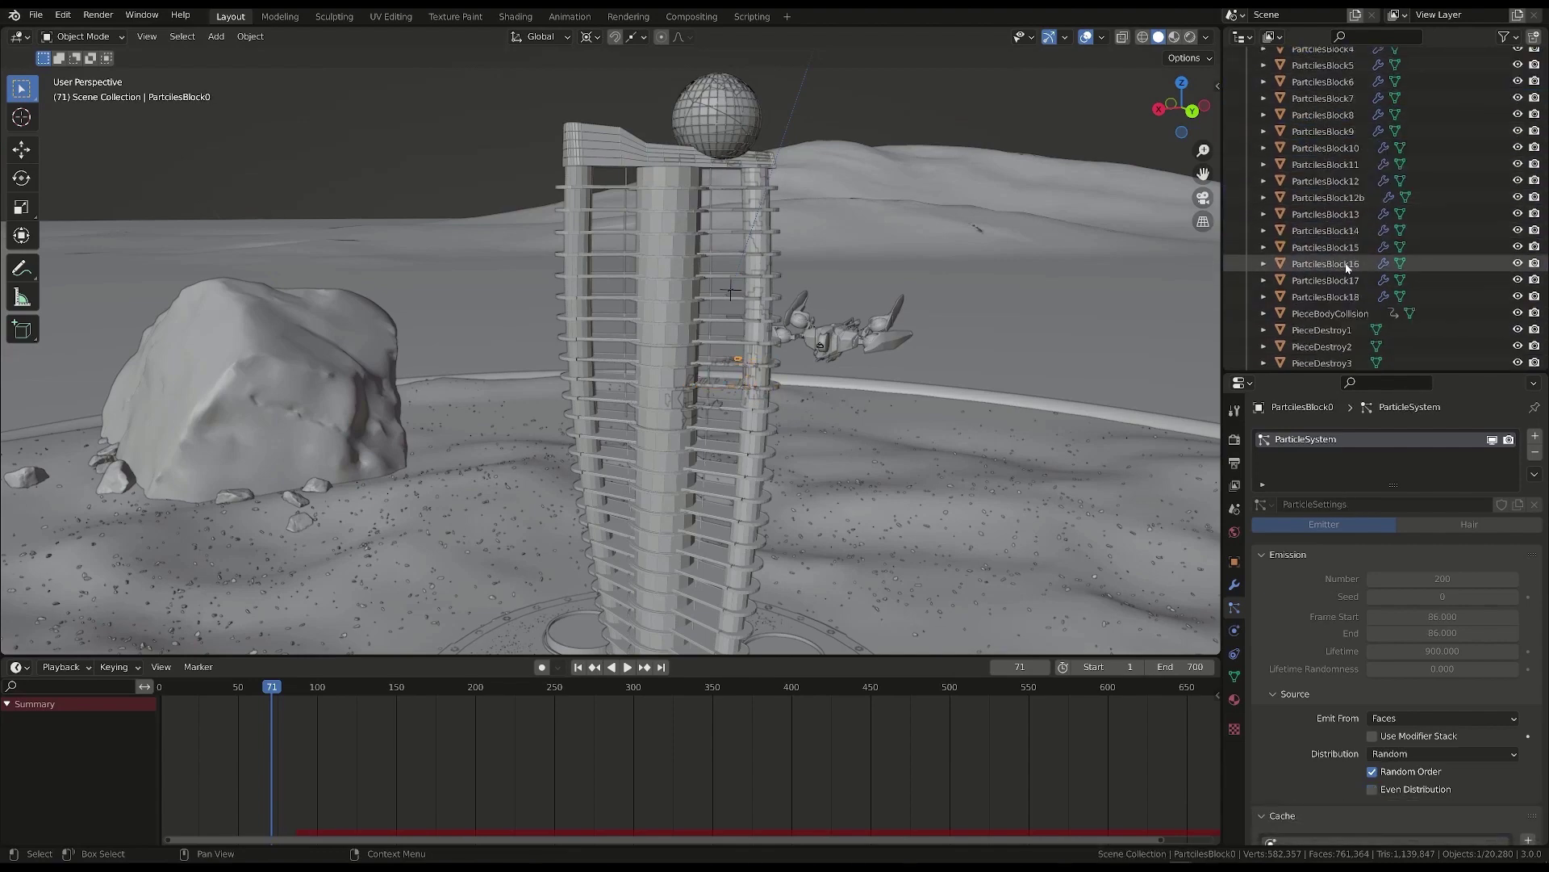
shift+click(1325, 296)
key(x)
click(703, 389)
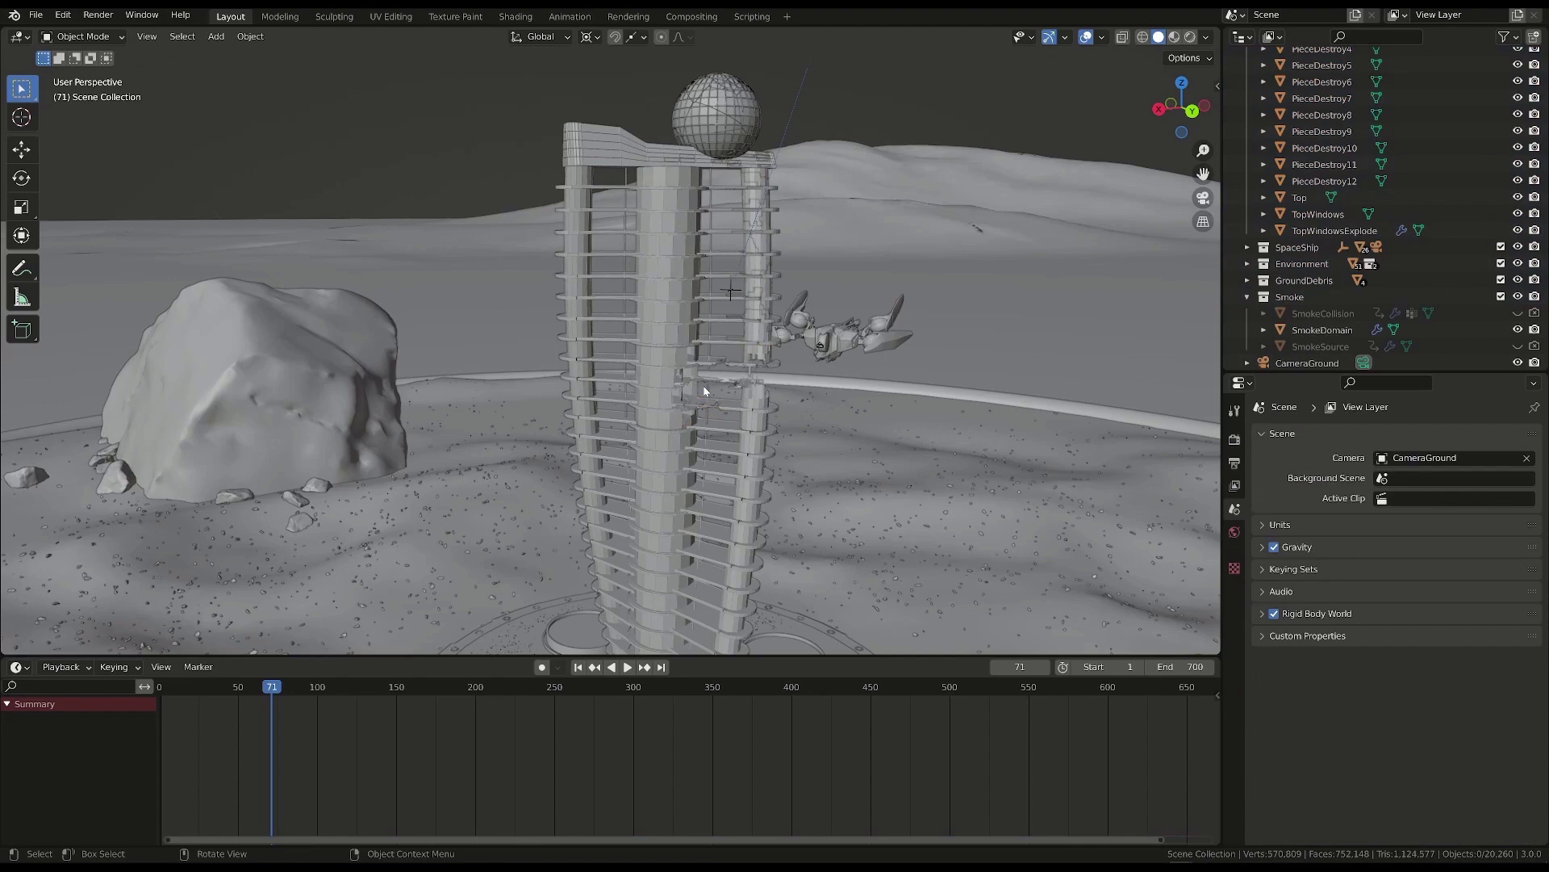
mouse_move(327, 669)
mouse_down()
mouse_move(381, 676)
mouse_move(342, 677)
mouse_up()
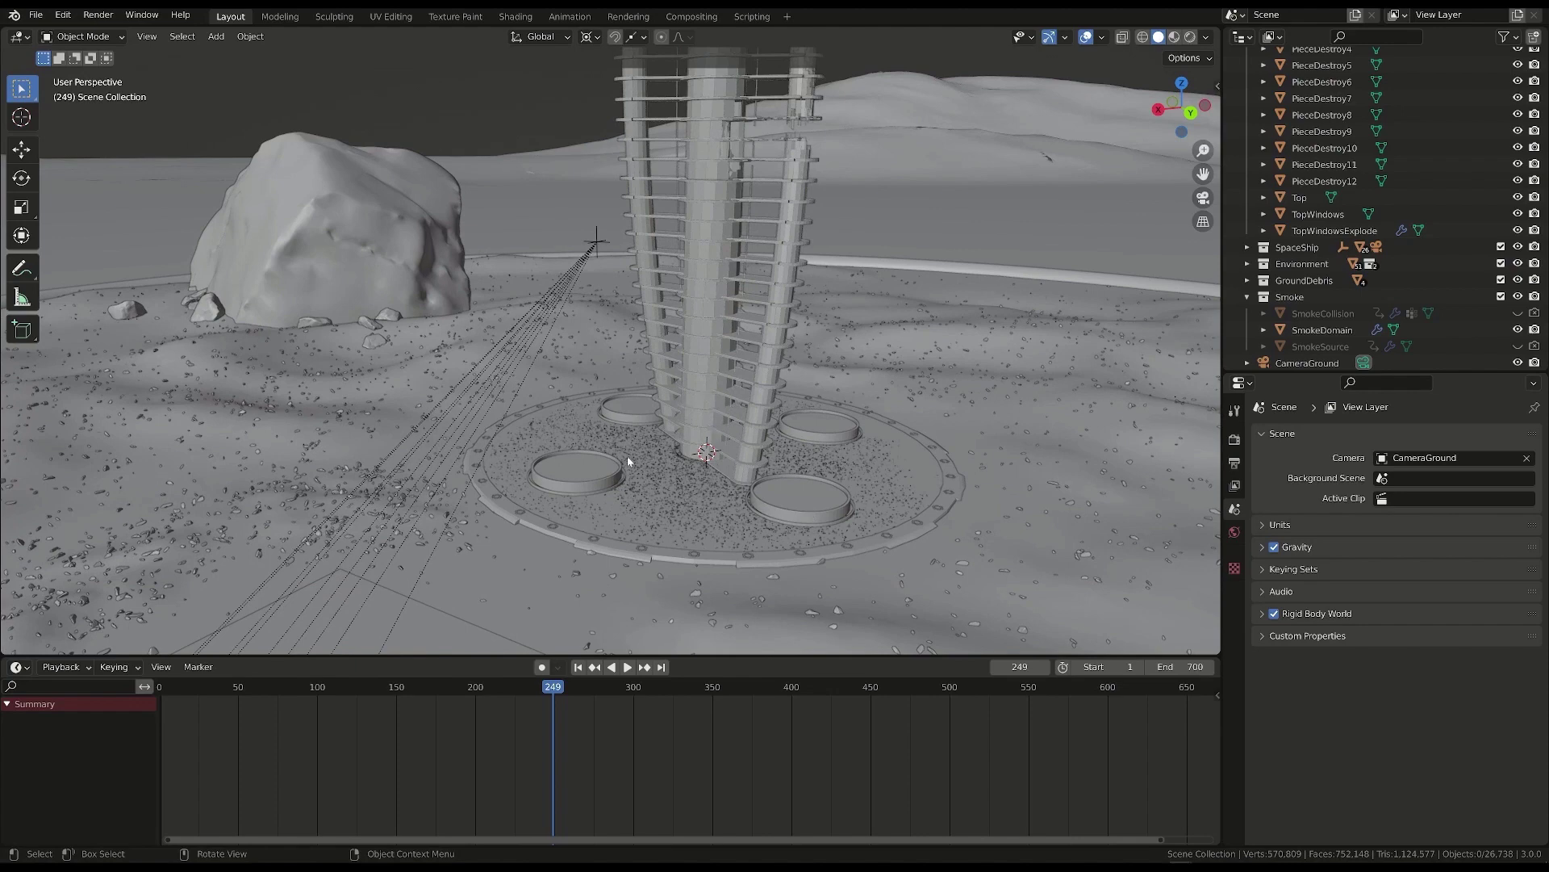
- Zoom around the tower base and select each pool water disc to inspect it
scroll(559, 466, up, 3)
scroll(703, 371, down, 2)
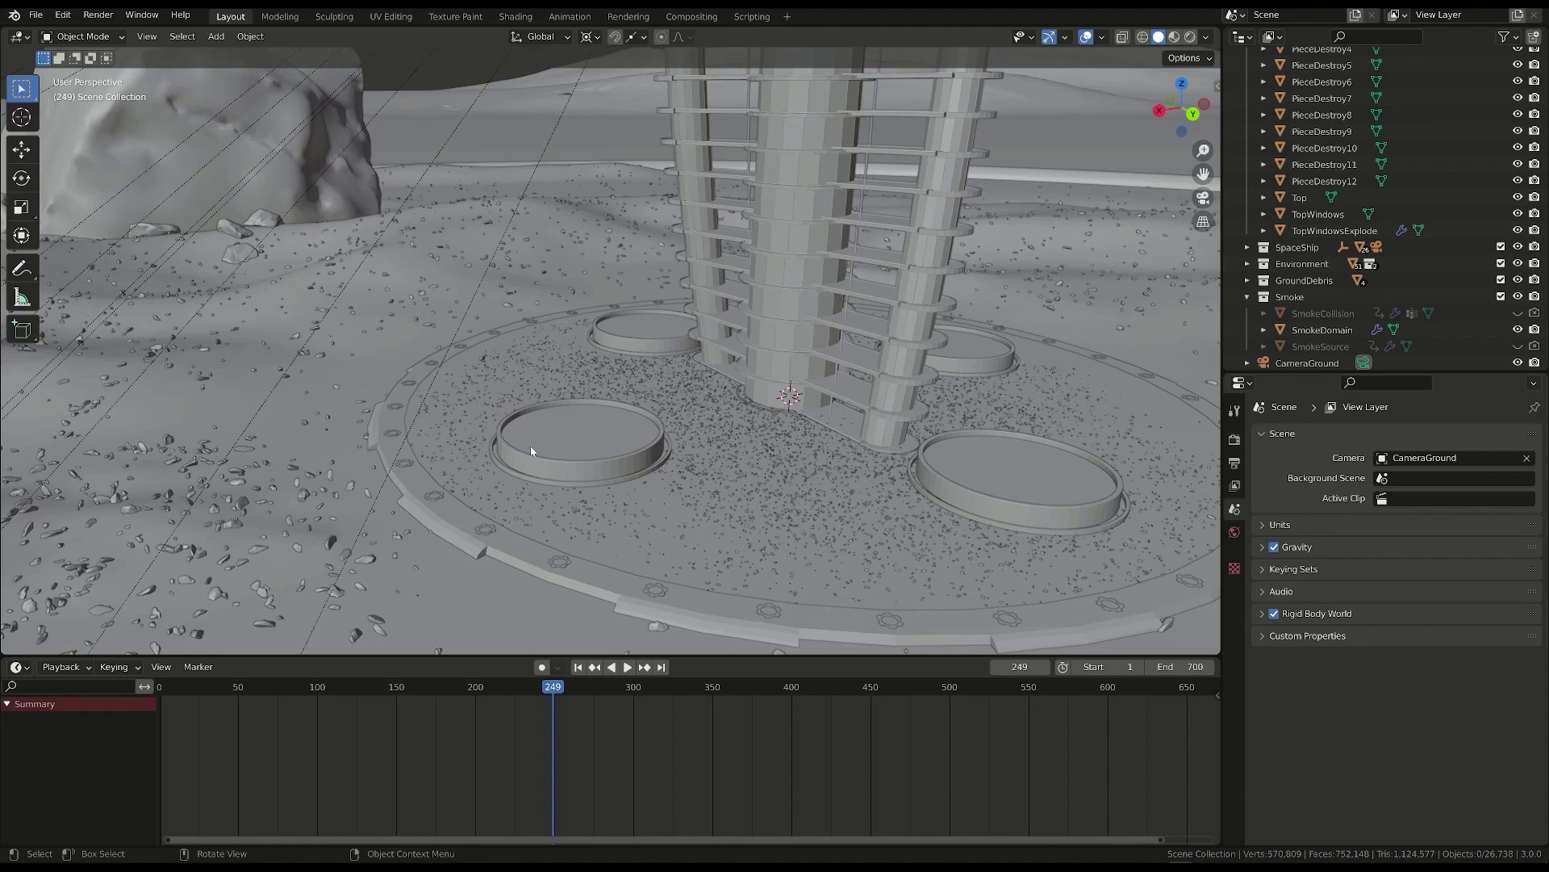
scroll(586, 413, up, 5)
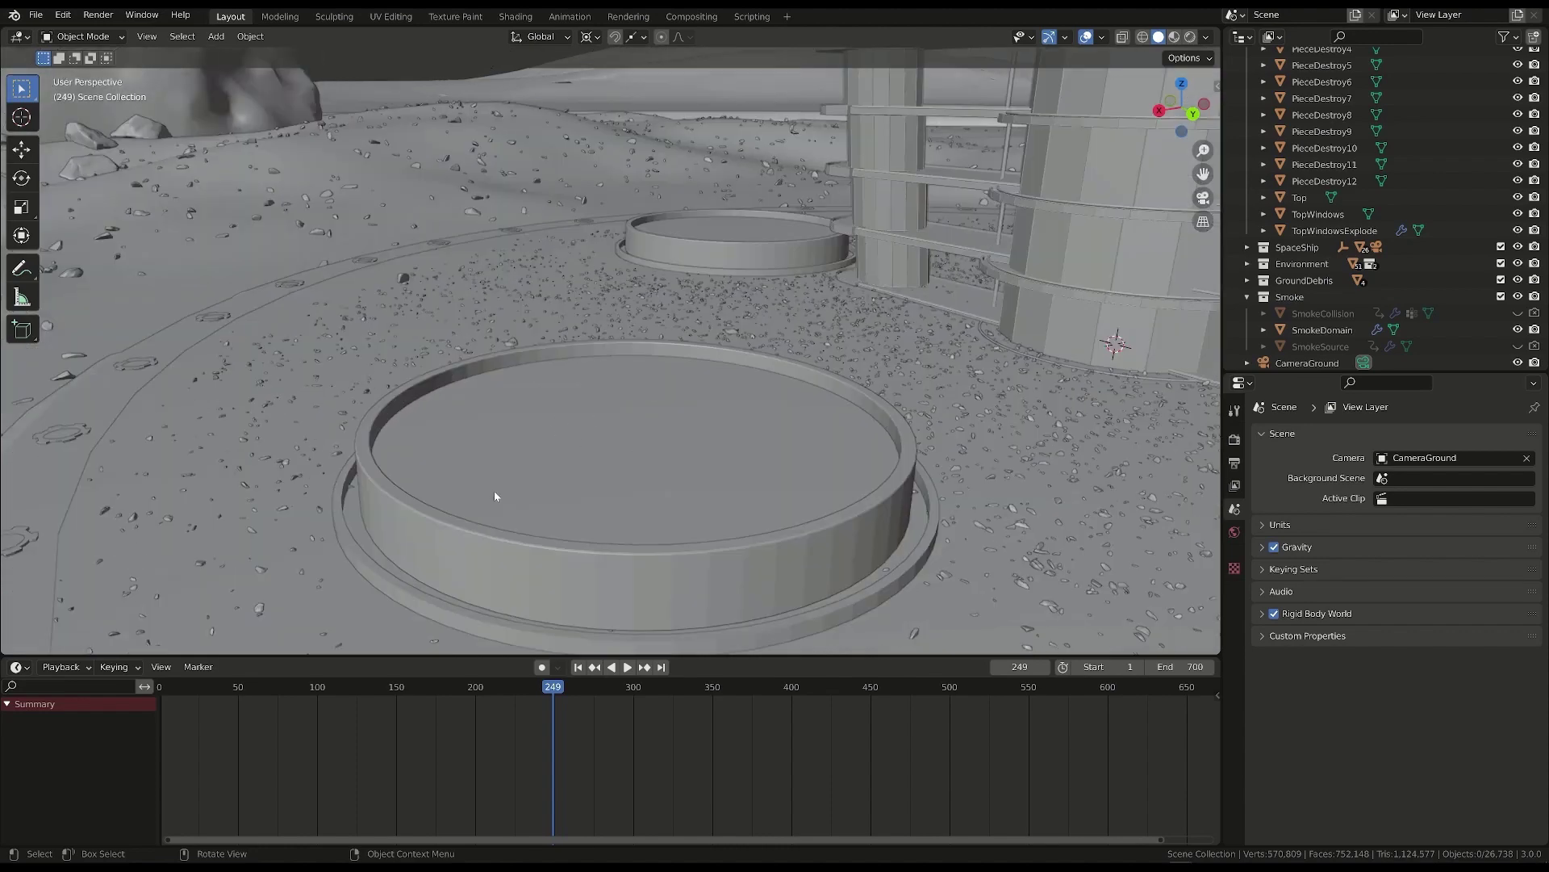
scroll(495, 495, down, 5)
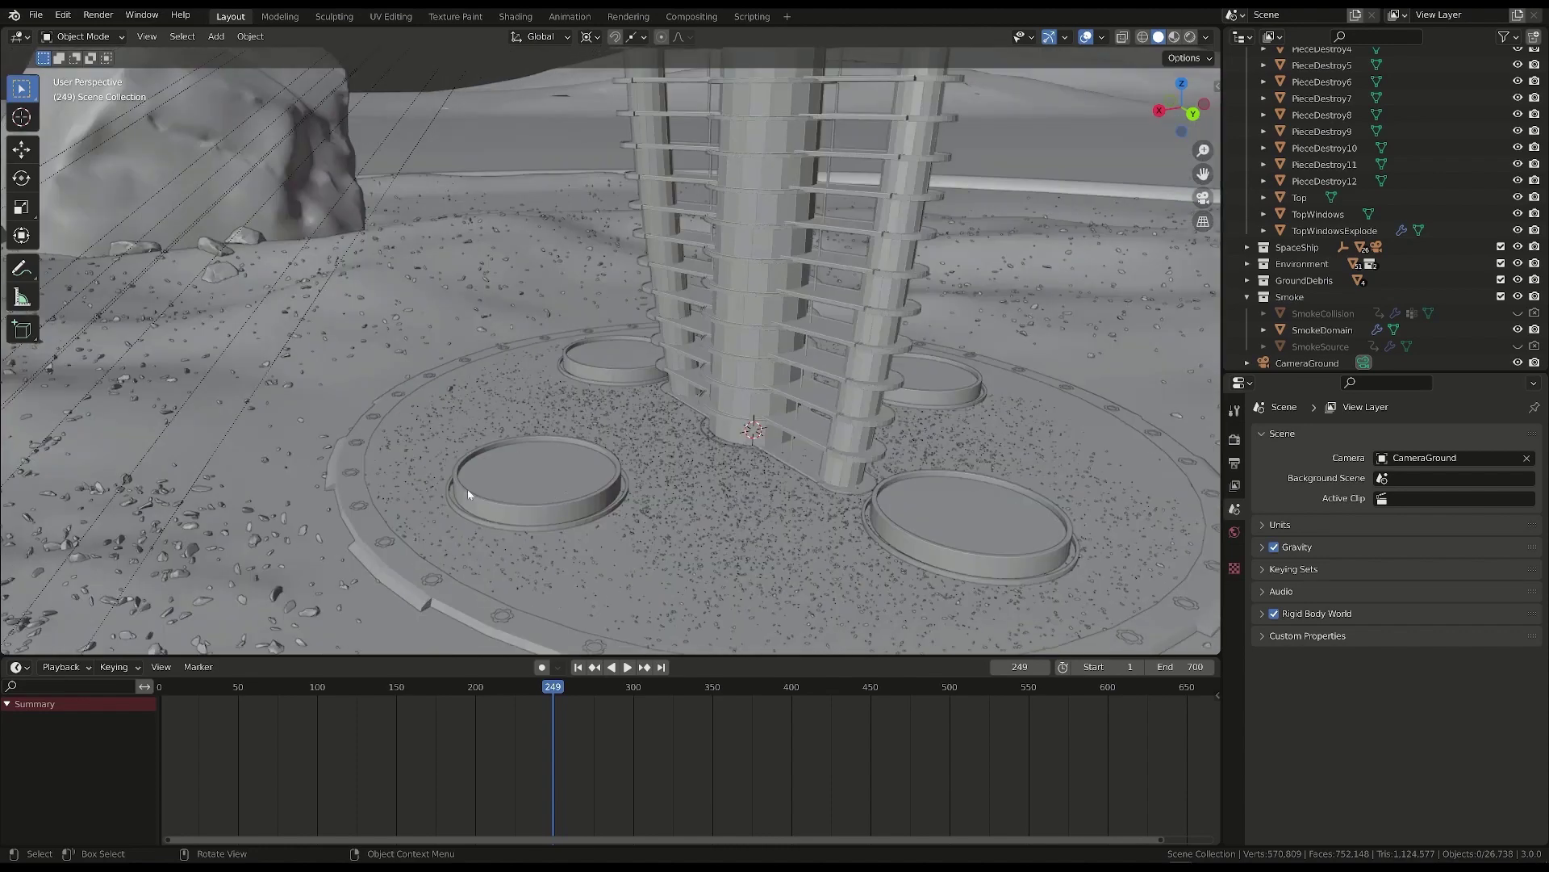
click(550, 470)
click(618, 354)
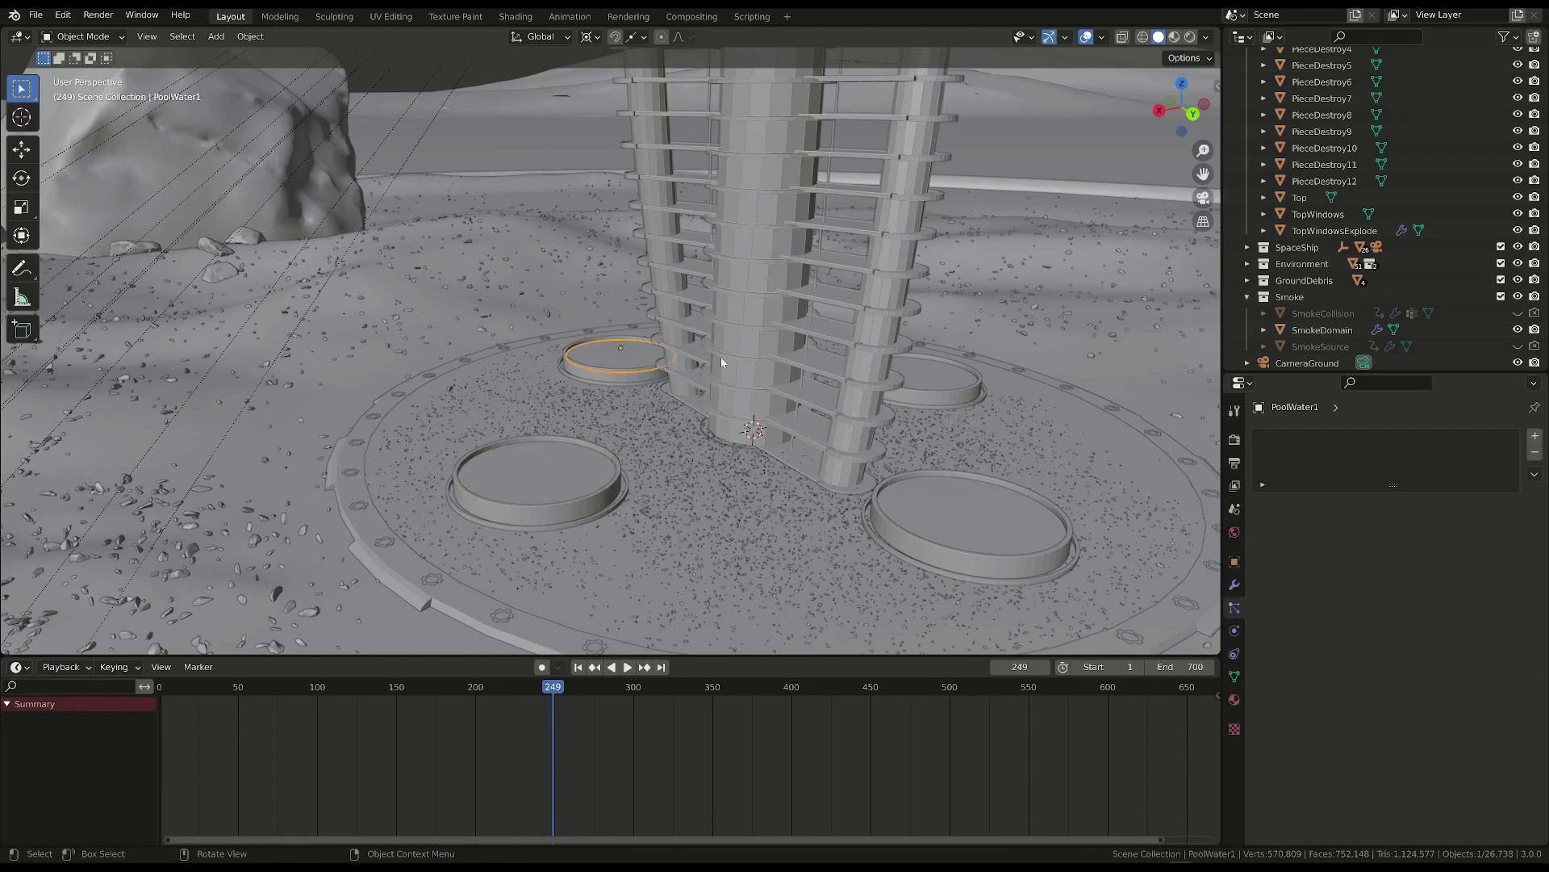
click(933, 377)
click(966, 527)
click(587, 482)
- Frame the base particles, then select the surrounding ground and the base's particle emitter
scroll(653, 489, up, 3)
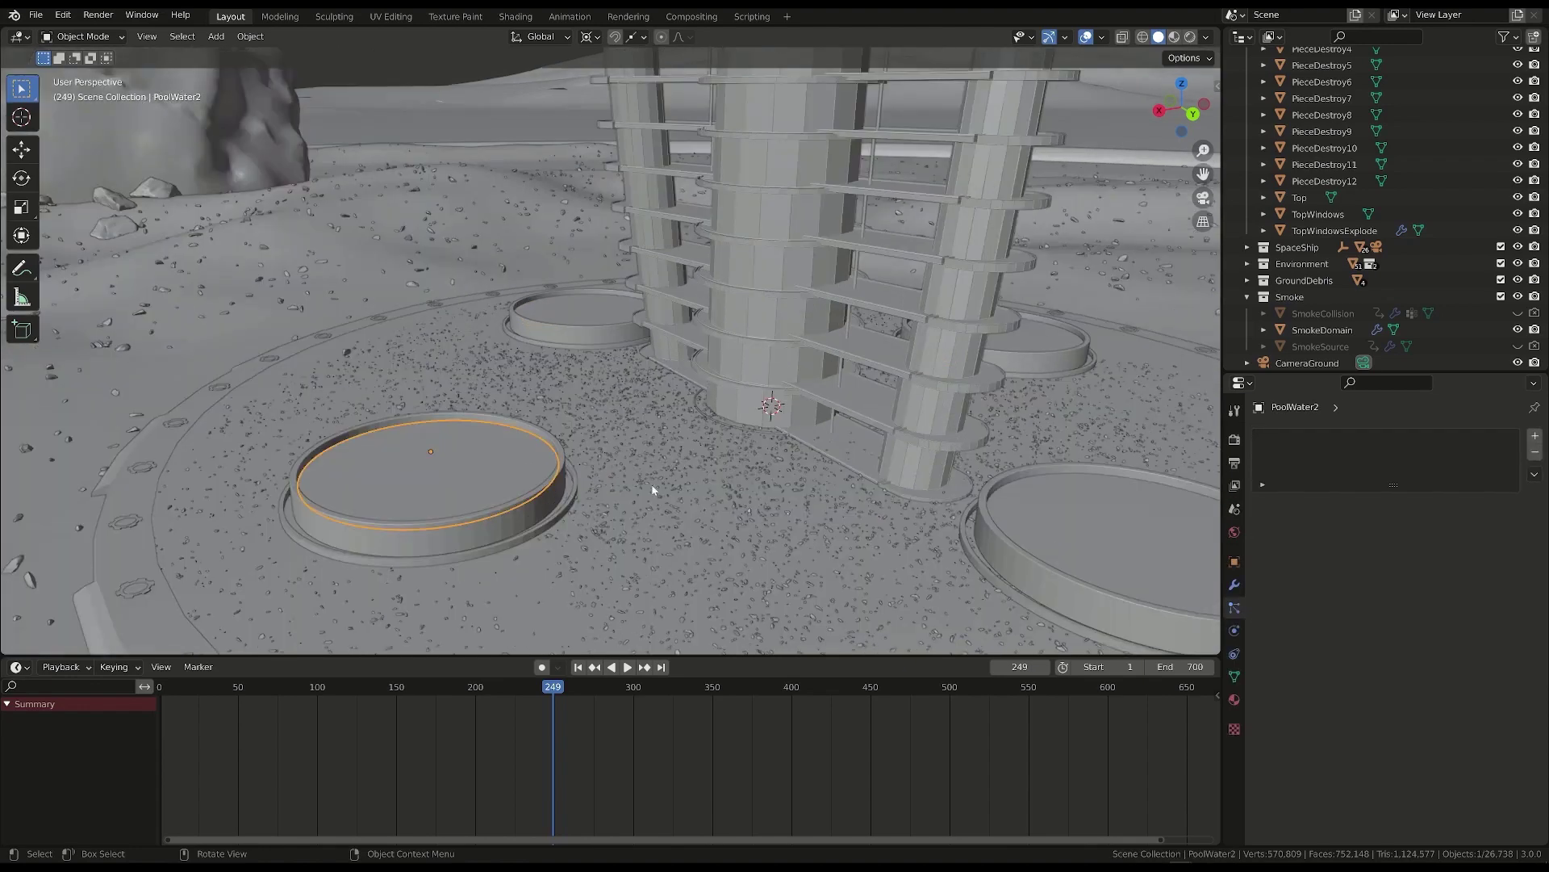
click(674, 470)
key(KP_Decimal)
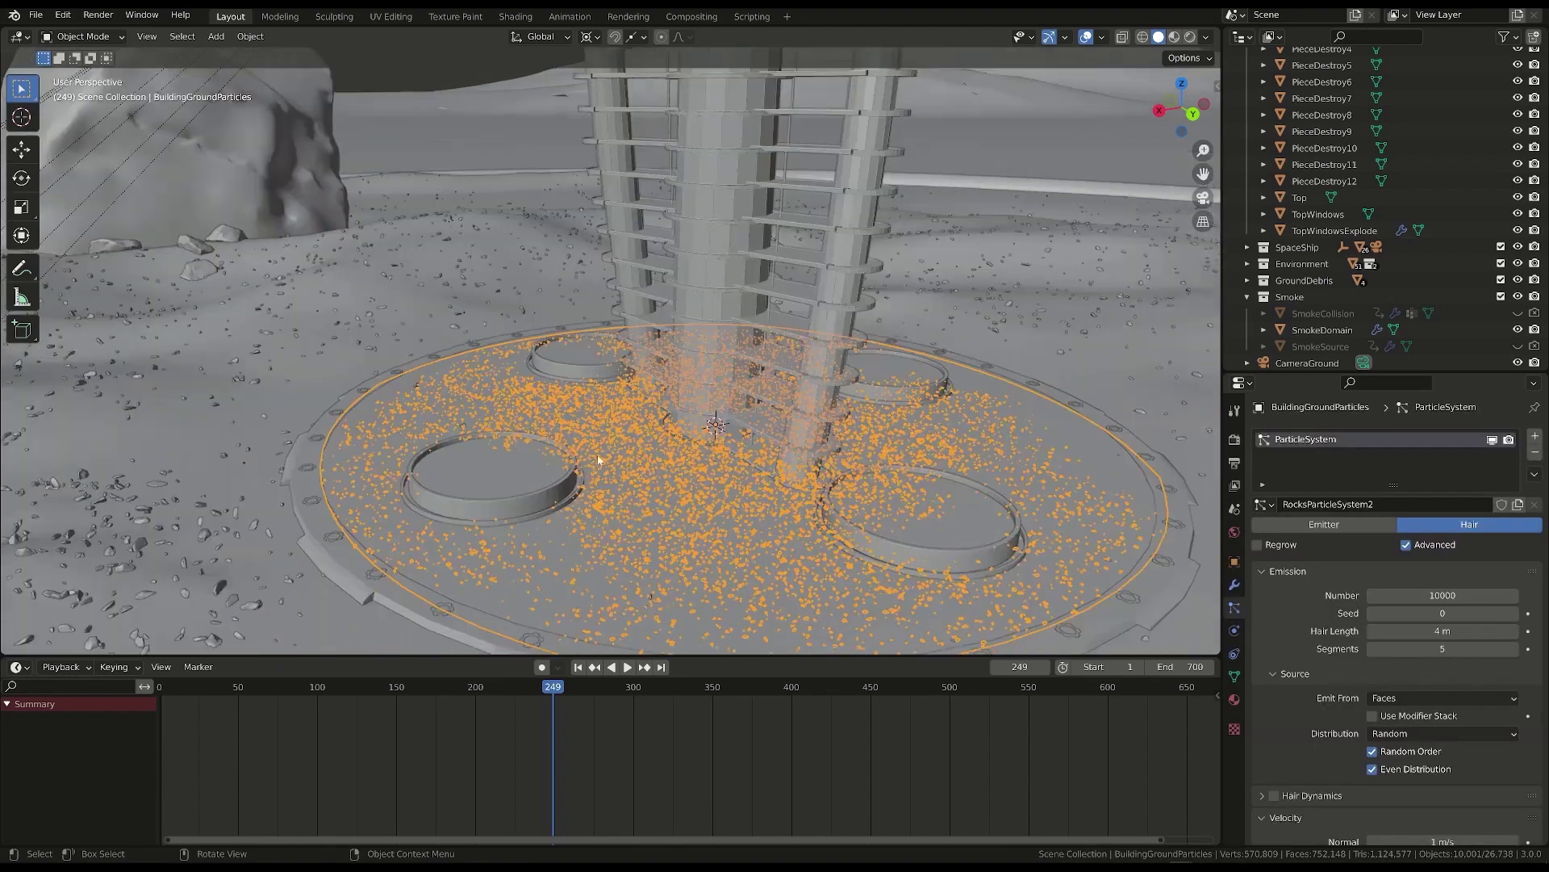
scroll(611, 462, down, 2)
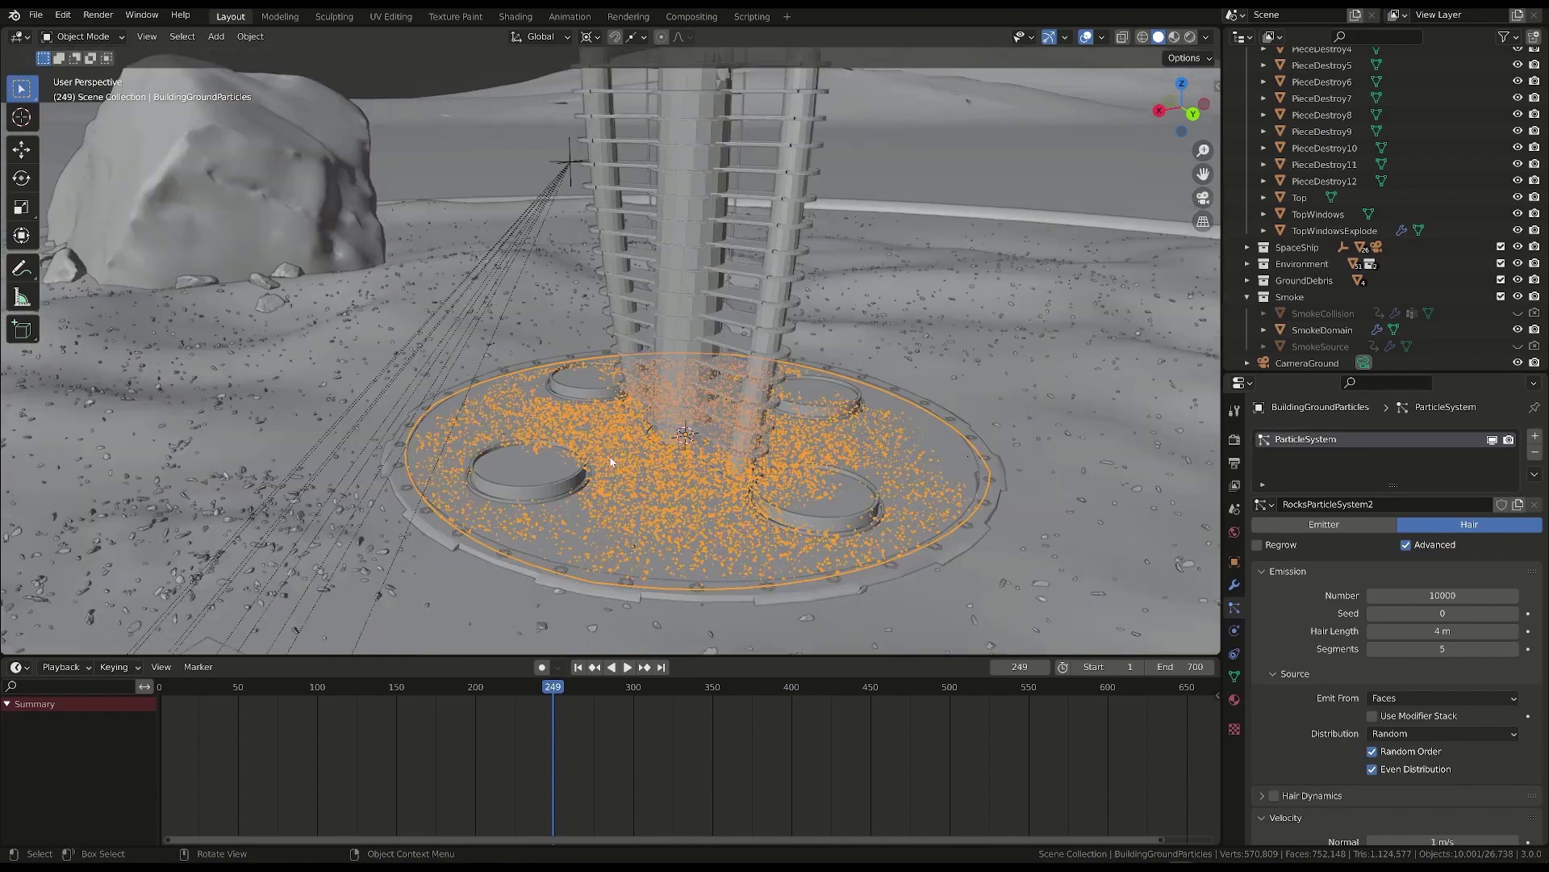
click(338, 382)
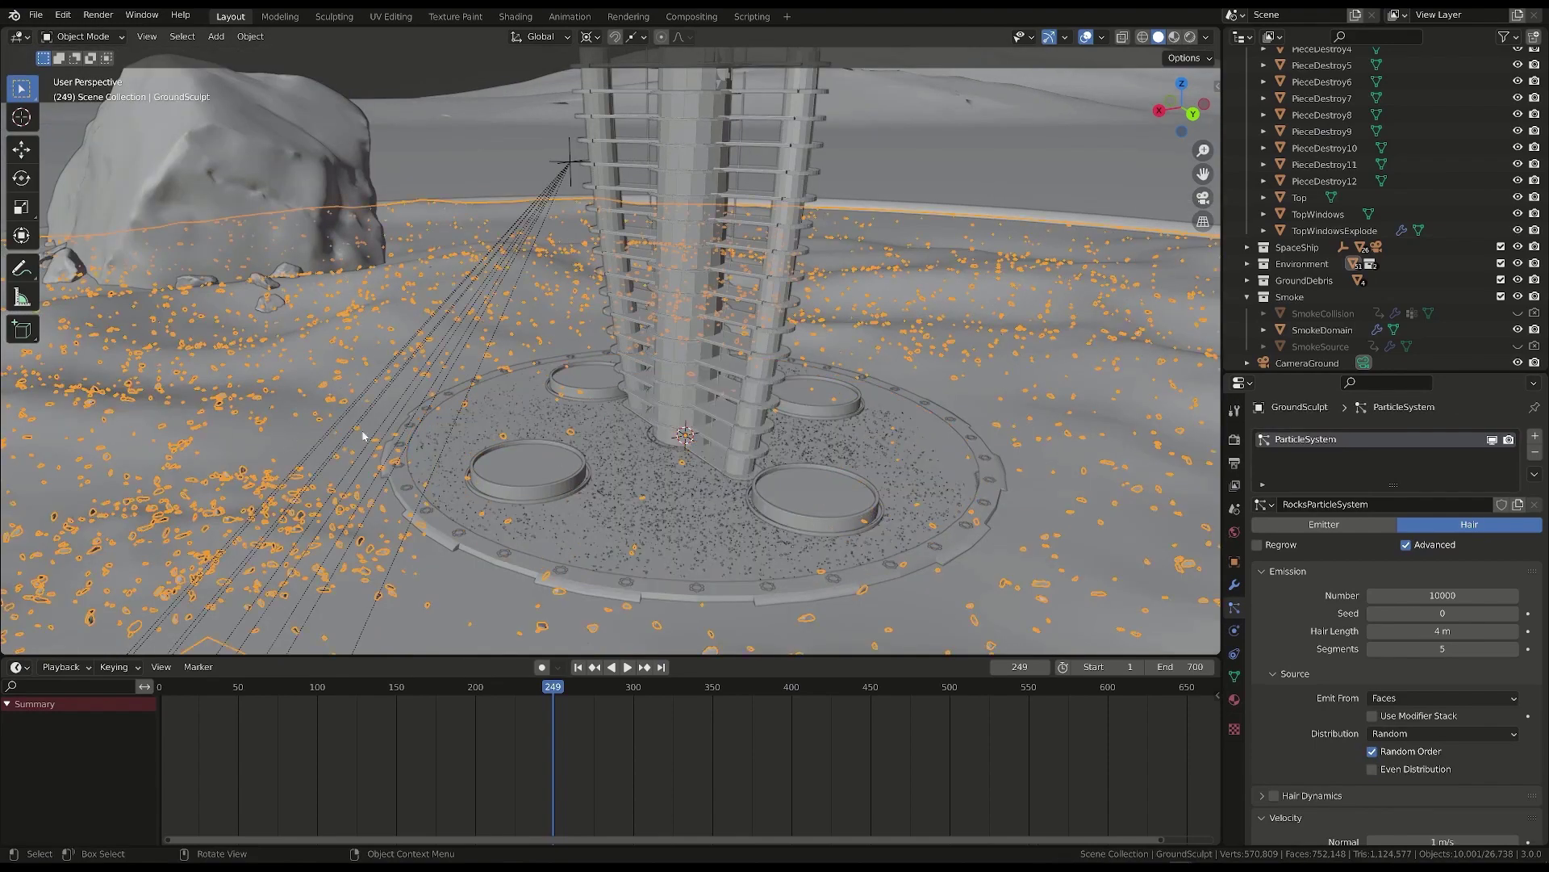
scroll(316, 393, down, 3)
scroll(299, 416, up, 3)
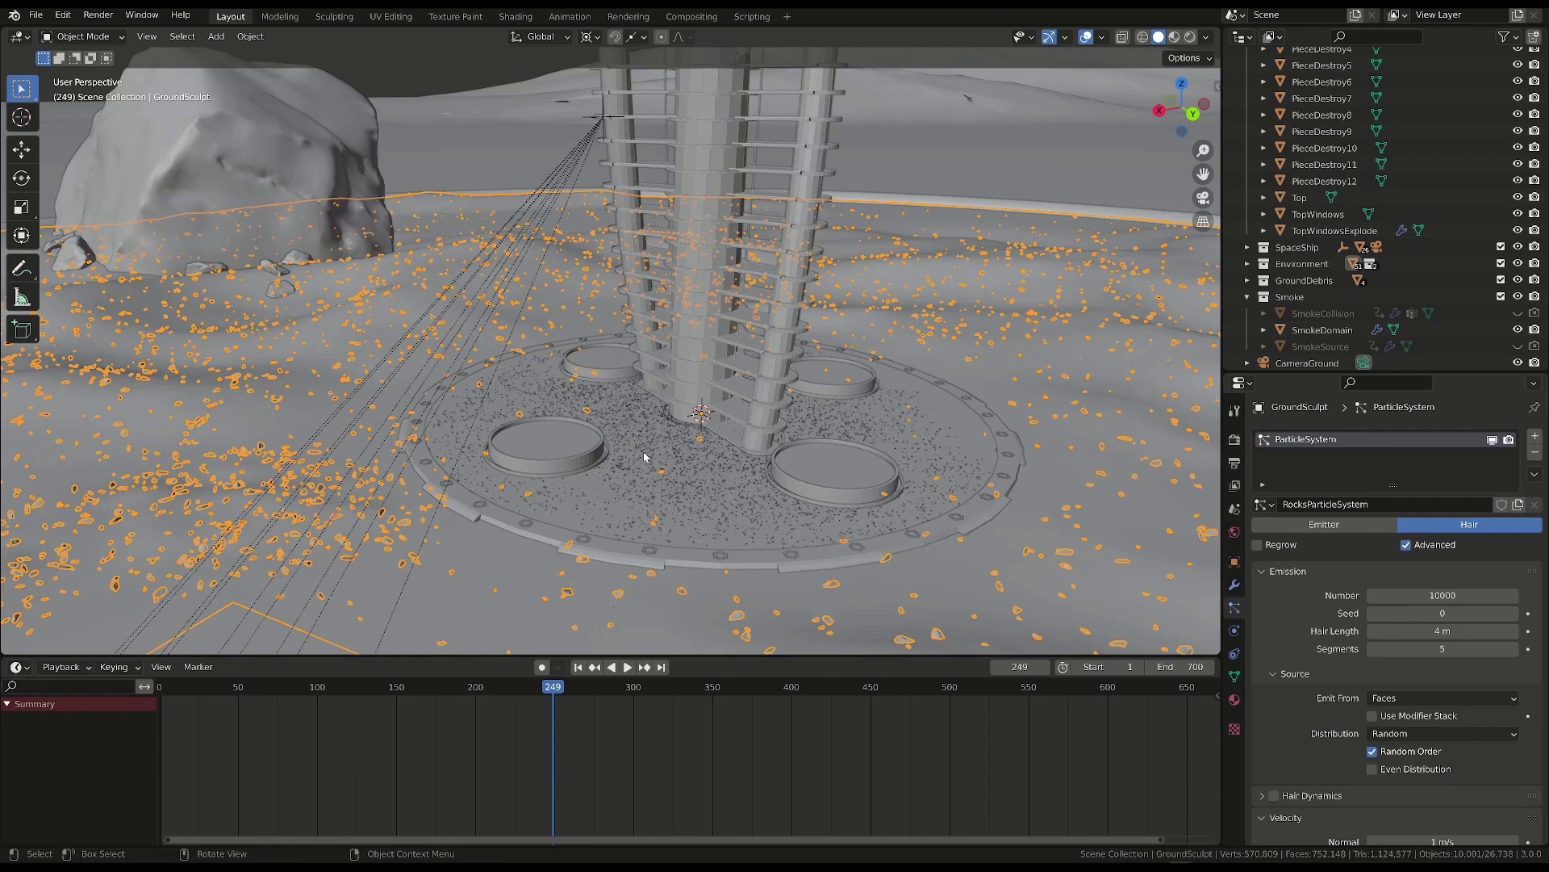
click(644, 461)
click(649, 457)
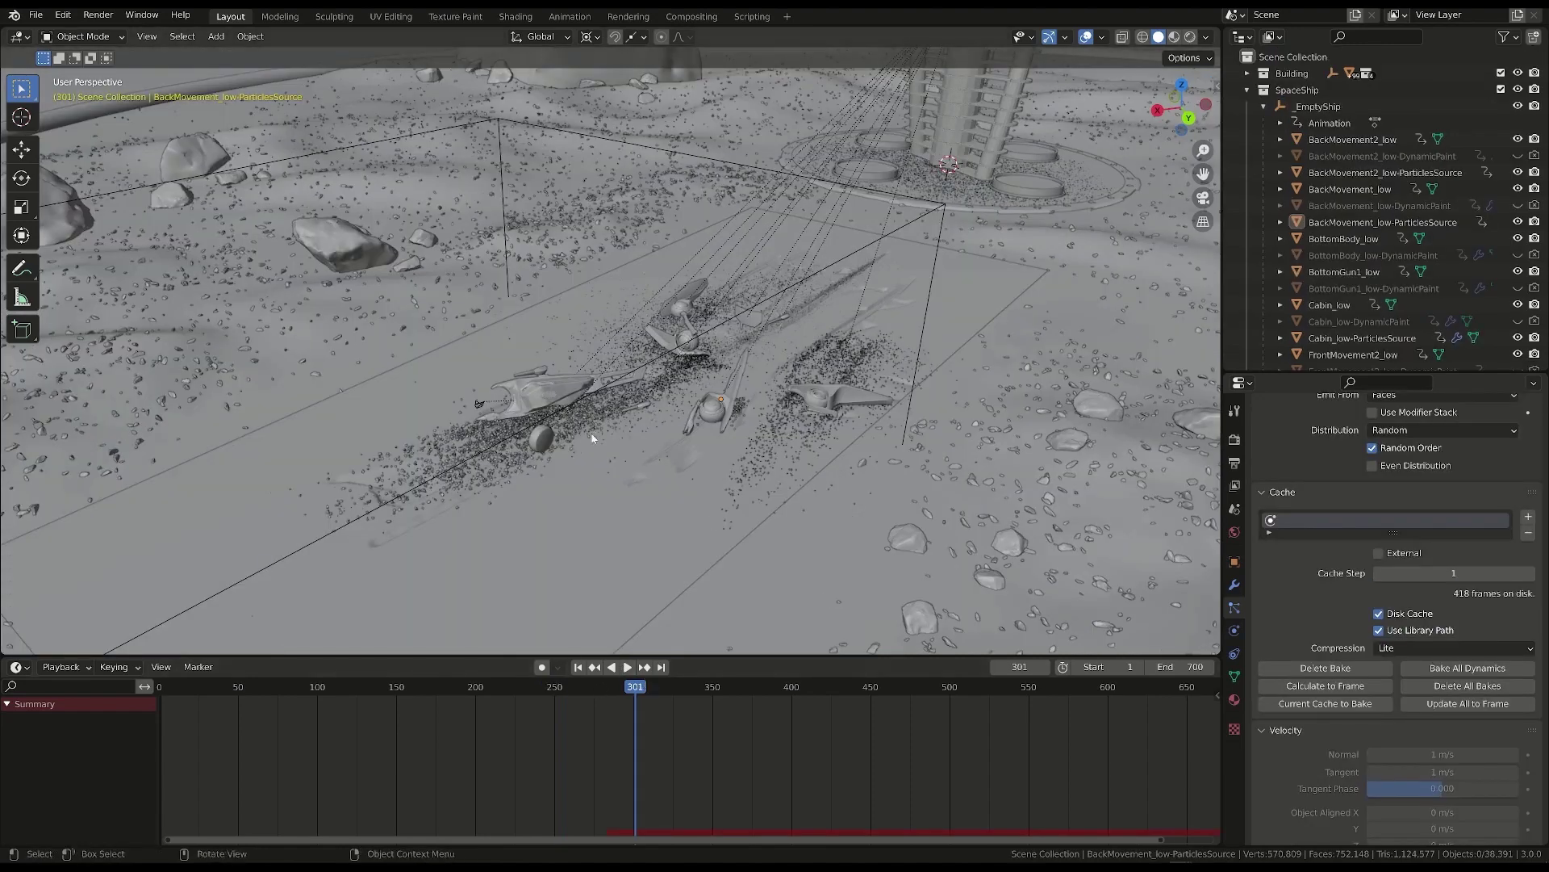
- Rewind the crash animation to about frame 234, play it and scrub through the particles
drag(592, 689, 526, 686)
key(space)
key(space)
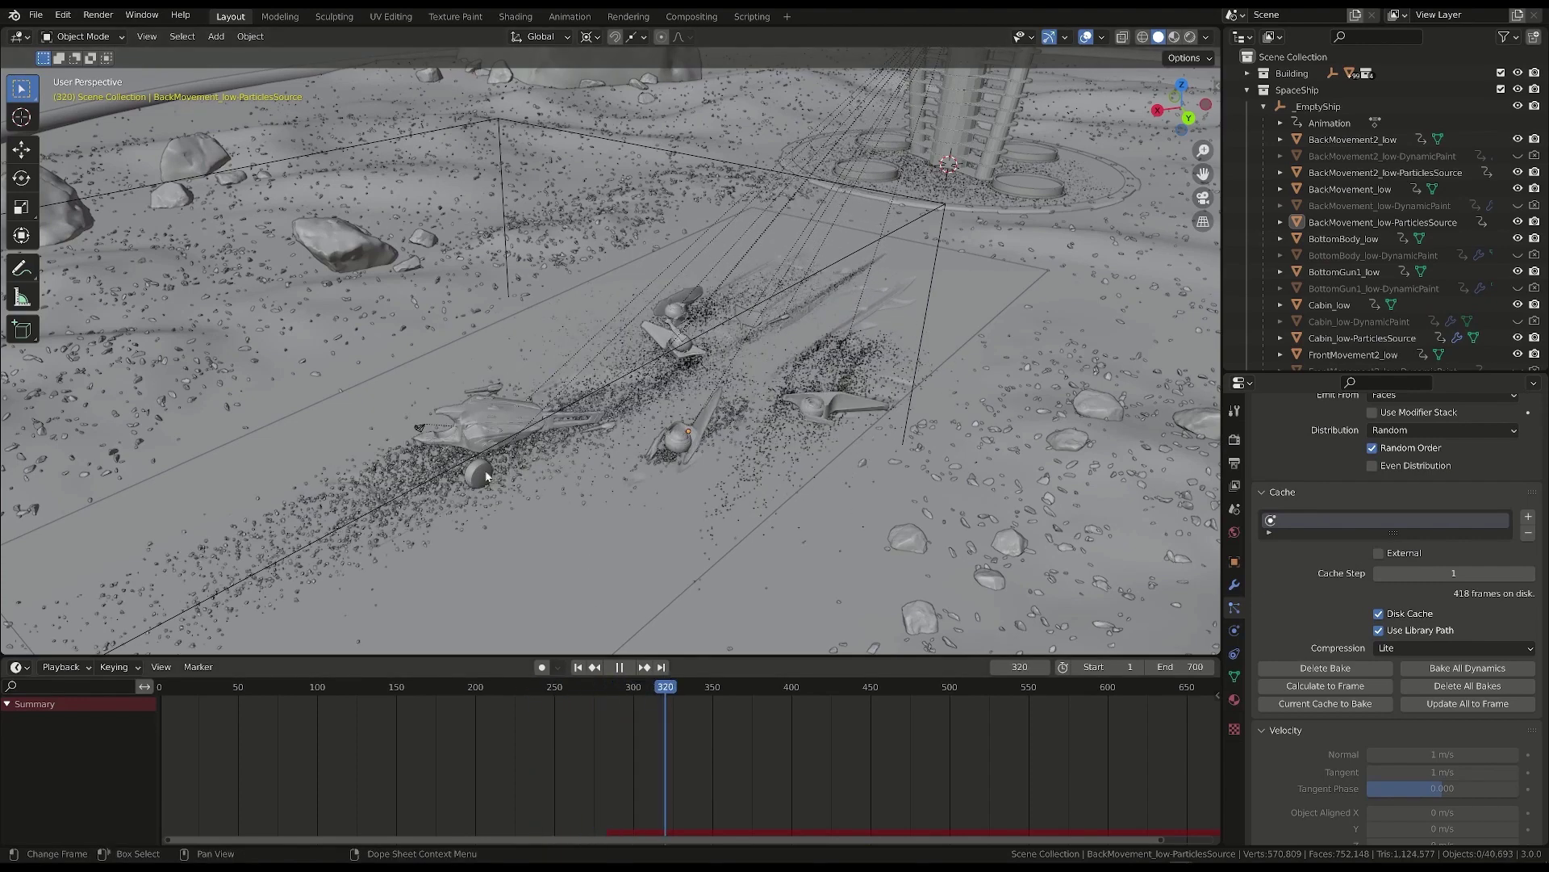
middle_drag(407, 482, 425, 472)
drag(619, 692, 694, 691)
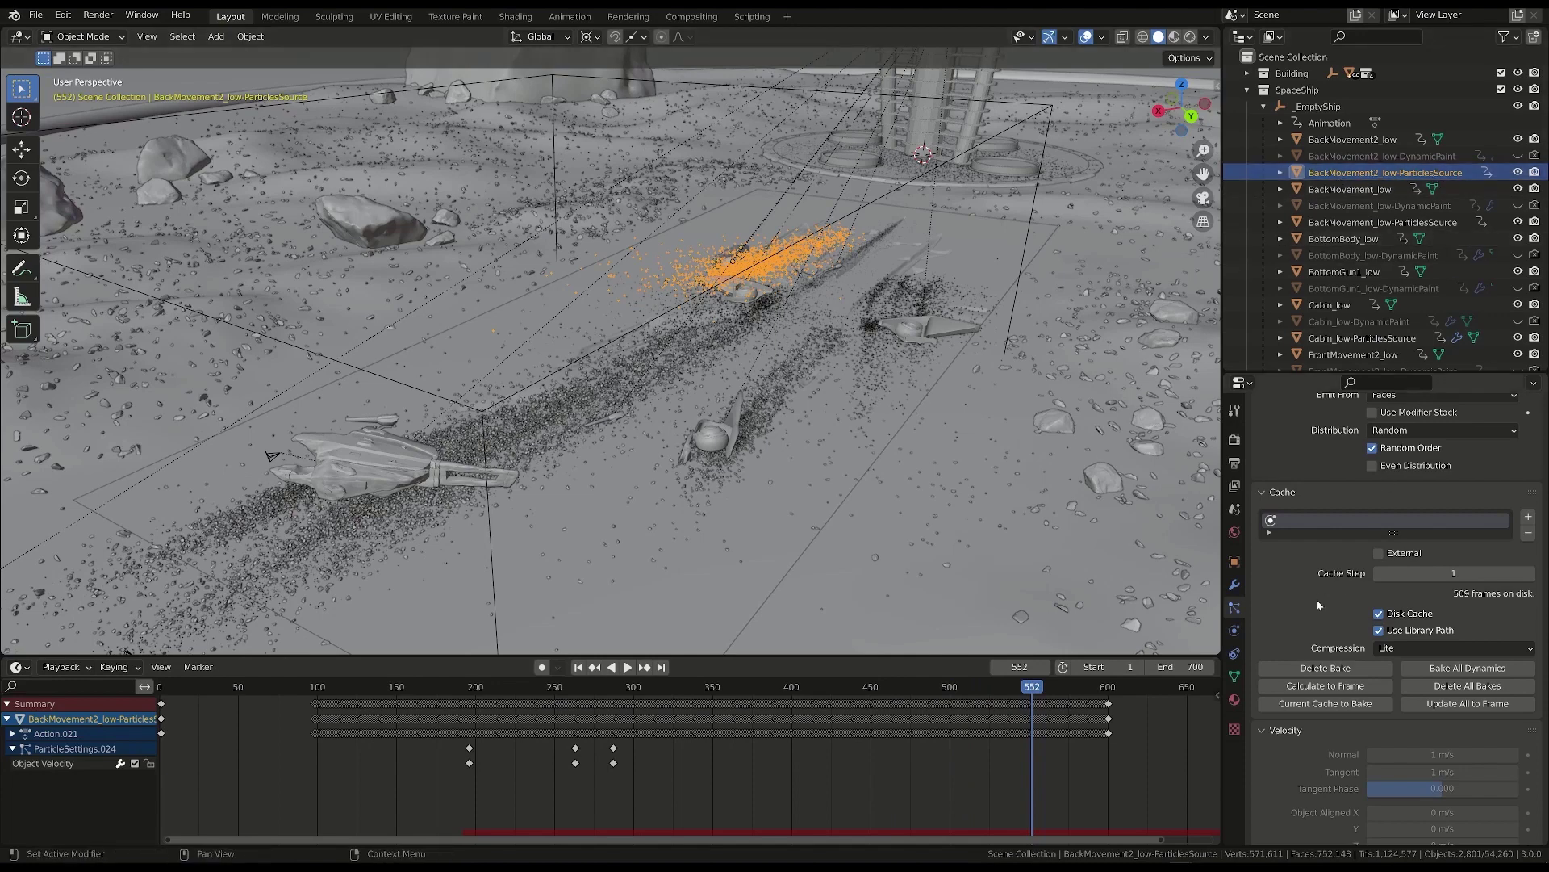
- Make the BackMovement2_low-ParticlesSource particles into real objects from its ParticleSystem modifier
click(1234, 584)
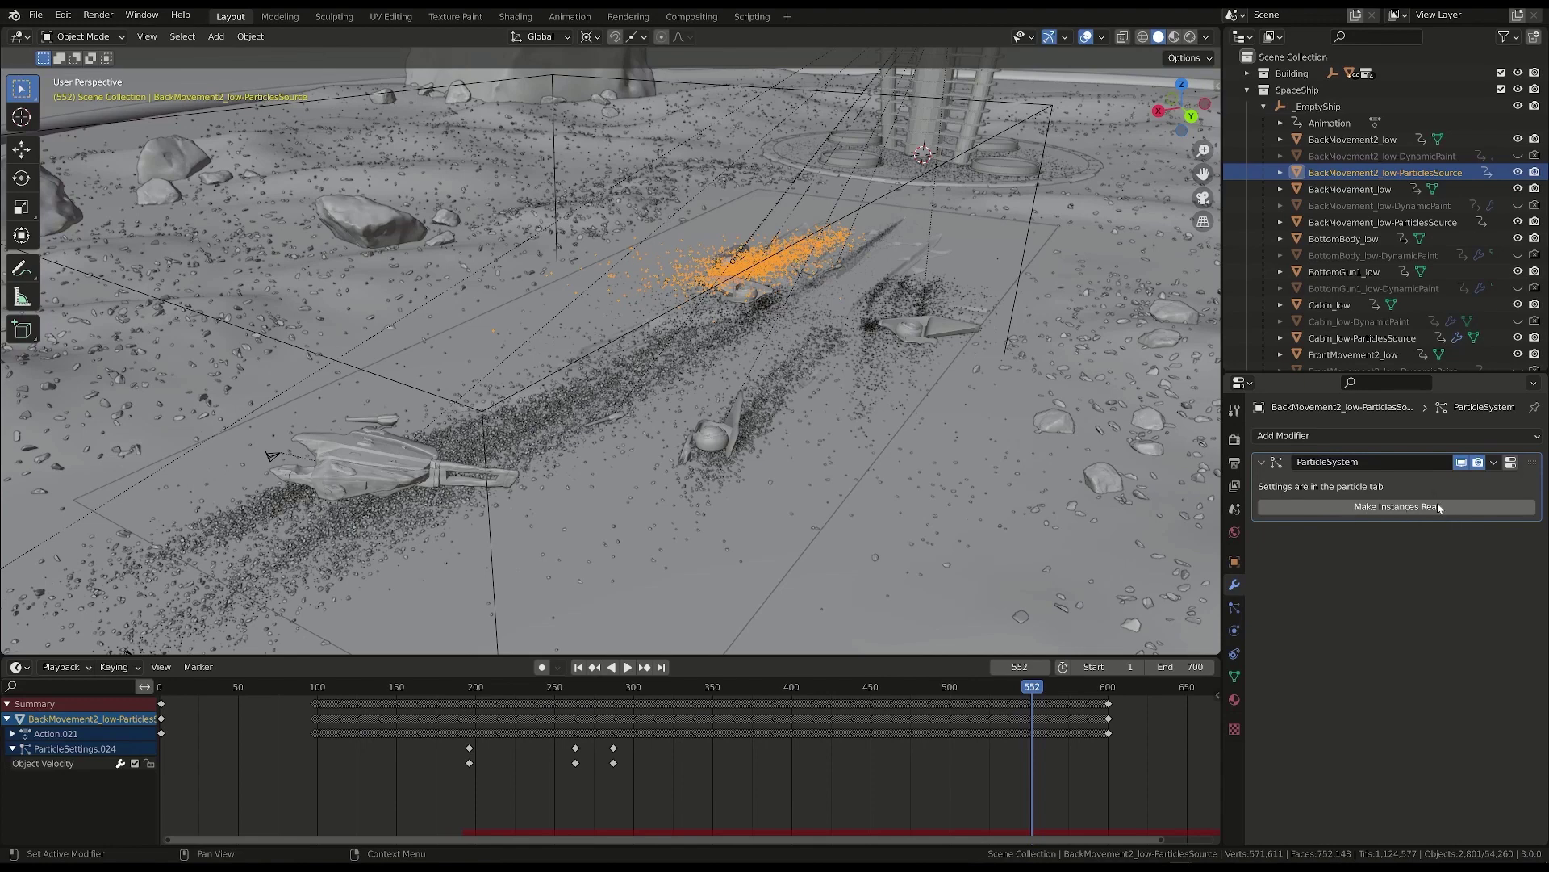
click(1398, 507)
drag(1545, 73, 1545, 87)
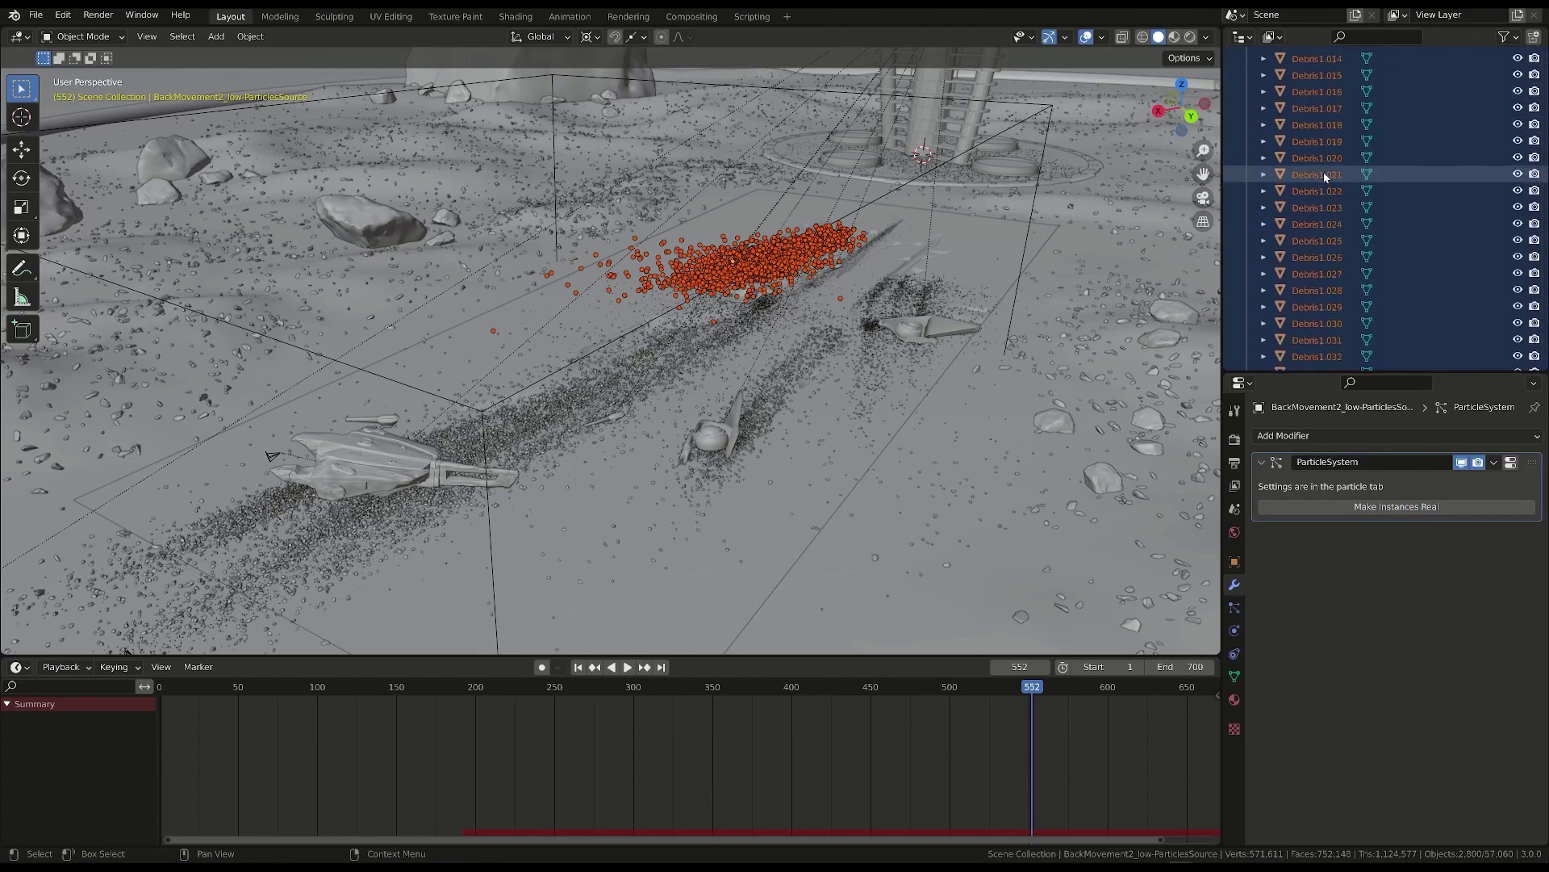
scroll(1324, 172, up, 5)
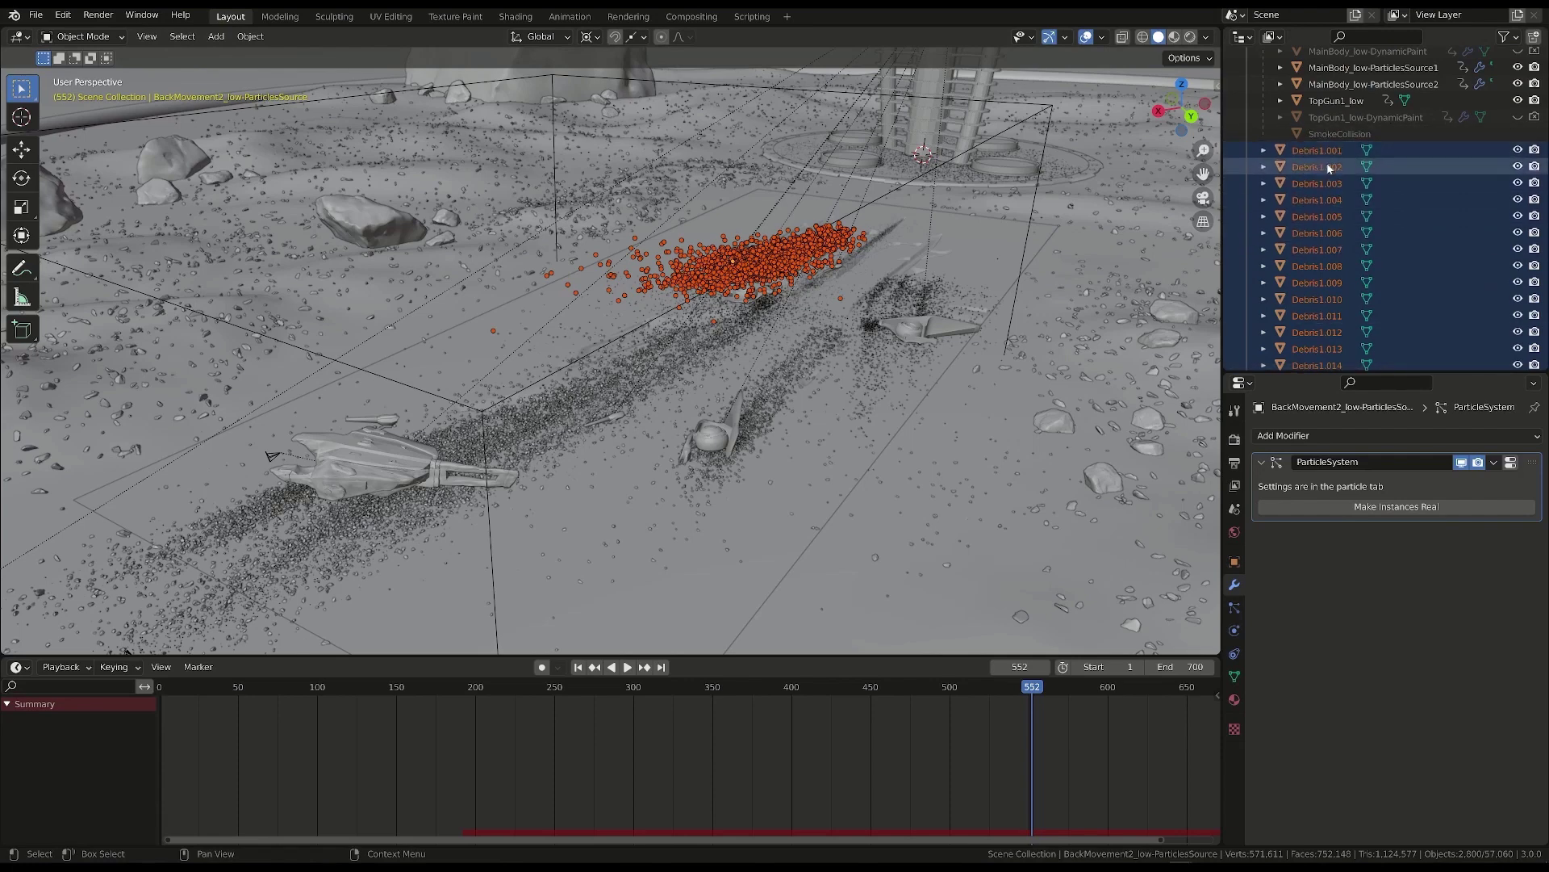
- Move the selected Debris objects into a new collection named Detriti with M
key(m)
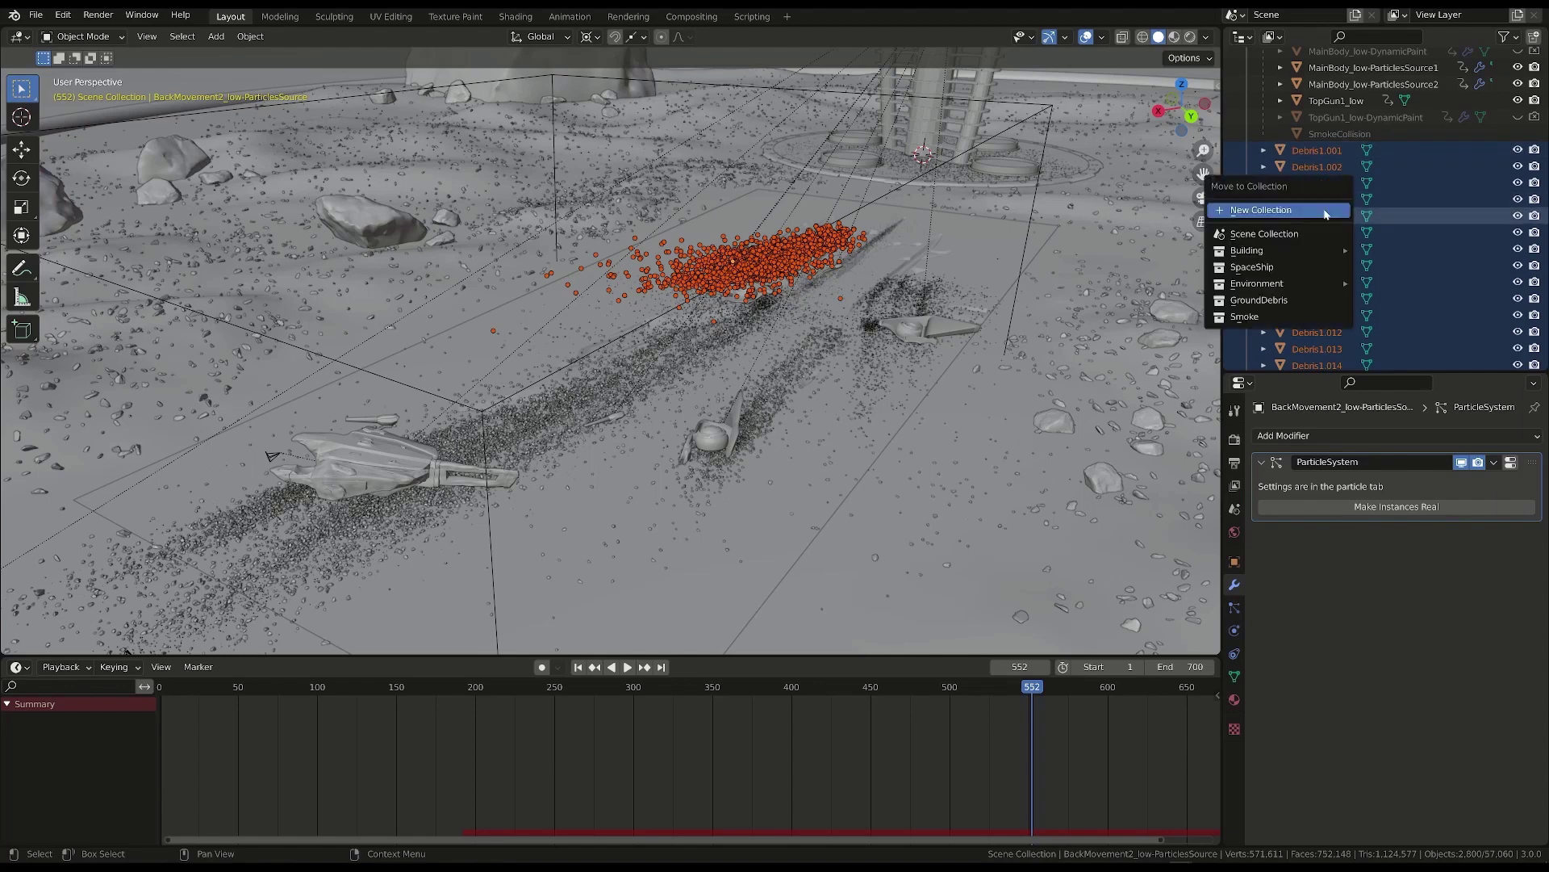
click(1256, 211)
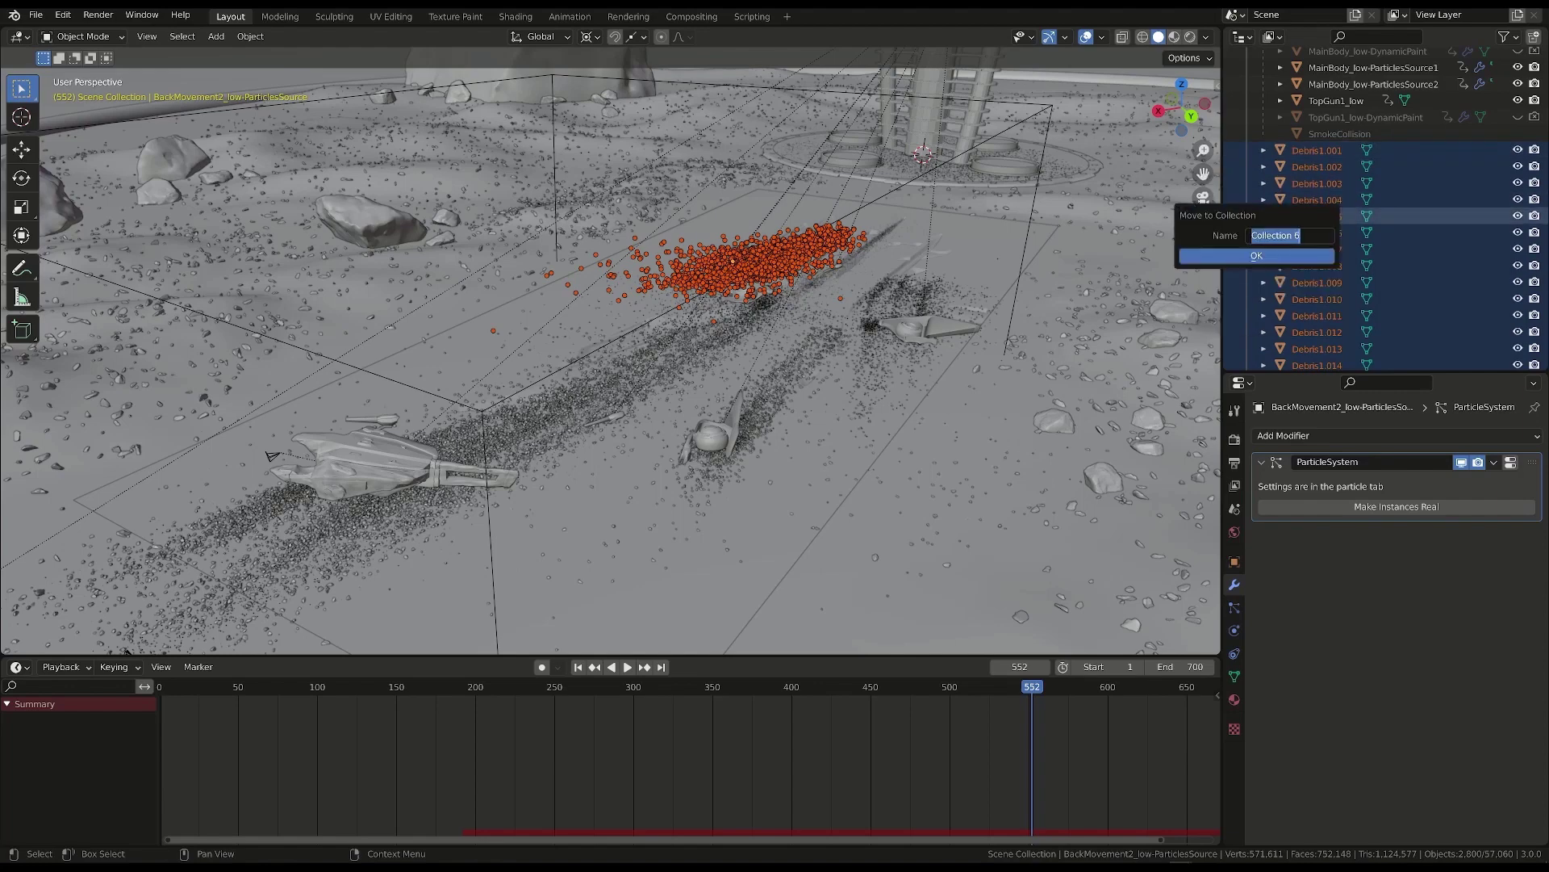
text(Deb)
text(r)
text(r)
text(iti)
click(1259, 256)
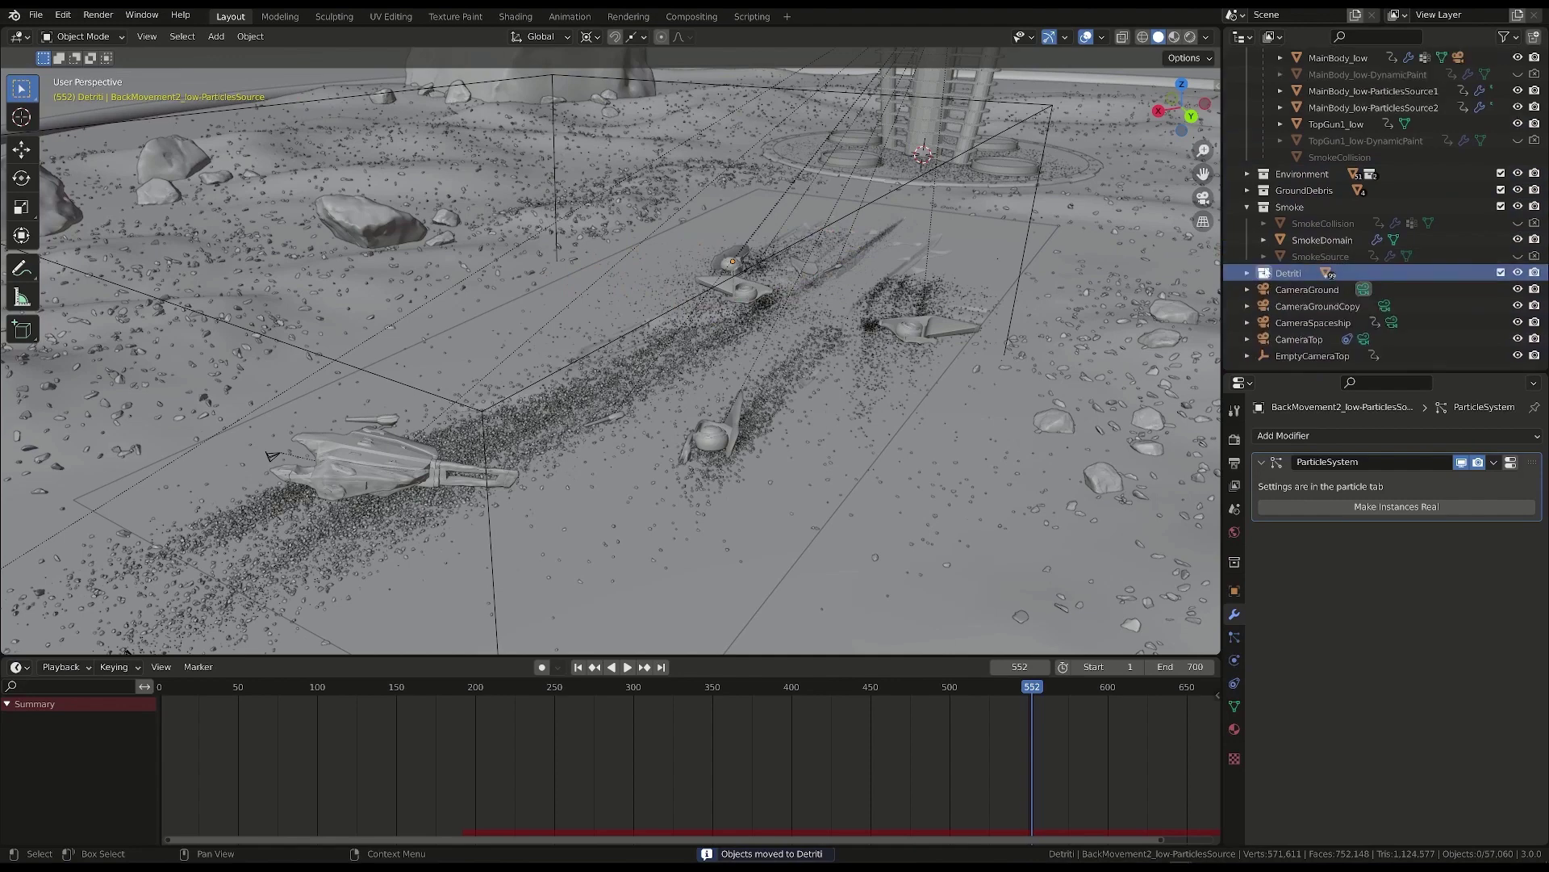
- Move the BackMovement_low-ParticlesSource emitter into the Detriti collection
scroll(1340, 274, up, 5)
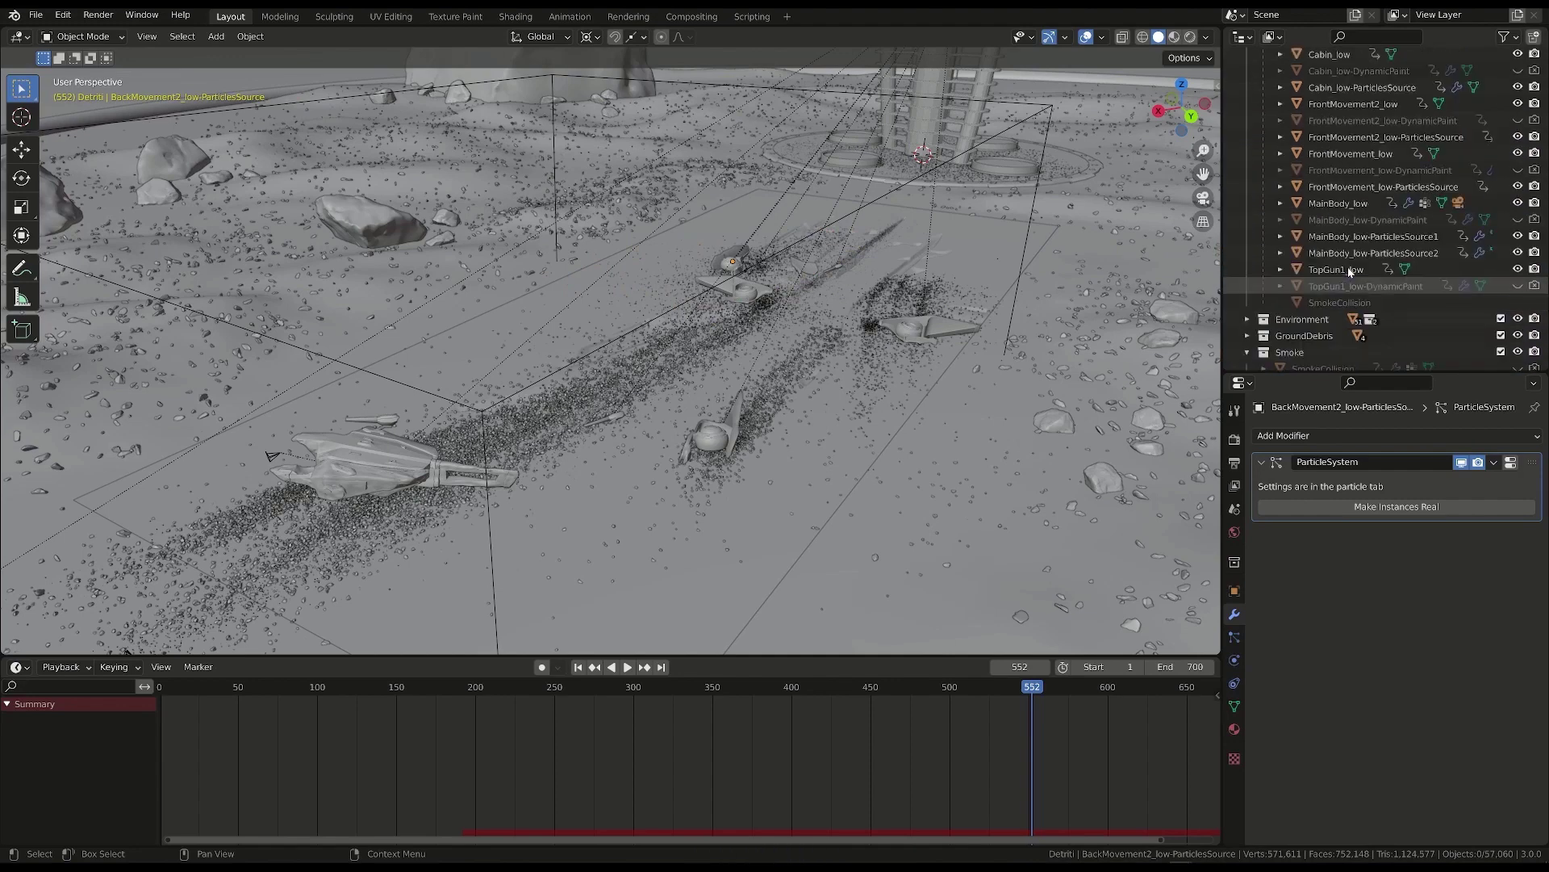
scroll(1349, 271, up, 6)
click(1385, 149)
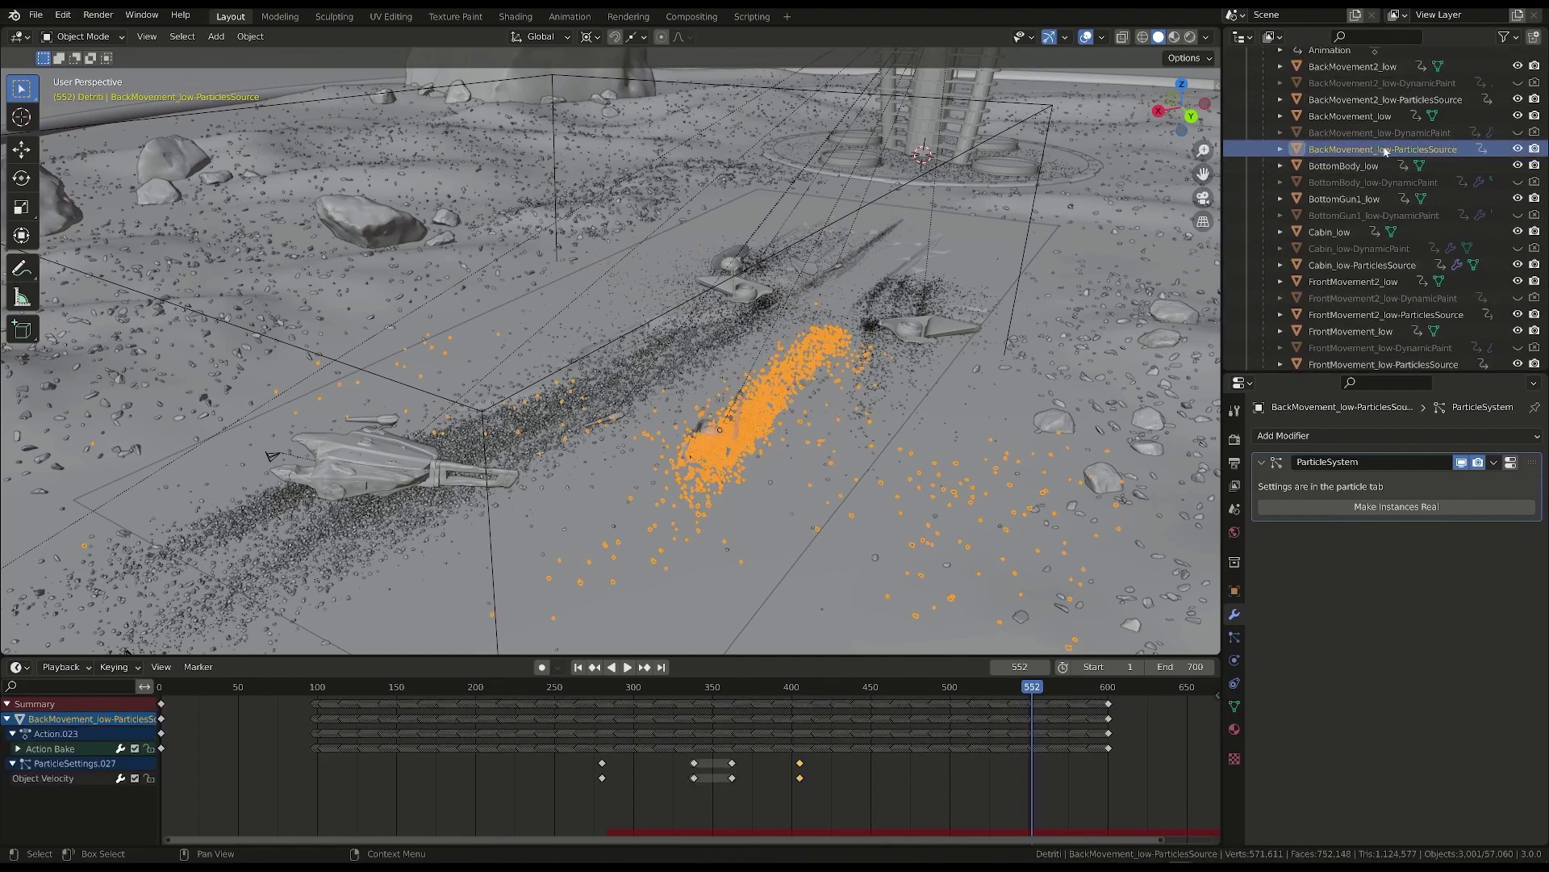
click(1397, 506)
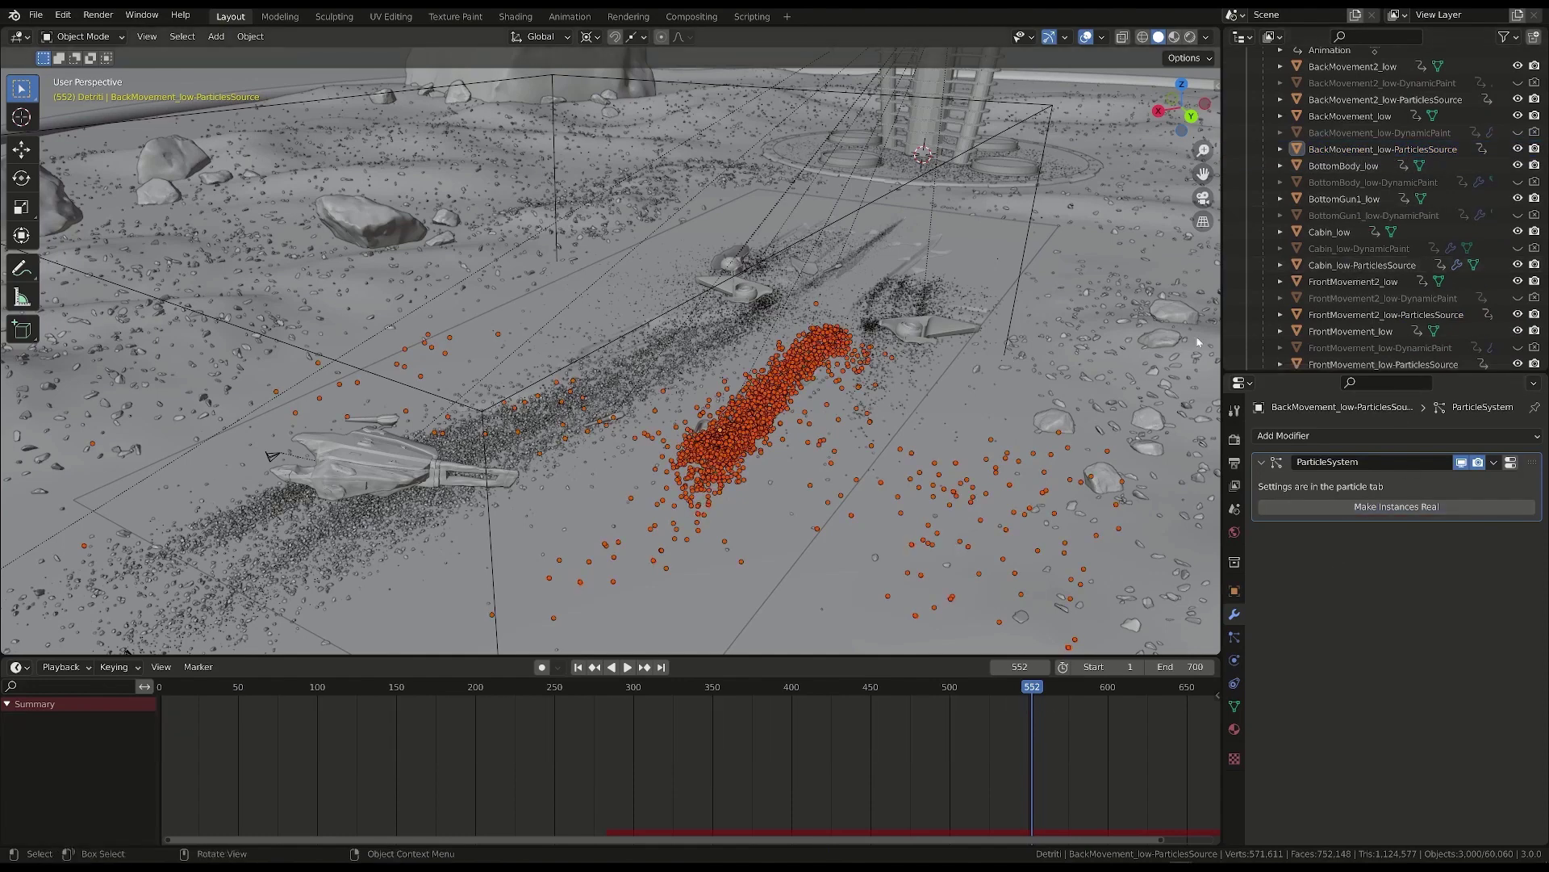
key(m)
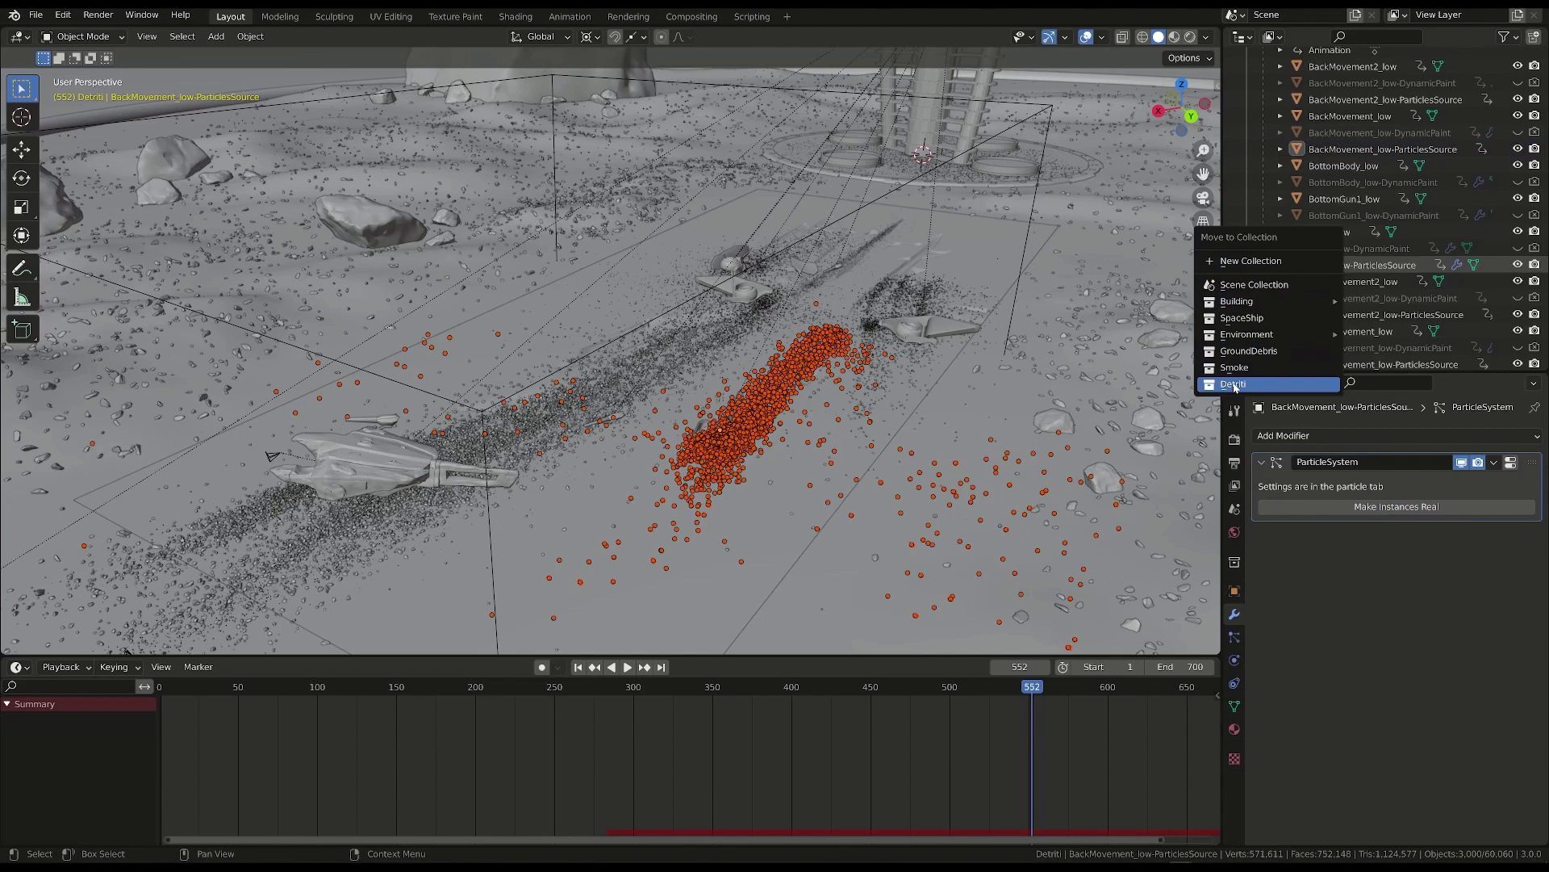
click(1275, 385)
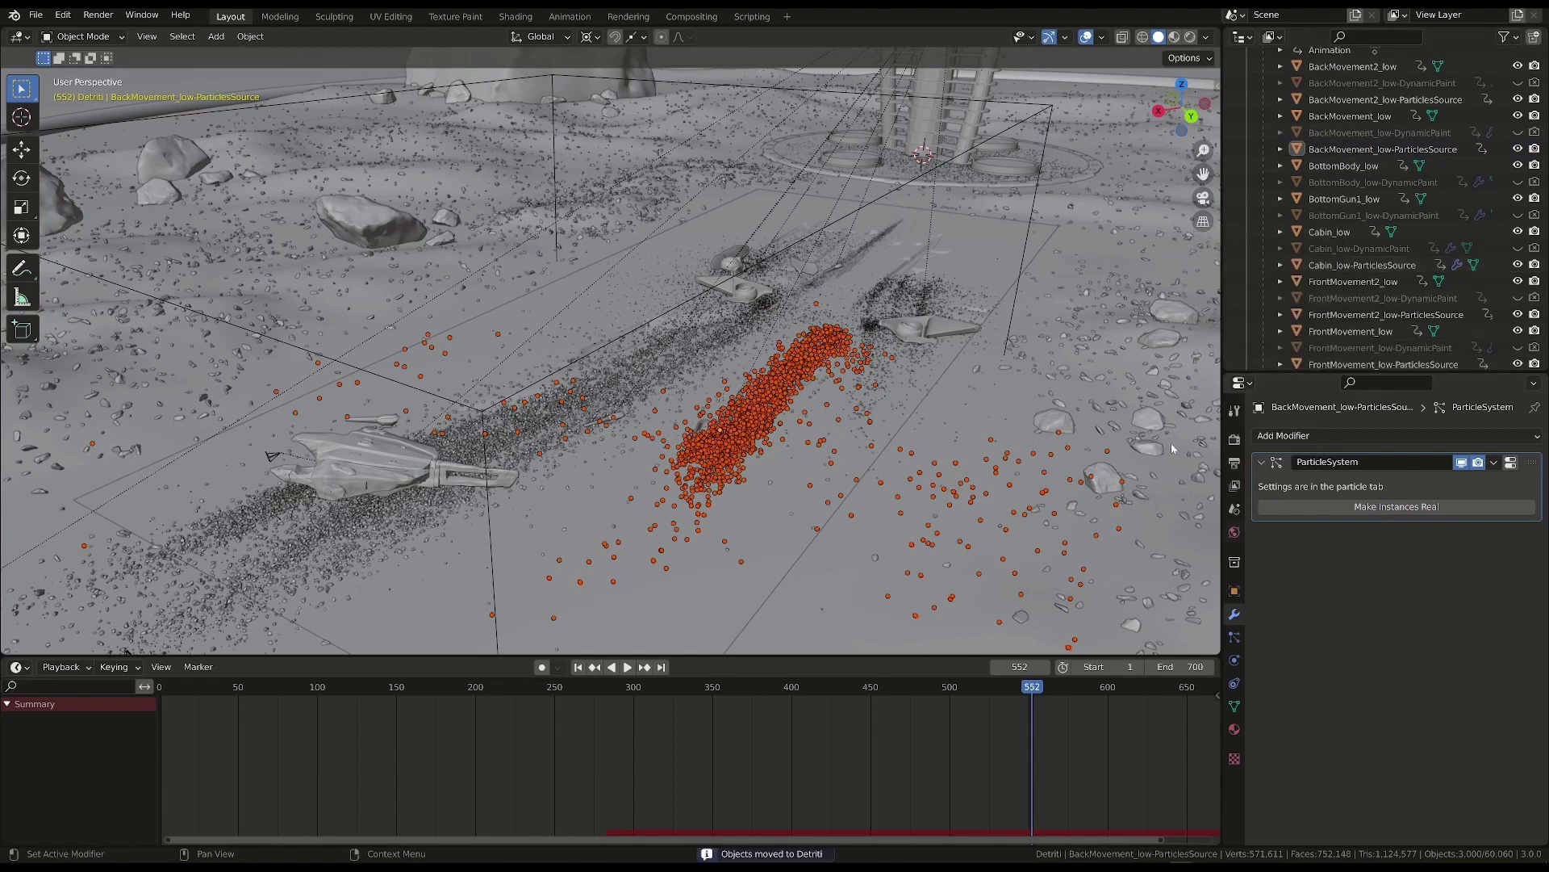
- Delete the BackMovement_low-ParticlesSource emitter along with its orange particles
click(1385, 150)
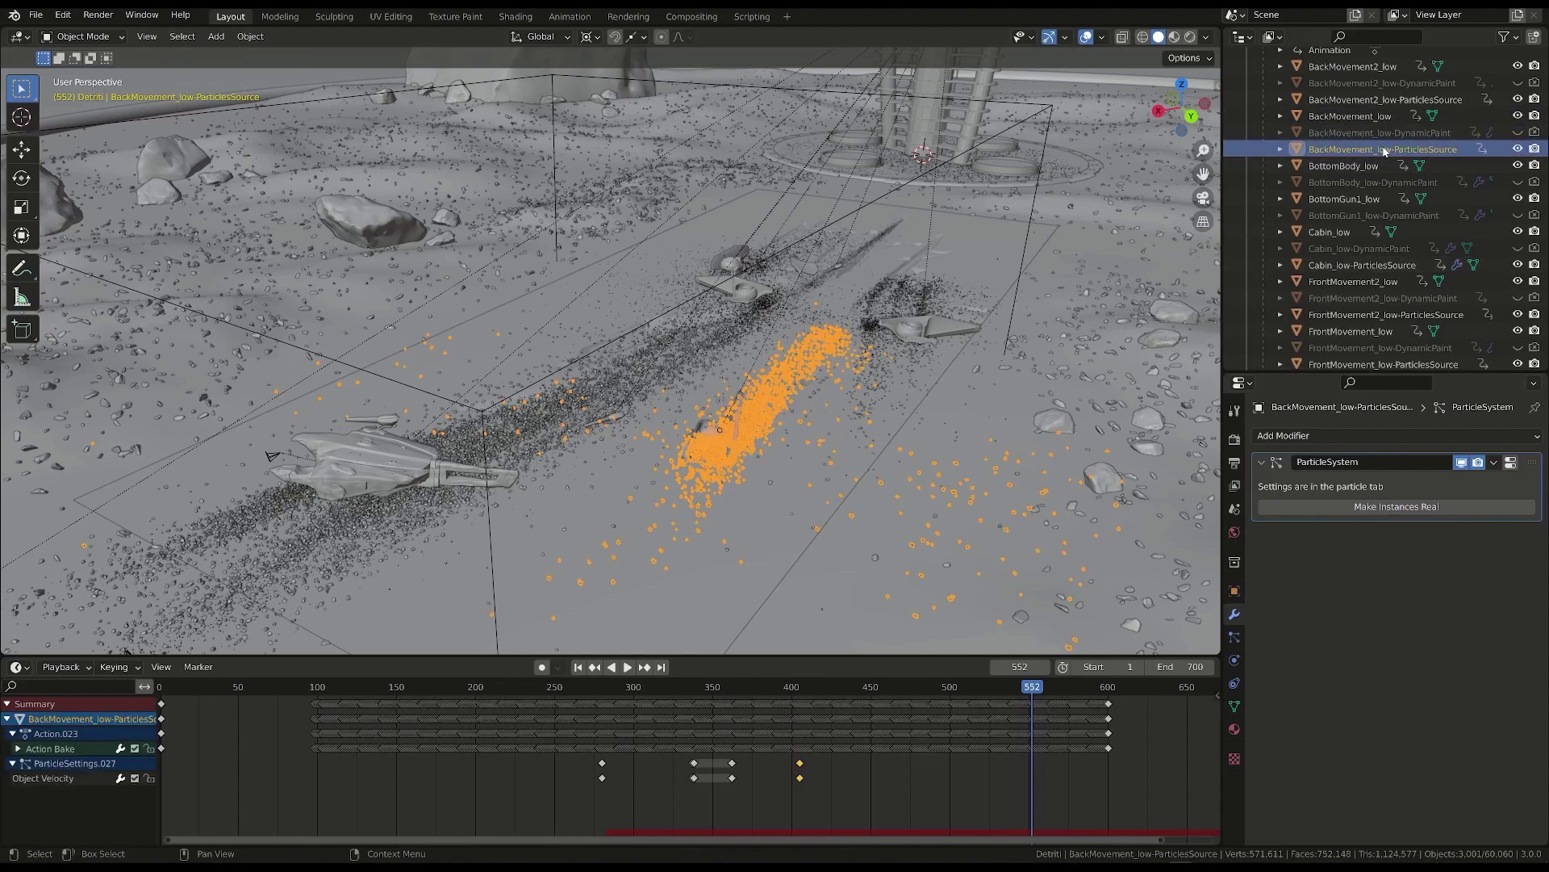
click(1234, 637)
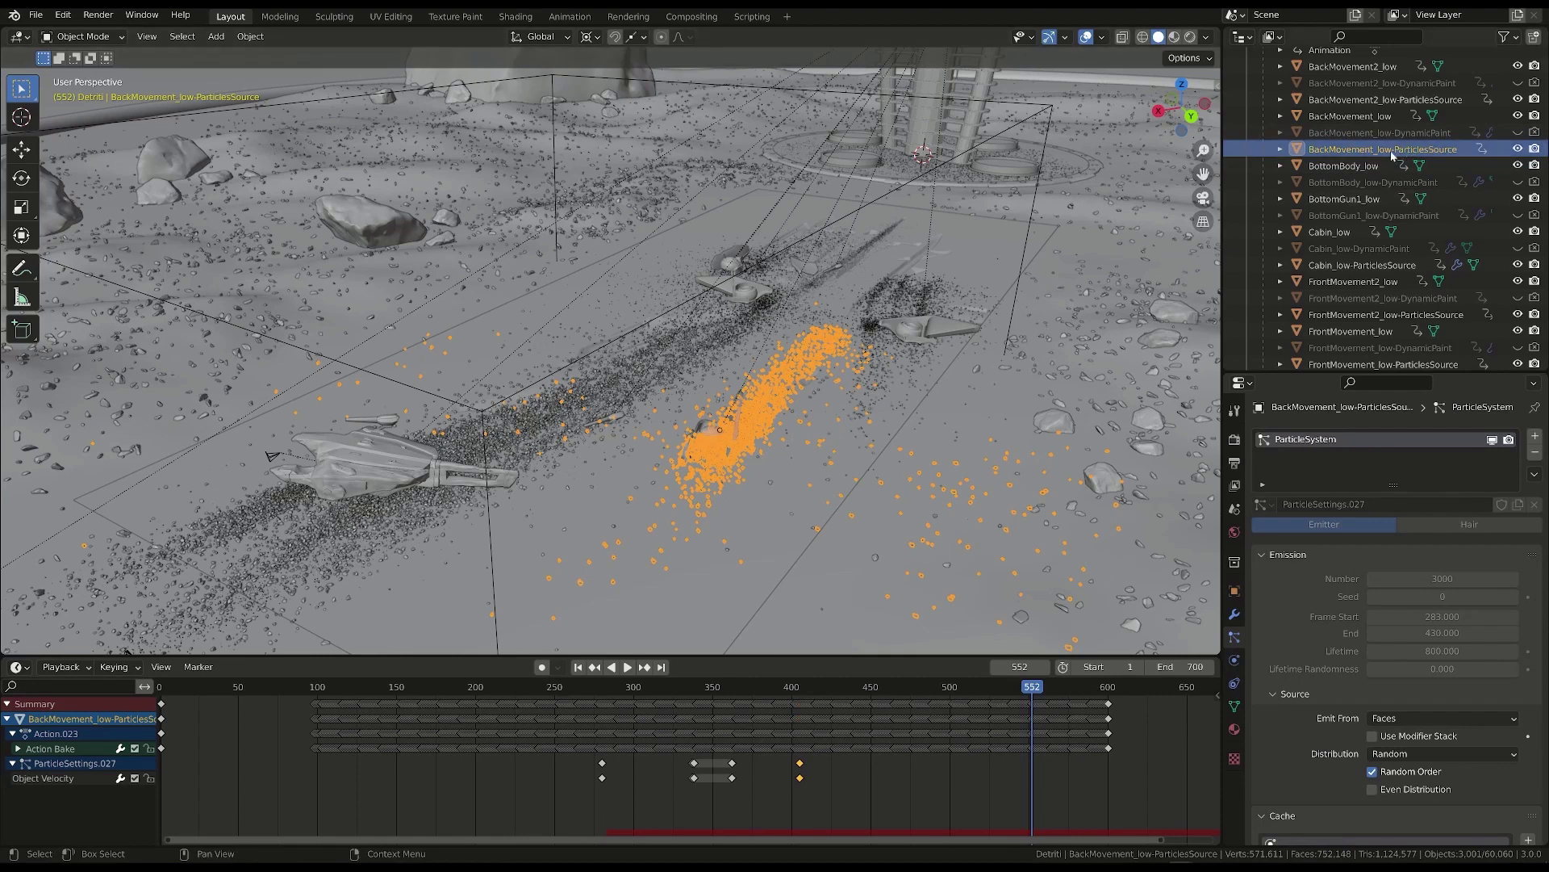
key(x)
click(978, 285)
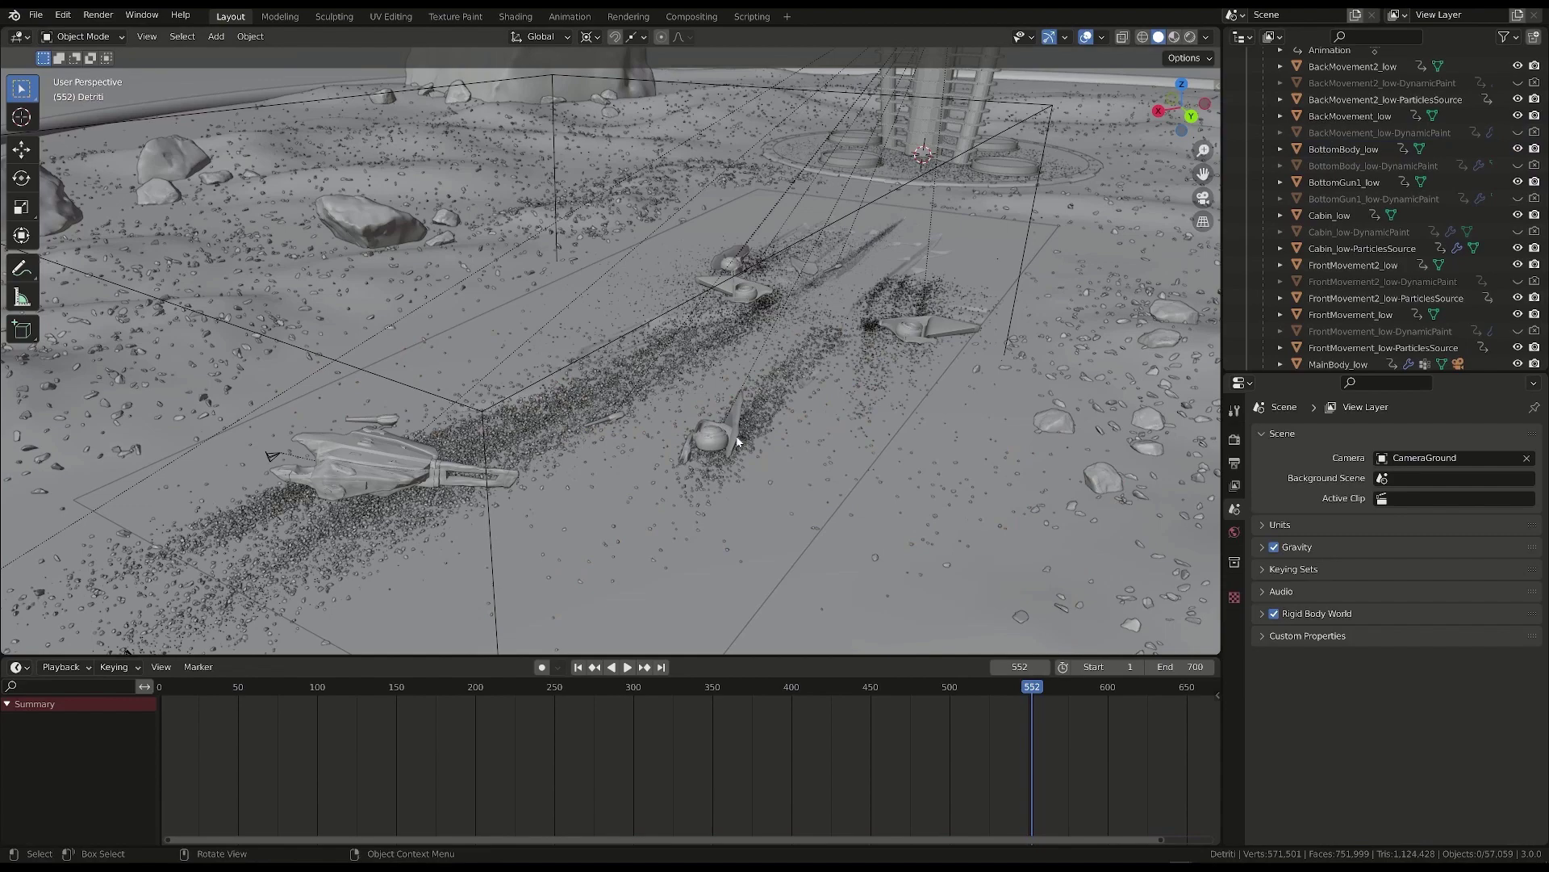
scroll(760, 359, down, 7)
middle_drag(767, 388, 740, 393)
shift+middle_drag(868, 319, 755, 432)
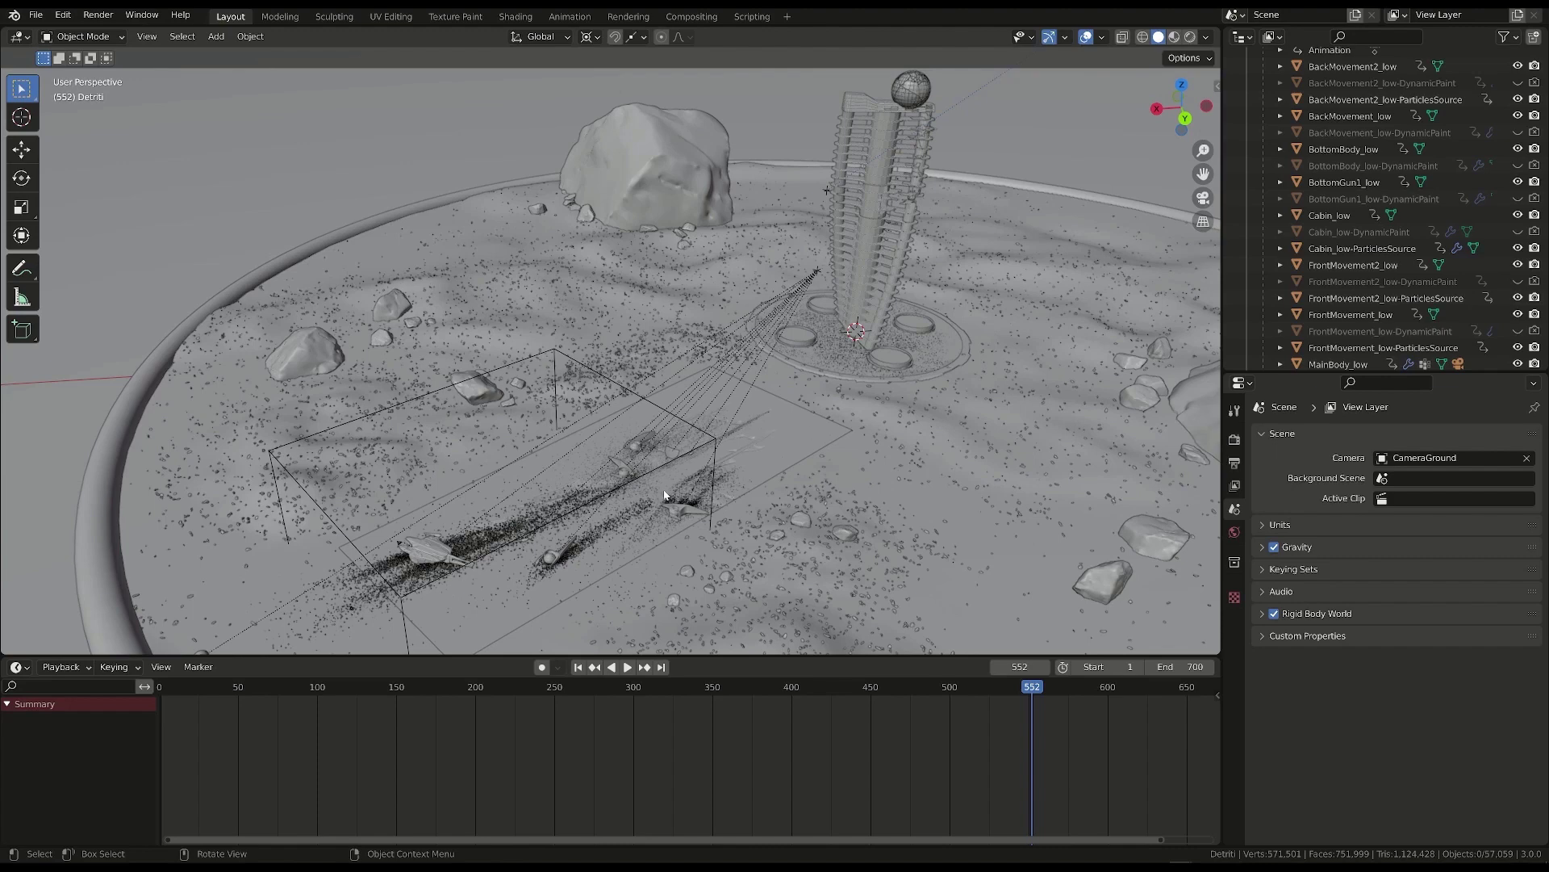
middle_drag(665, 495, 365, 447)
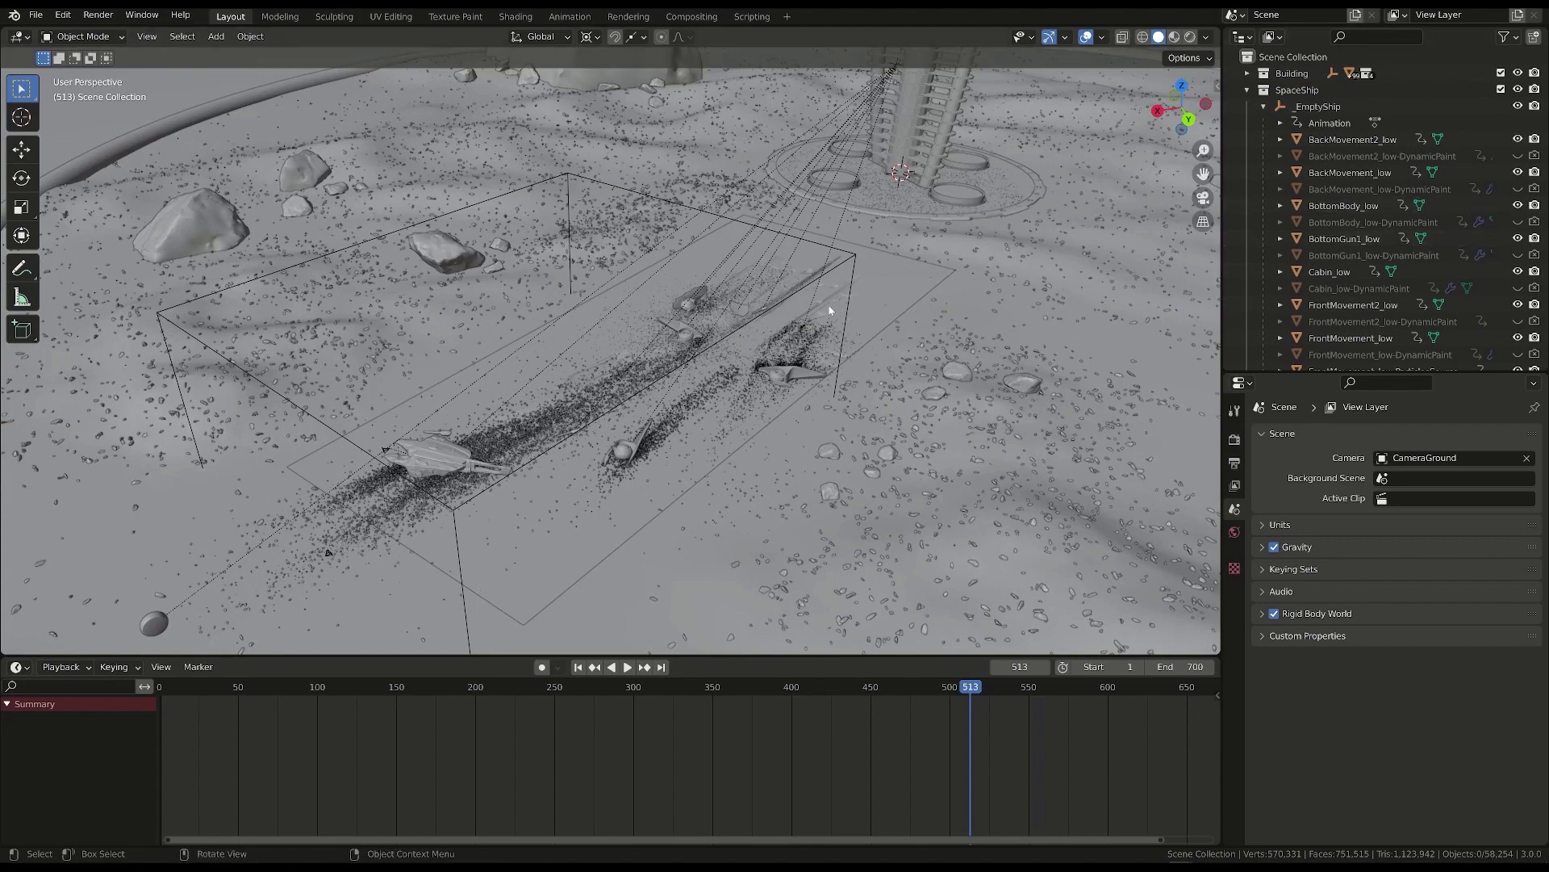
- Unhide BackMovement2_low-DynamicPaint in the Outliner, select it and delete it
scroll(879, 307, up, 3)
middle_drag(864, 304, 835, 322)
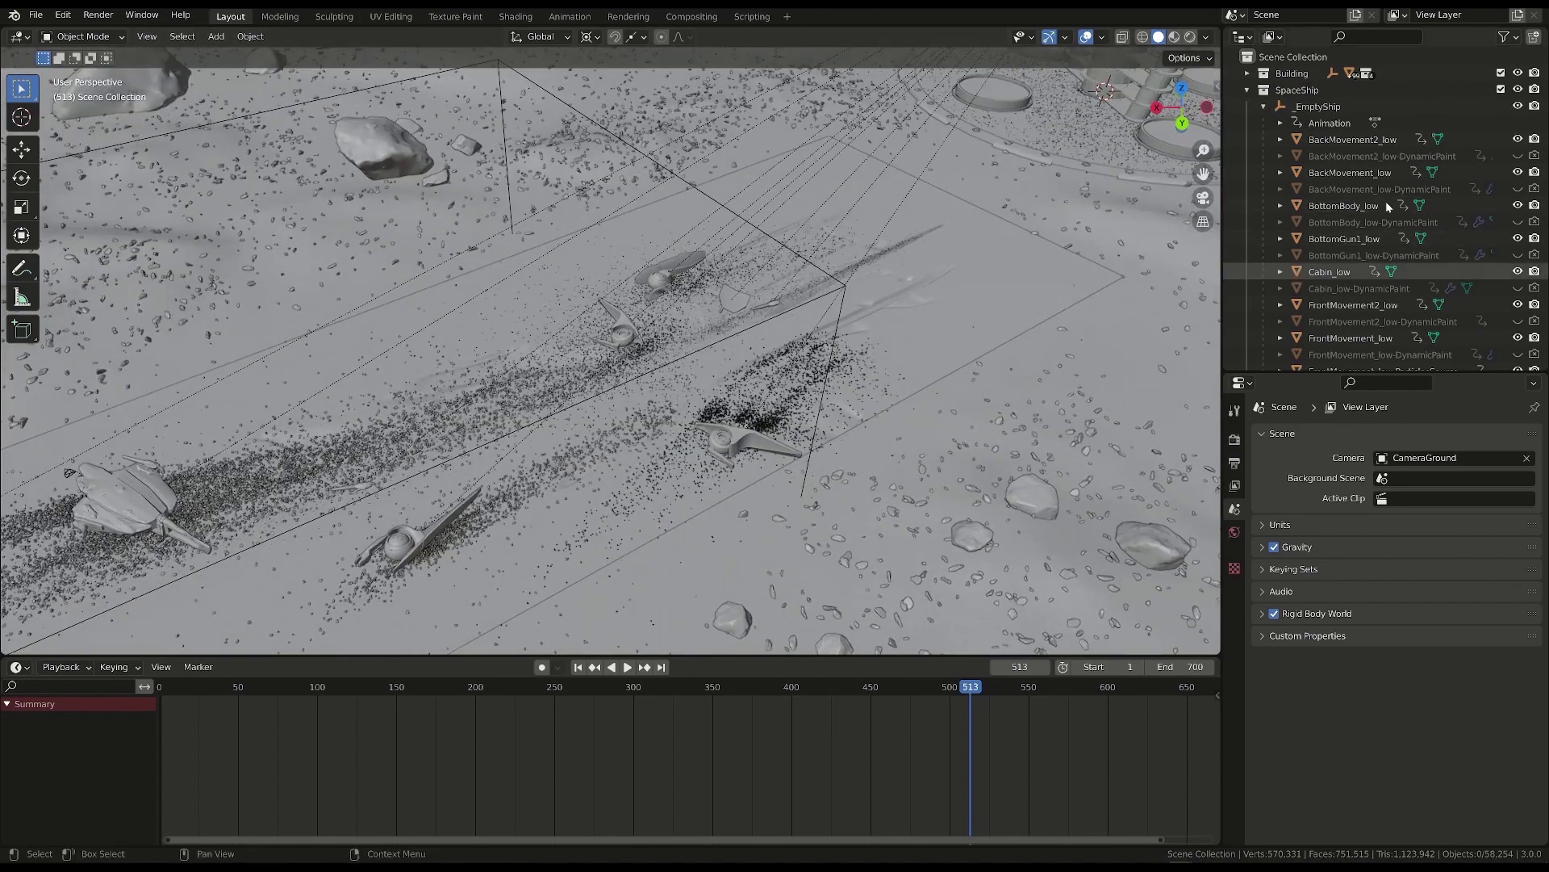
click(1370, 157)
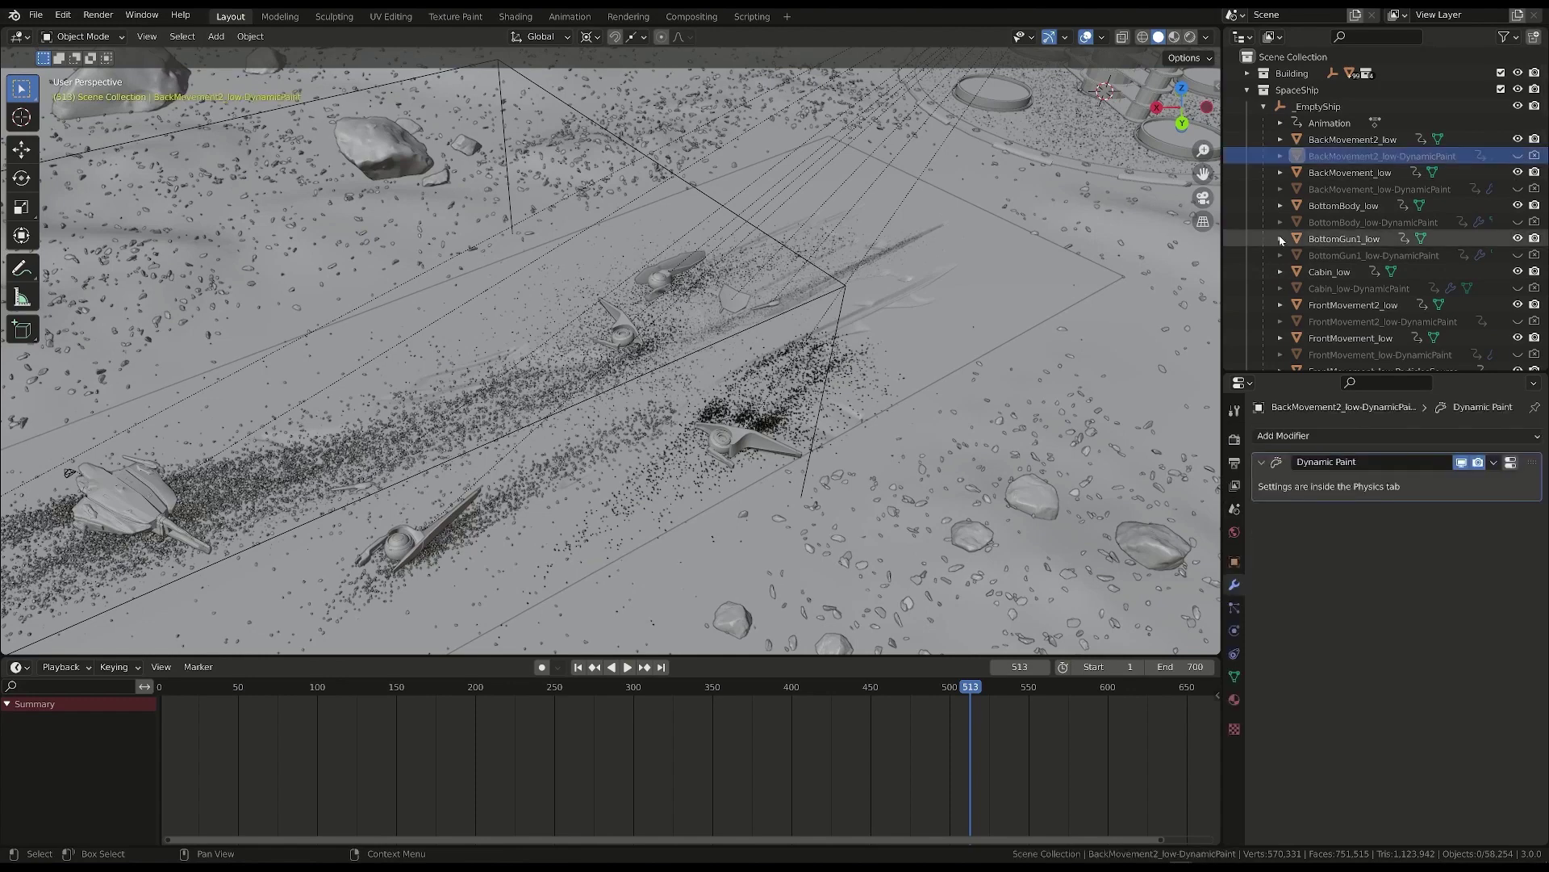
shift+middle_drag(222, 478, 472, 389)
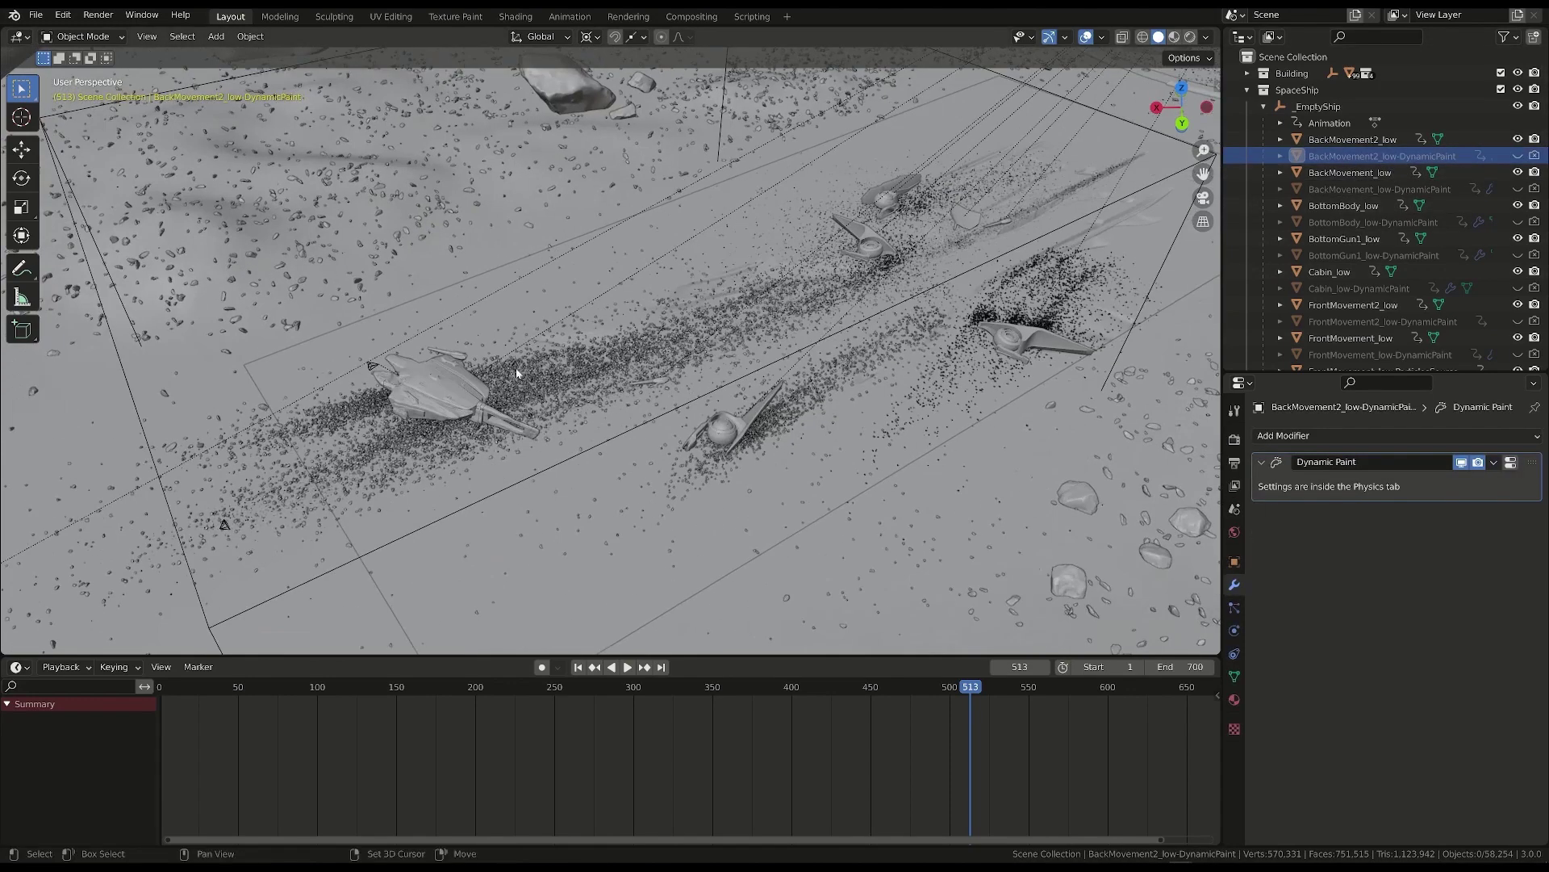
click(1518, 155)
key(x)
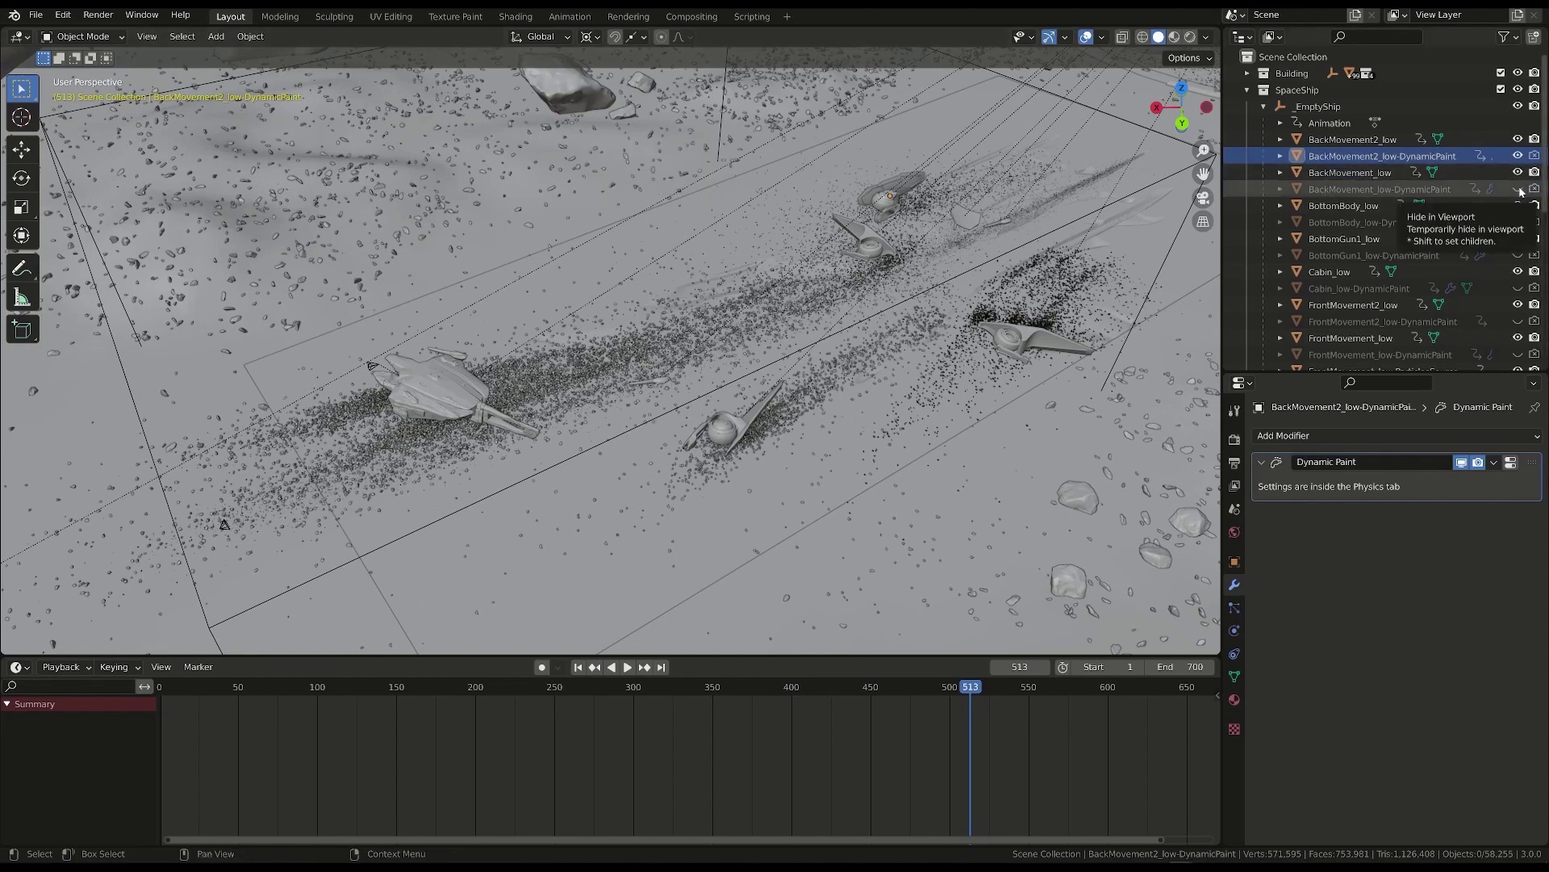
click(1382, 156)
key(x)
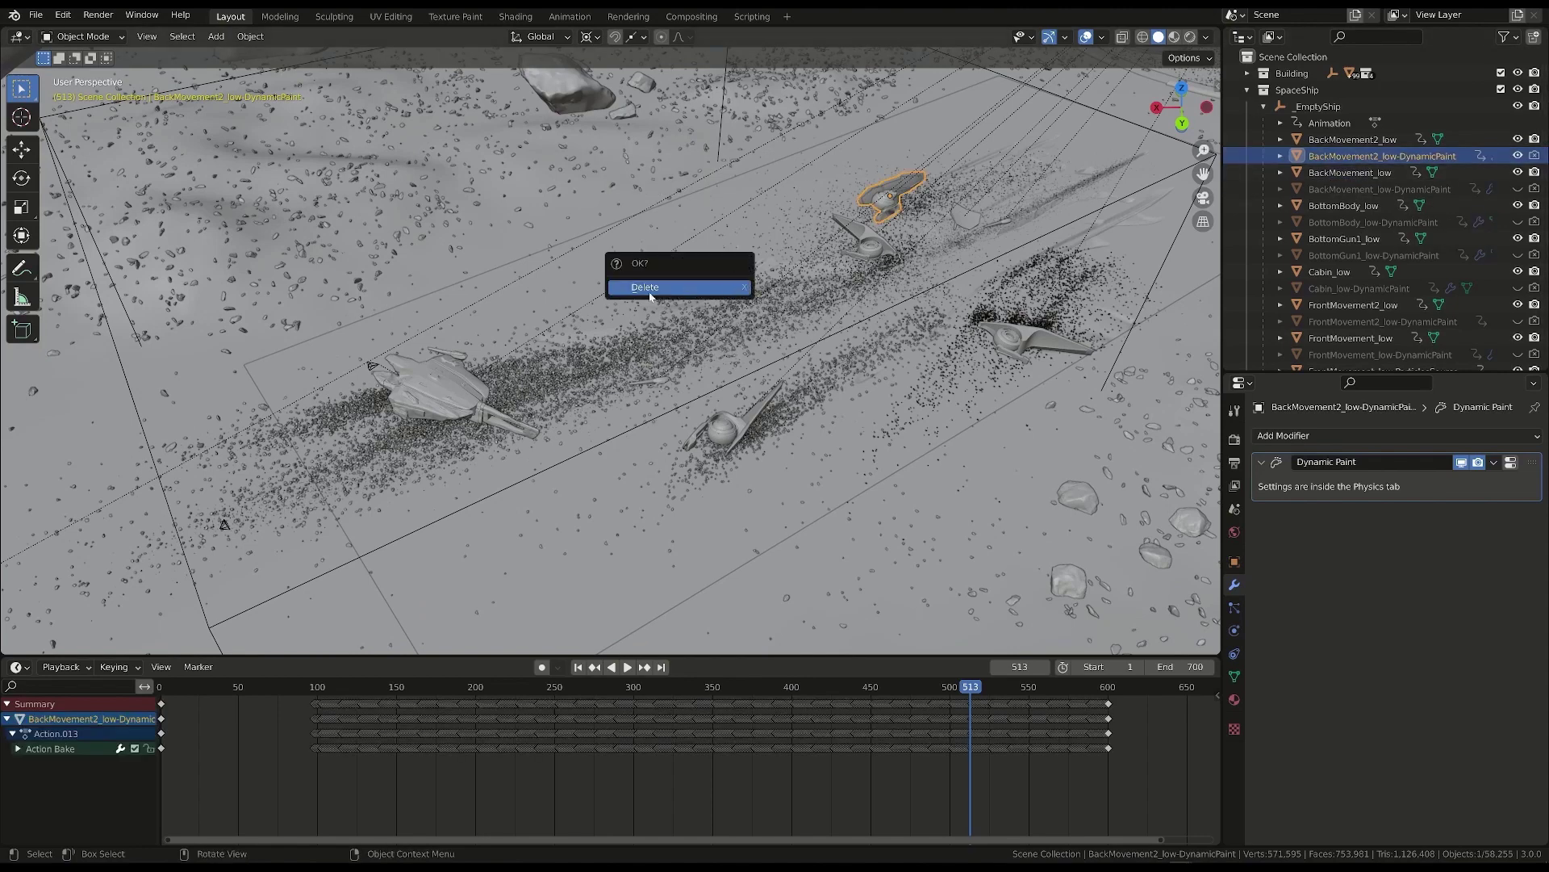
click(651, 288)
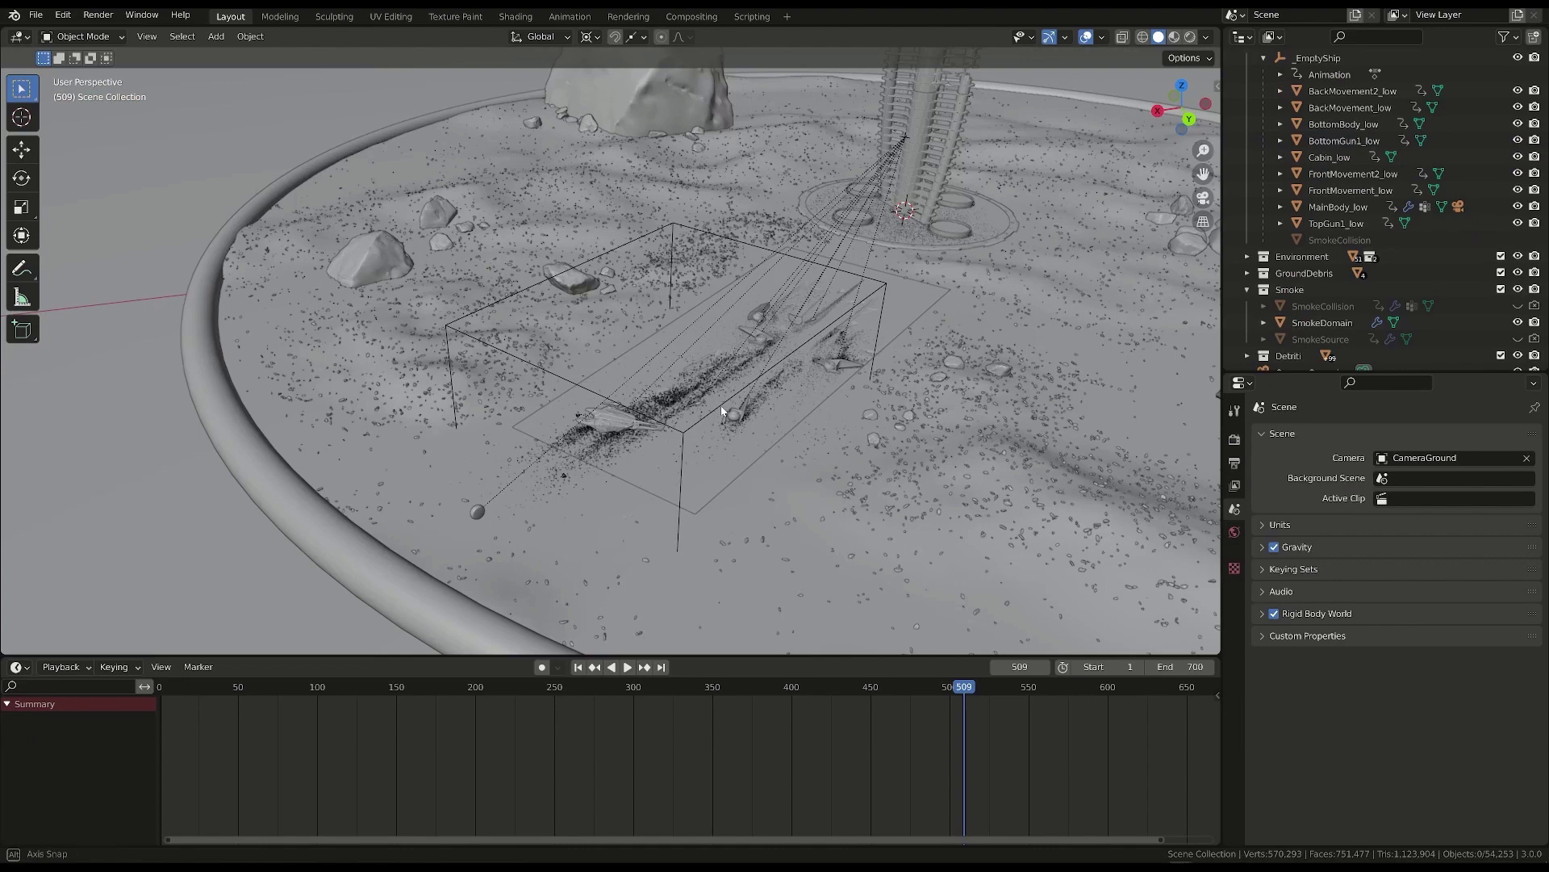
- Play the animation, select the MainBody_low ship and stop playback at frame 619
click(400, 692)
key(space)
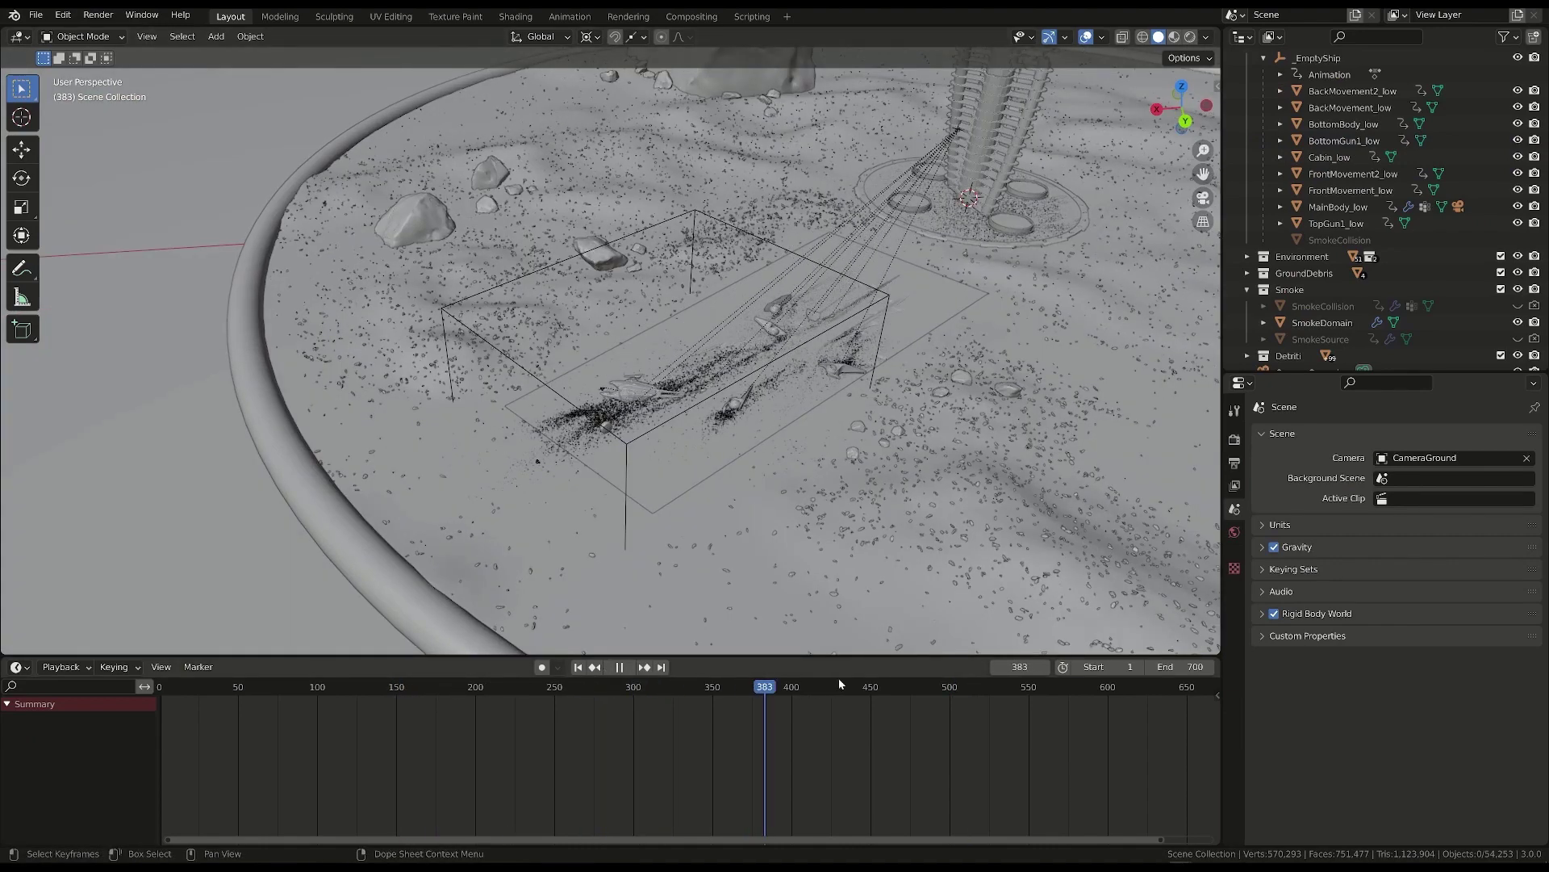
key(space)
drag(1014, 685, 943, 686)
click(603, 409)
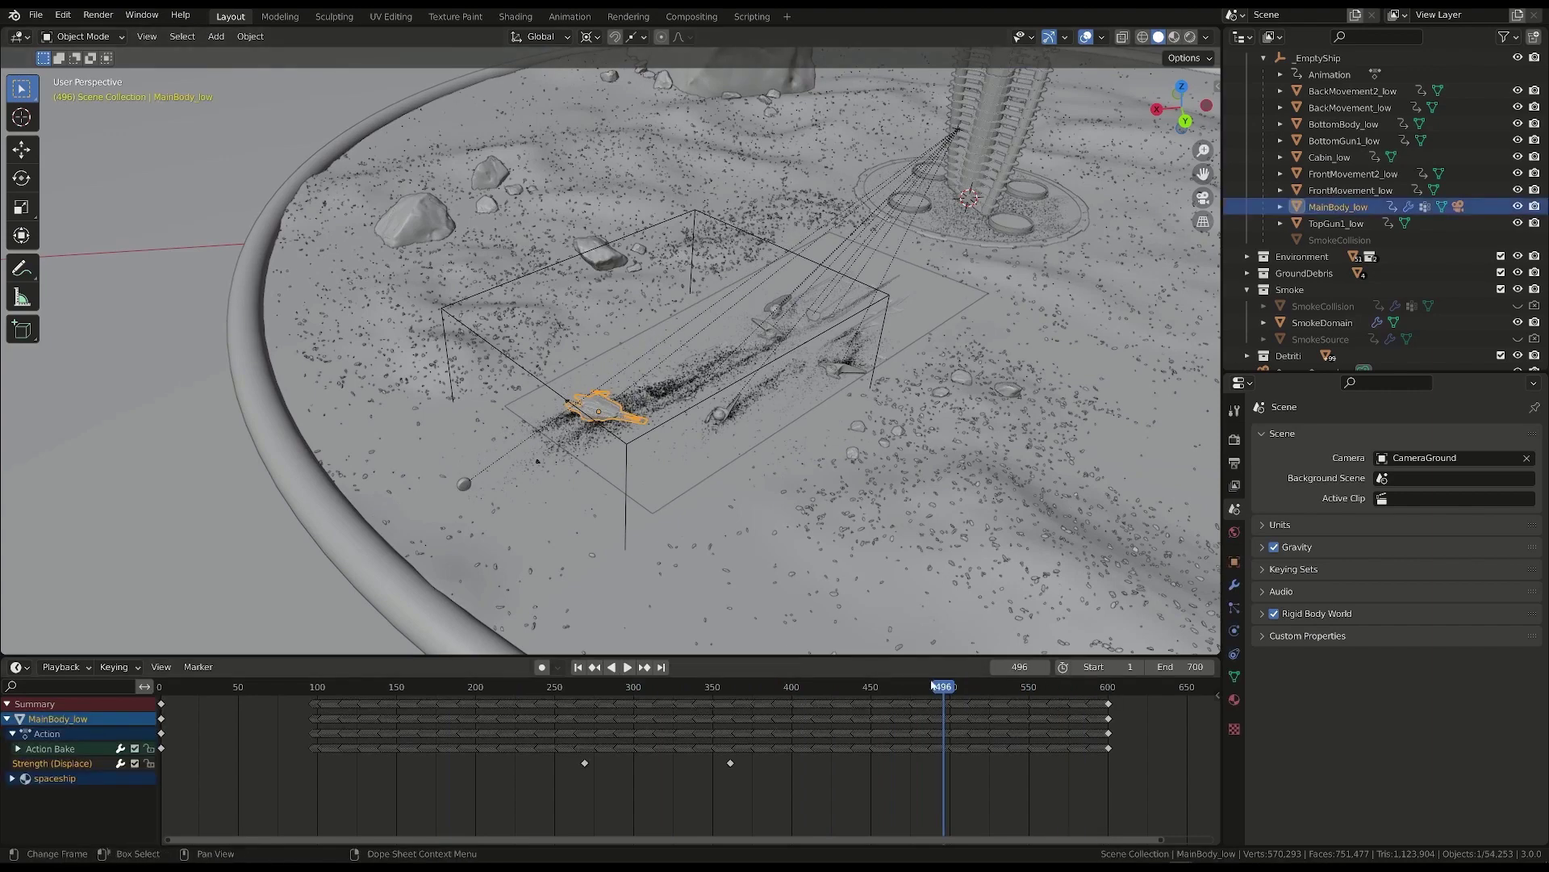
scroll(605, 406, up, 5)
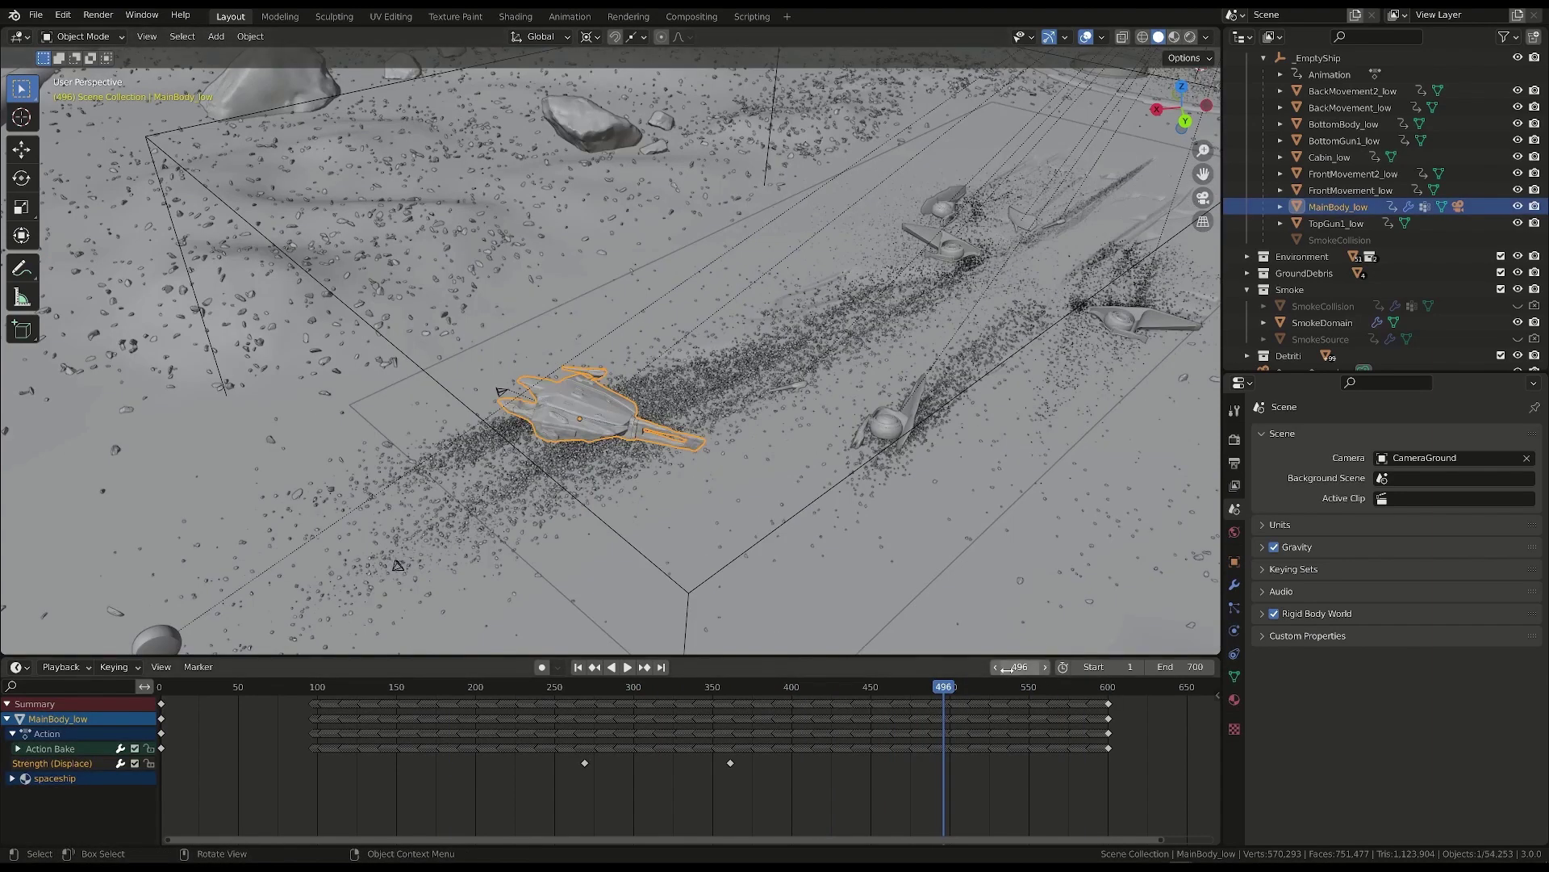
click(1117, 688)
key(space)
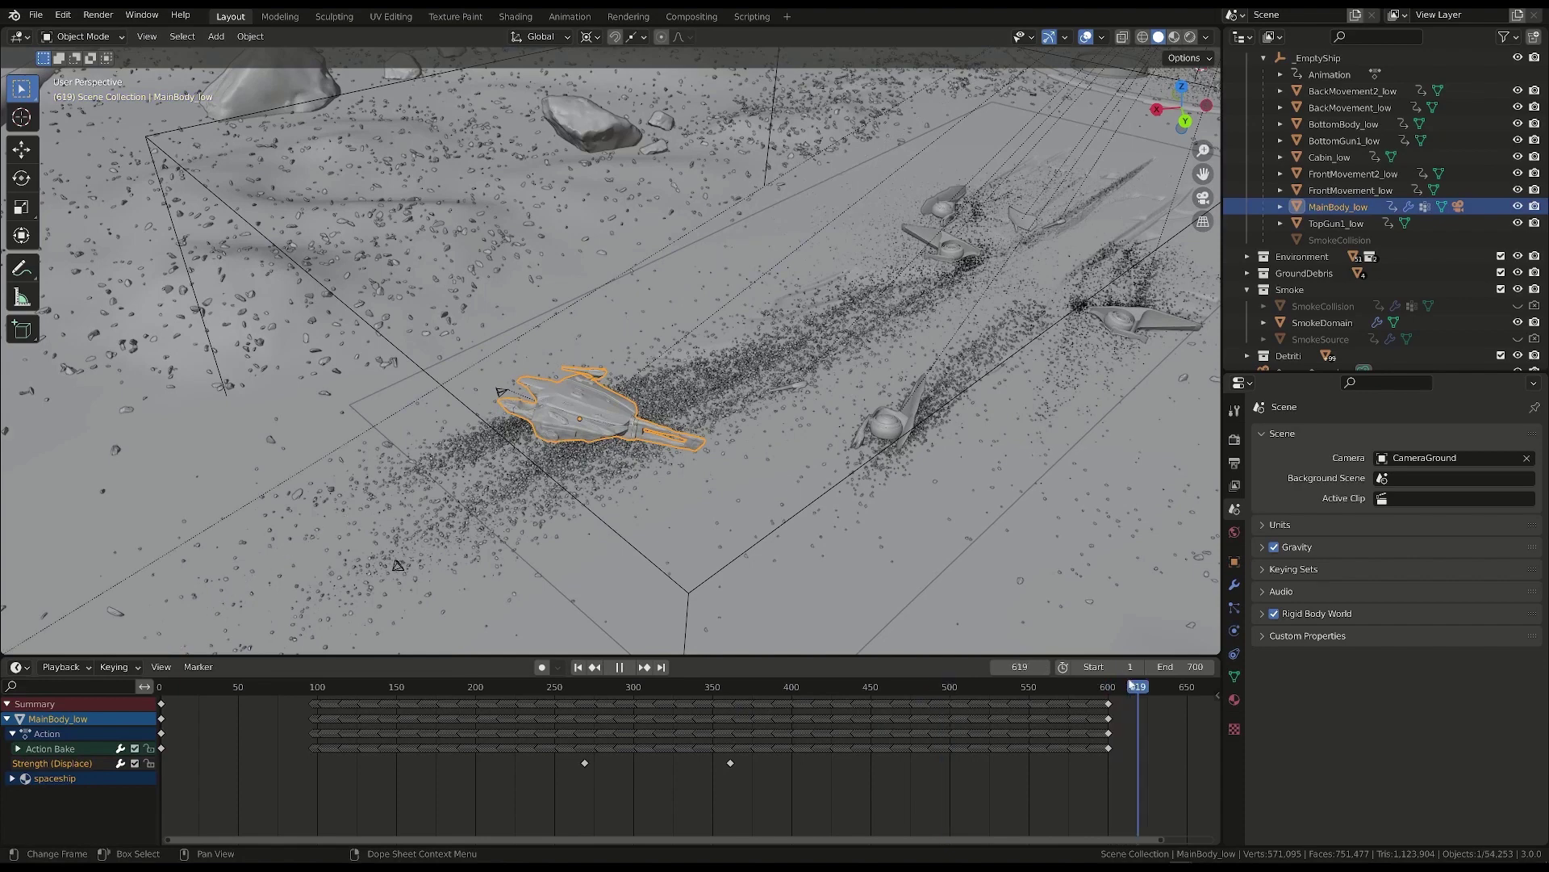
key(space)
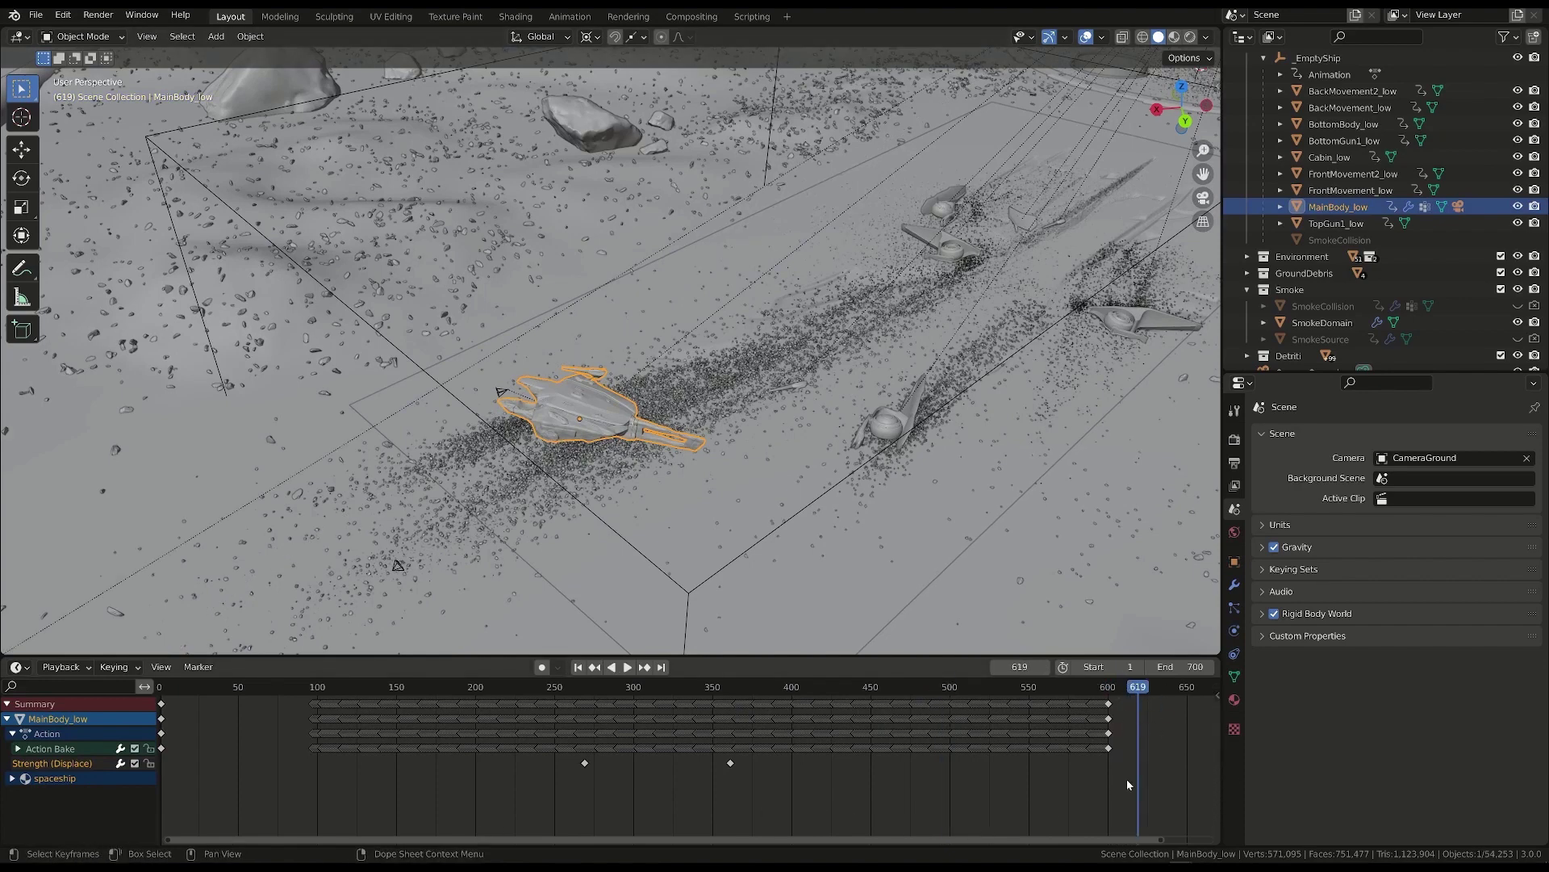
- Delete all keyframes from MainBody_low and FrontMovement2_low
key(a)
key(x)
click(516, 729)
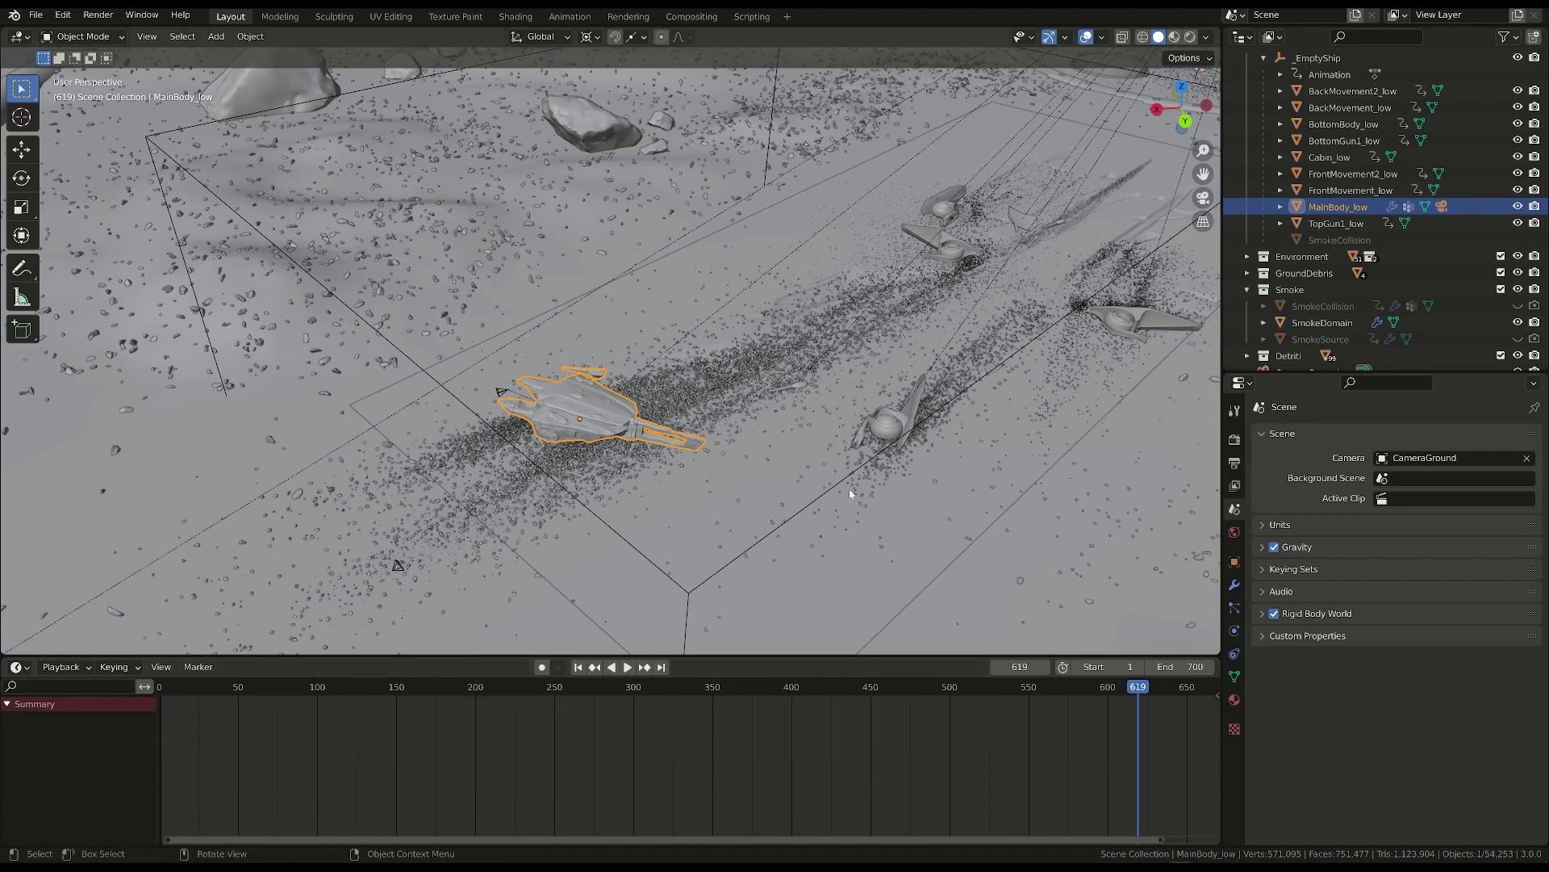
click(941, 258)
drag(1127, 770, 156, 677)
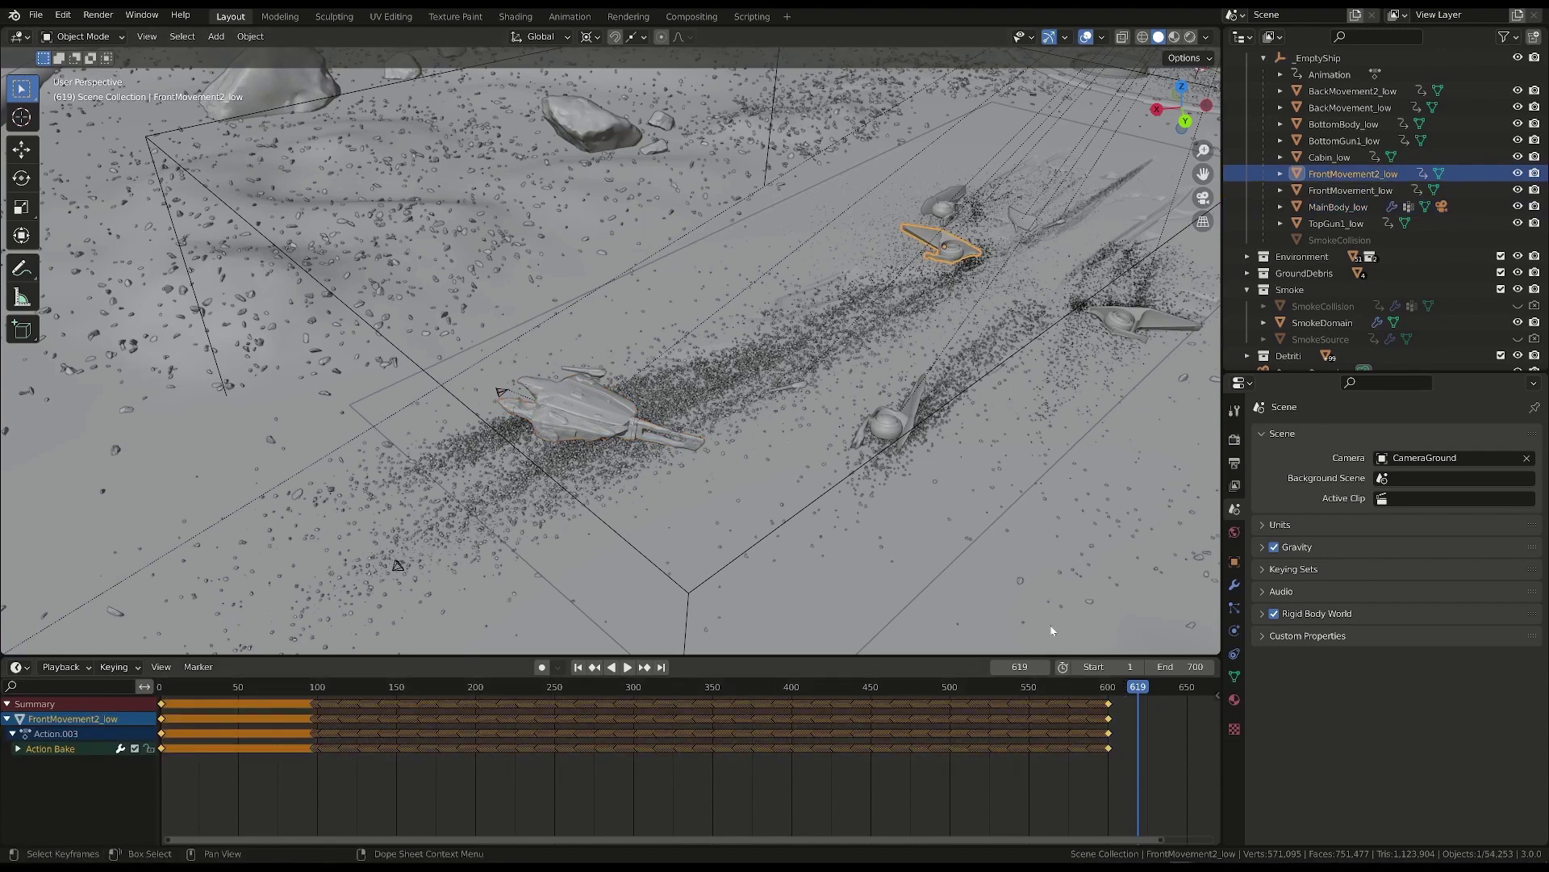
key(x)
click(665, 695)
- Delete the keyframes of BackMovement_low and BackMovement2_low
click(893, 426)
drag(1119, 778, 447, 680)
key(a)
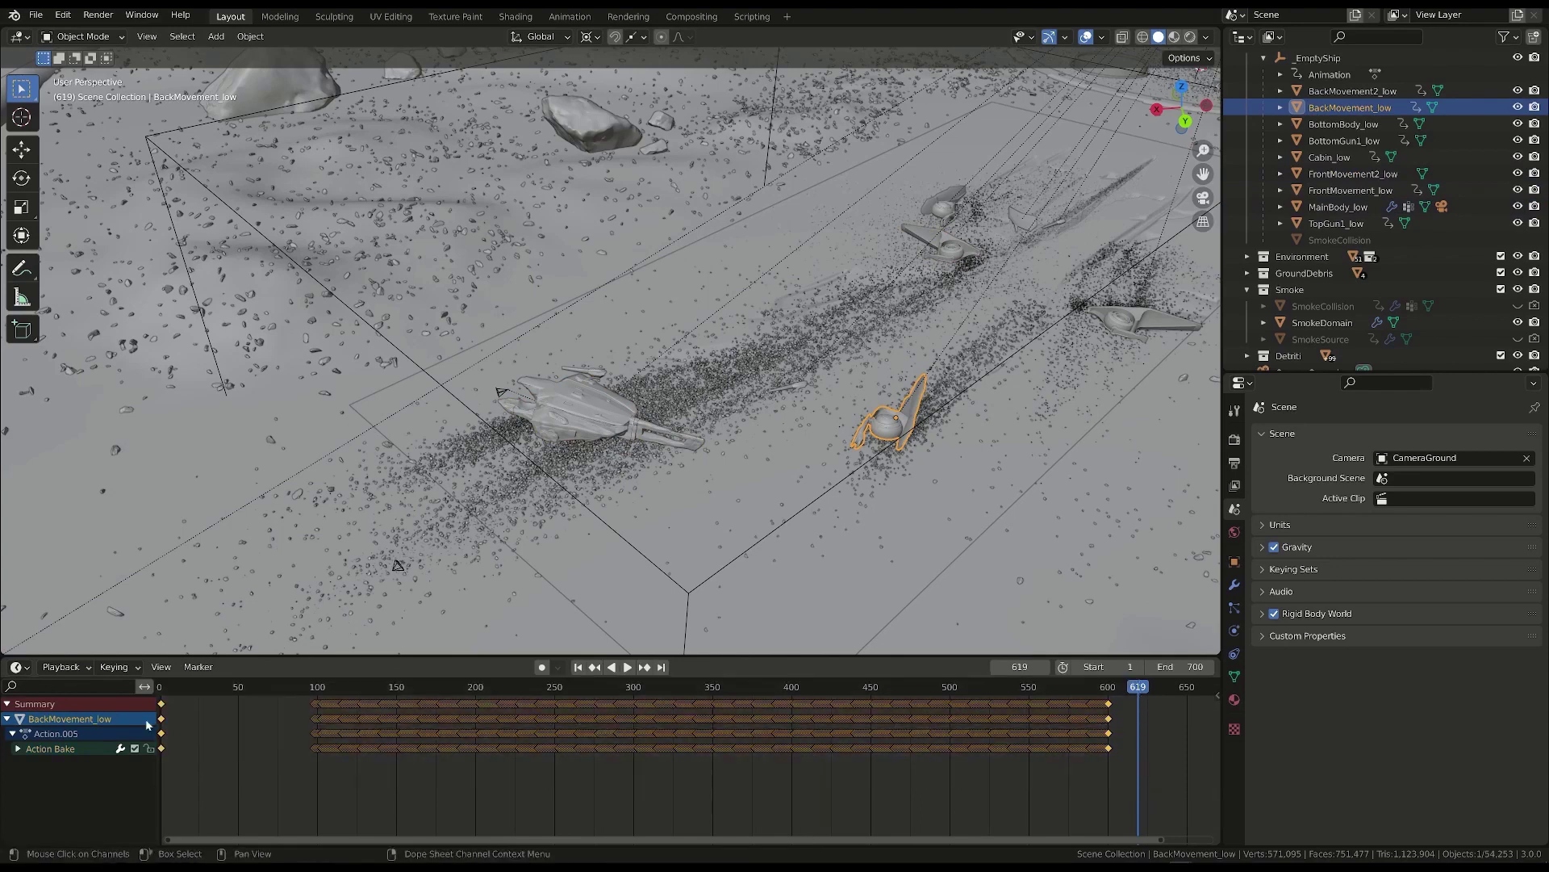
key(x)
click(321, 768)
click(951, 245)
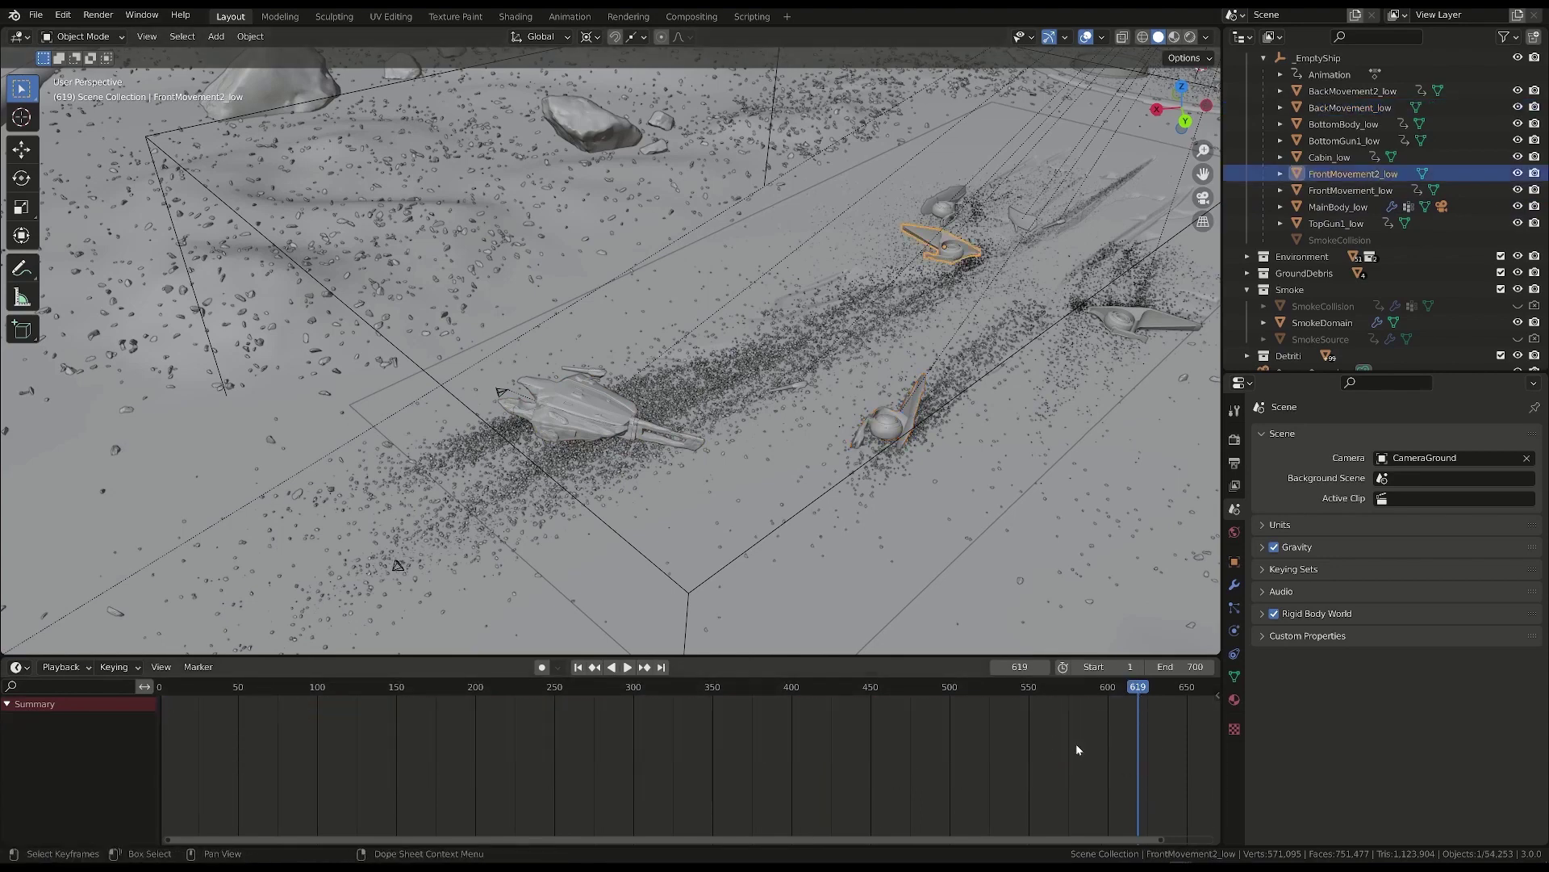
click(947, 212)
drag(1132, 788, 156, 677)
key(x)
- Clear all keyframes from the FrontMovement_low ship part
click(1098, 339)
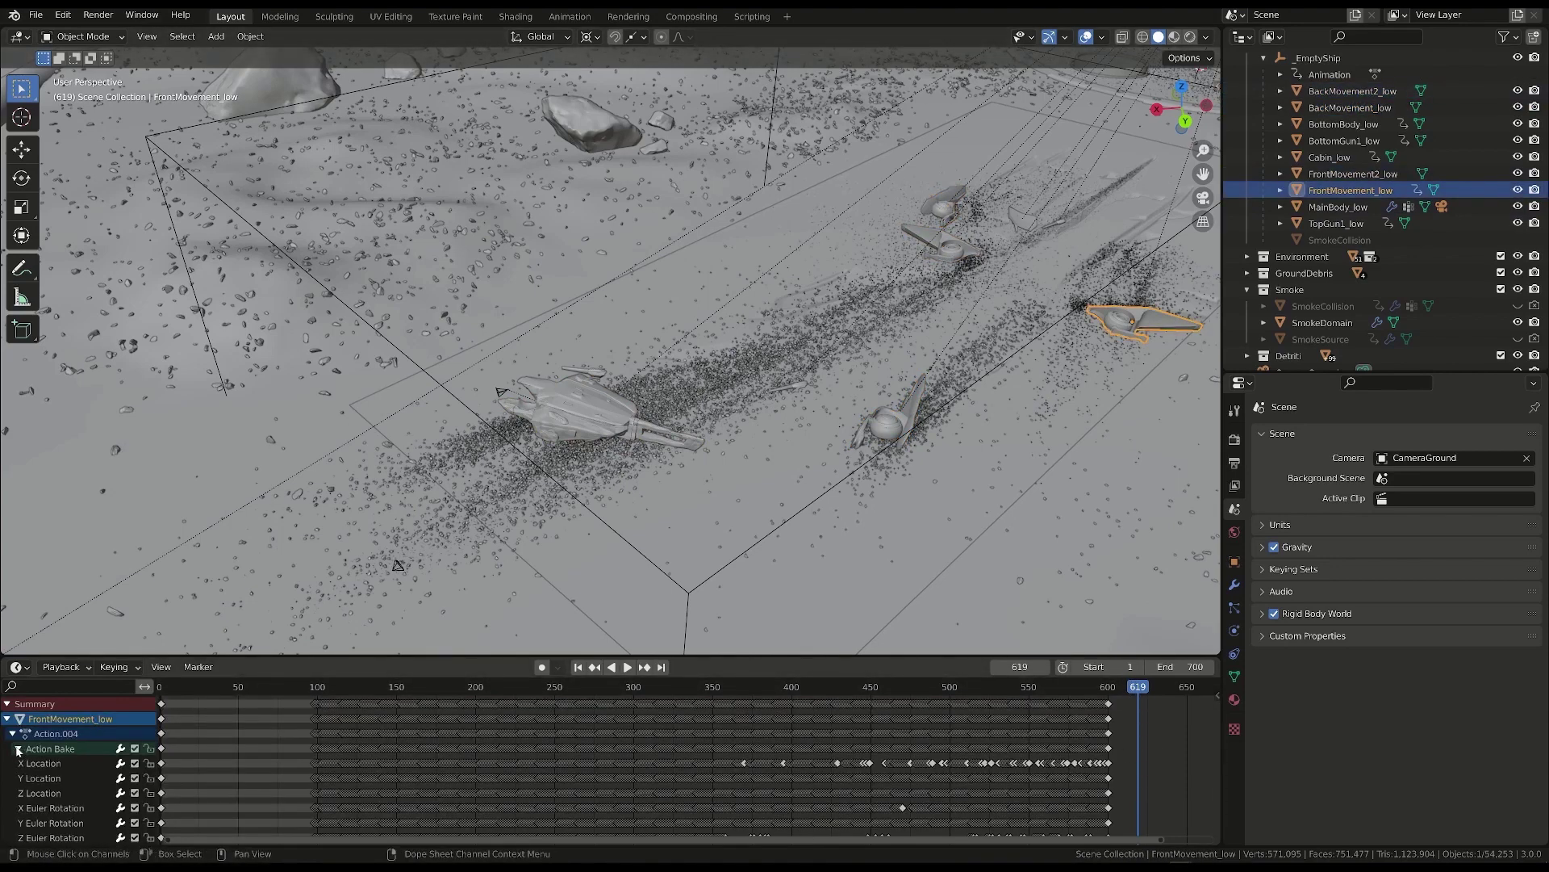
drag(1122, 772, 201, 625)
key(x)
click(234, 715)
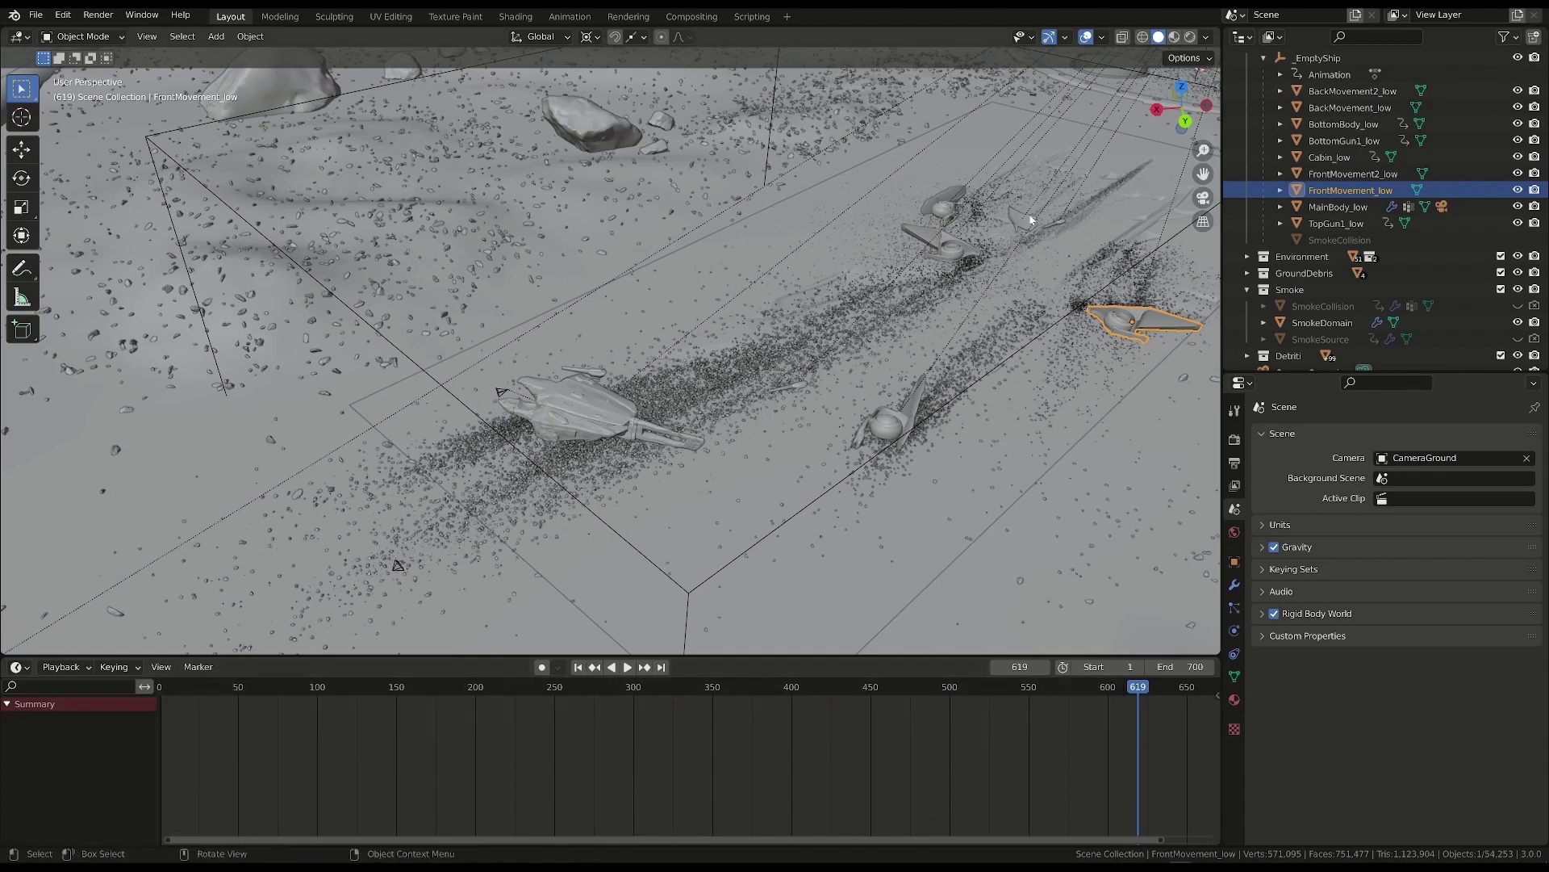
- Delete the selected ship part, then remove every keyframe from _EmptyShip
key(Delete)
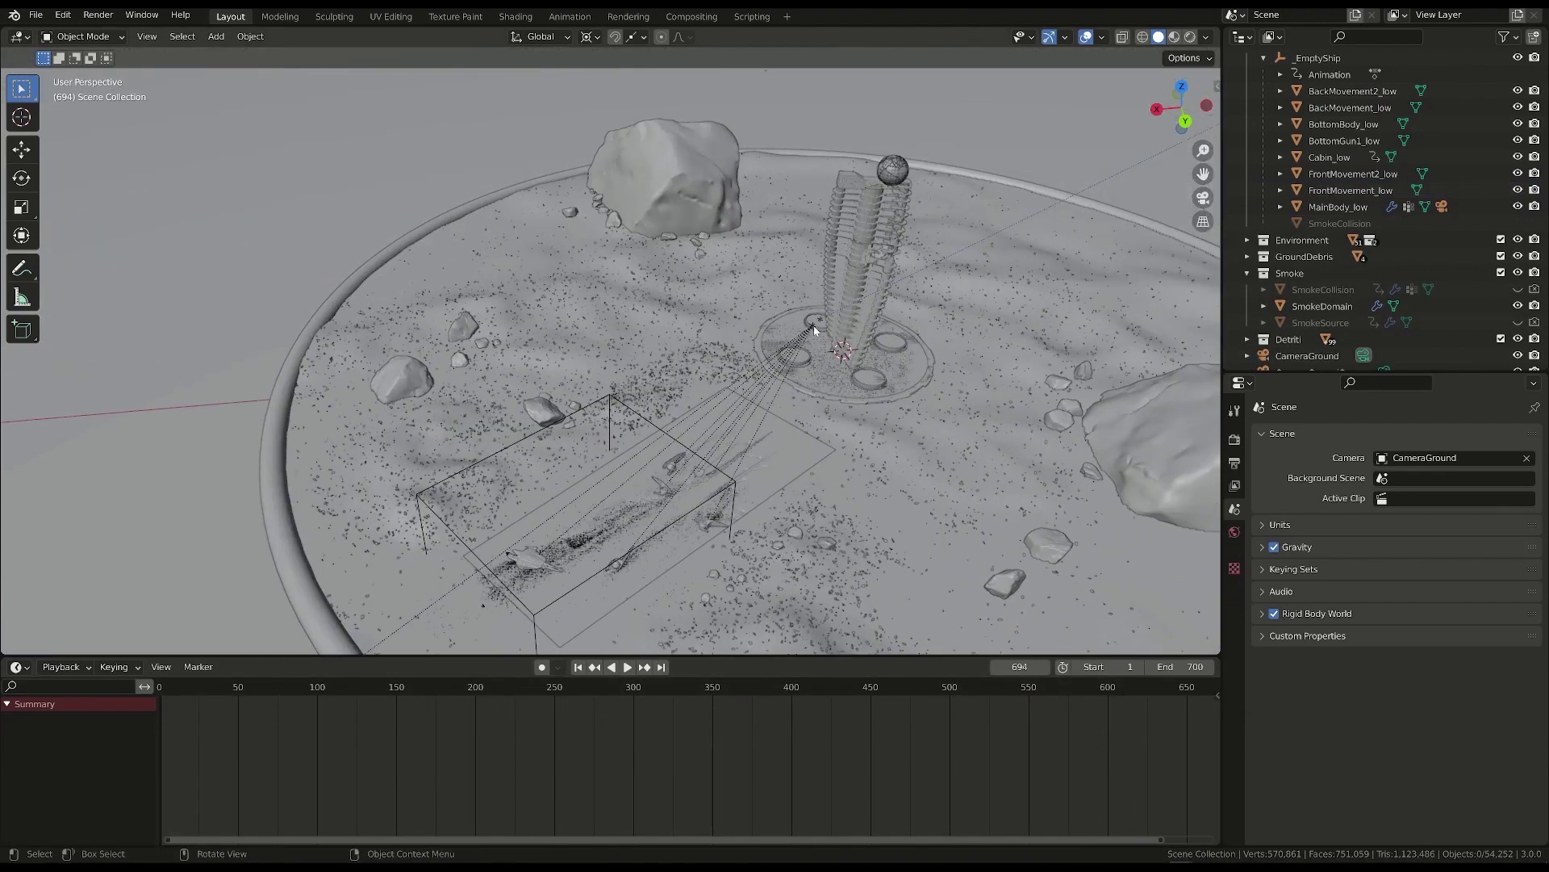
click(813, 326)
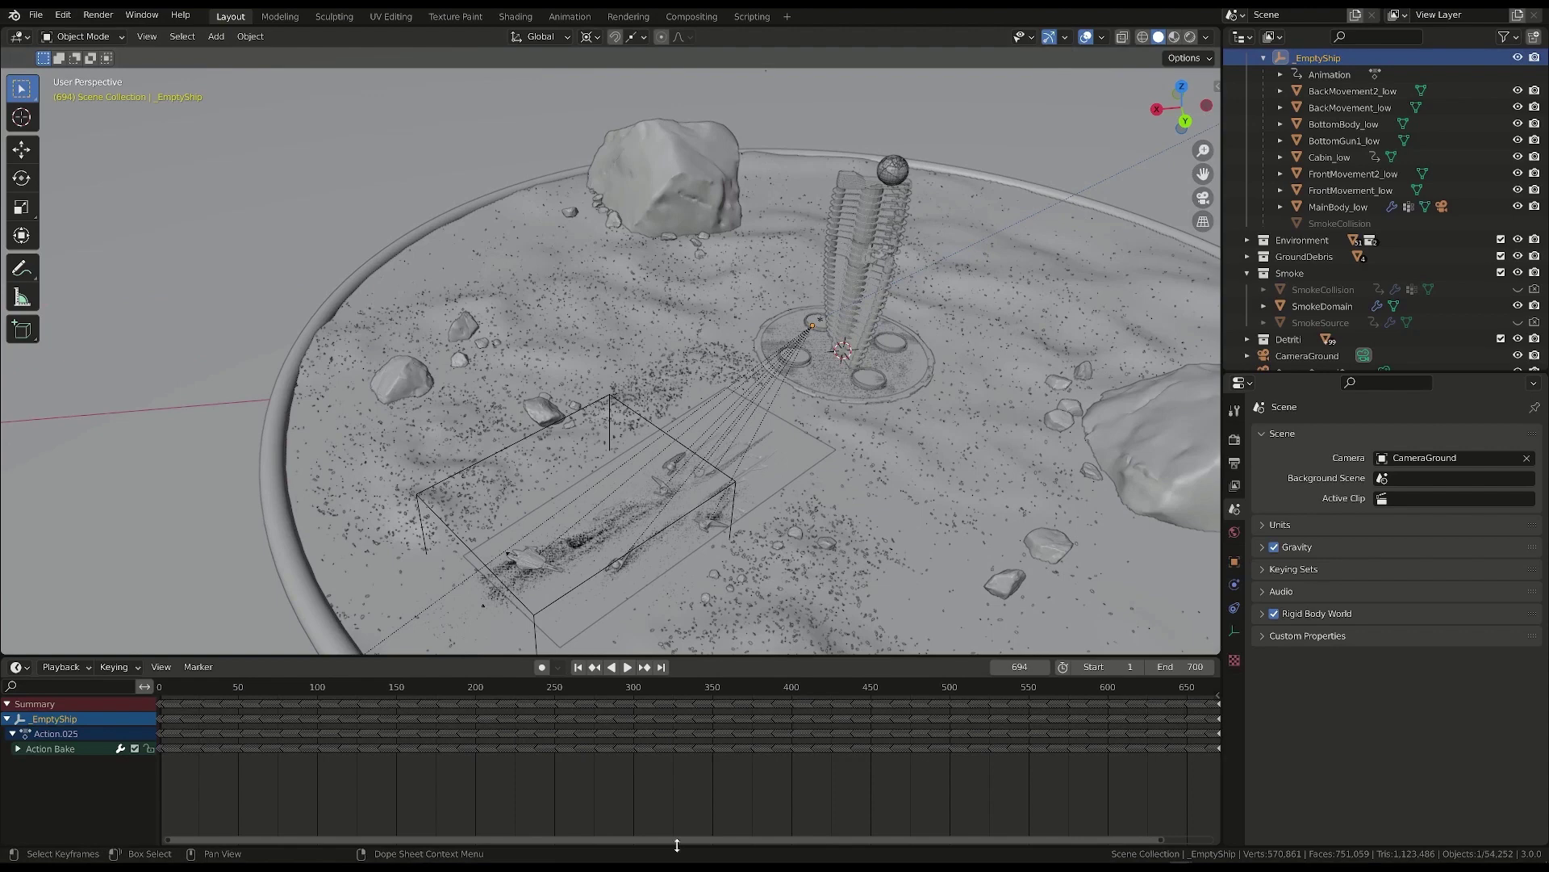
ctrl+scroll(1063, 813, right, 5)
drag(864, 686, 1006, 685)
scroll(927, 729, down, 7)
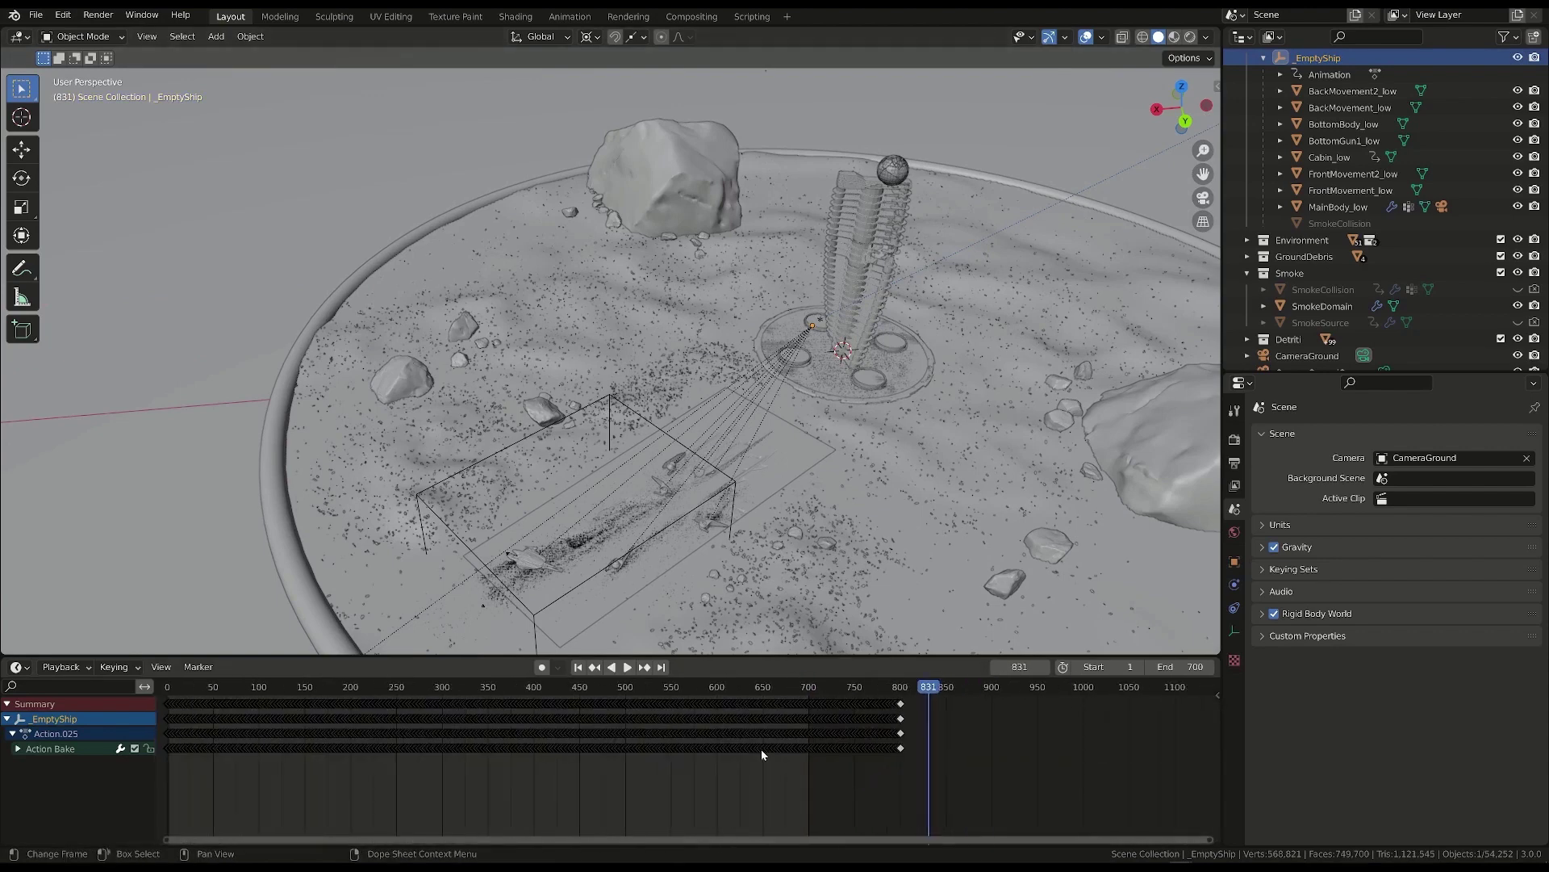
middle_drag(603, 769, 707, 767)
drag(1014, 771, 206, 682)
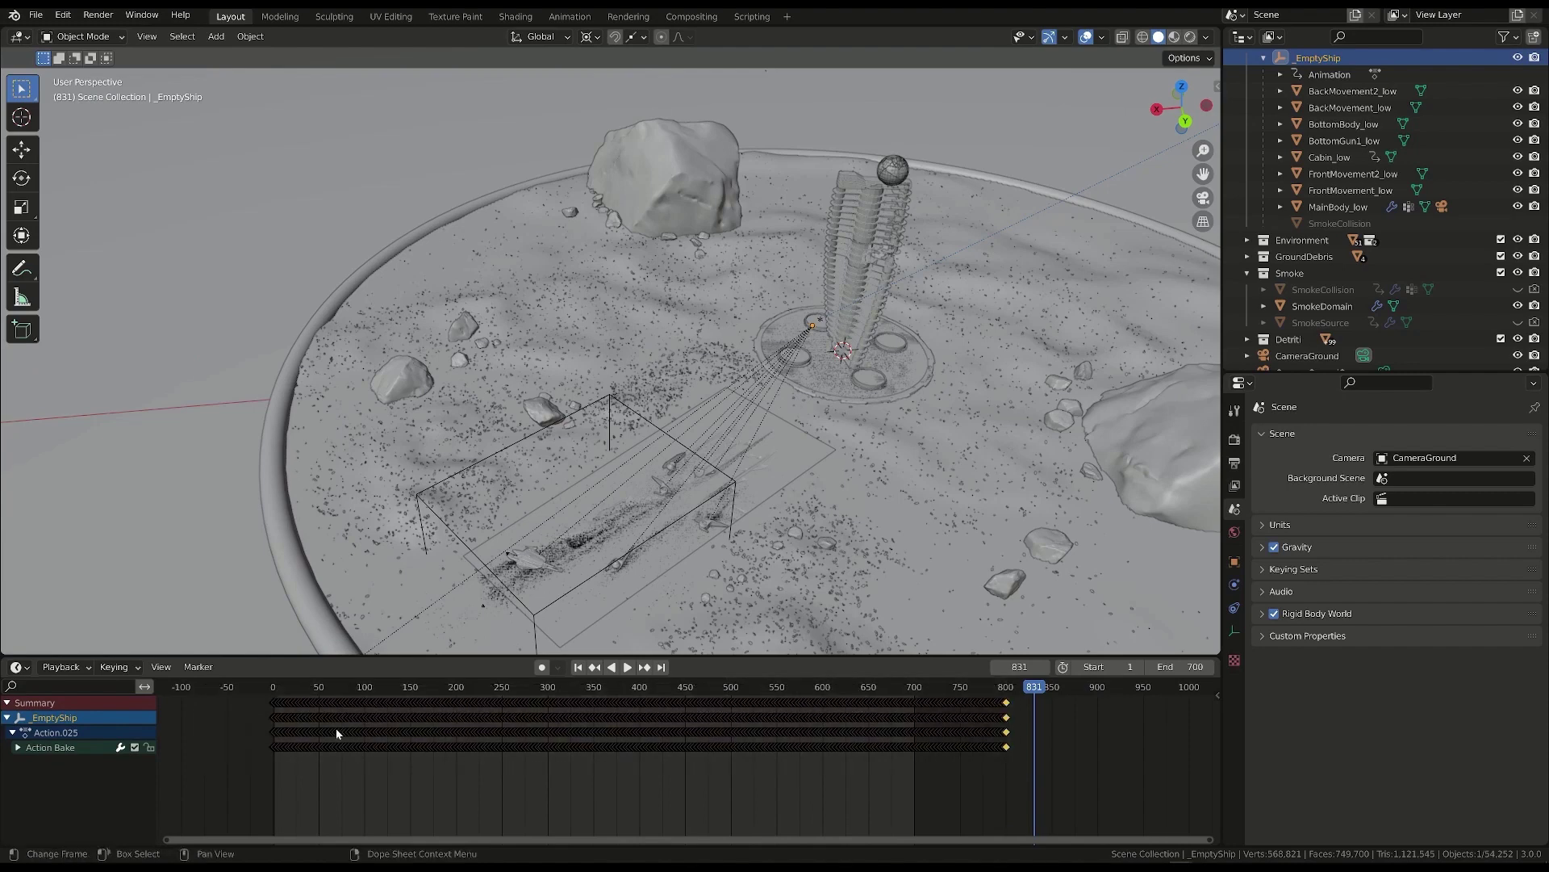
key(x)
click(326, 723)
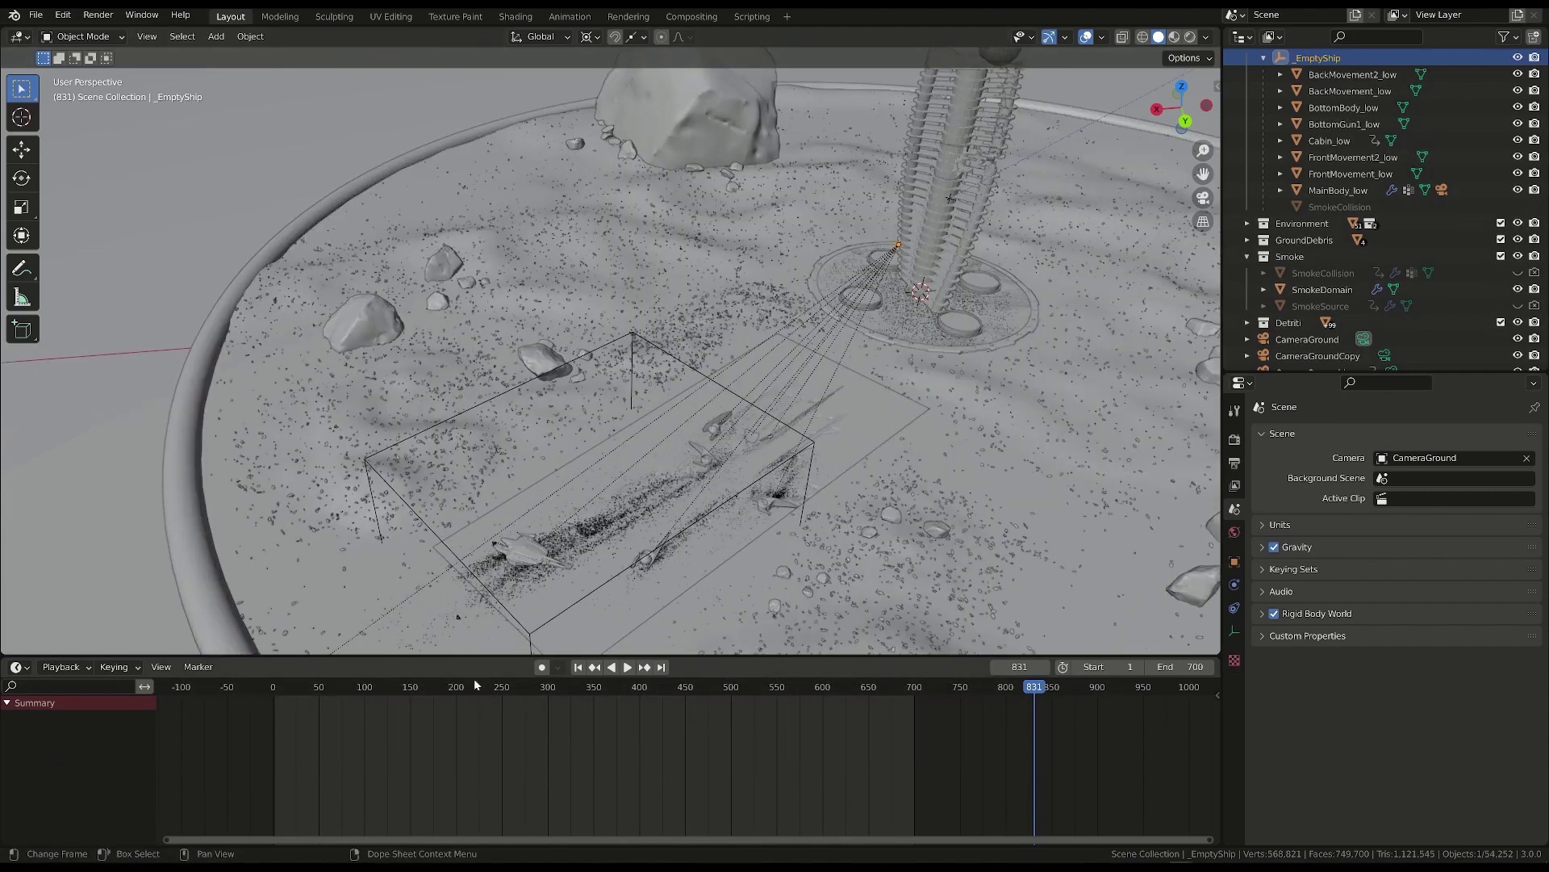
- Play and stop the animation to confirm the spaceship no longer moves
key(space)
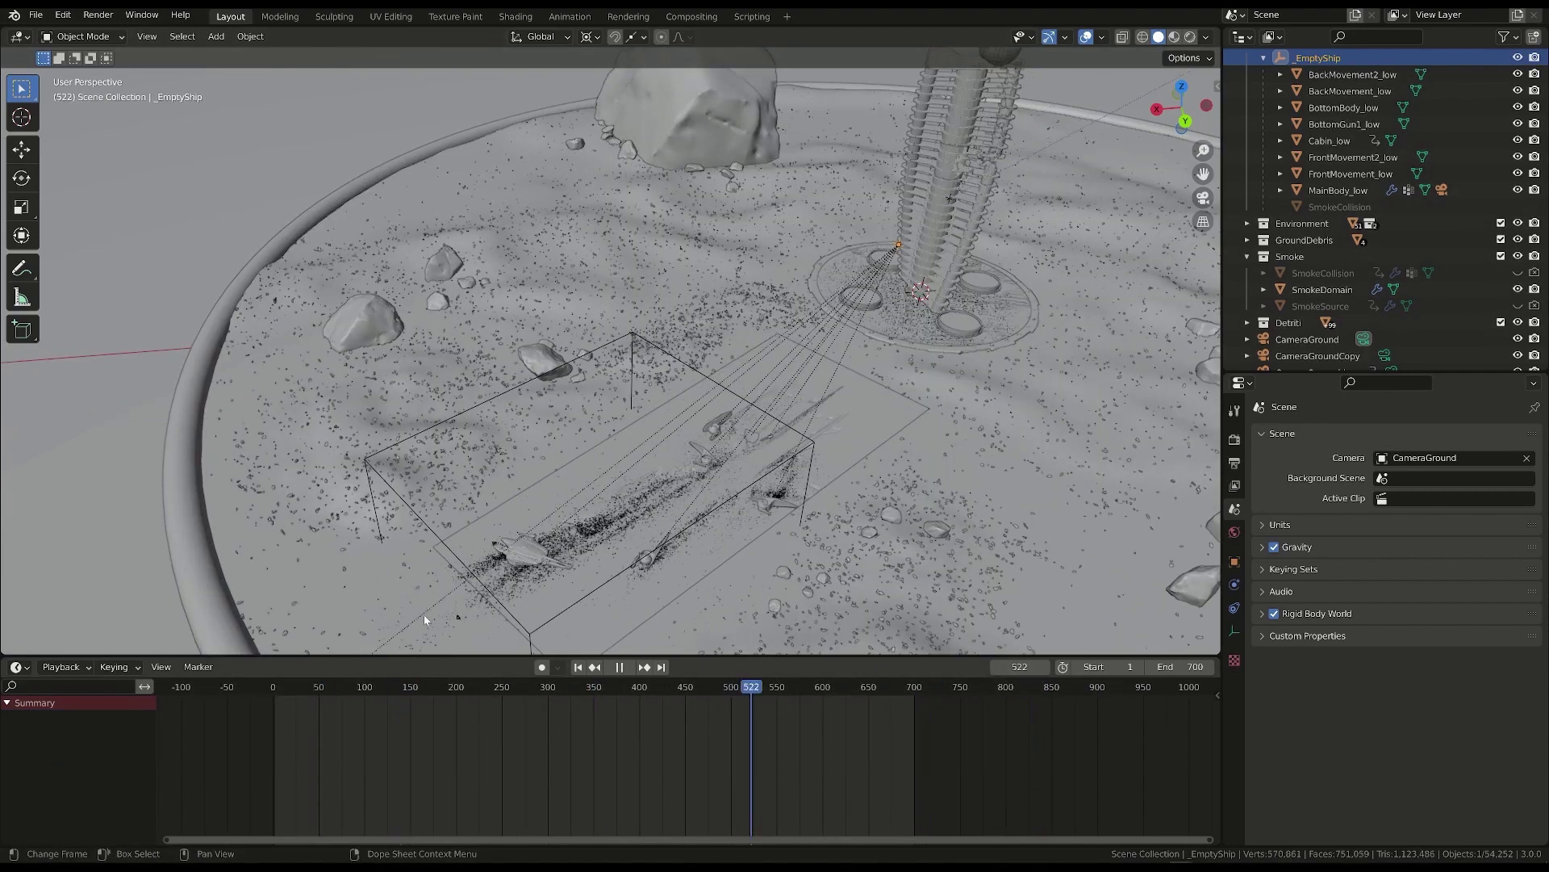
key(space)
scroll(668, 513, down, 4)
scroll(643, 546, up, 4)
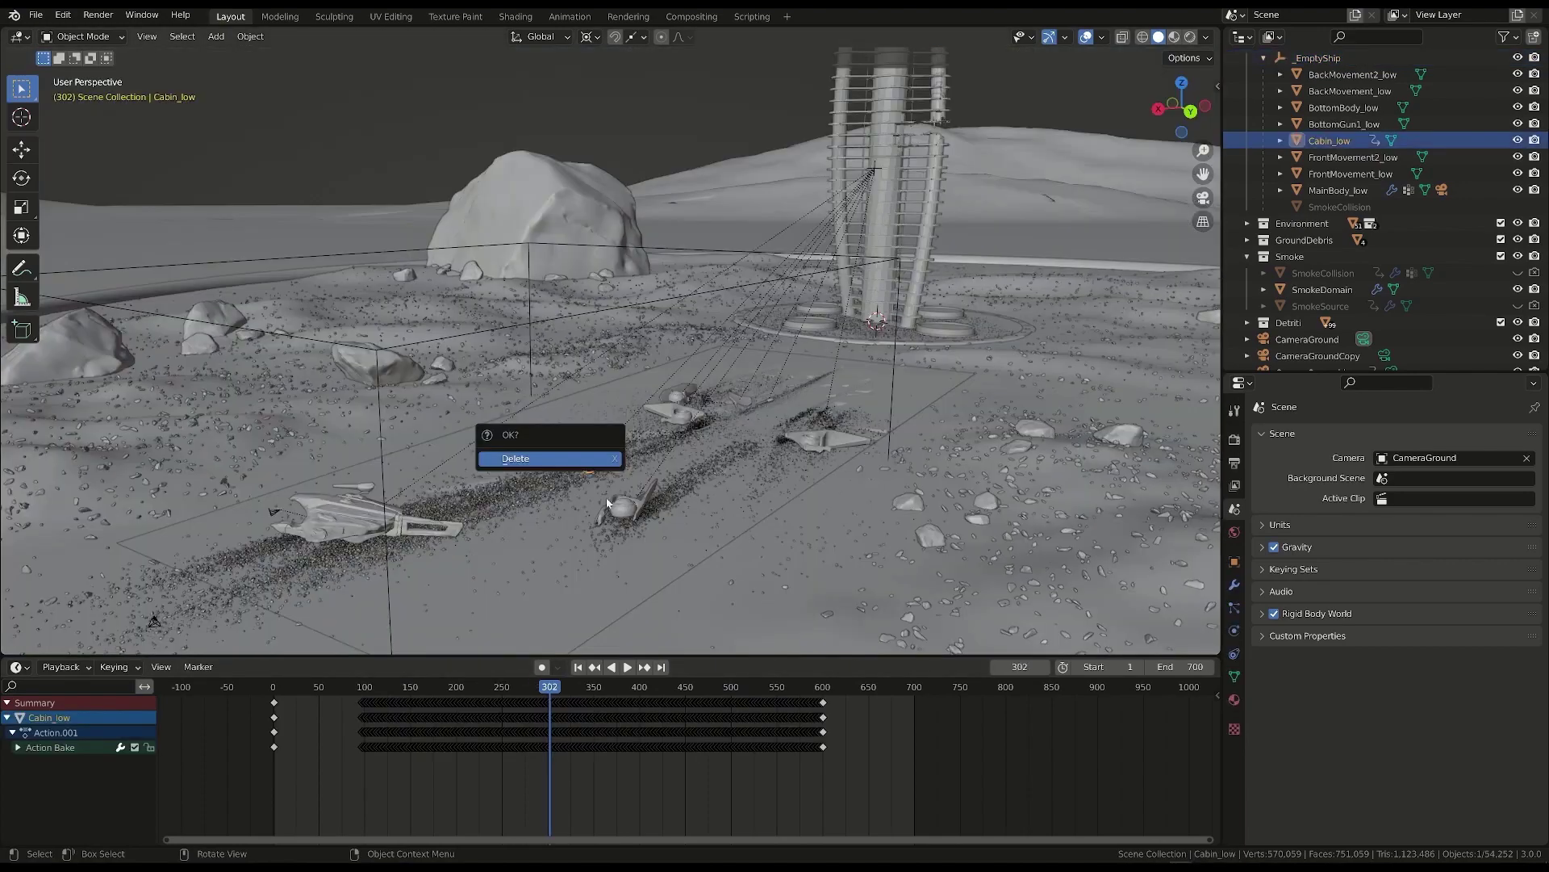
- Clear the leftover keyframes, go to frame 698 and apply MainBody_low's Displace modifier
click(526, 451)
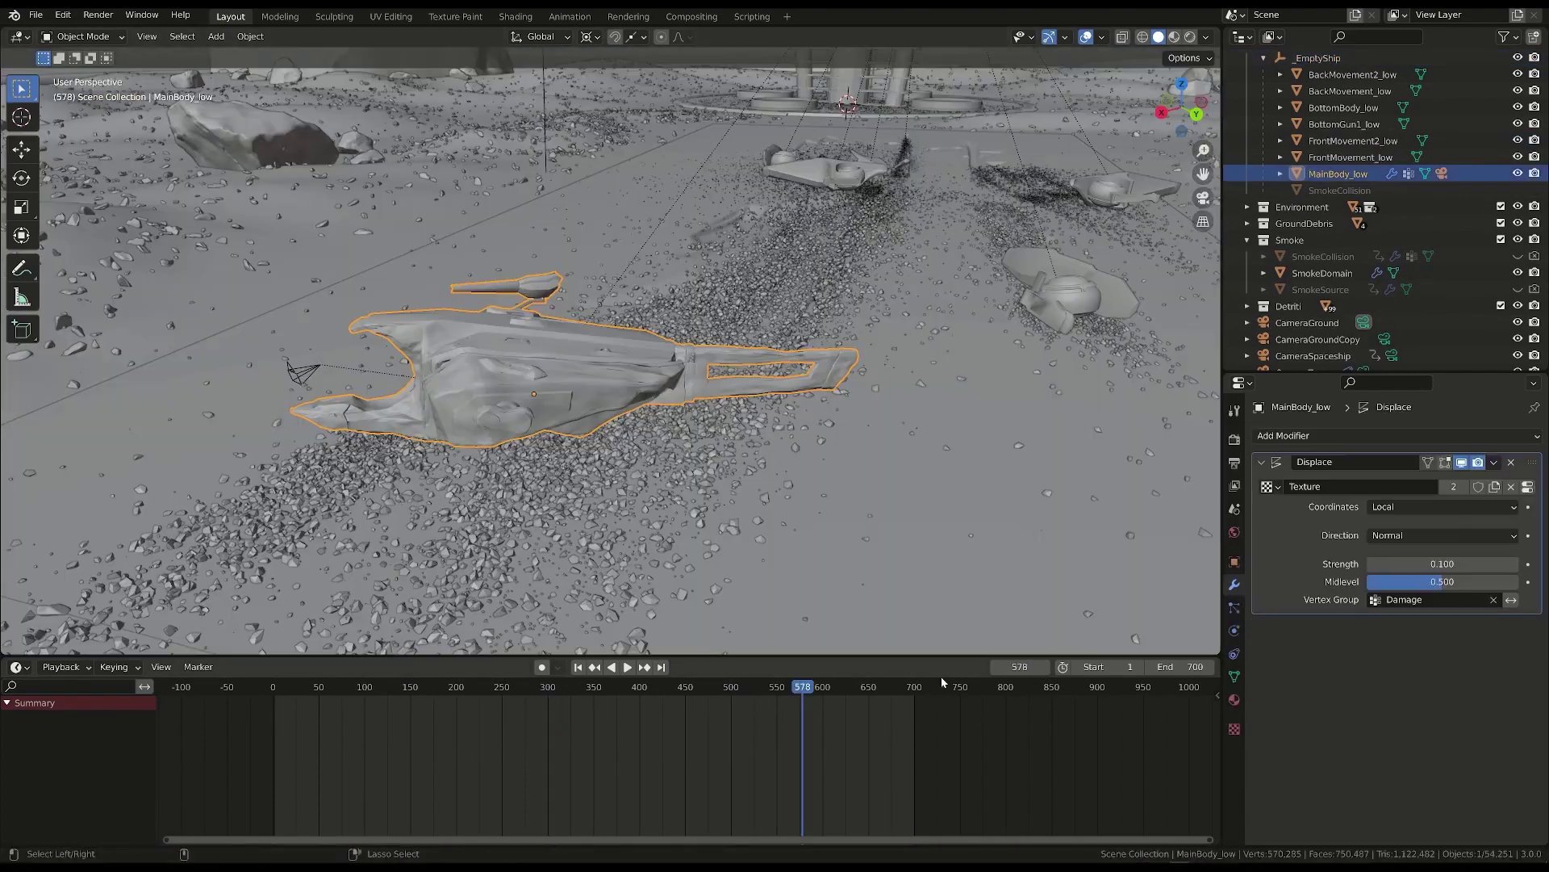
middle_drag(570, 403, 589, 400)
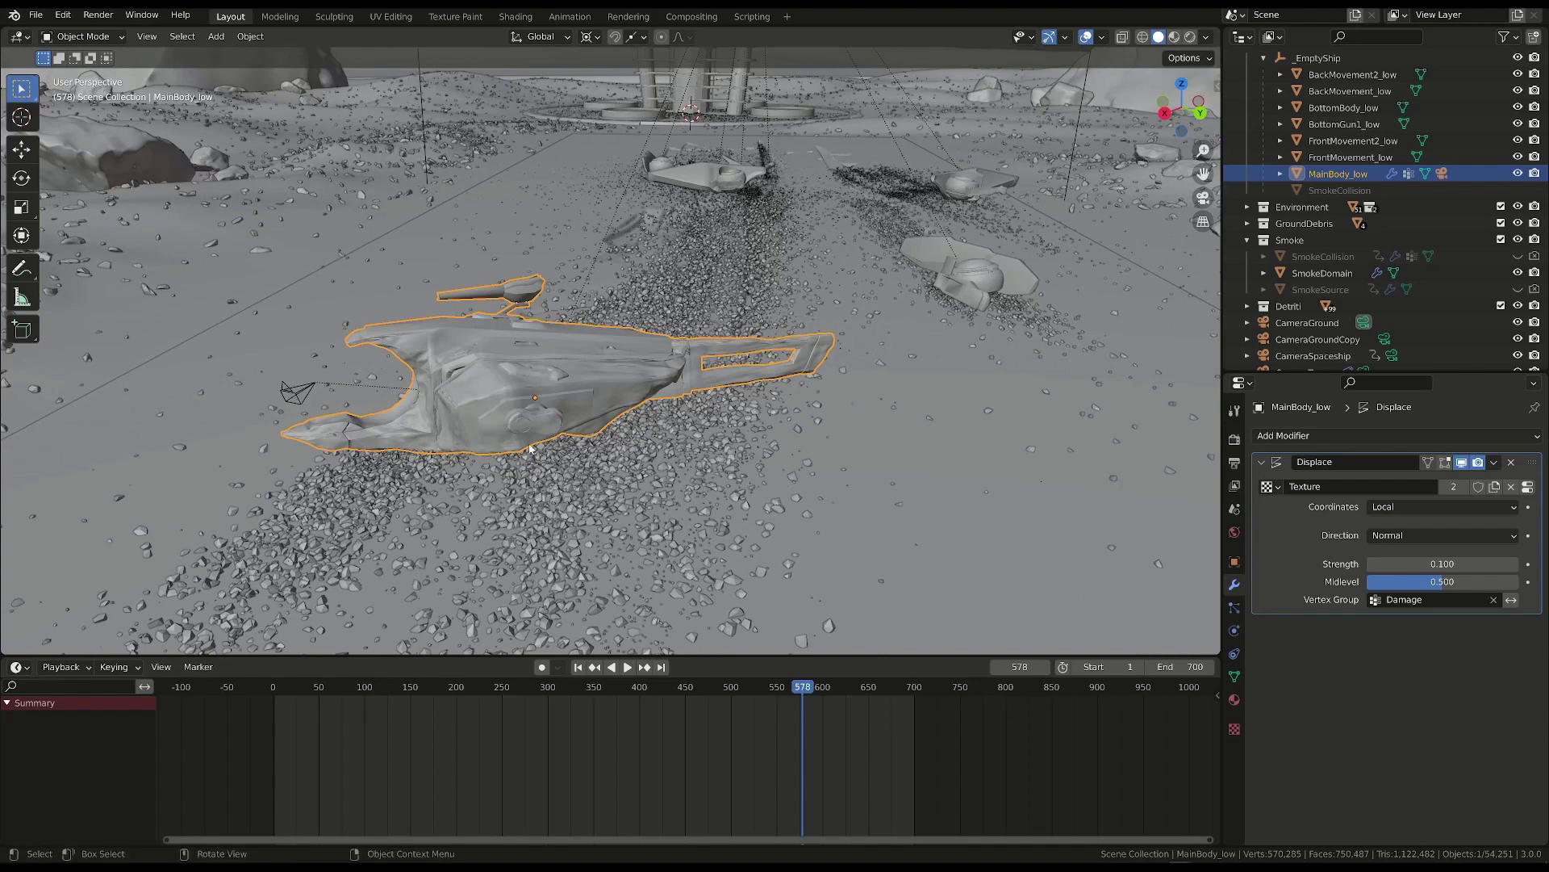
drag(568, 694, 360, 687)
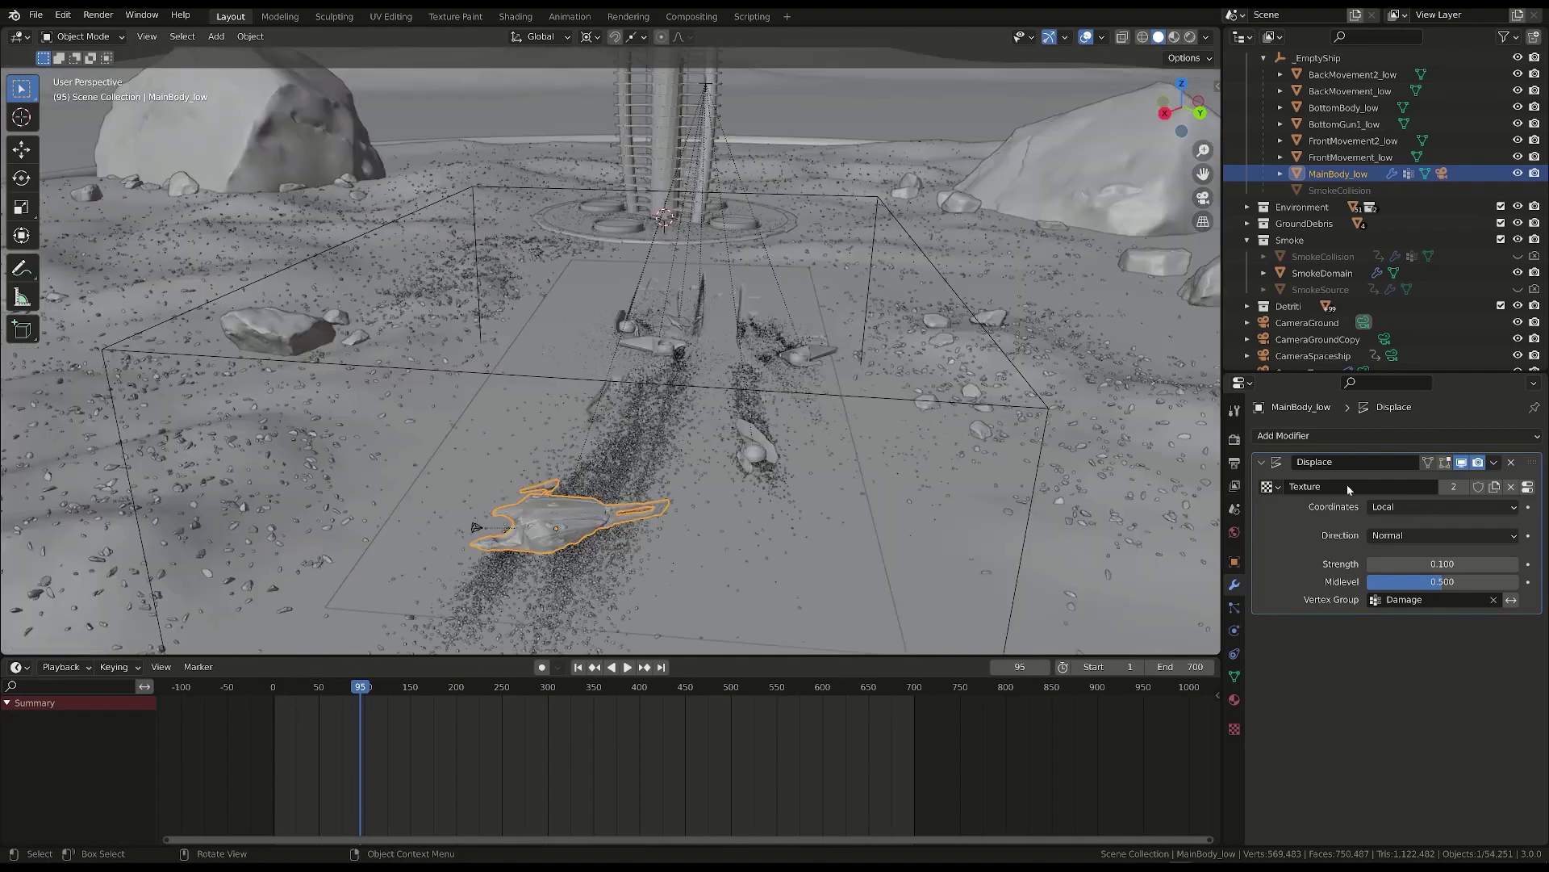
click(912, 688)
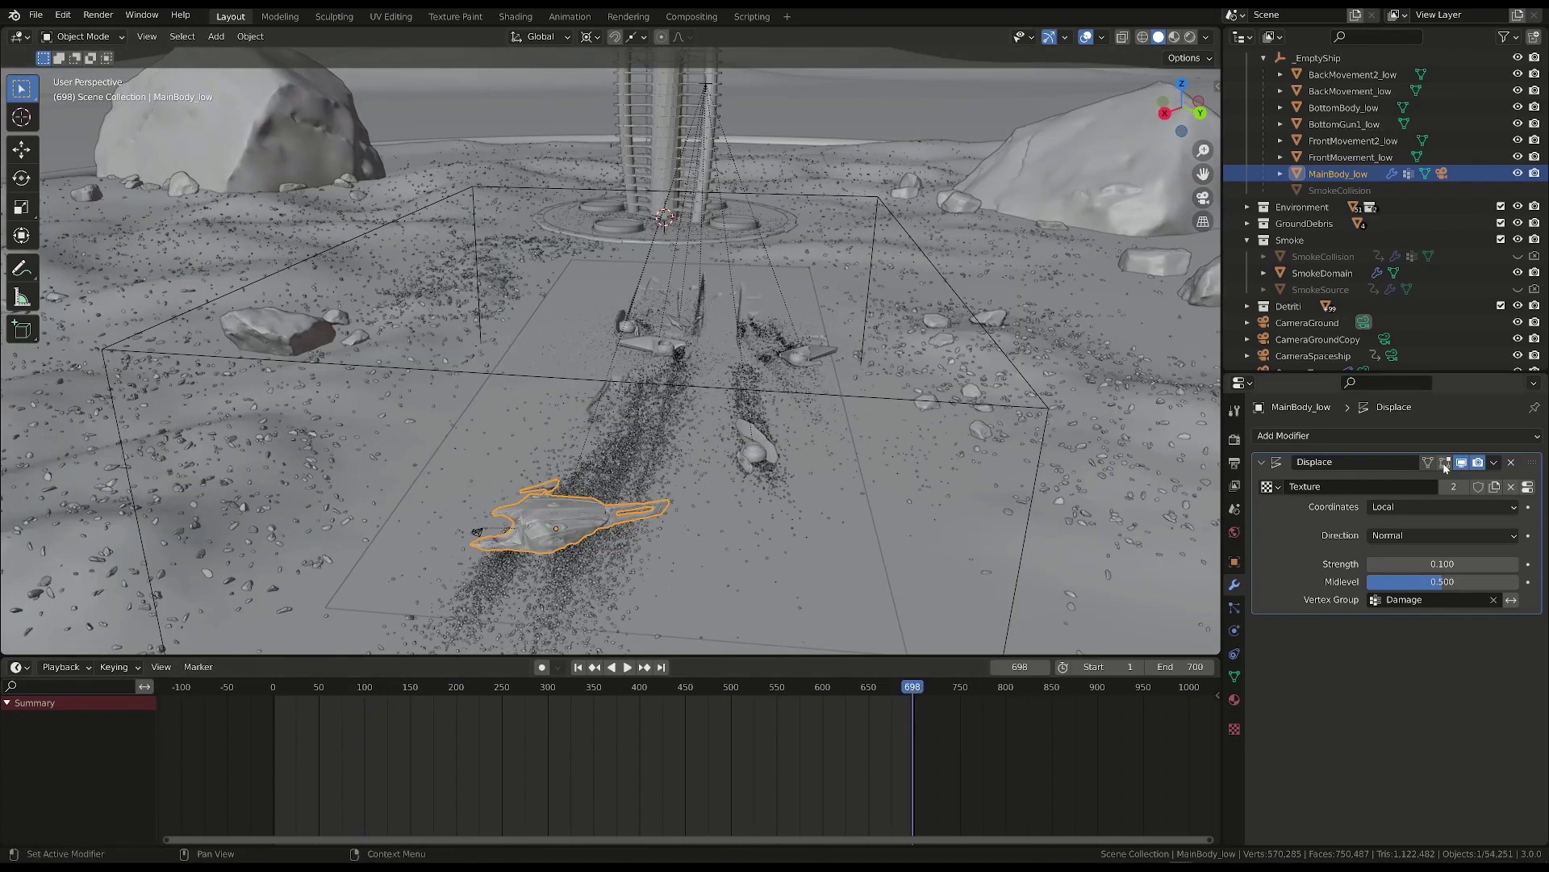
click(1495, 463)
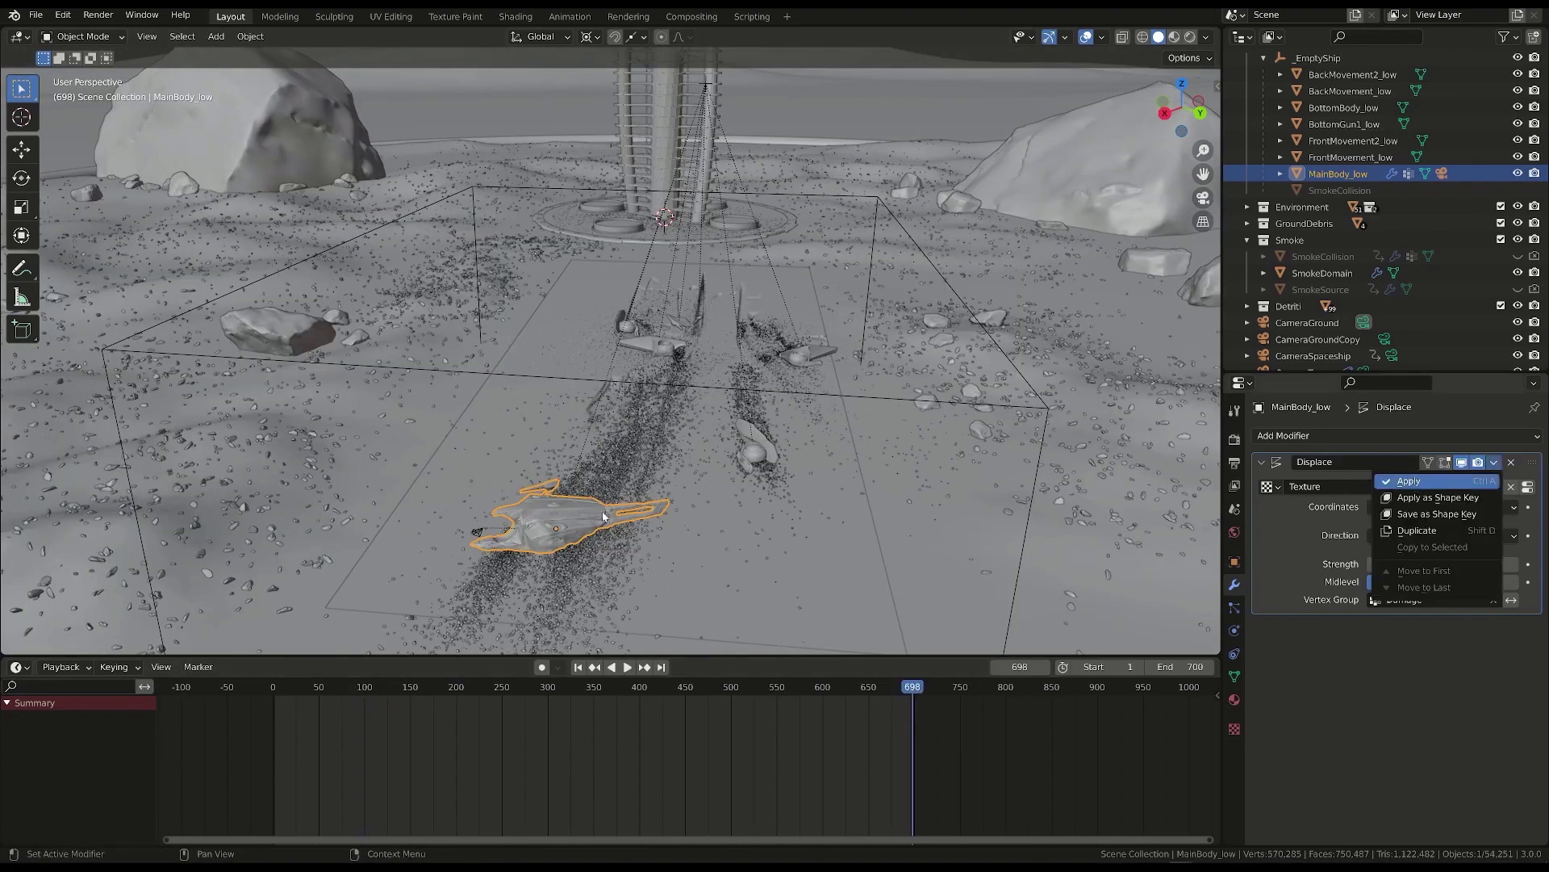
scroll(554, 528, up, 5)
middle_drag(509, 555, 649, 130)
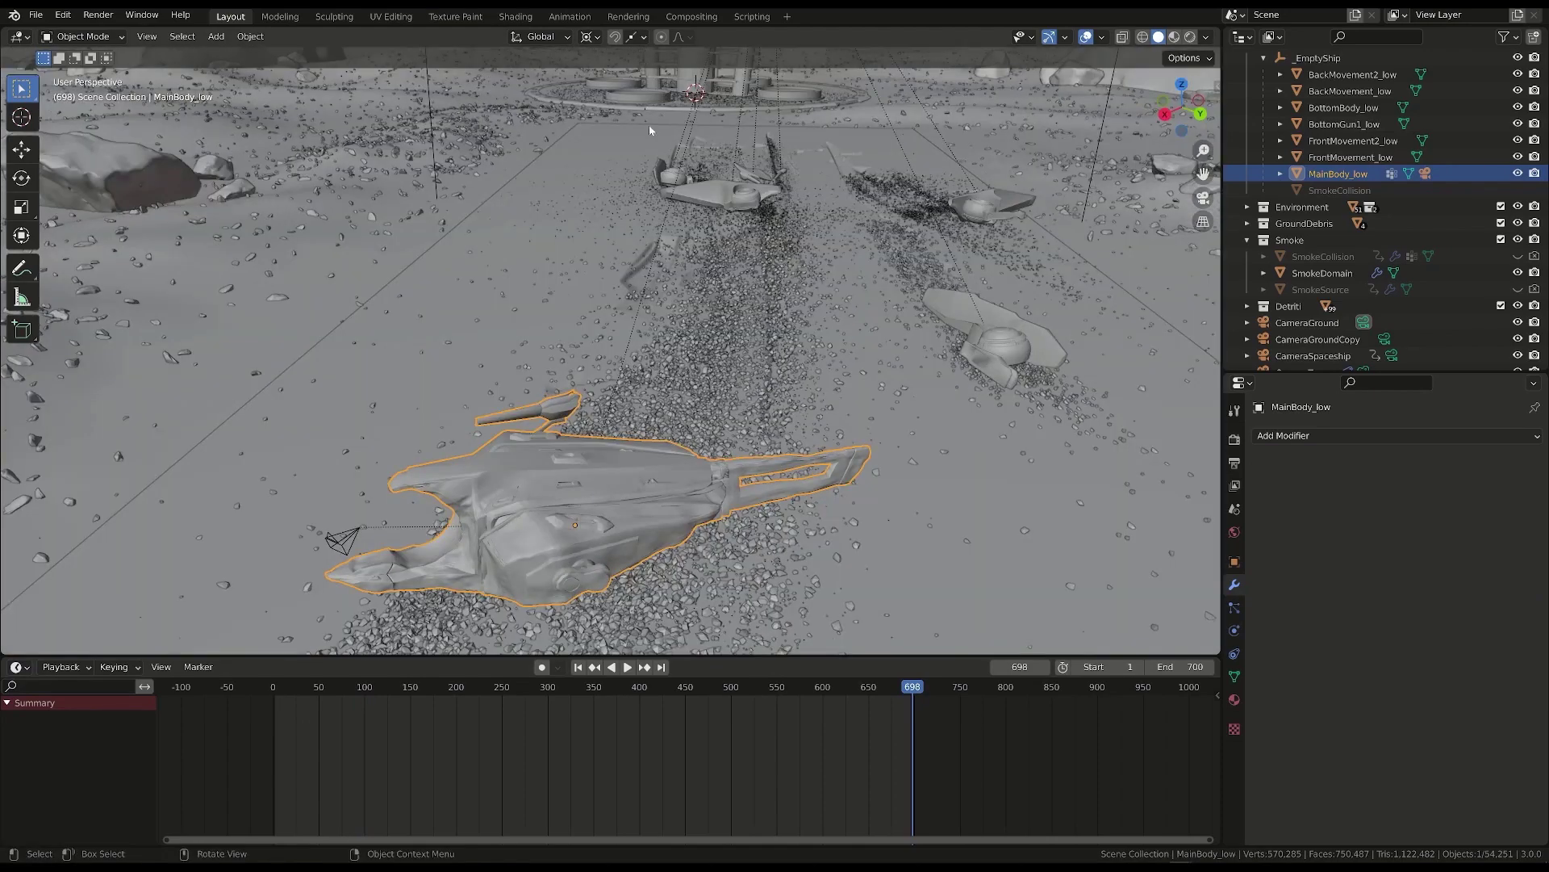
- Switch to the Shading workspace and enlarge the timeline below the node editor
click(515, 16)
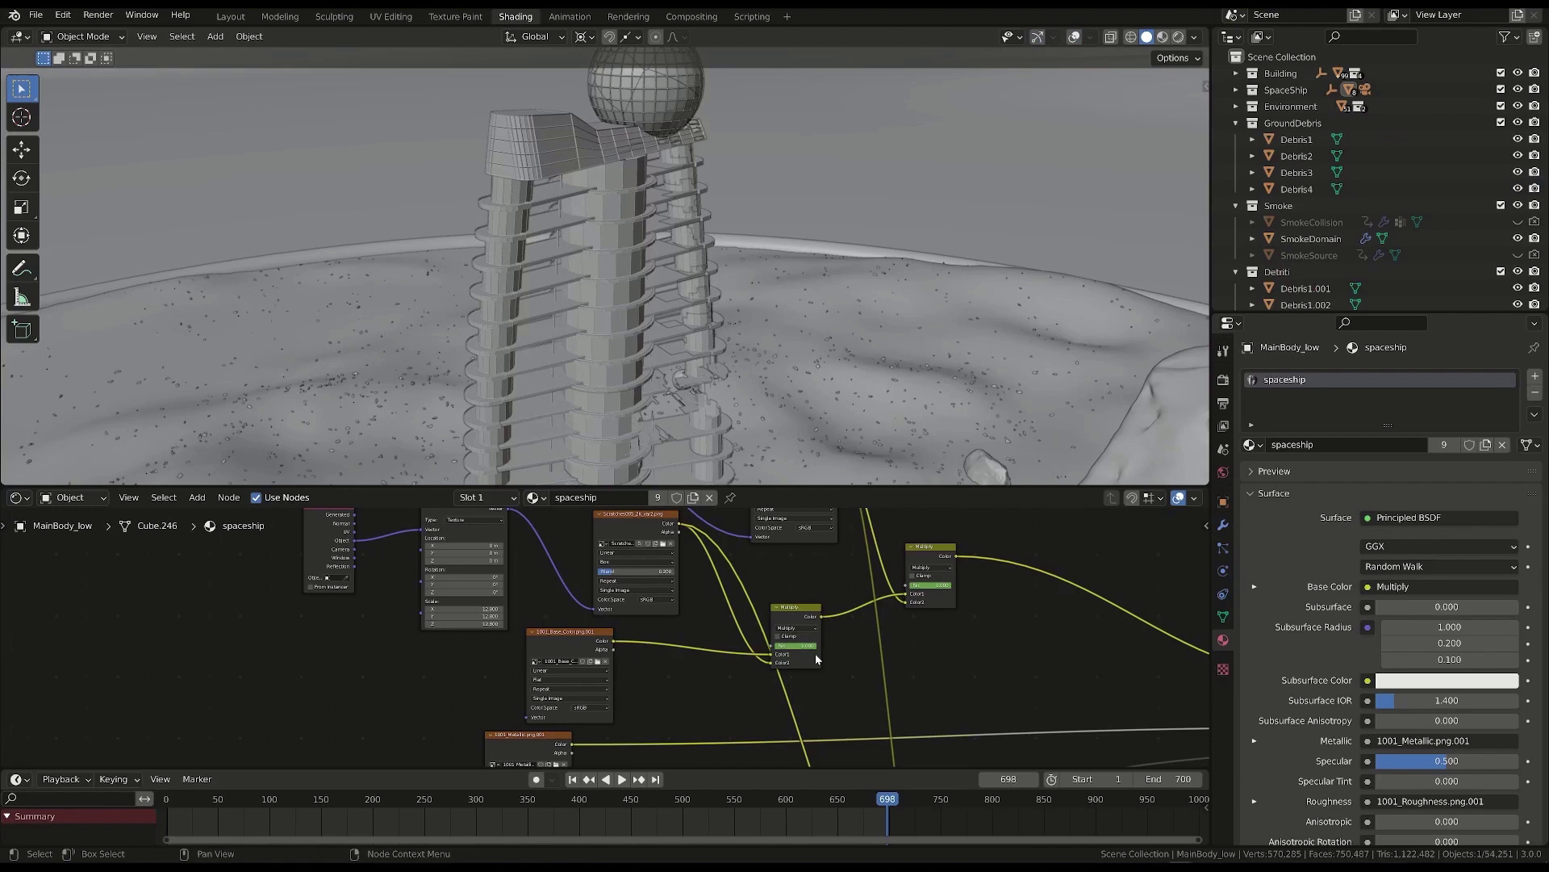
scroll(816, 659, up, 2)
scroll(795, 646, down, 1)
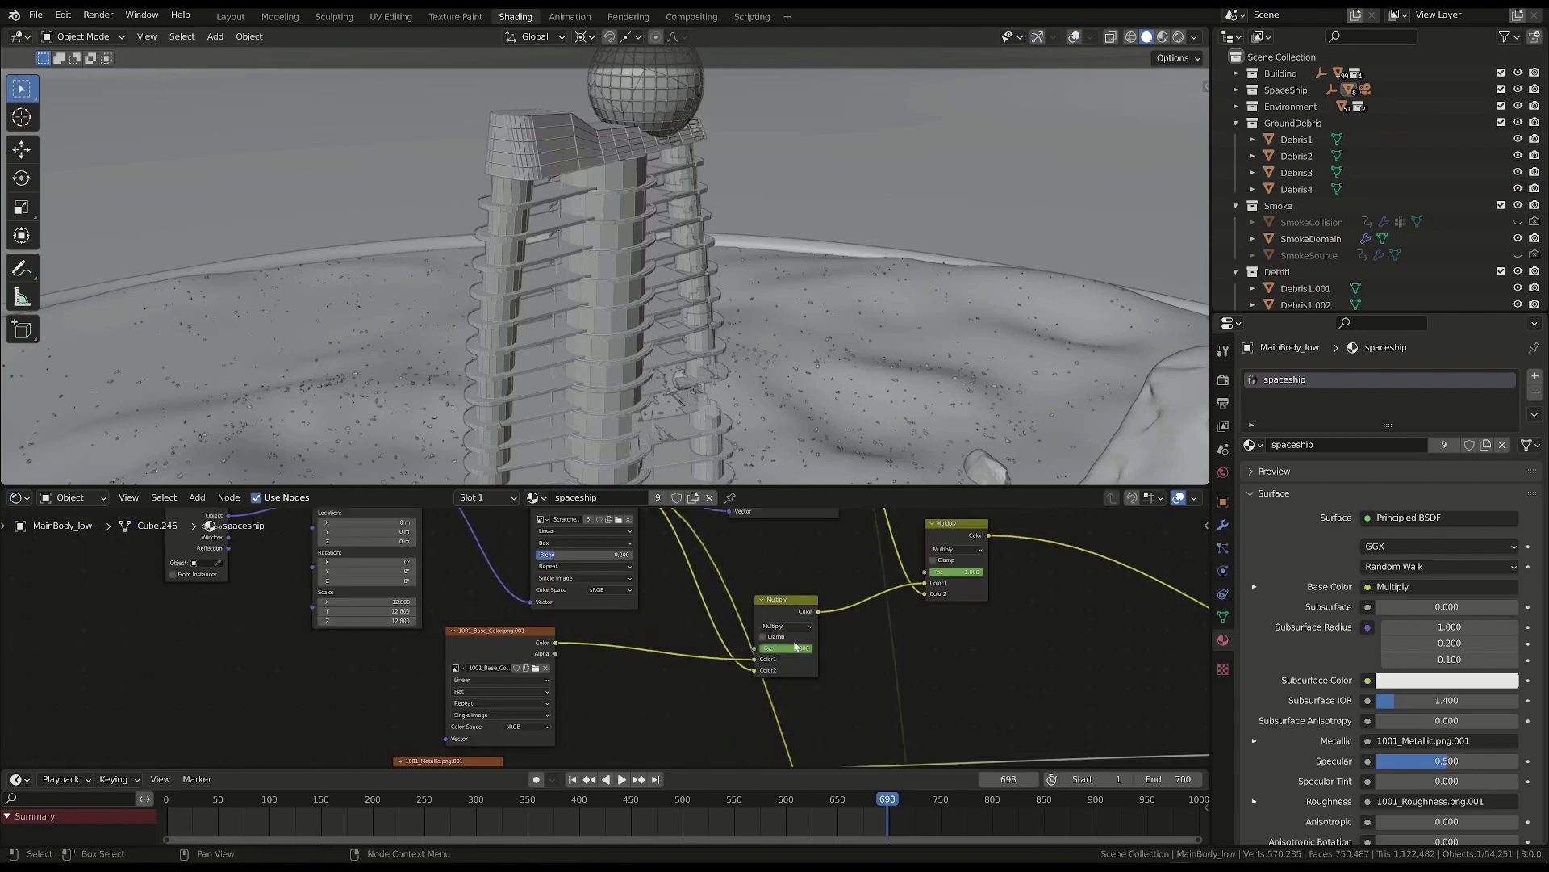
middle_drag(726, 321, 699, 267)
scroll(686, 347, down, 2)
shift+middle_drag(674, 351, 673, 232)
shift+middle_drag(673, 323, 928, 444)
scroll(940, 350, down, 3)
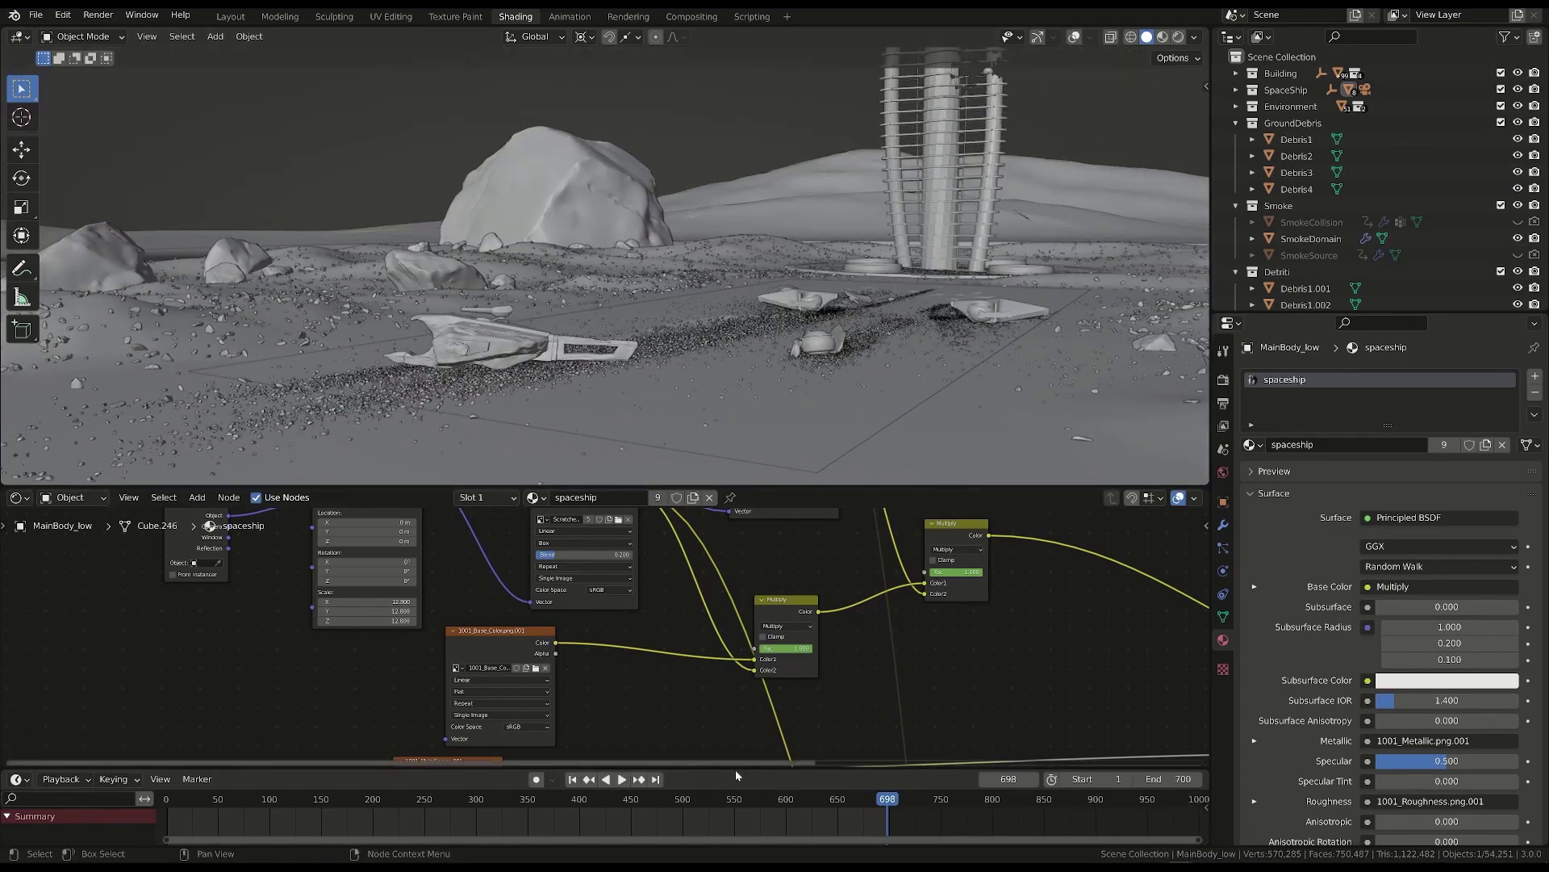
drag(736, 771, 736, 707)
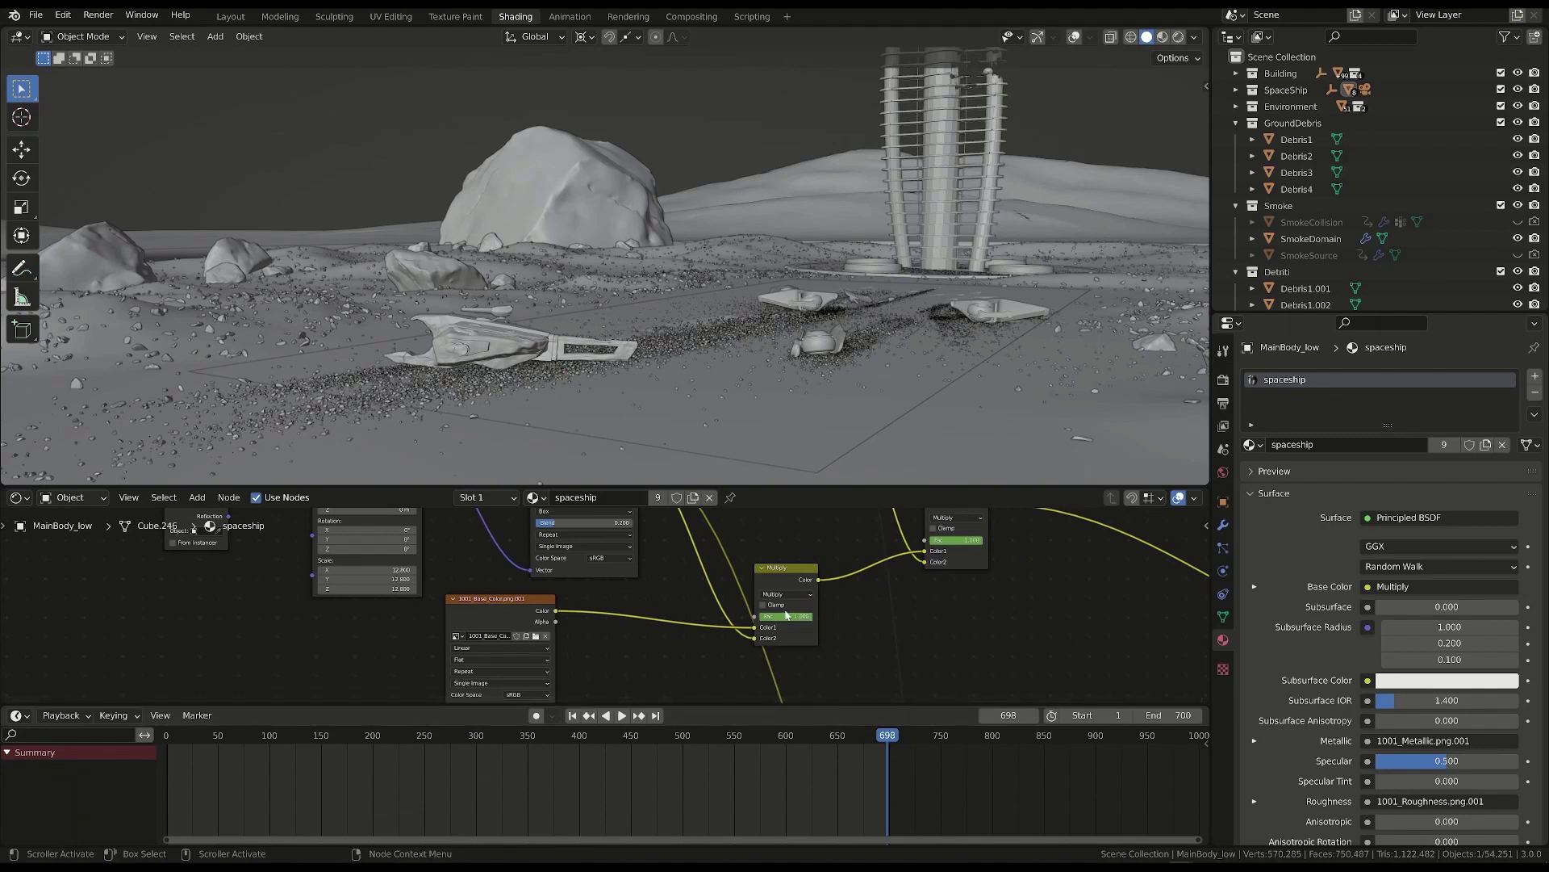
- Select the first, then the second Multiply node and delete each node's timeline keyframes
click(800, 631)
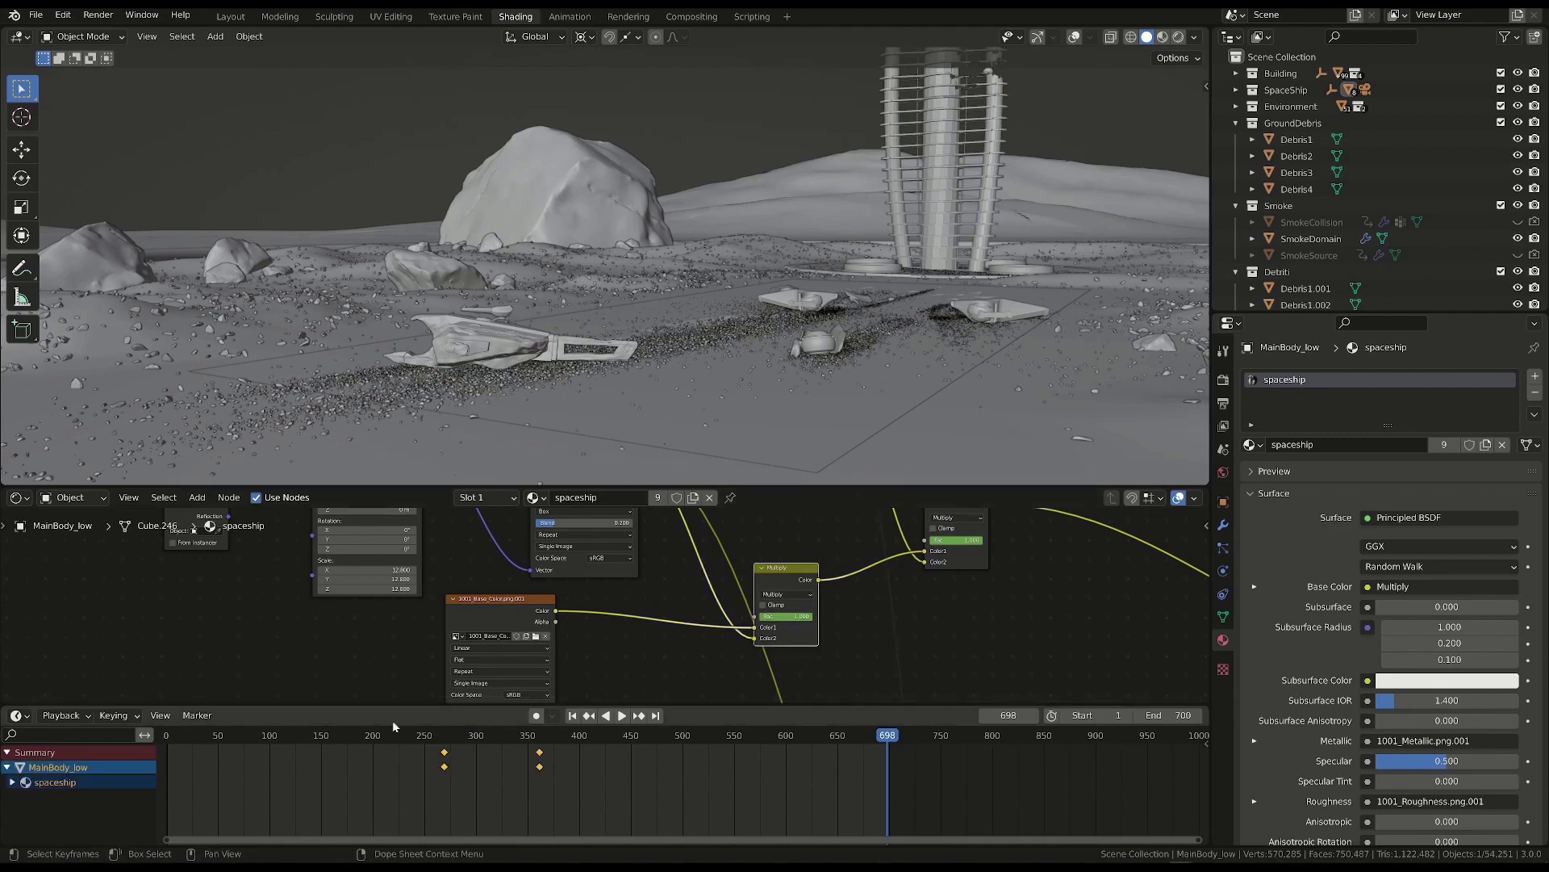
drag(547, 787, 423, 743)
key(x)
click(424, 751)
middle_drag(912, 565, 869, 607)
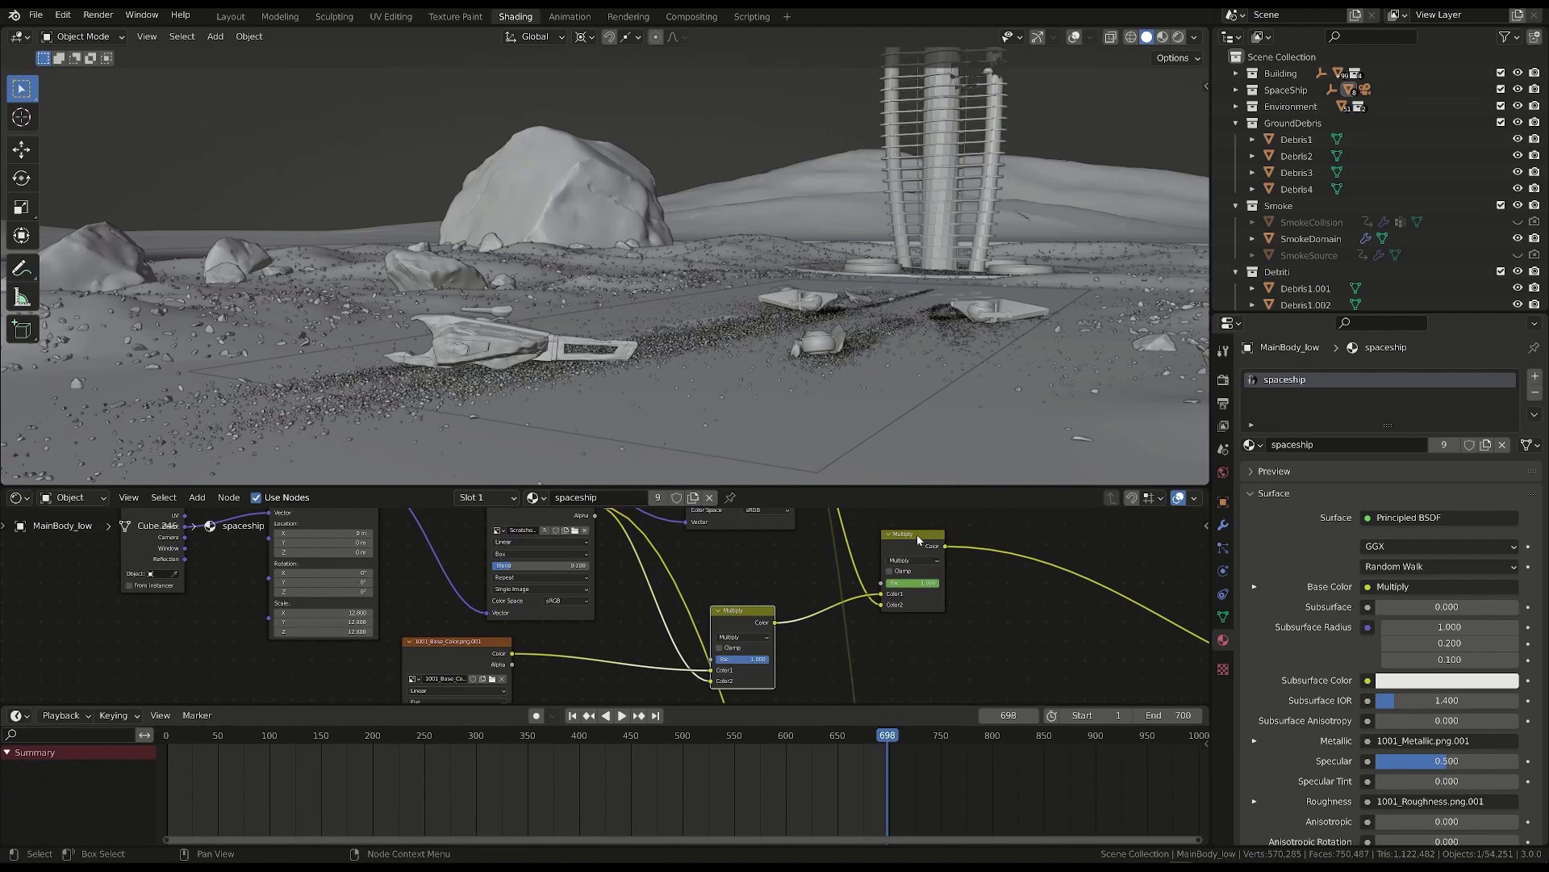
click(915, 536)
key(x)
click(409, 753)
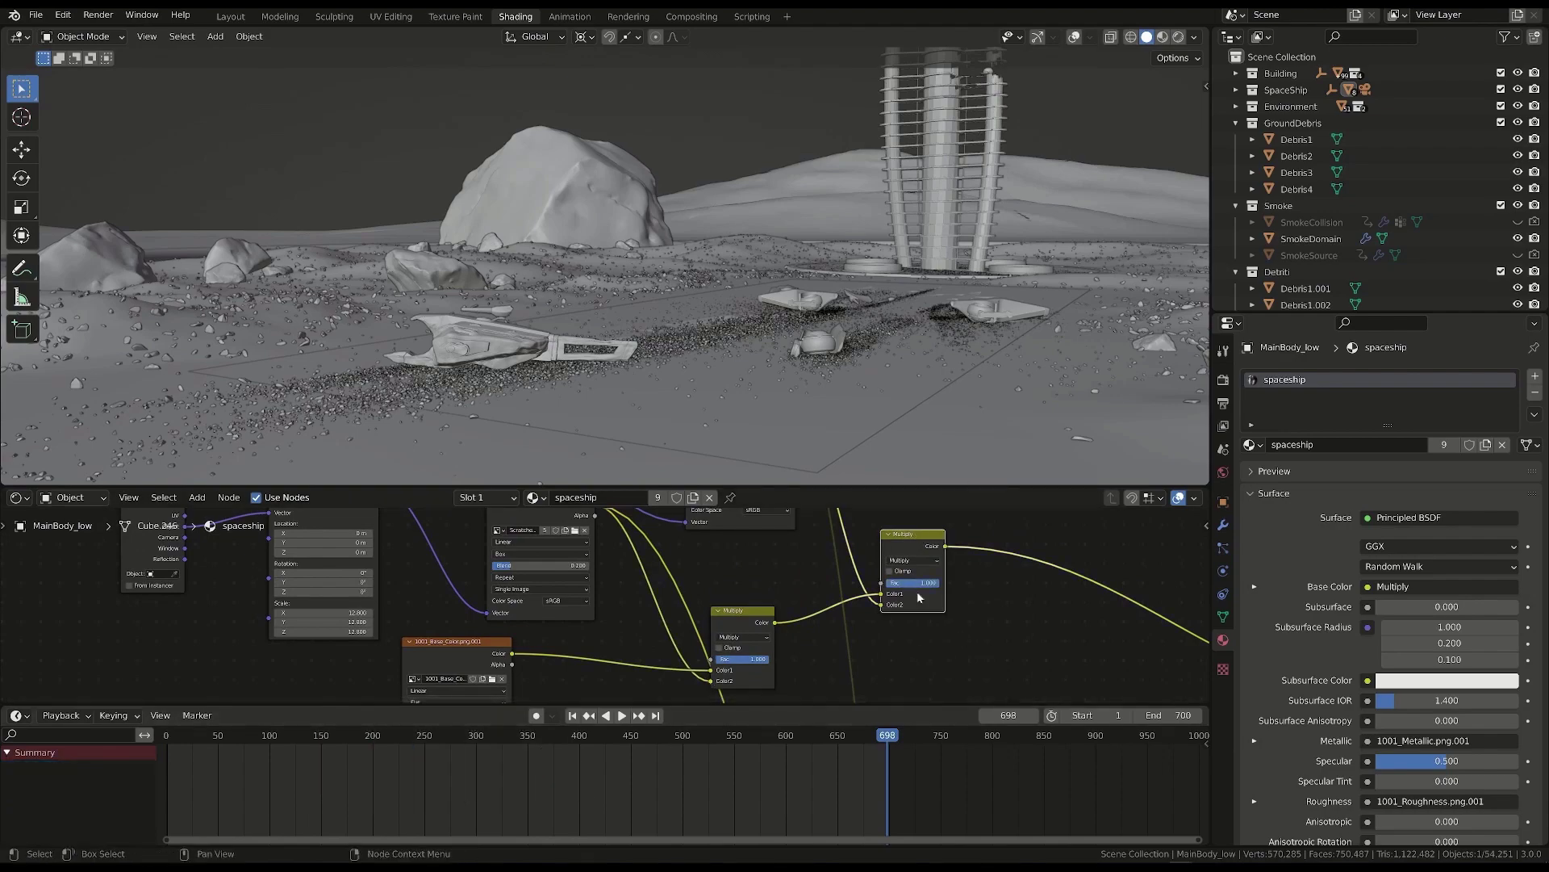
- Return to Layout, frame the full crash-site scene in the viewport and scrub the timeline
click(230, 16)
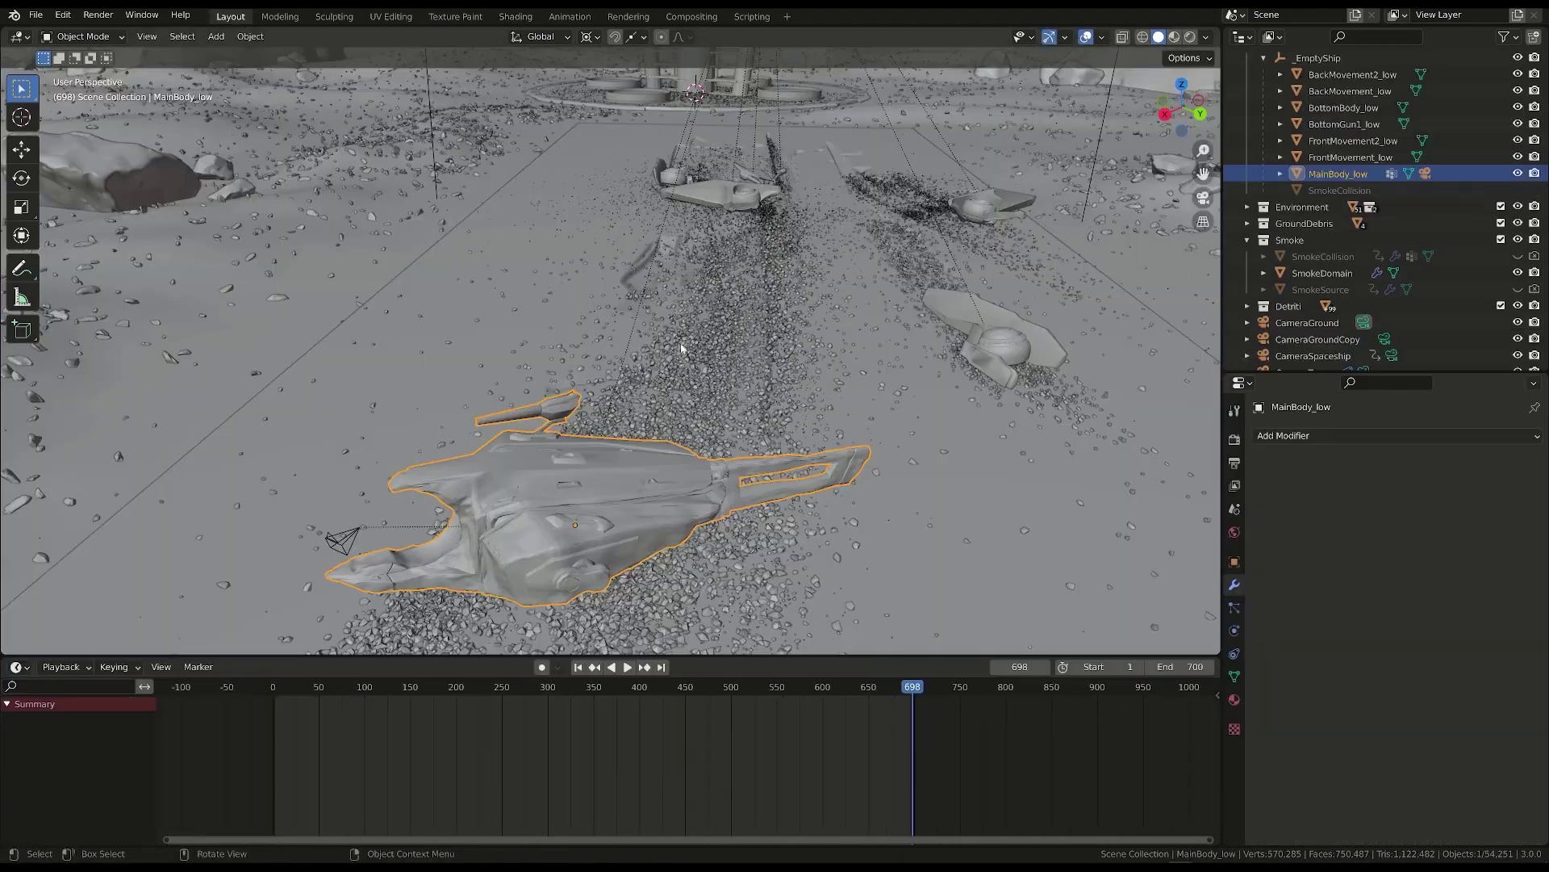
scroll(830, 297, down, 5)
middle_drag(830, 297, 824, 321)
shift+middle_drag(824, 321, 743, 316)
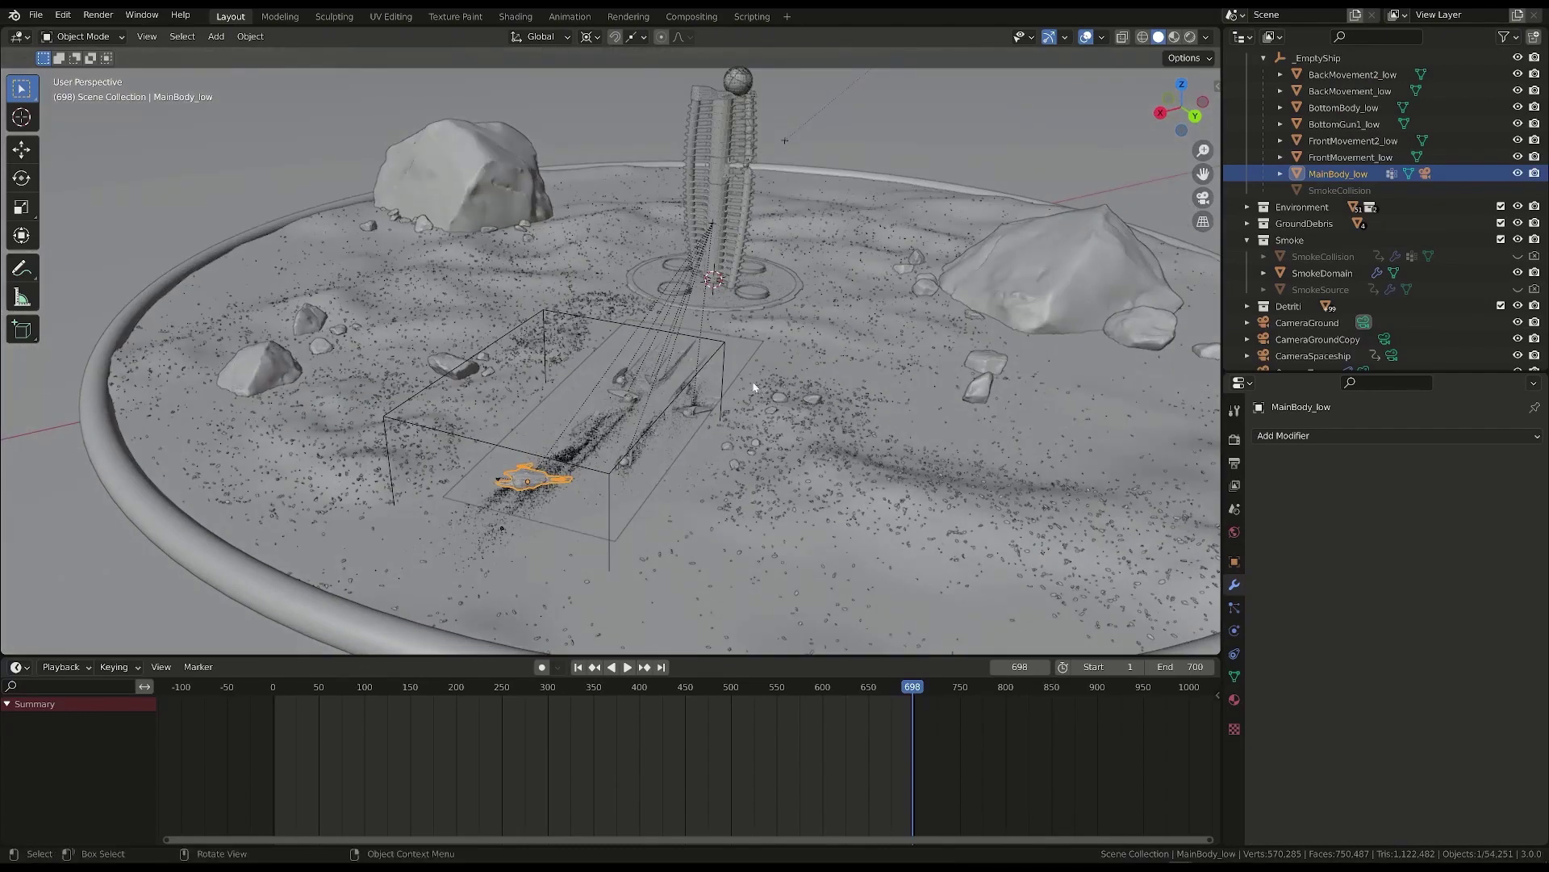
drag(416, 687, 472, 686)
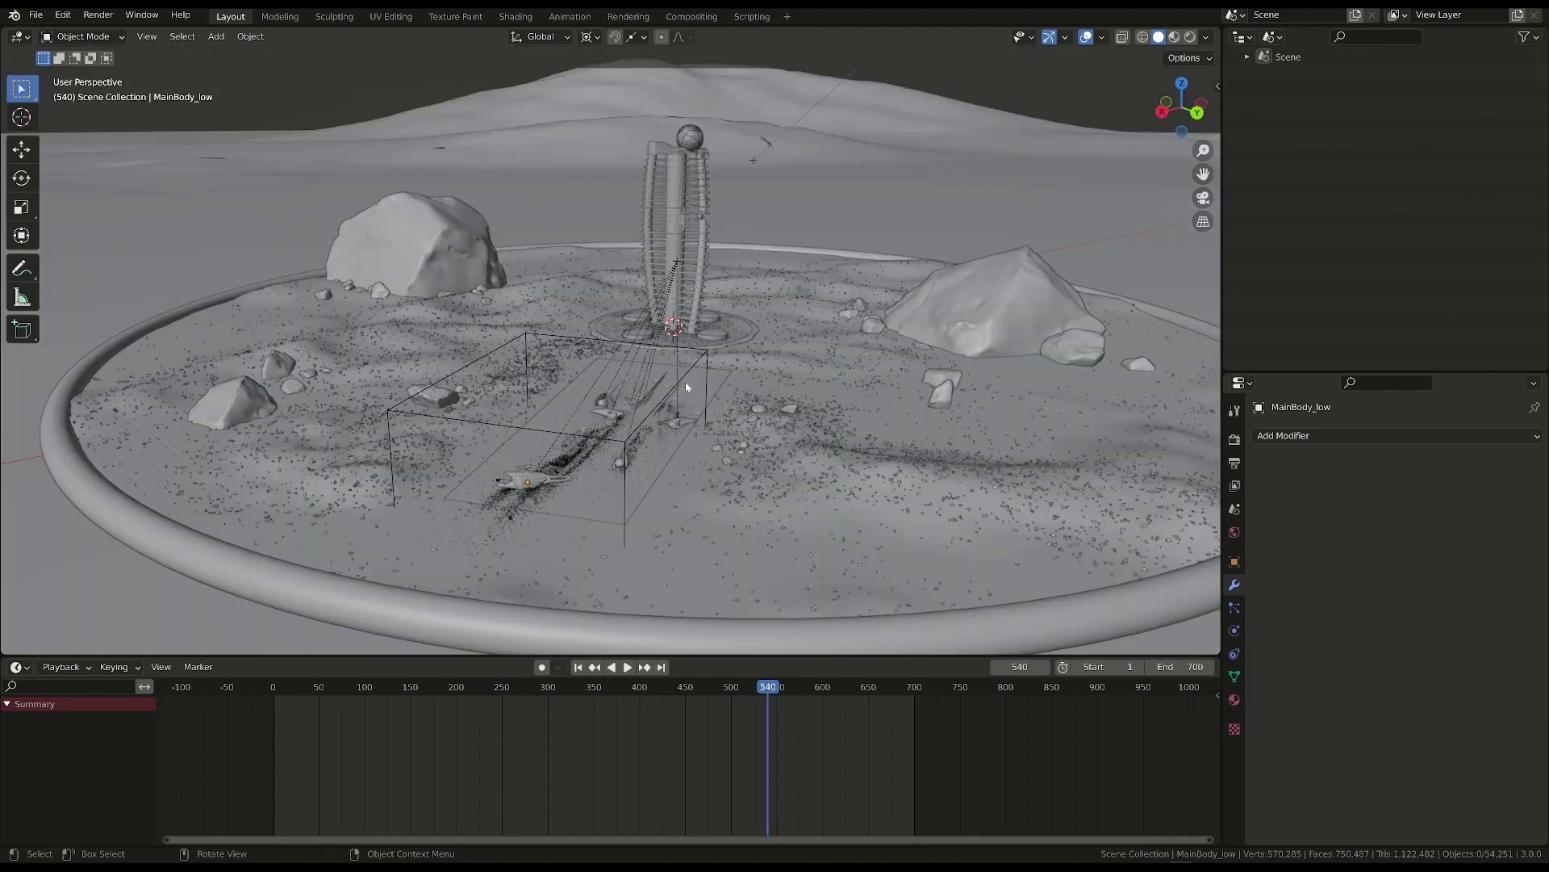
middle_drag(628, 461, 473, 473)
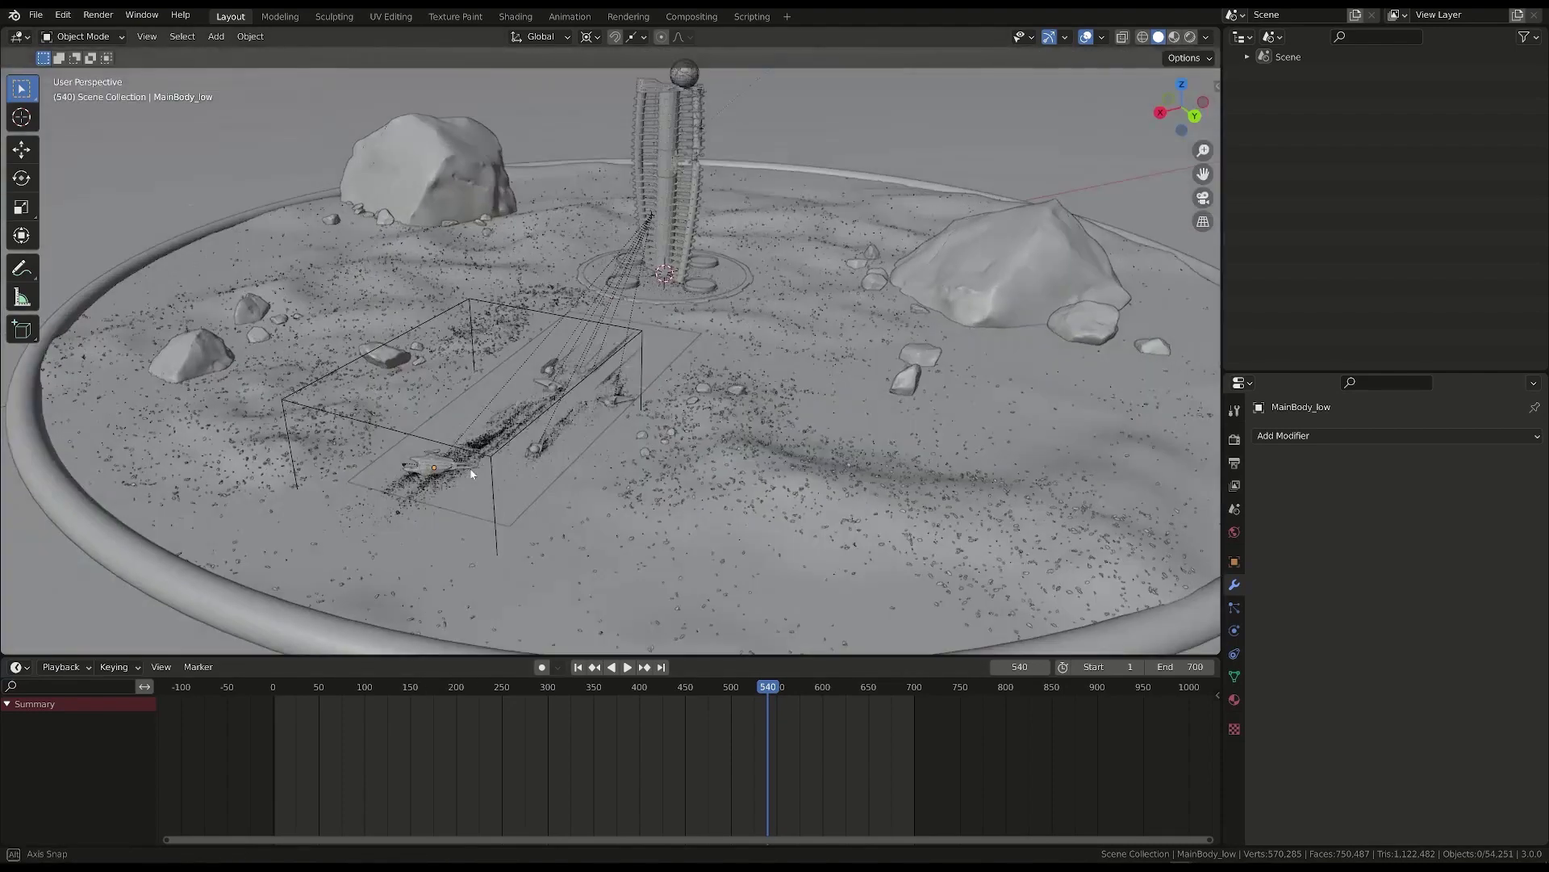
- Delete the SmokeDomain box, expanding the Scene Collection in the Outliner
click(488, 305)
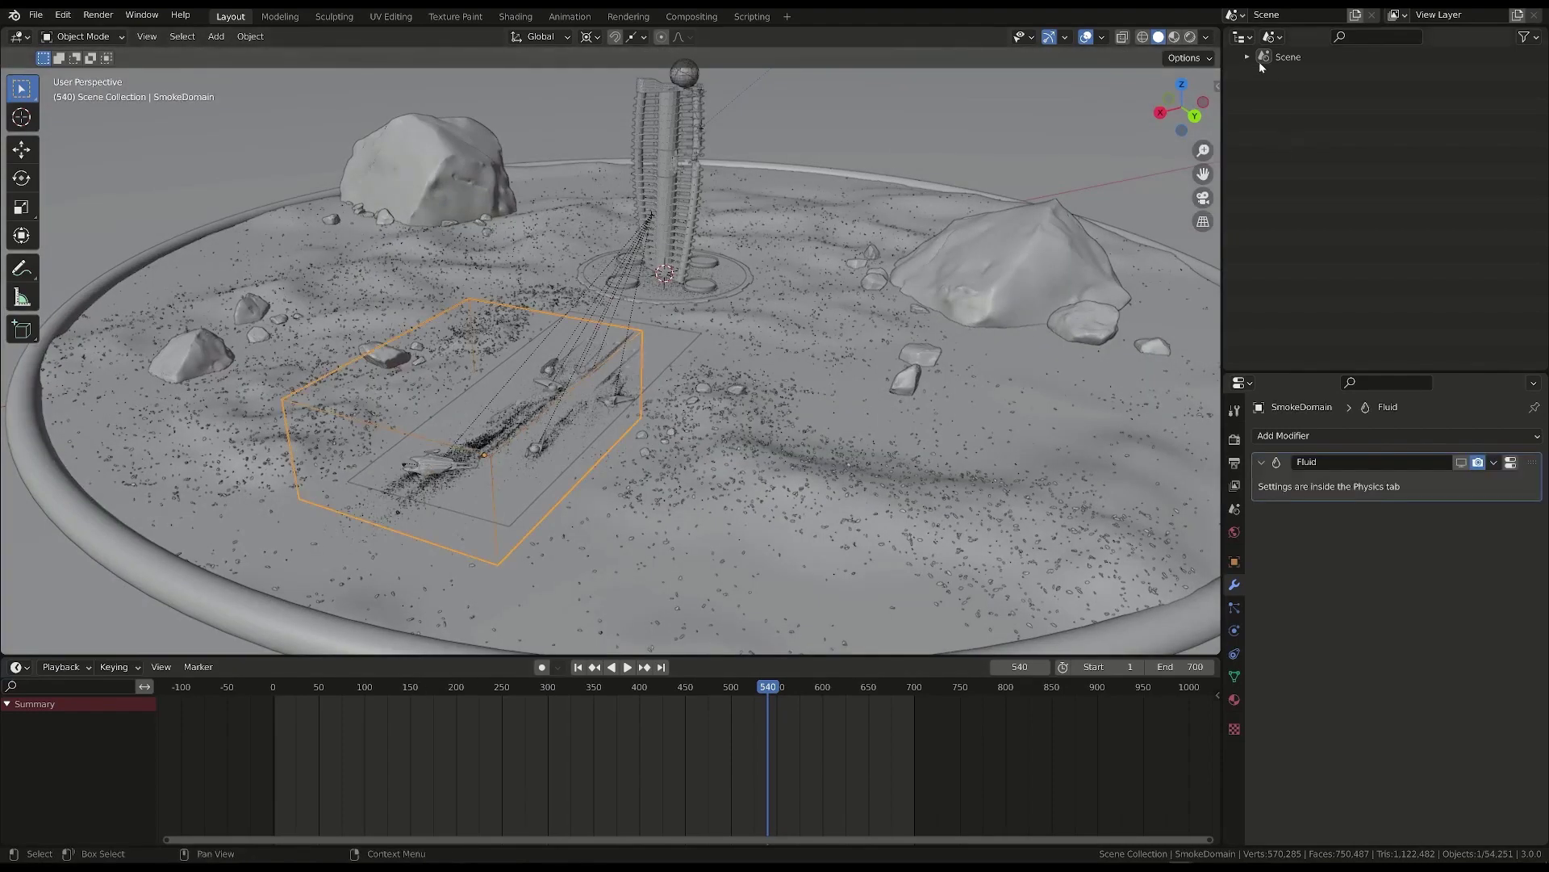
click(1247, 57)
click(1264, 106)
scroll(638, 427, up, 2)
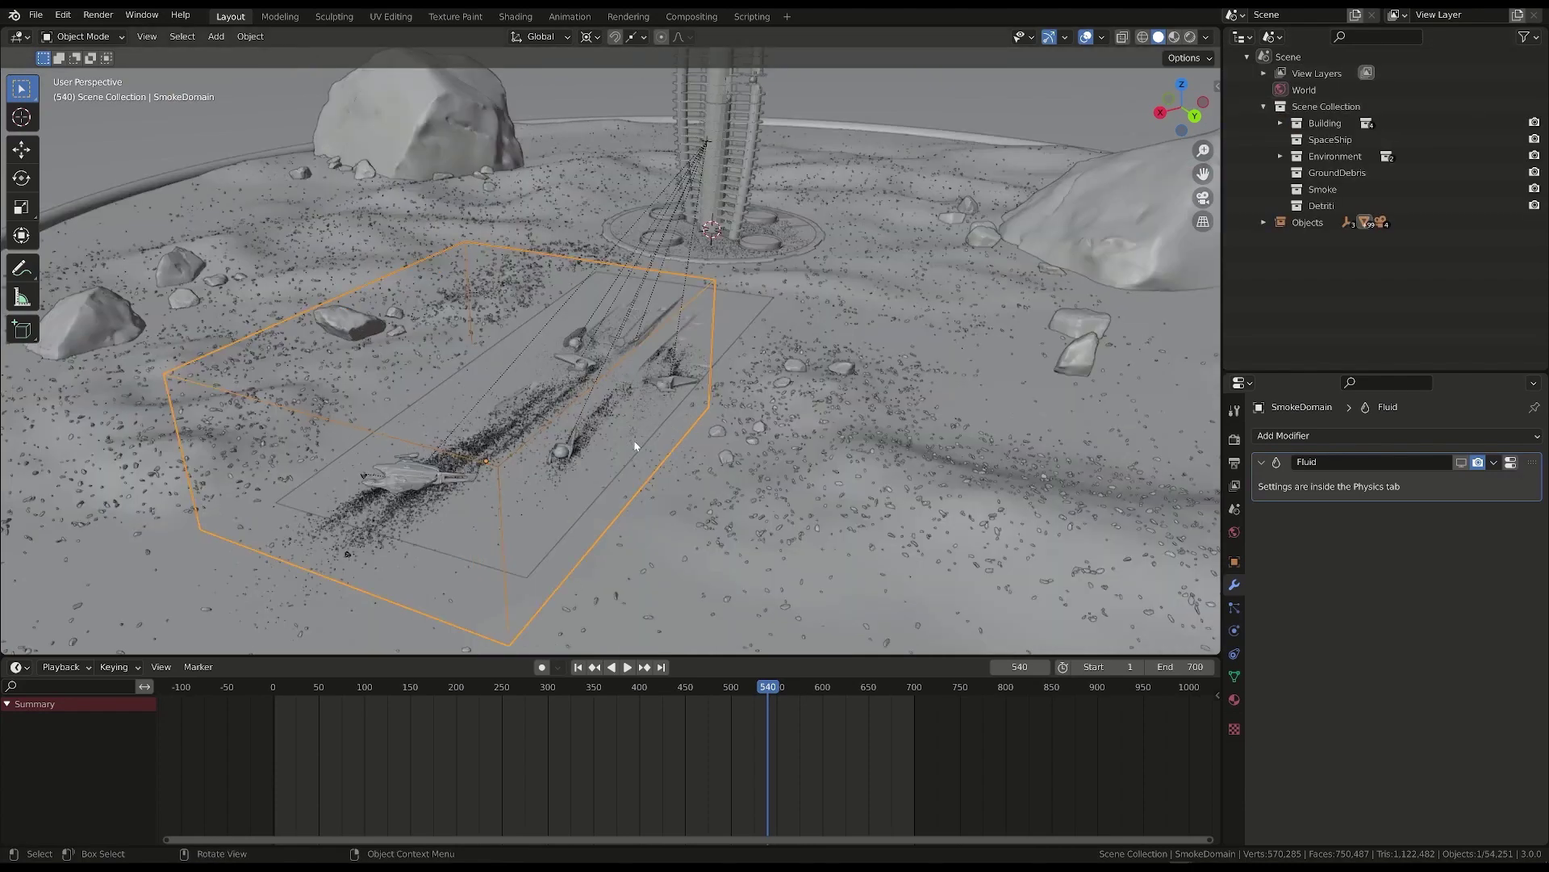
key(x)
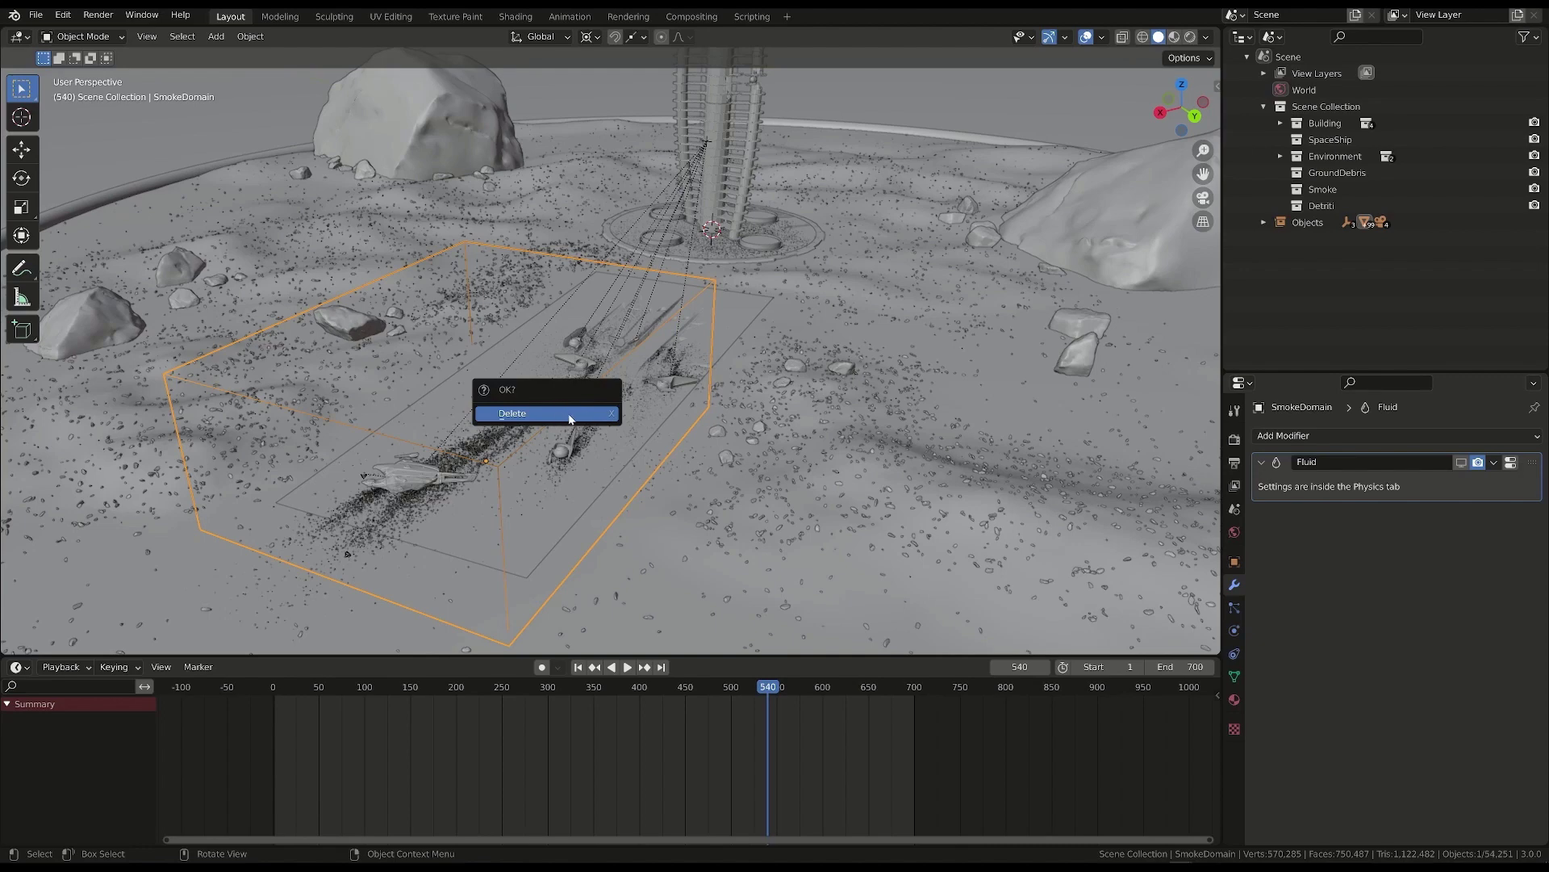
click(570, 418)
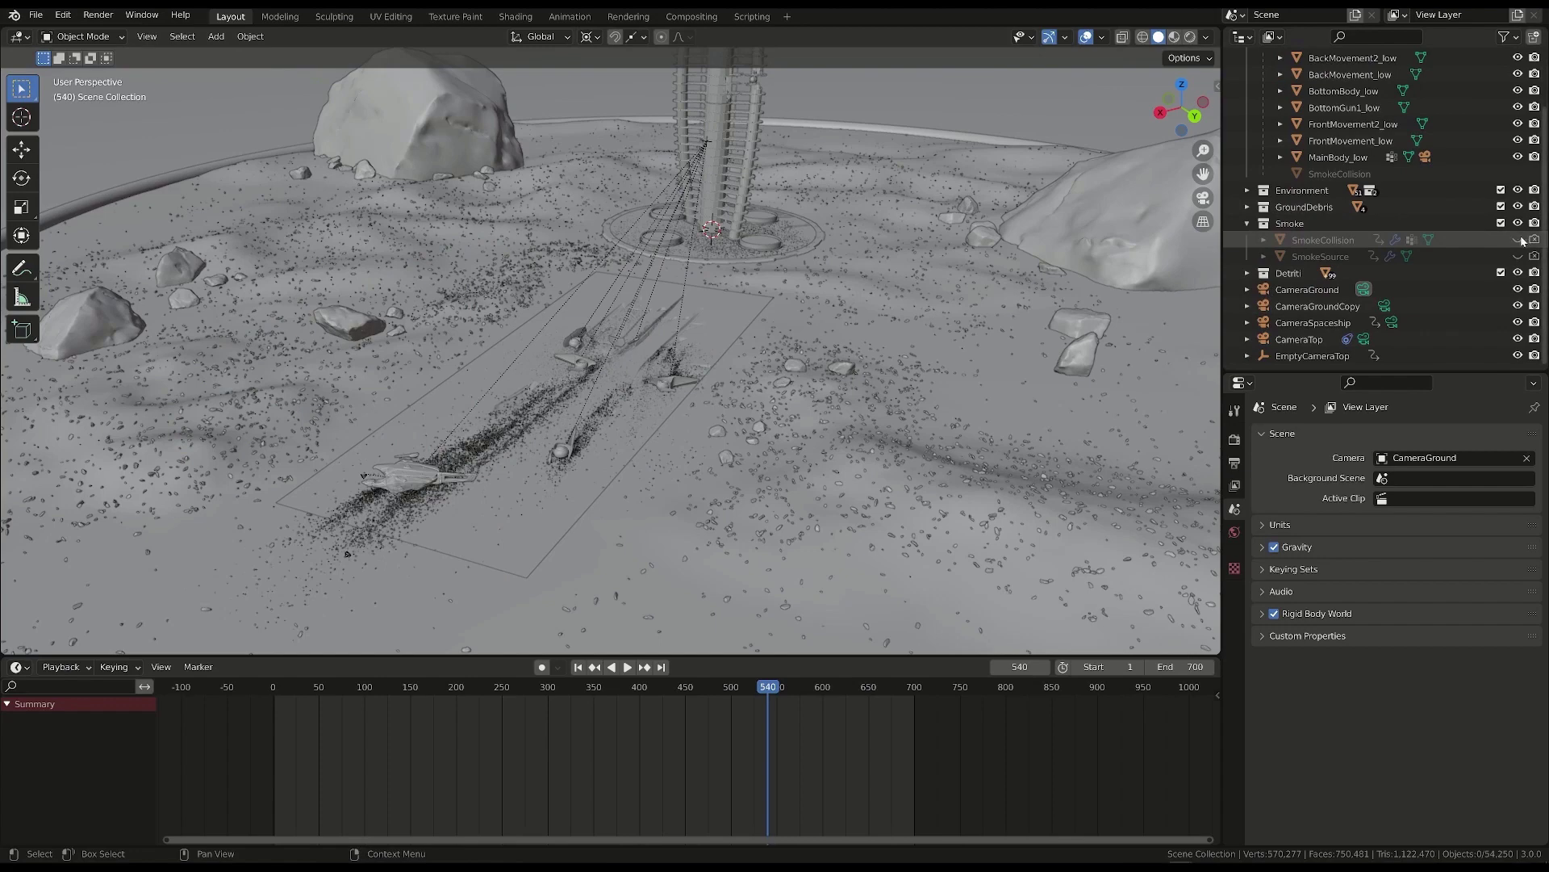
- Unhide SmokeSource and SmokeCollision in the Outliner, then delete each of them
click(1519, 240)
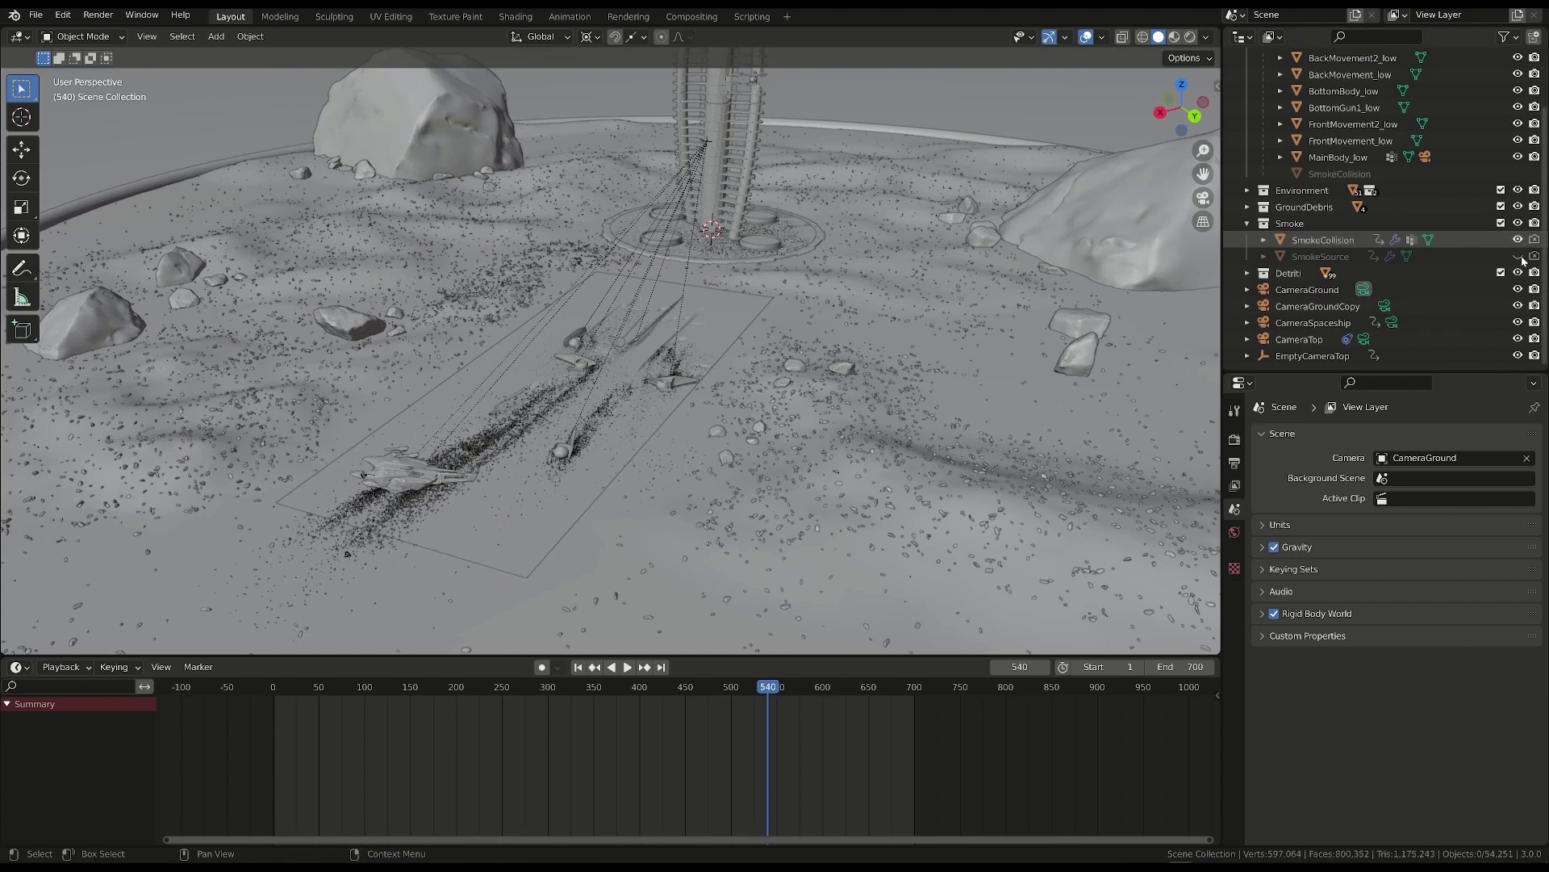
click(1518, 257)
click(1320, 257)
key(x)
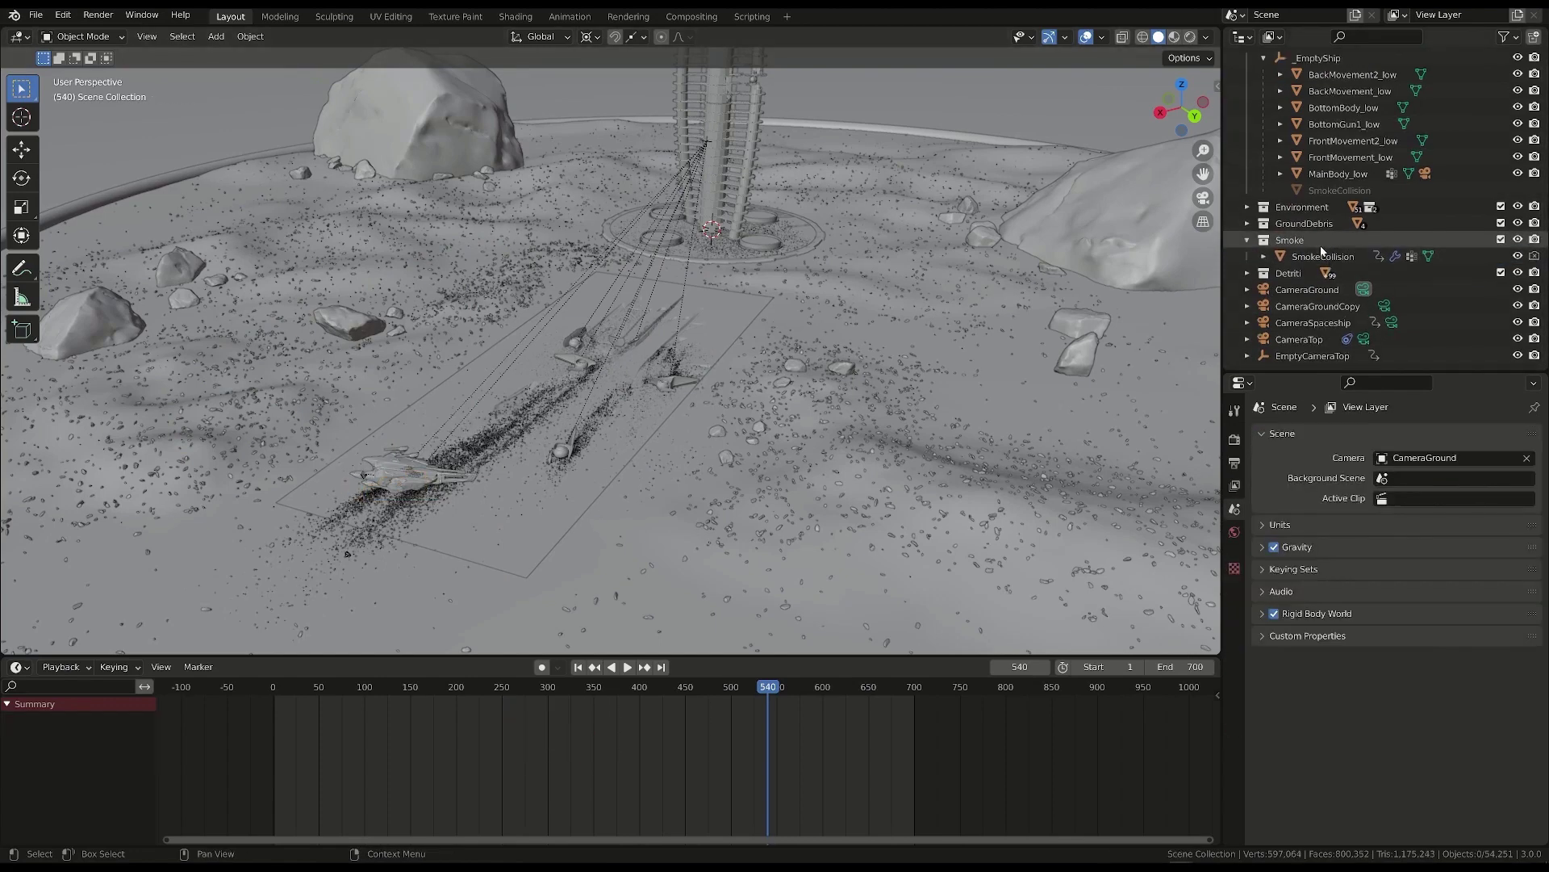
click(1321, 255)
middle_drag(396, 525, 418, 505)
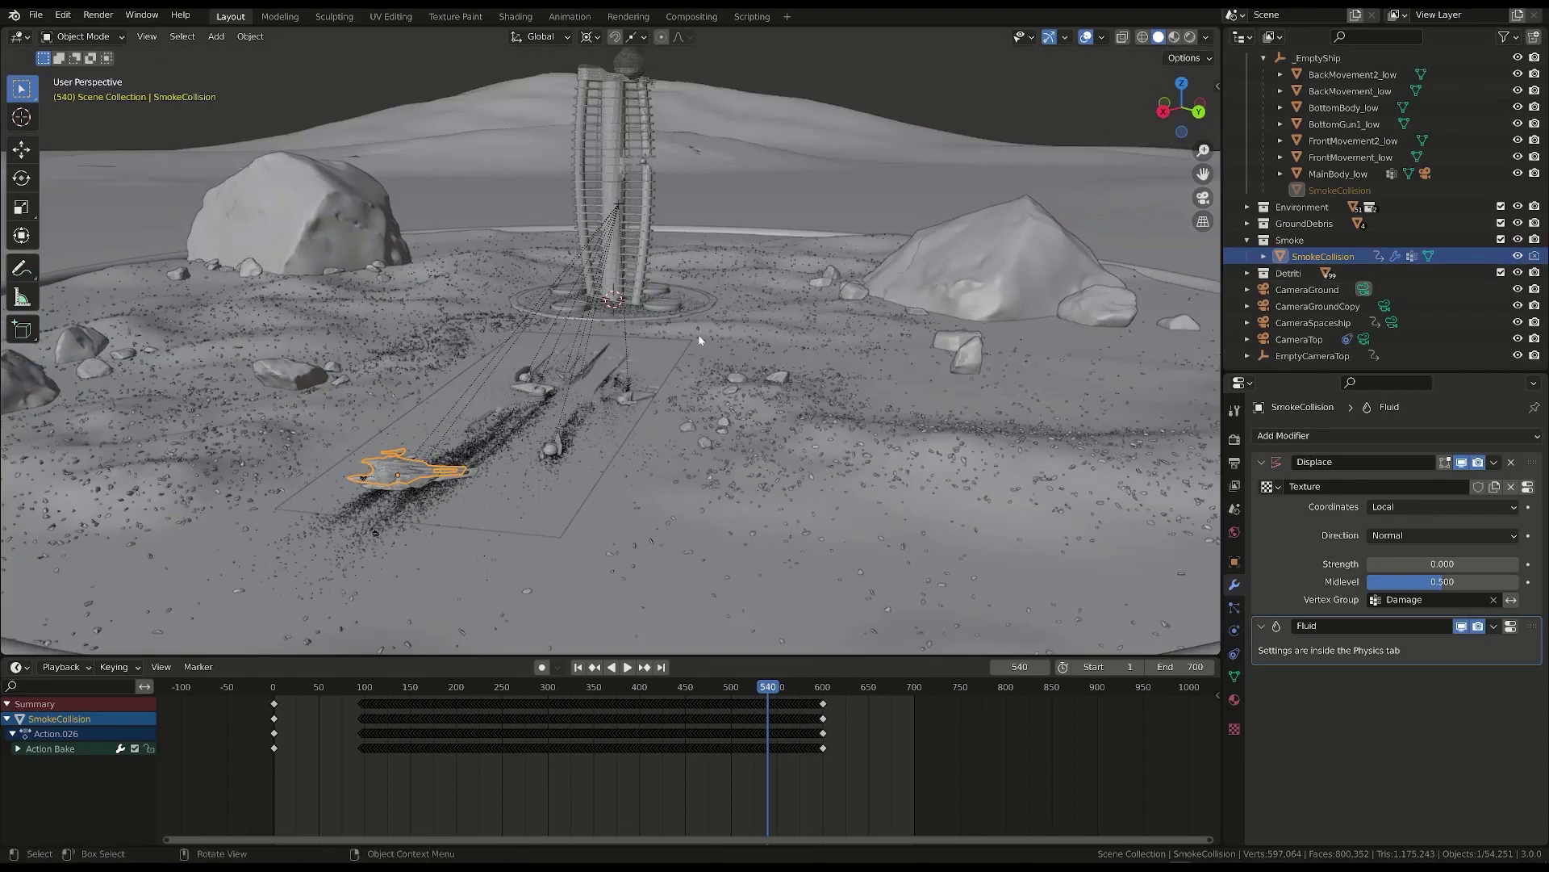
key(x)
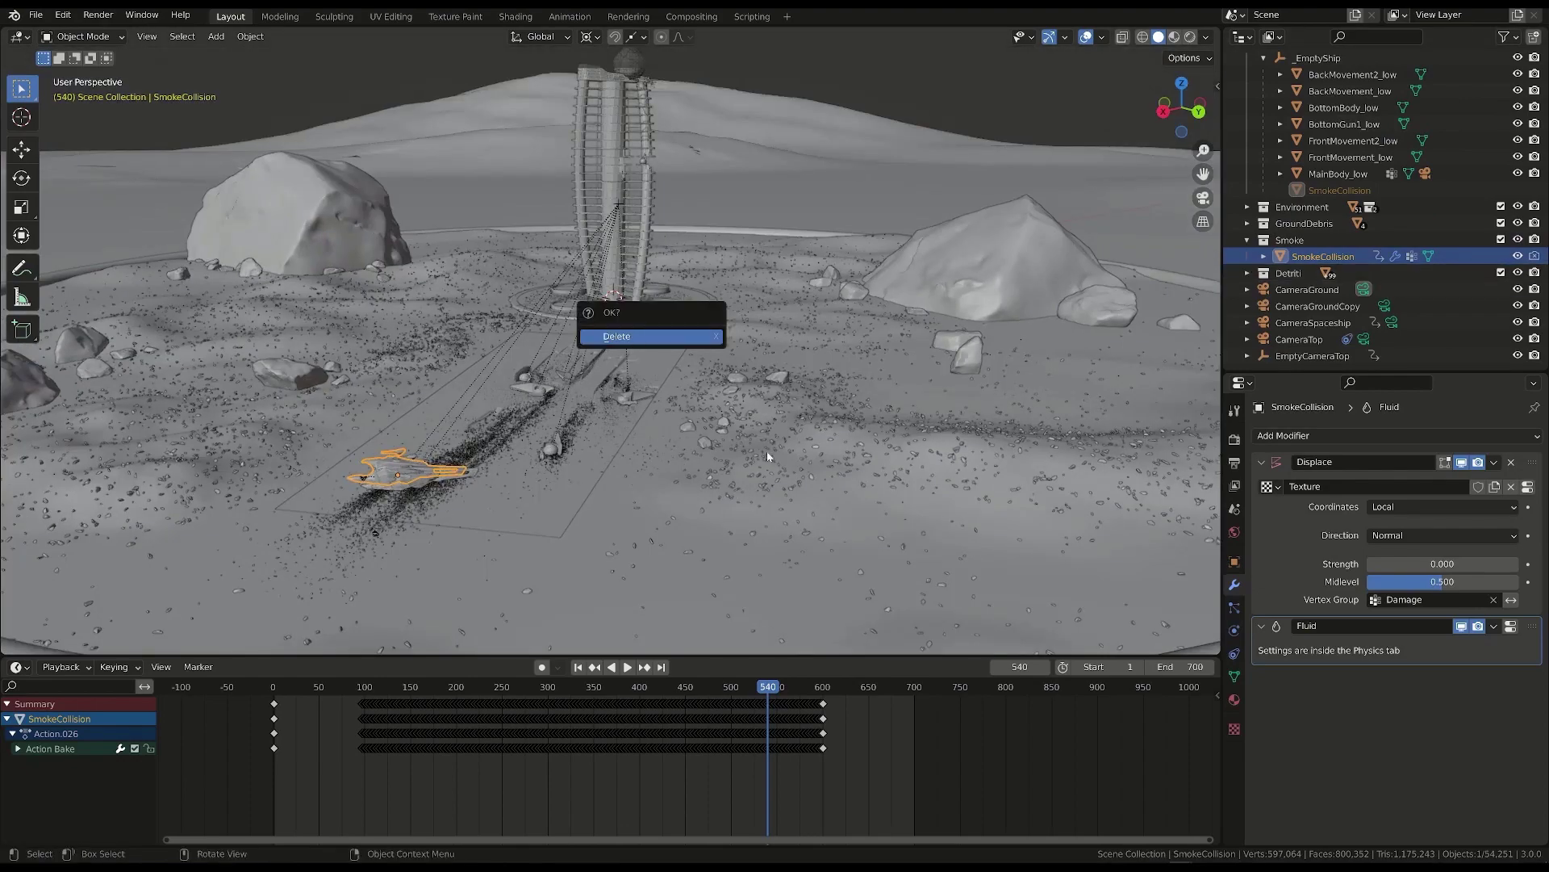
key(Return)
- Use File > Clean Up > Unused Data-Blocks to purge 19 actions, 1 texture and 5 meshes
middle_drag(726, 444, 676, 425)
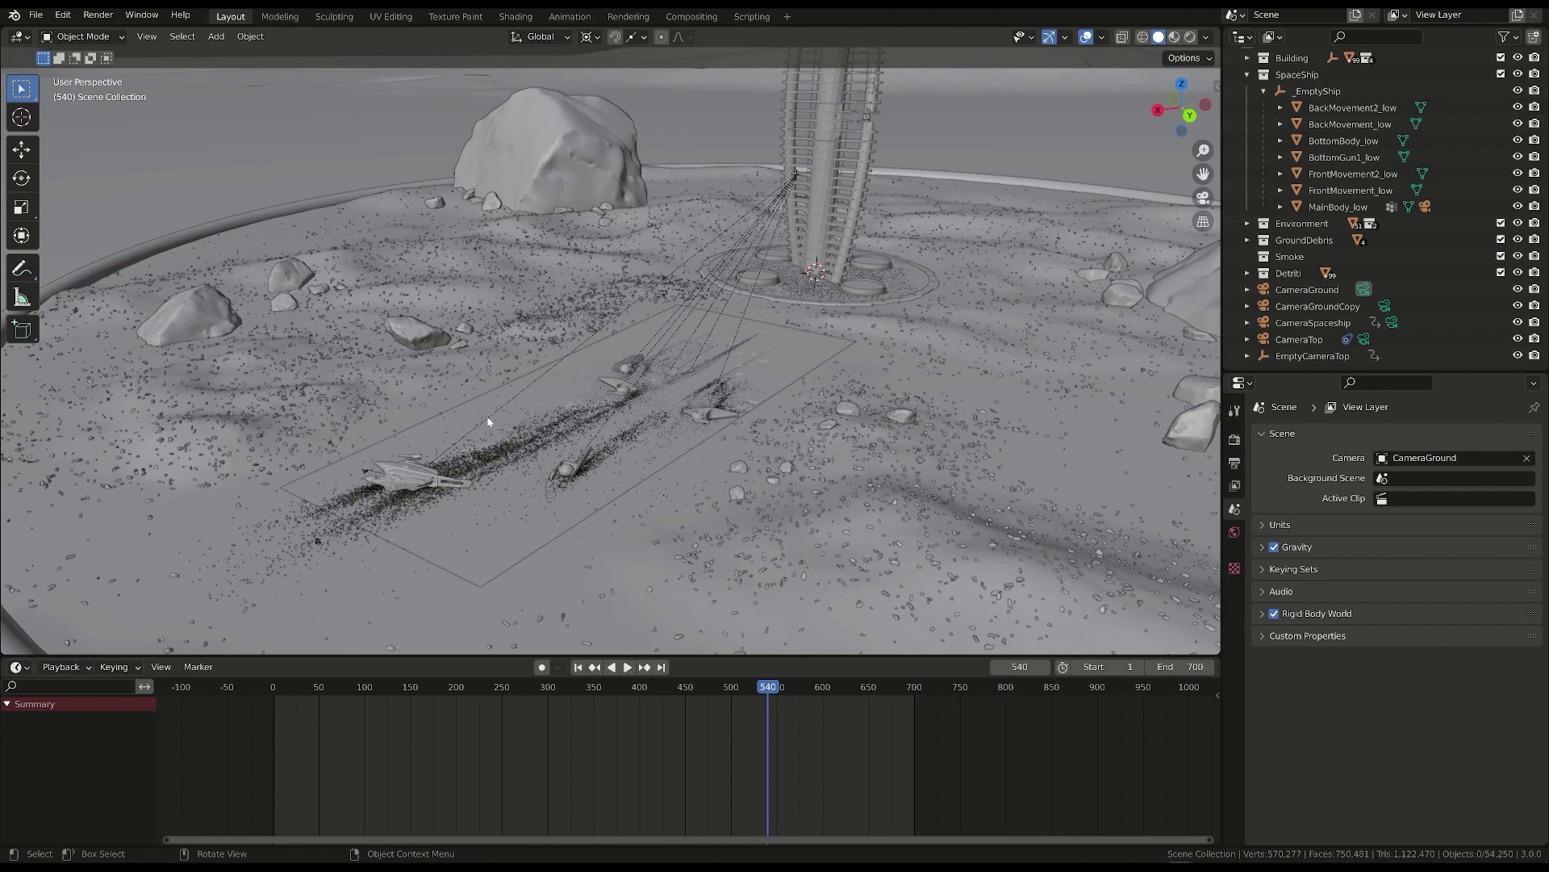
click(35, 15)
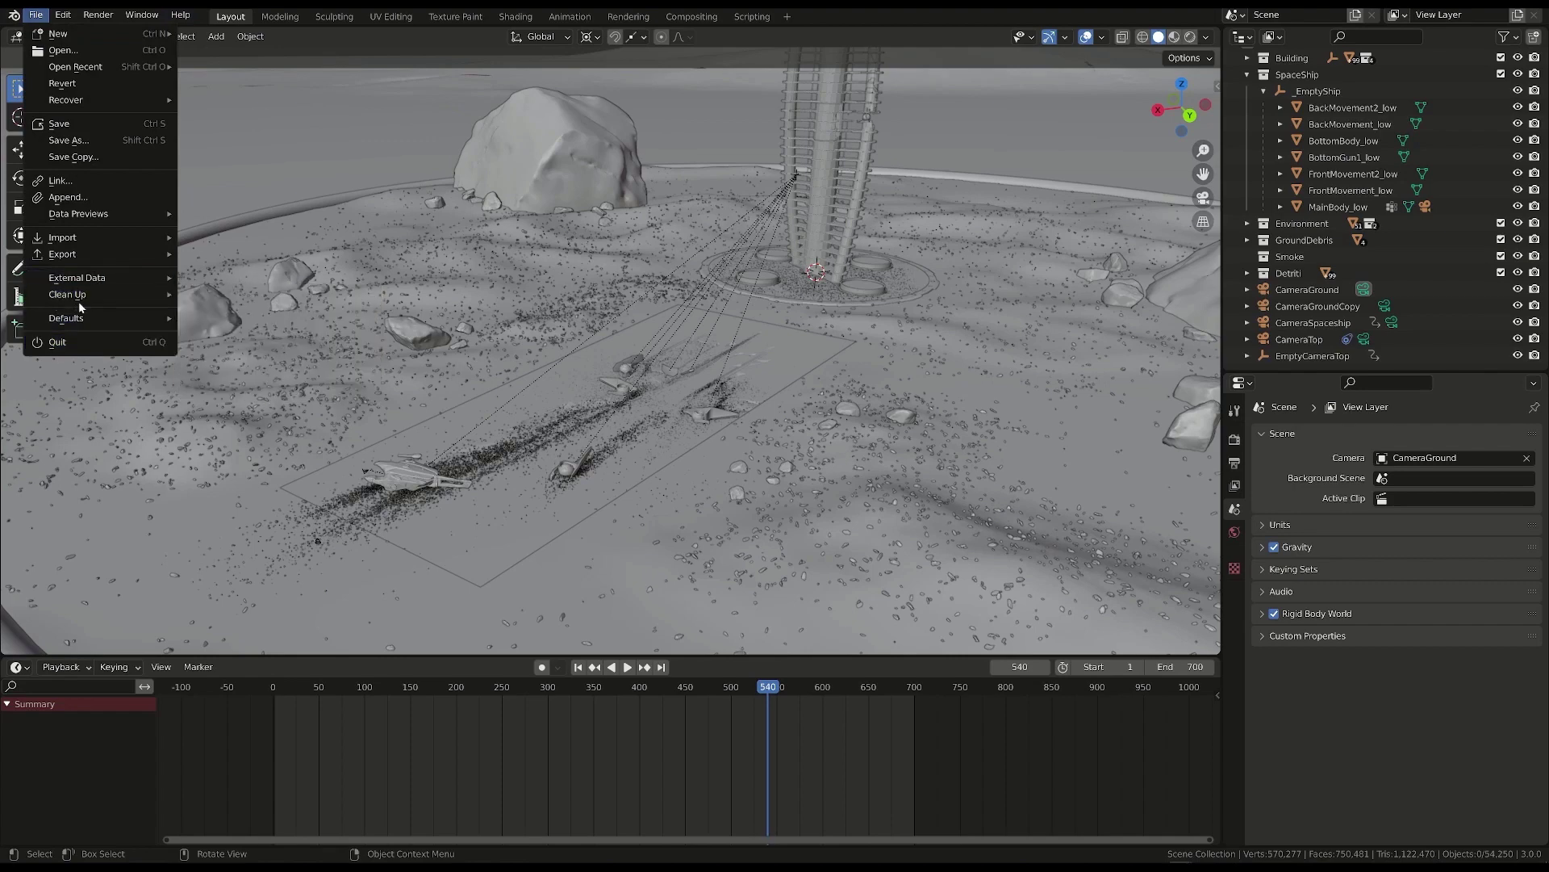
mouse_move(154, 295)
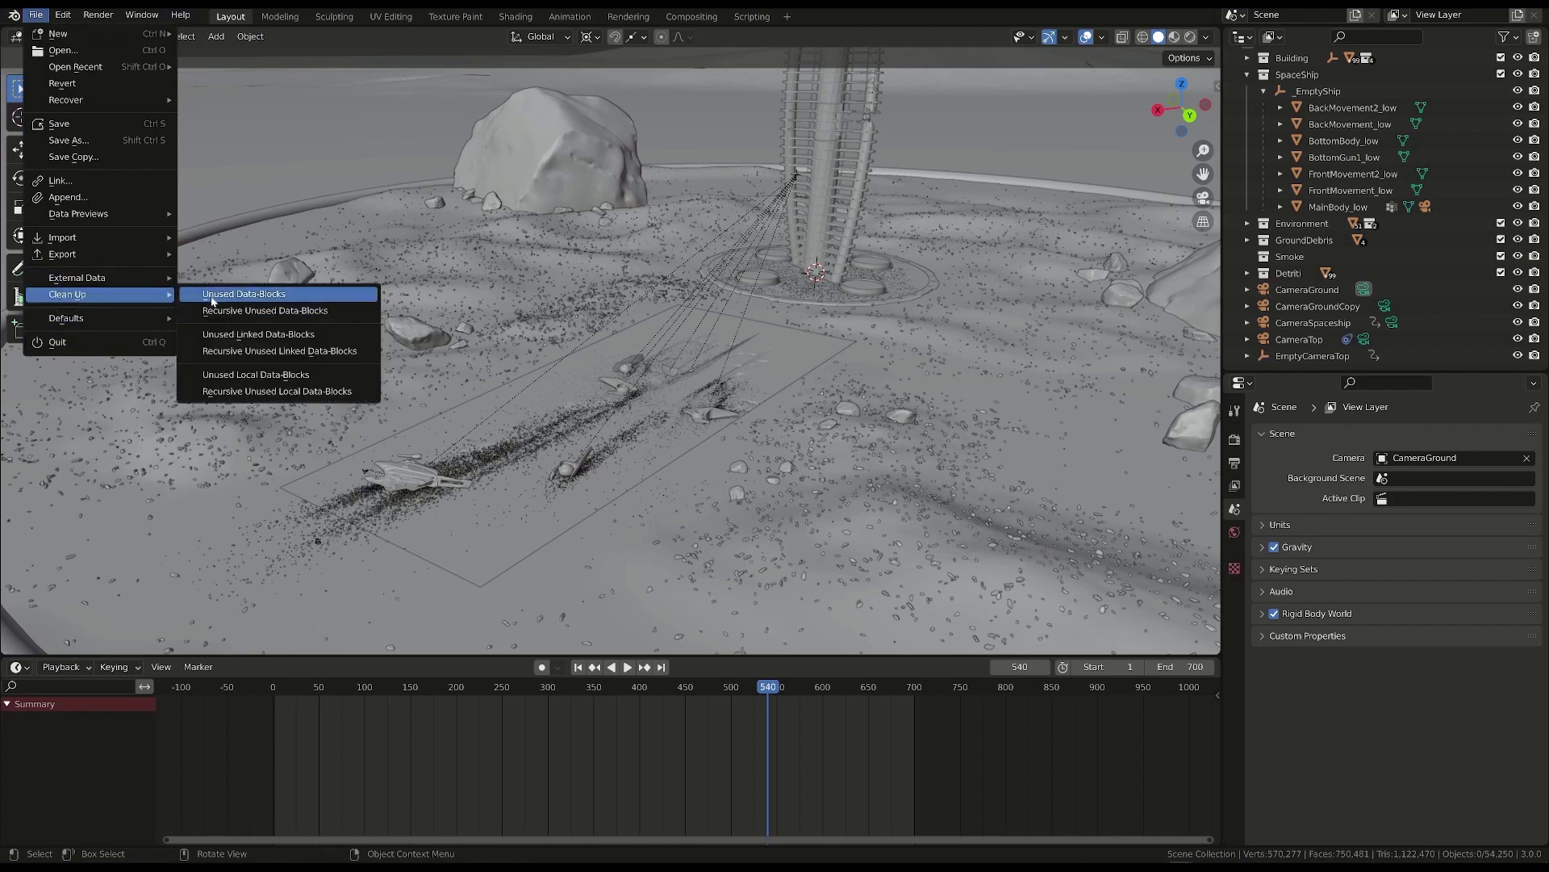
click(286, 295)
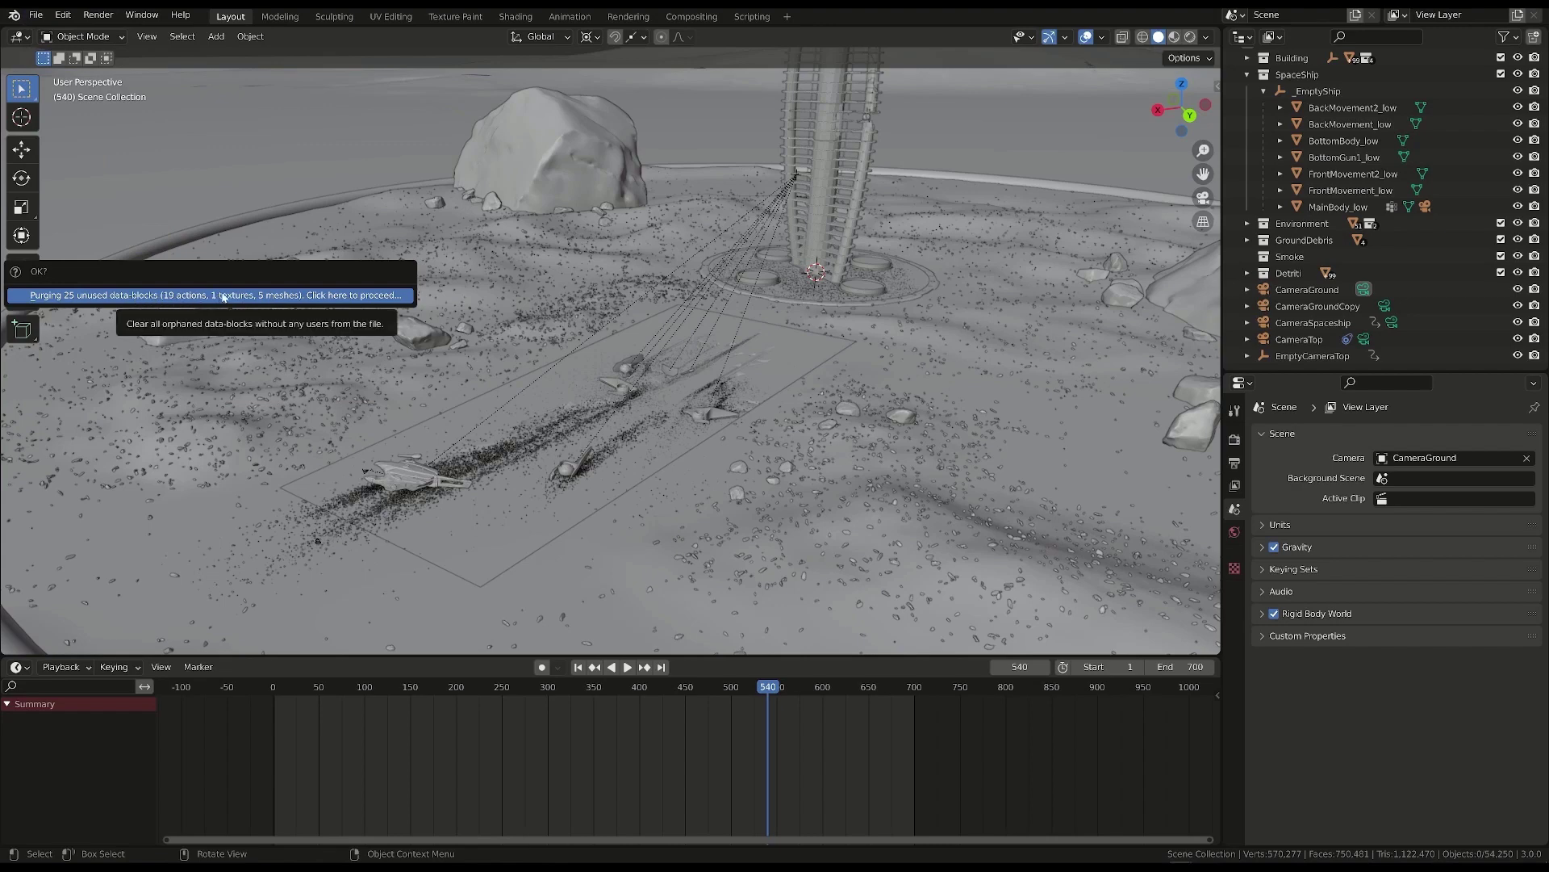
click(128, 296)
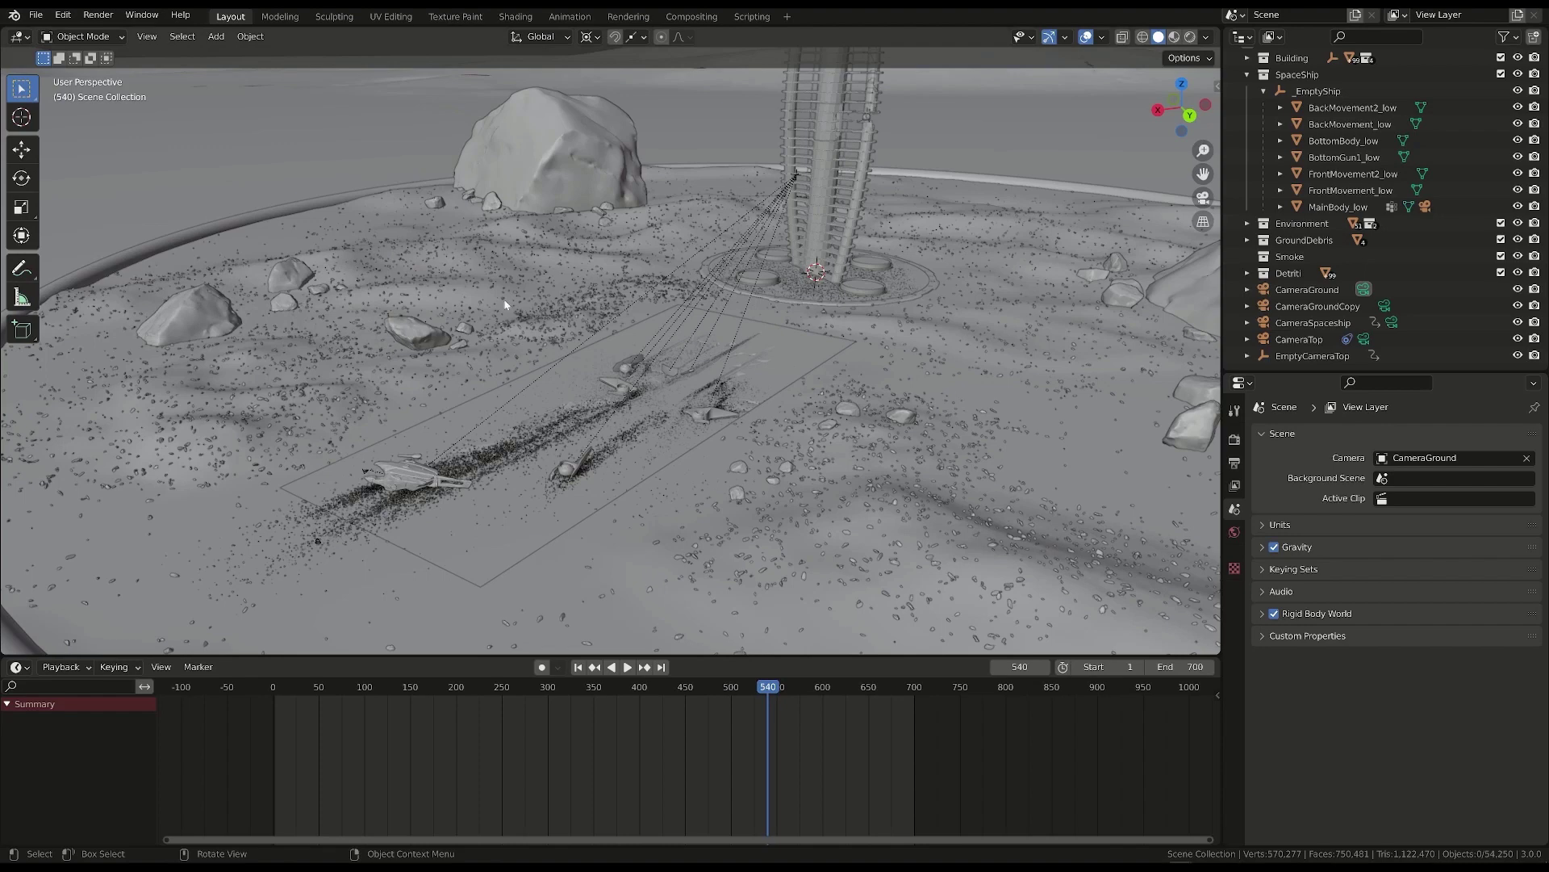
shift+middle_drag(740, 322, 643, 345)
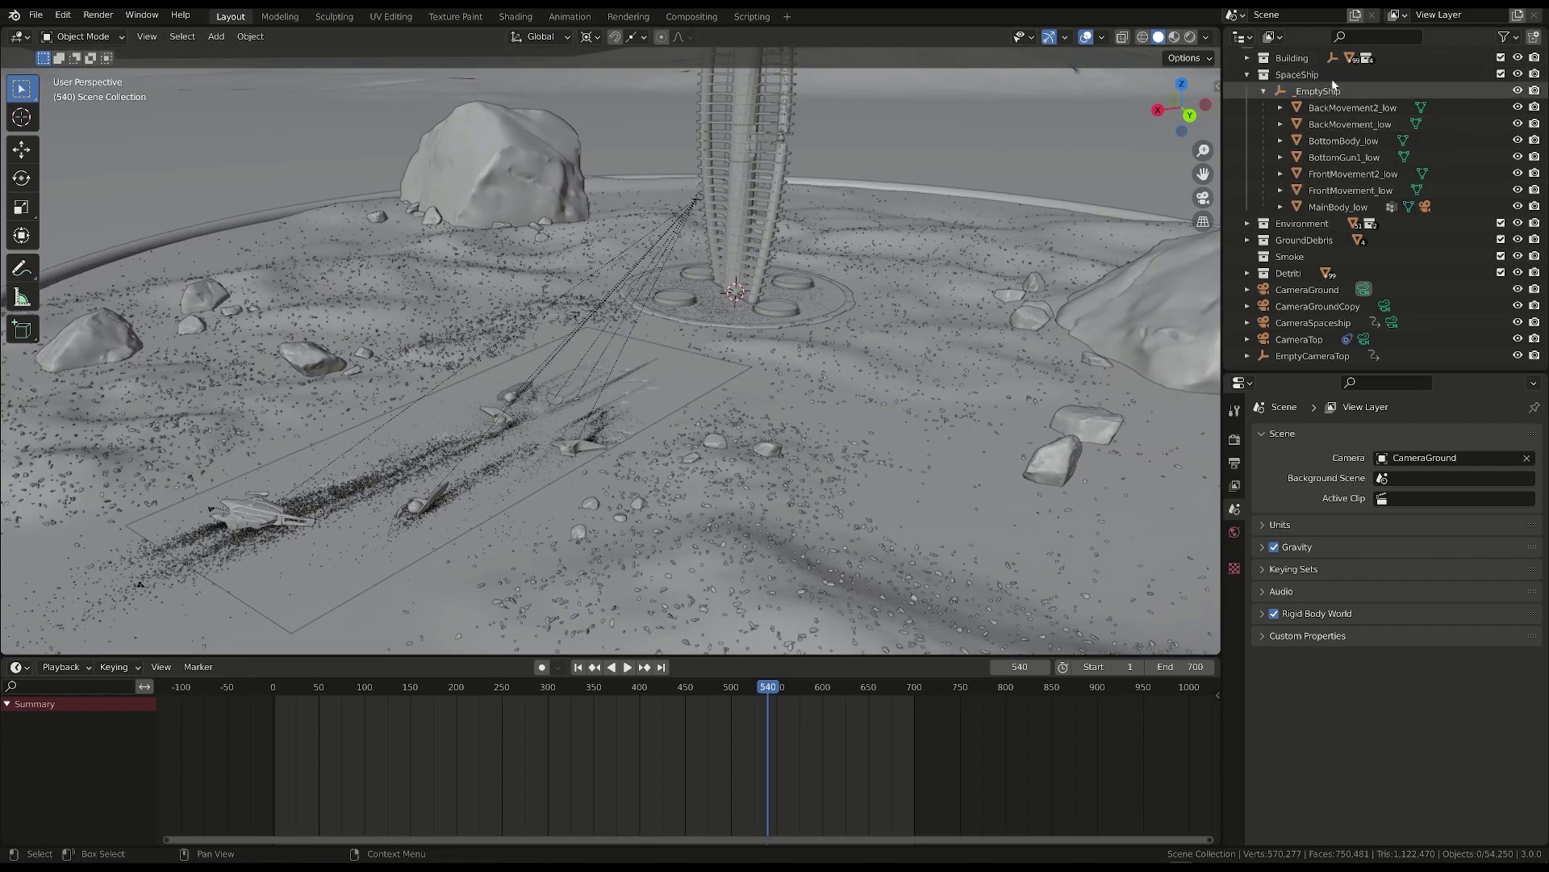
- Switch the Outliner to Orphan Data and inspect the actions, brushes, meshes and textures lists
click(1280, 37)
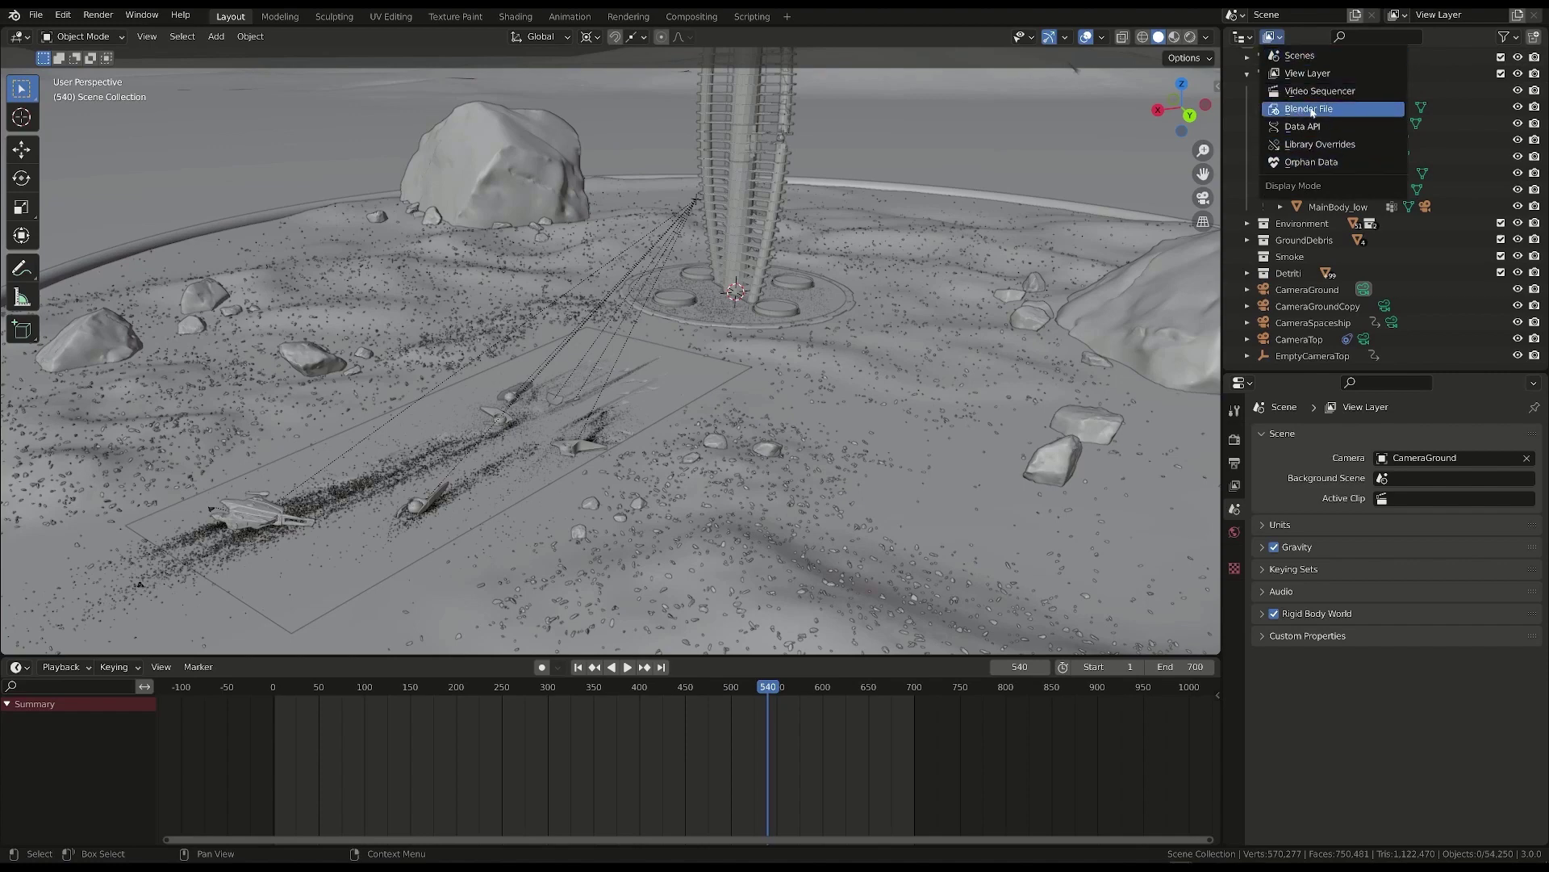
click(1299, 161)
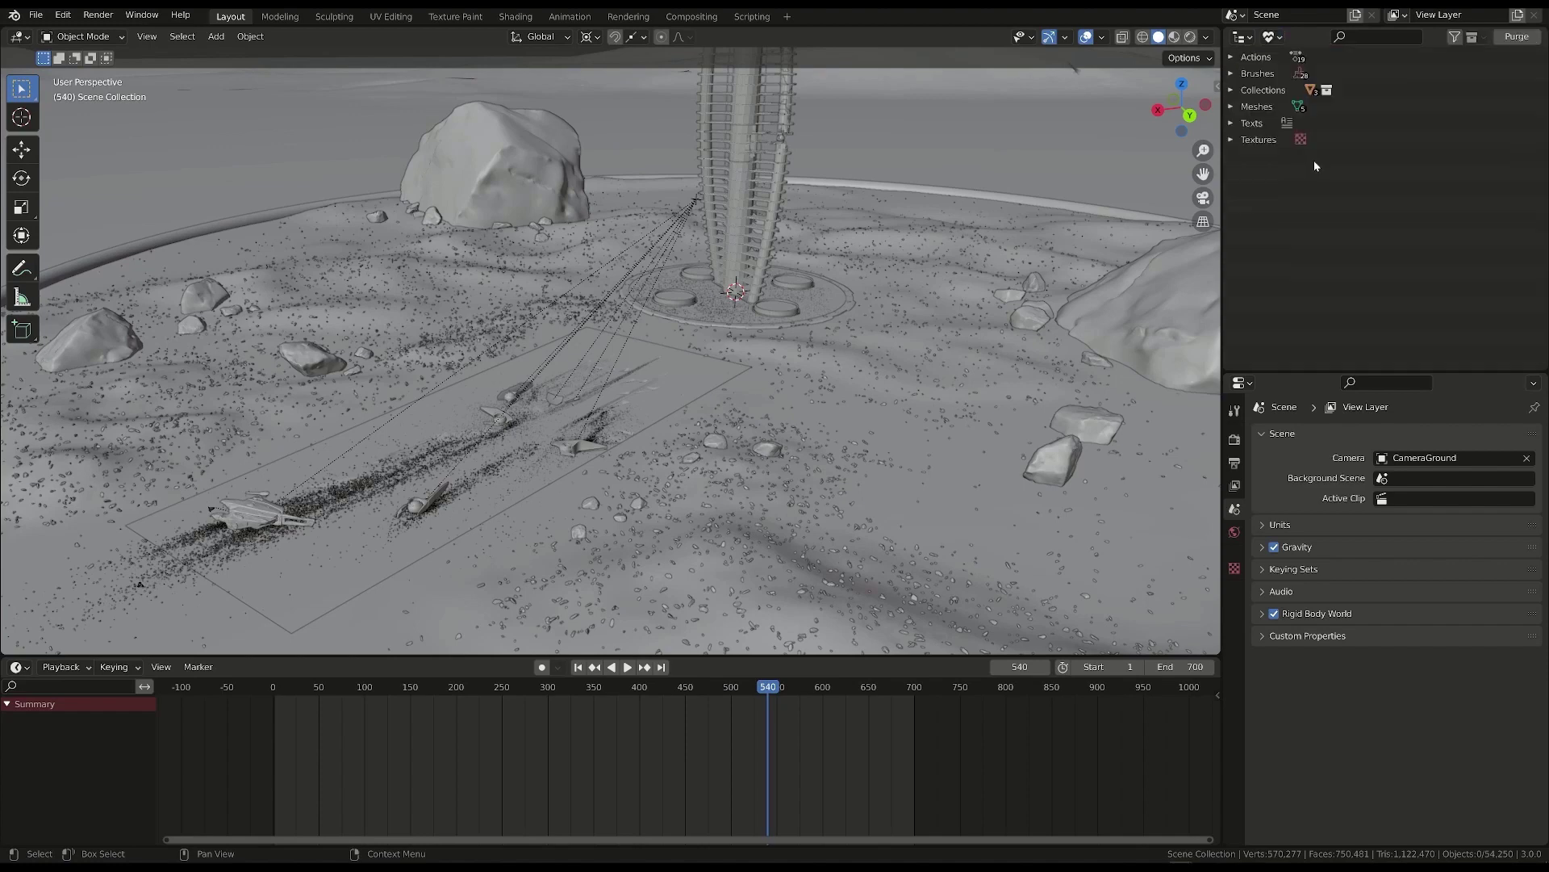
click(1233, 58)
click(1233, 57)
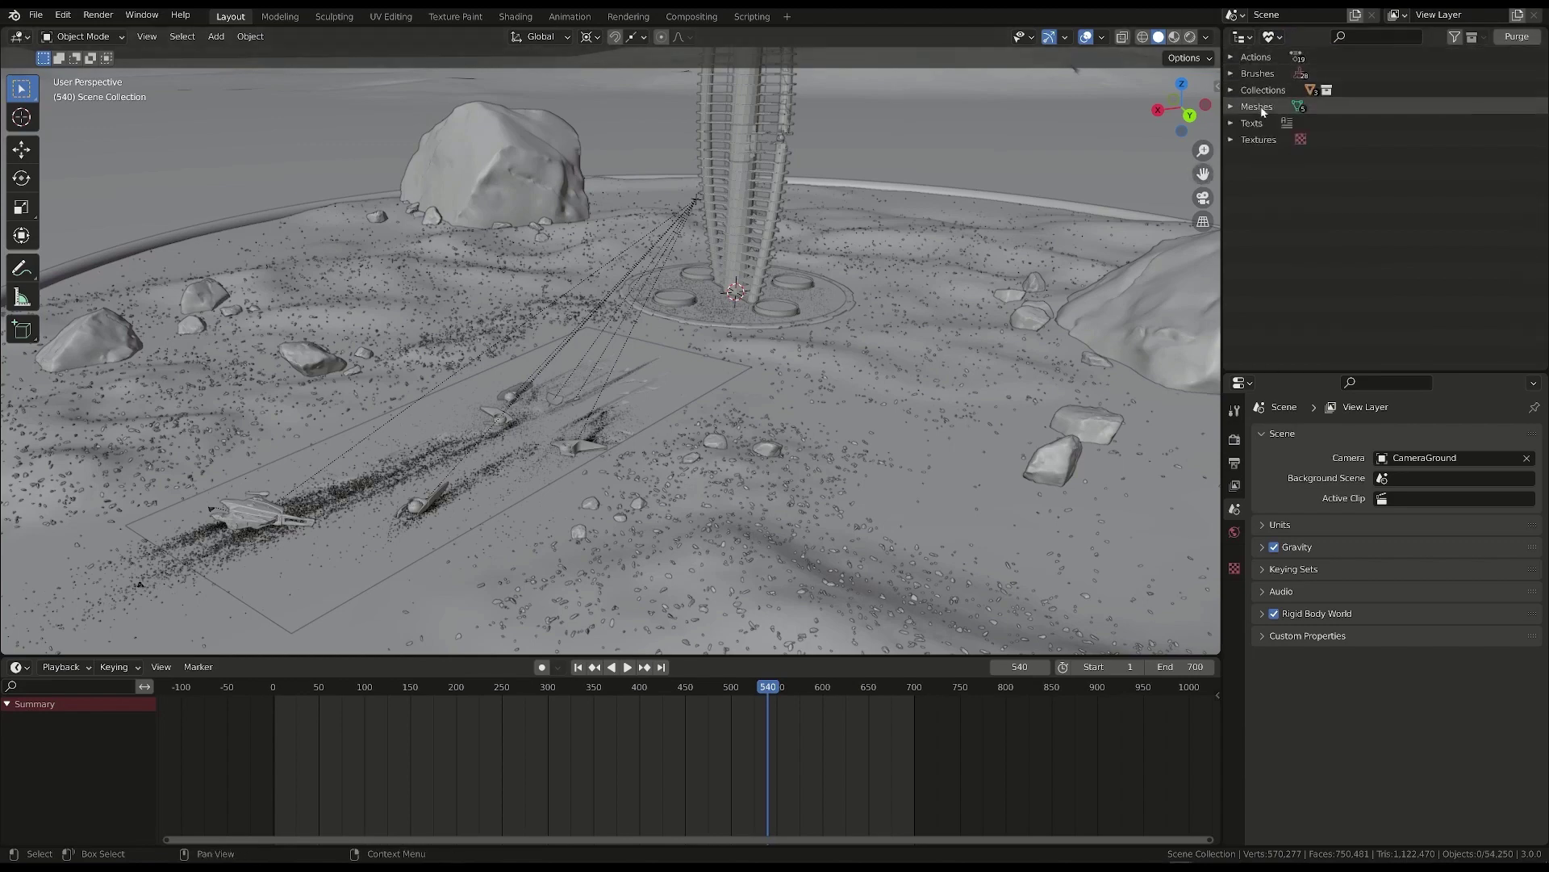
click(1233, 57)
click(1233, 57)
click(1232, 73)
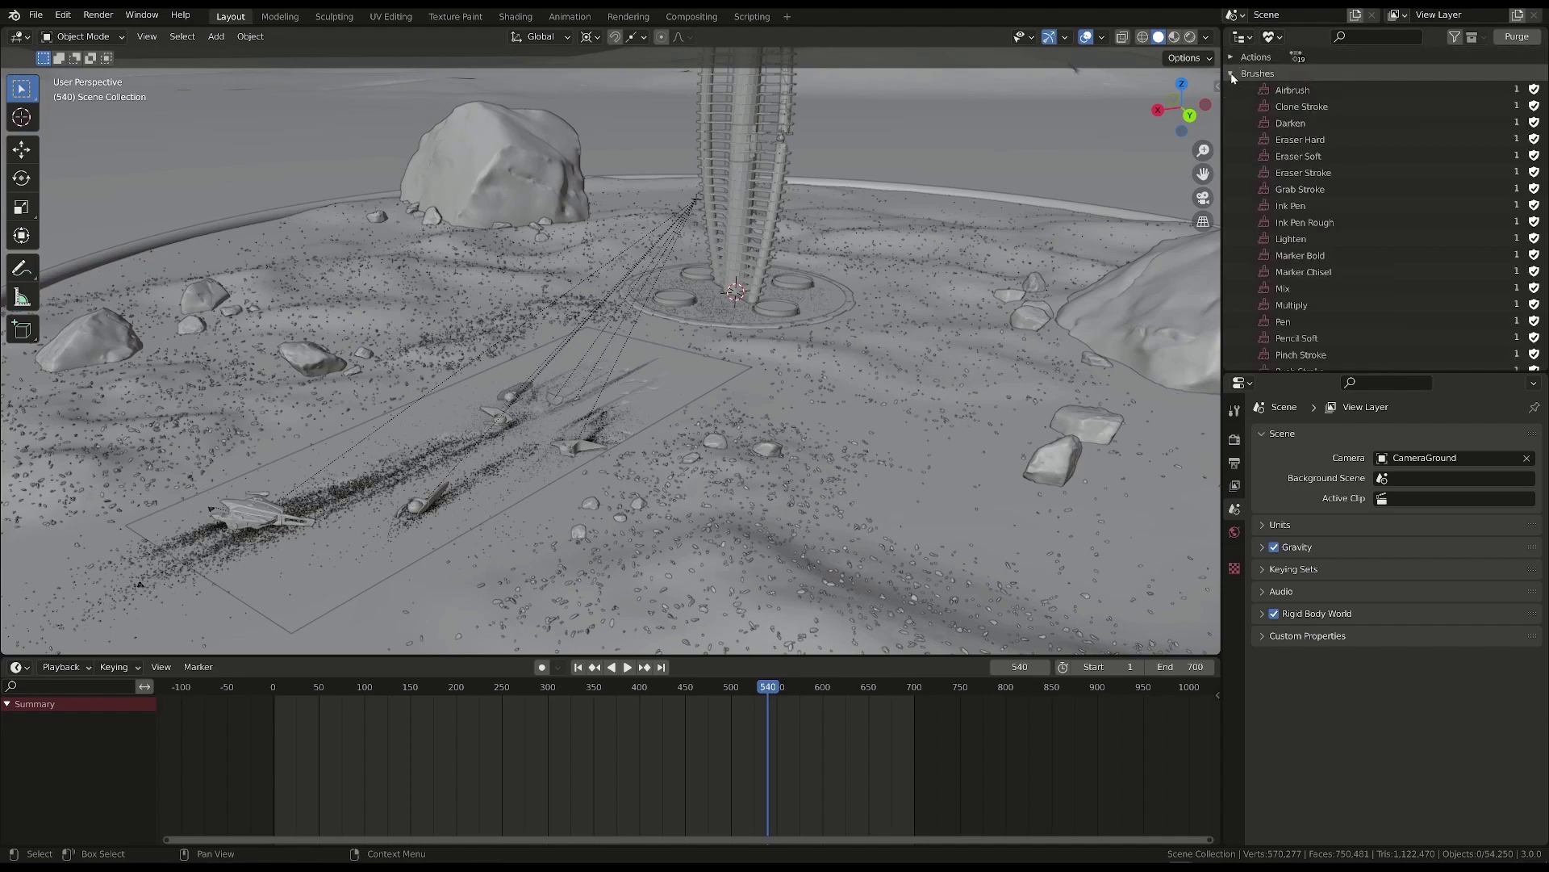
click(1232, 73)
click(1233, 107)
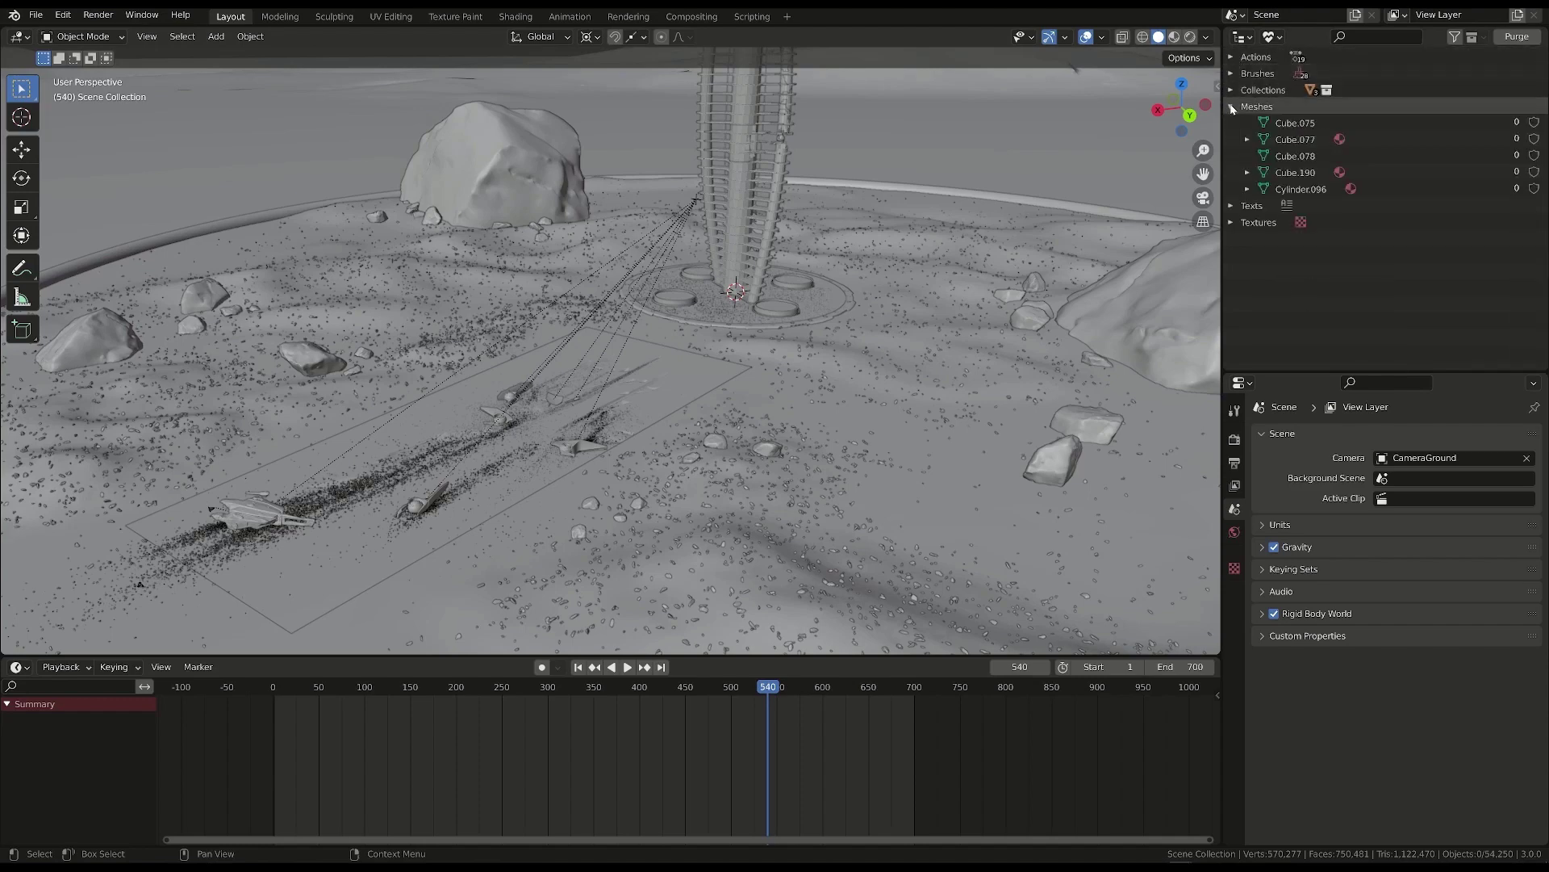
click(1232, 107)
click(1233, 139)
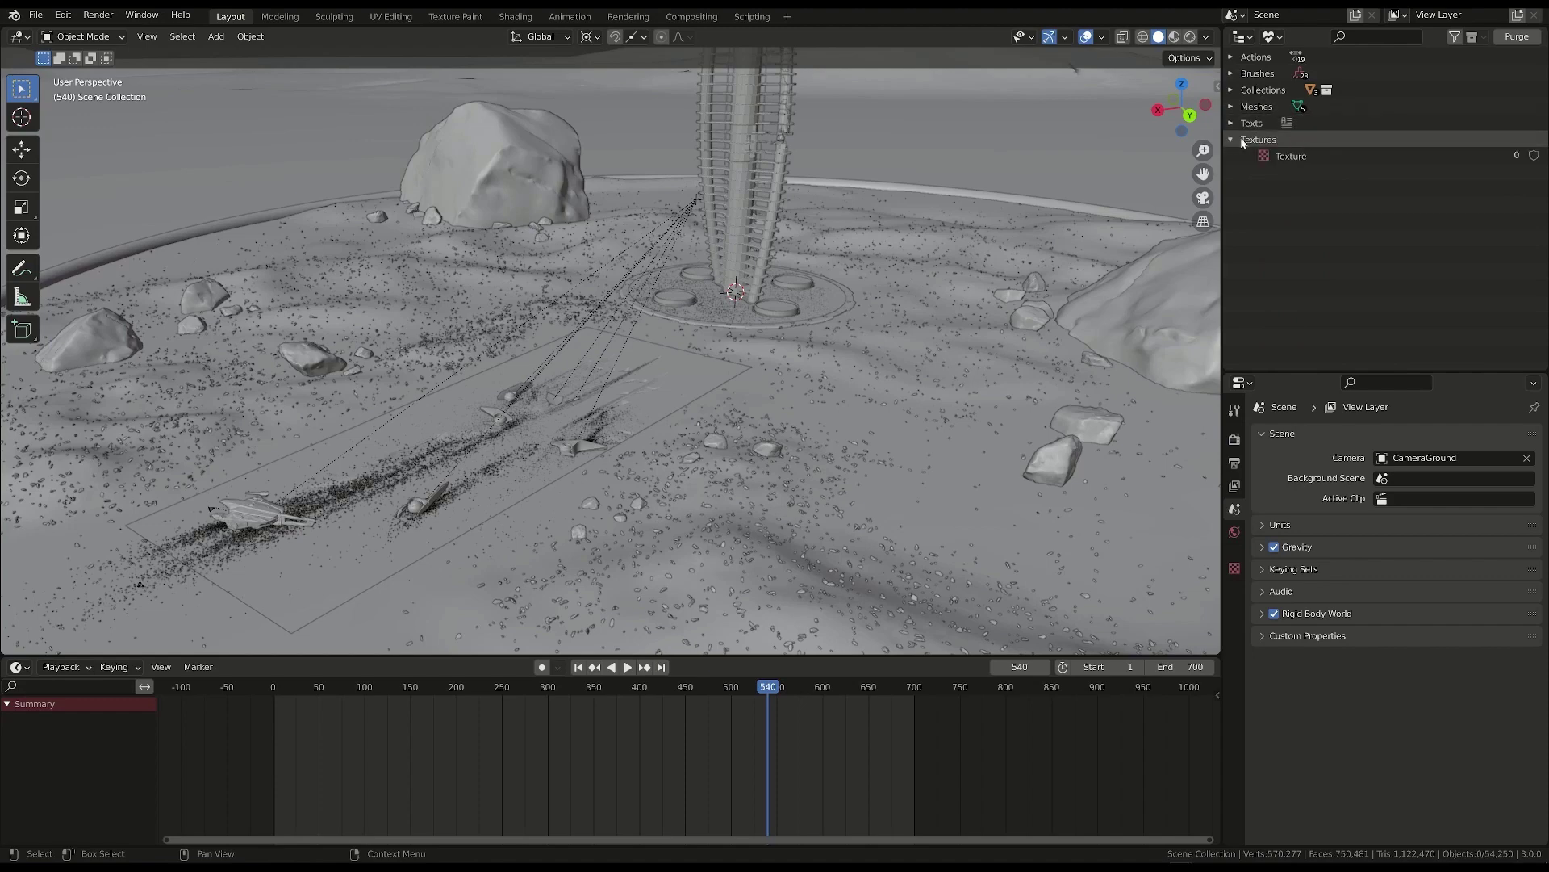
click(1241, 139)
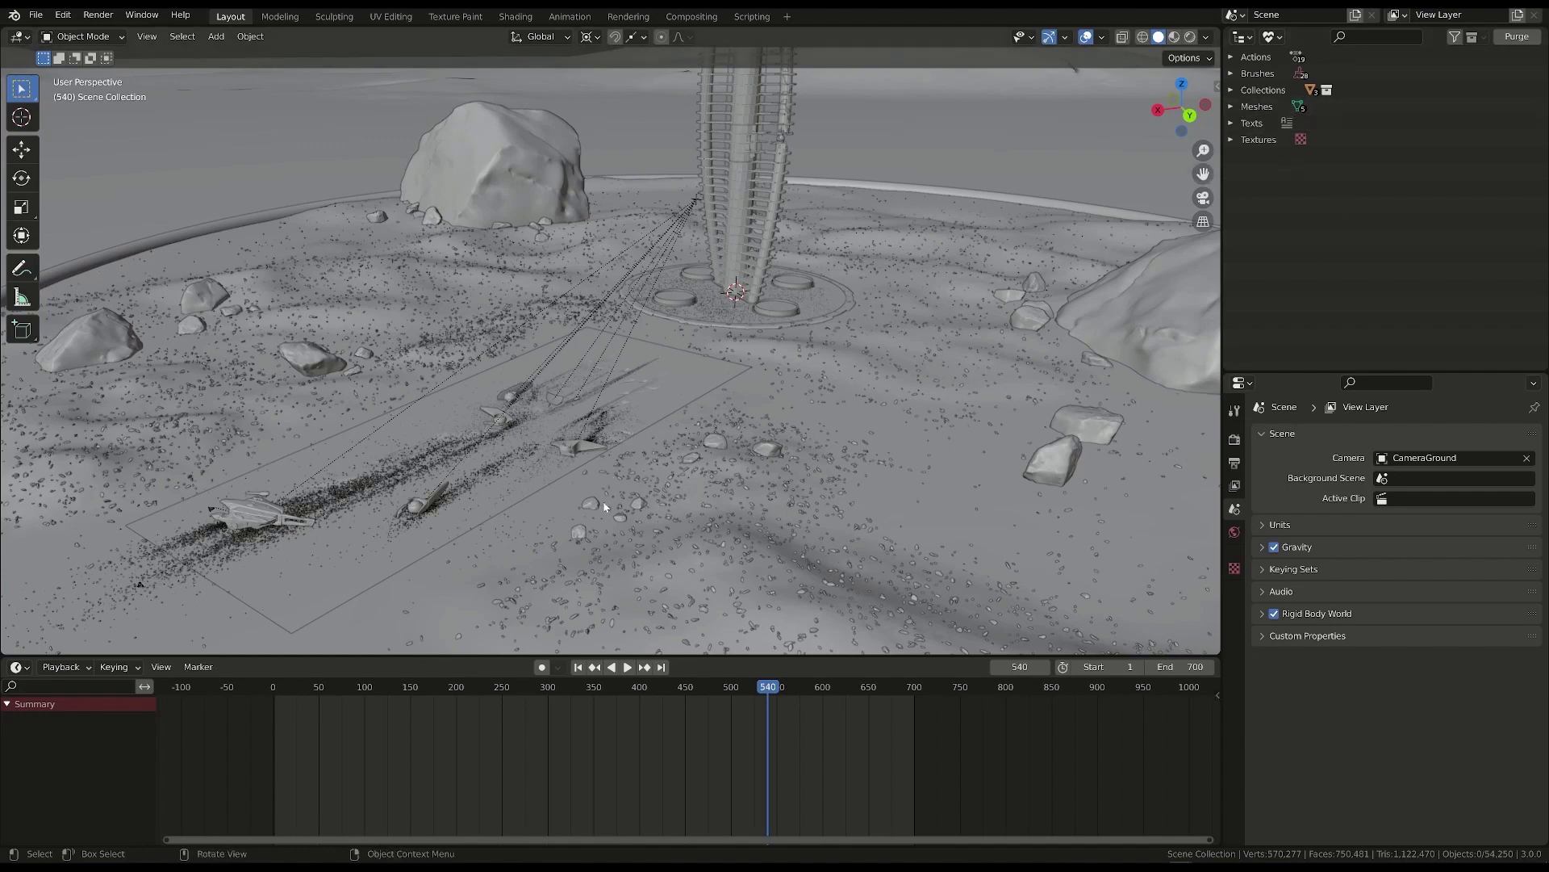
click(1231, 74)
click(1232, 74)
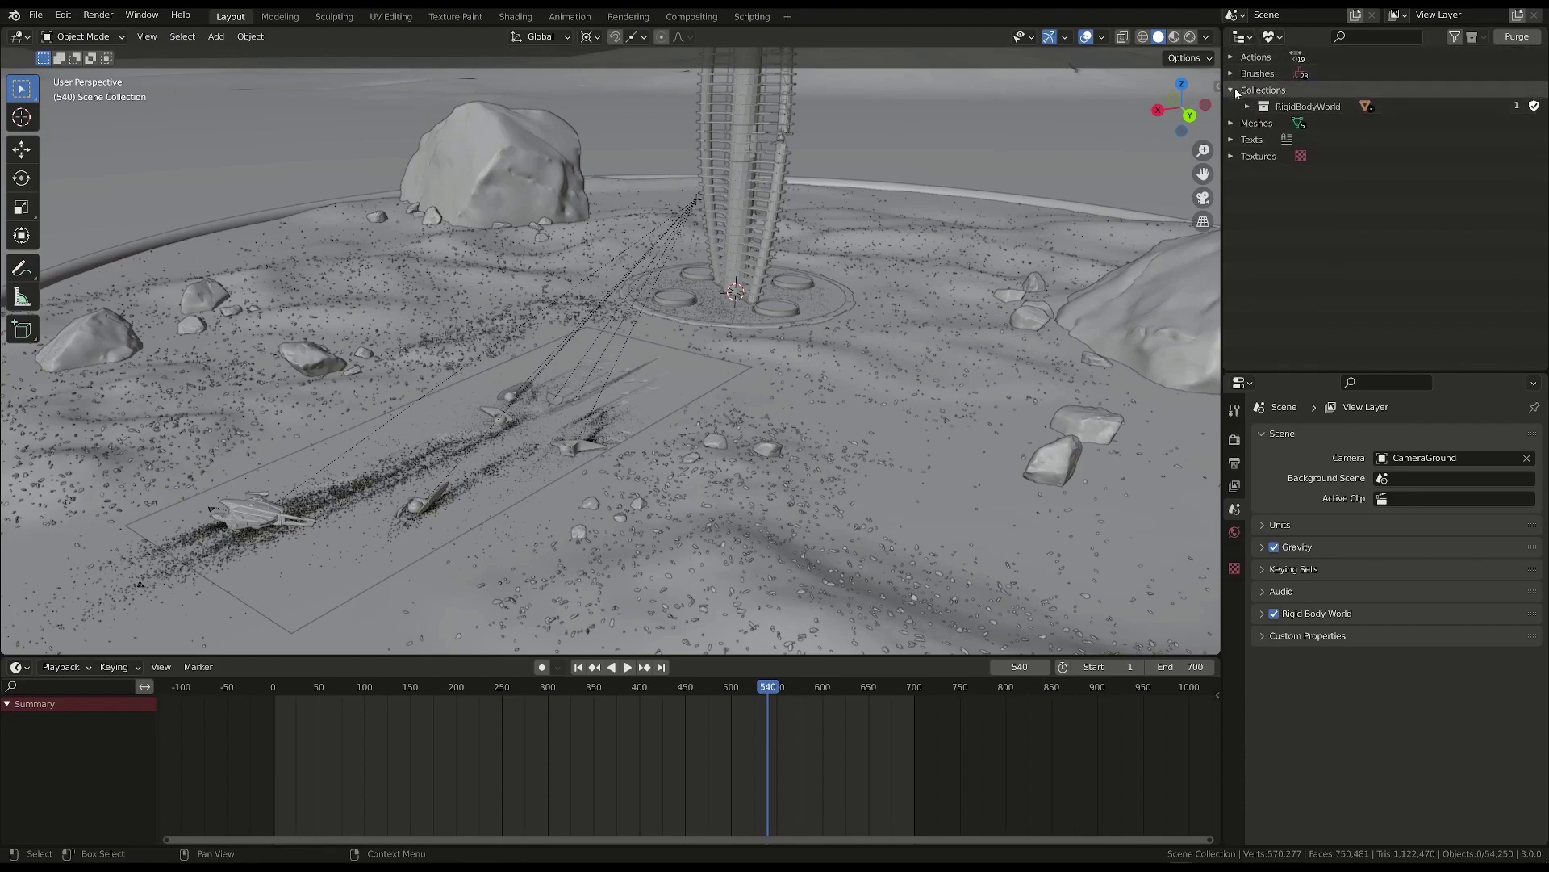
click(1230, 107)
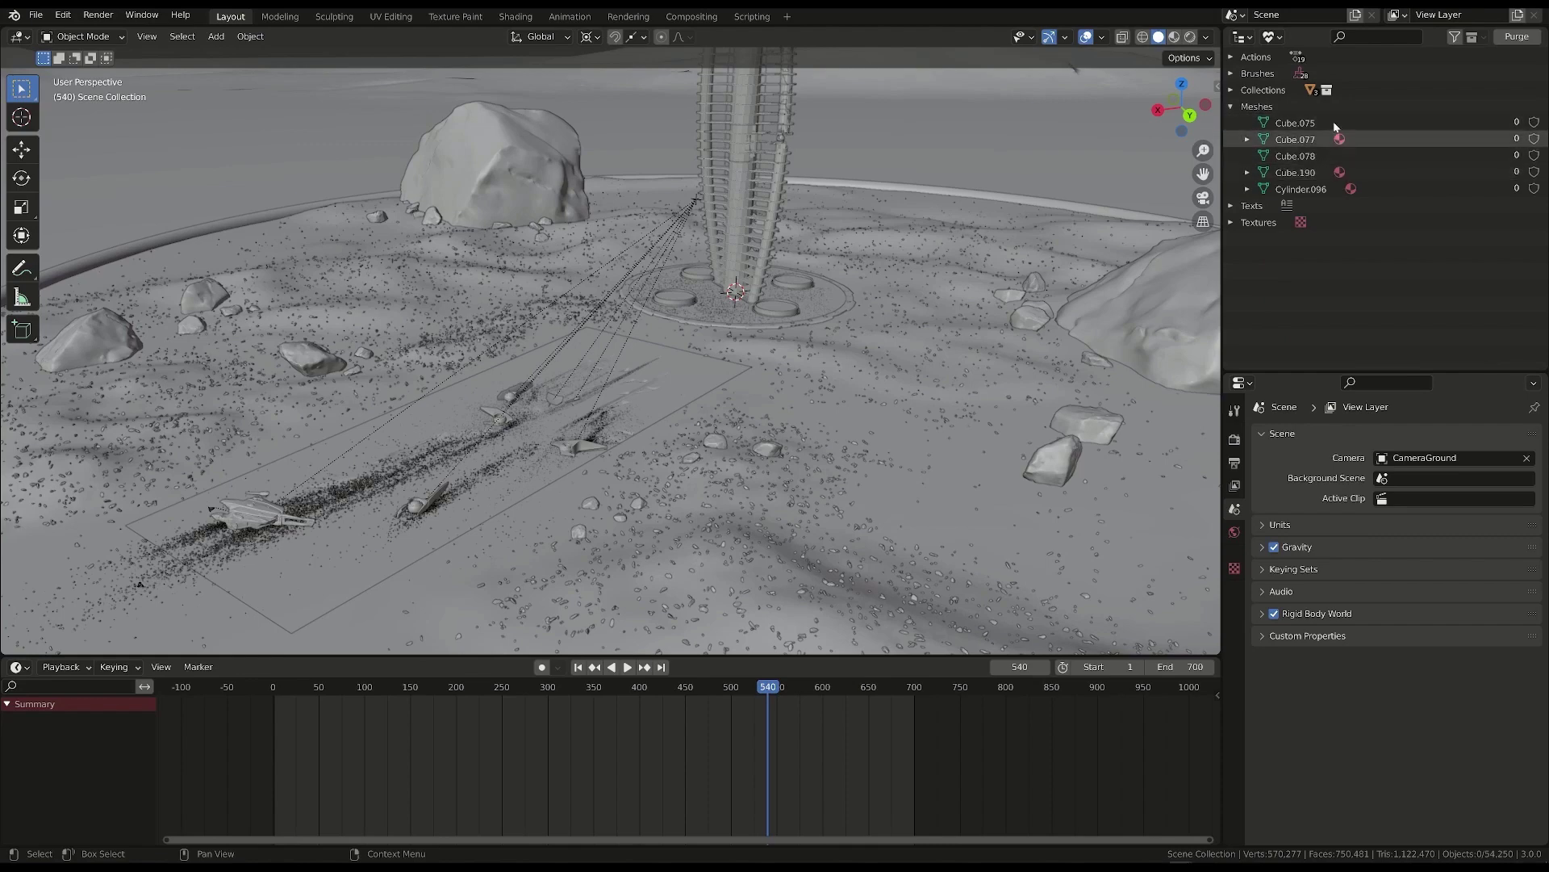
click(1232, 58)
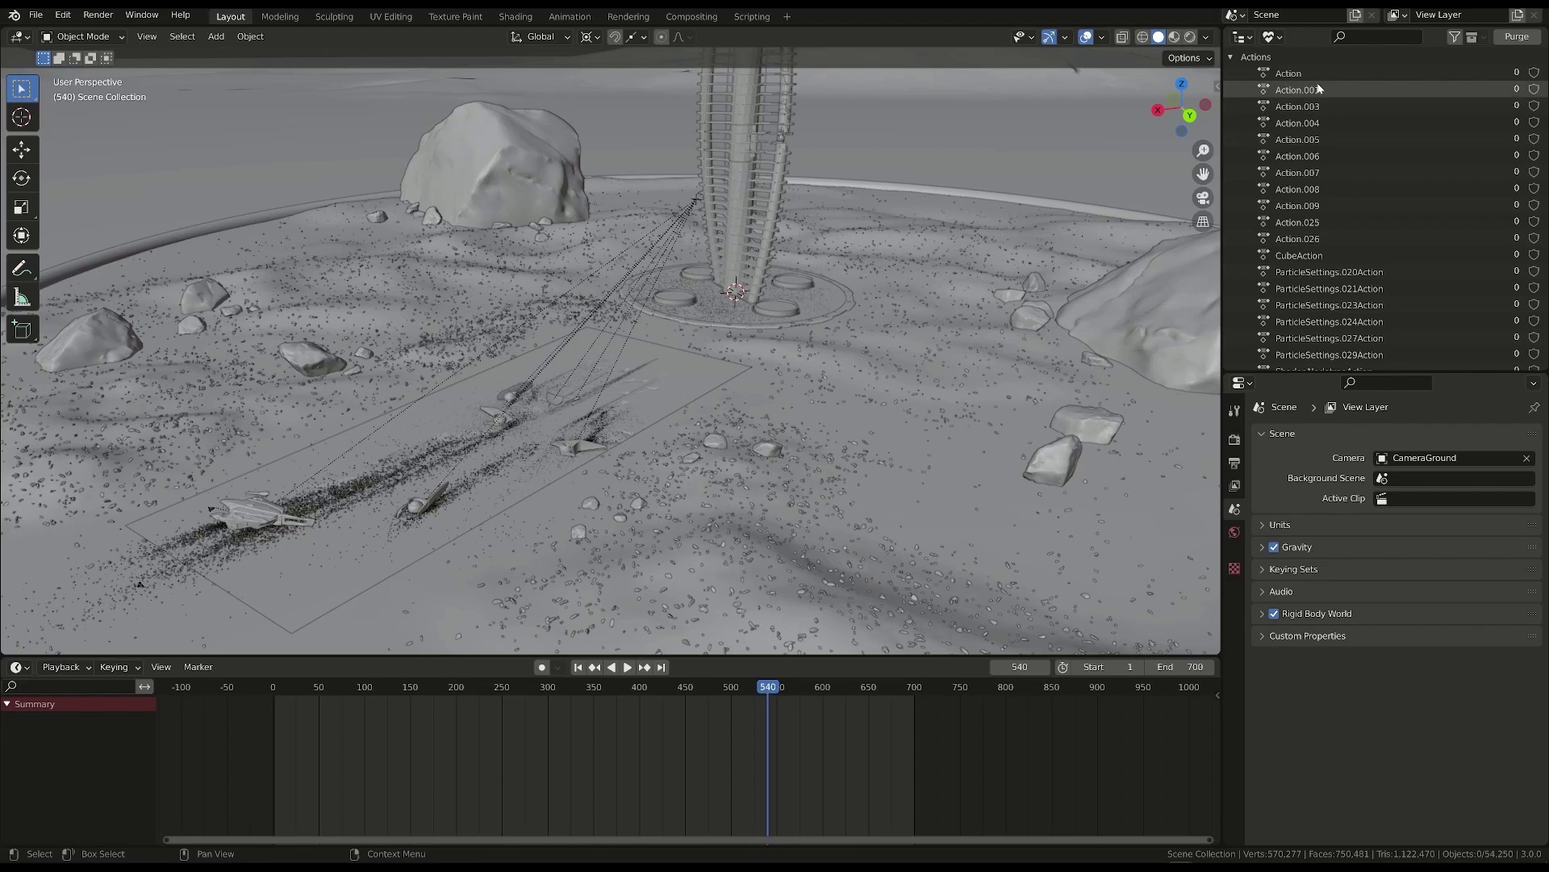
click(1233, 56)
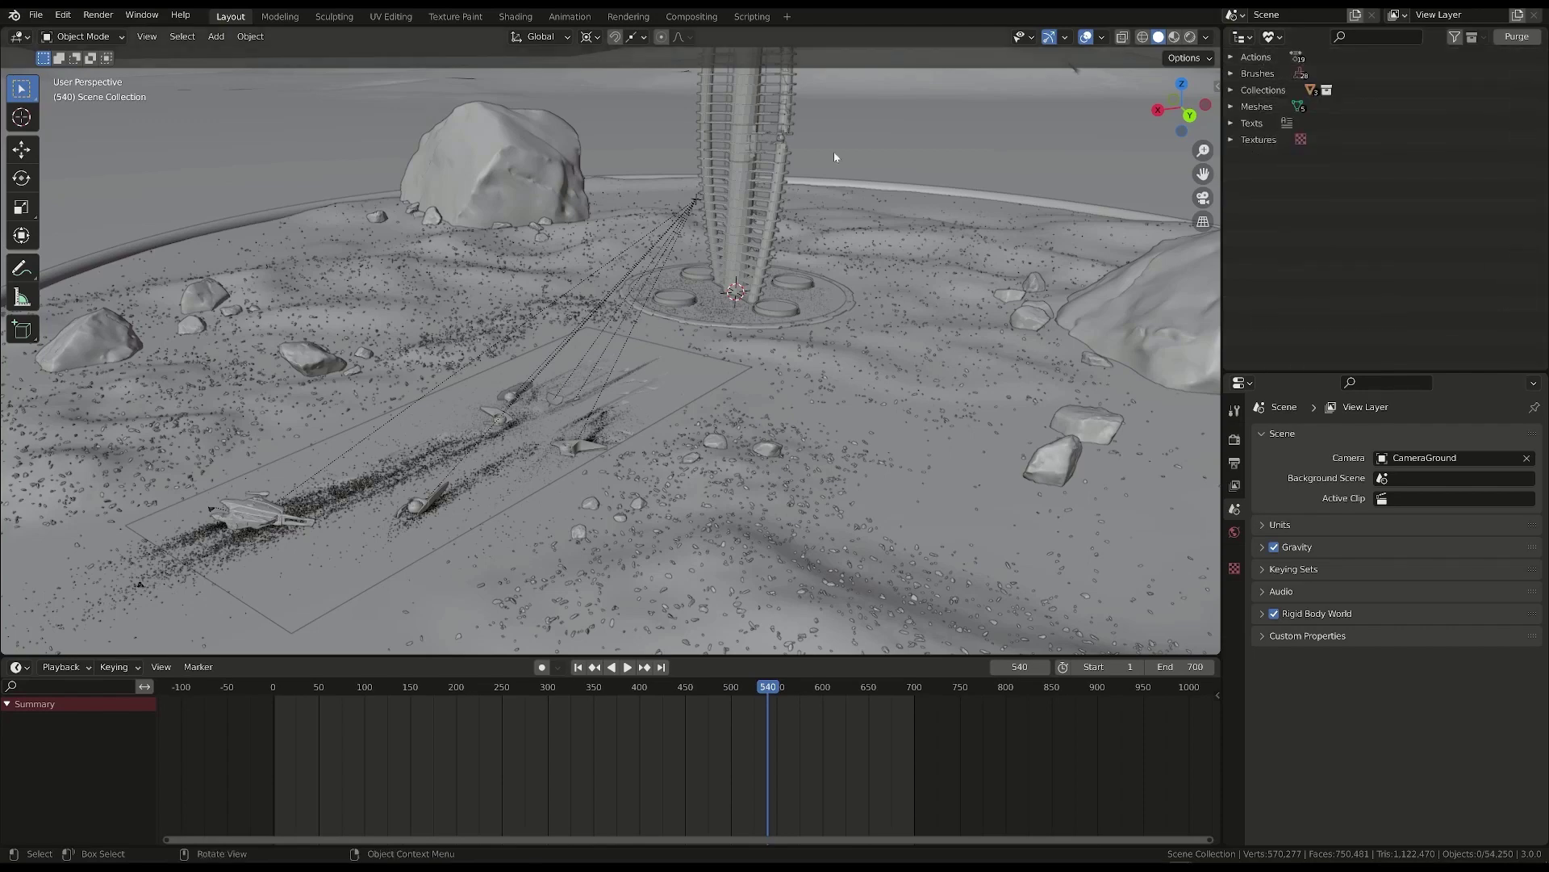
- Purge the 25 unused data-blocks through File > Clean Up > Unused Data-Blocks
click(37, 16)
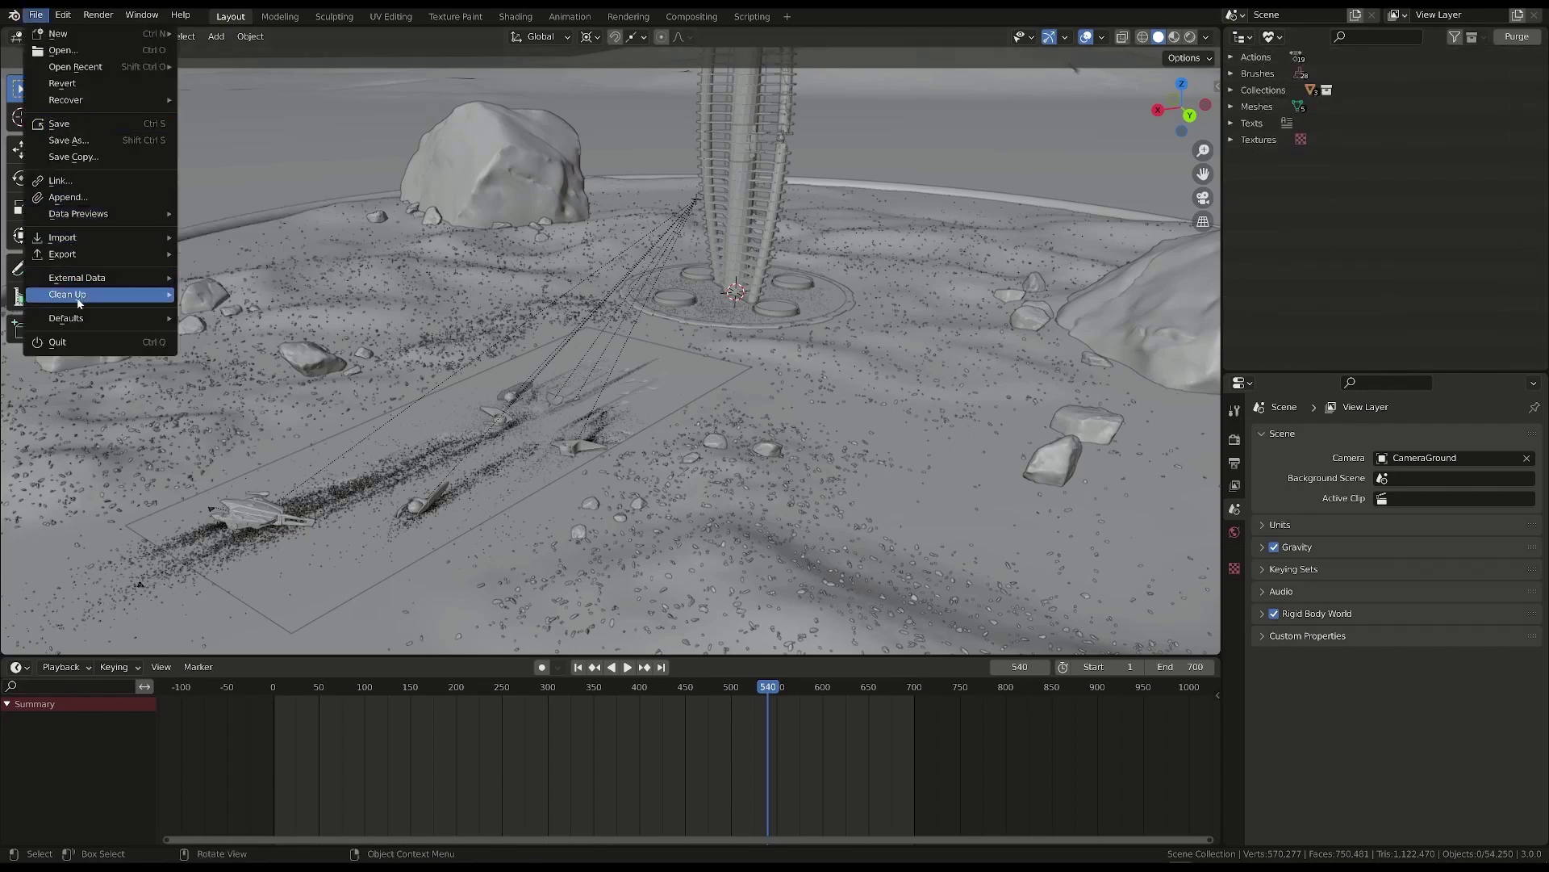
mouse_move(97, 295)
click(286, 295)
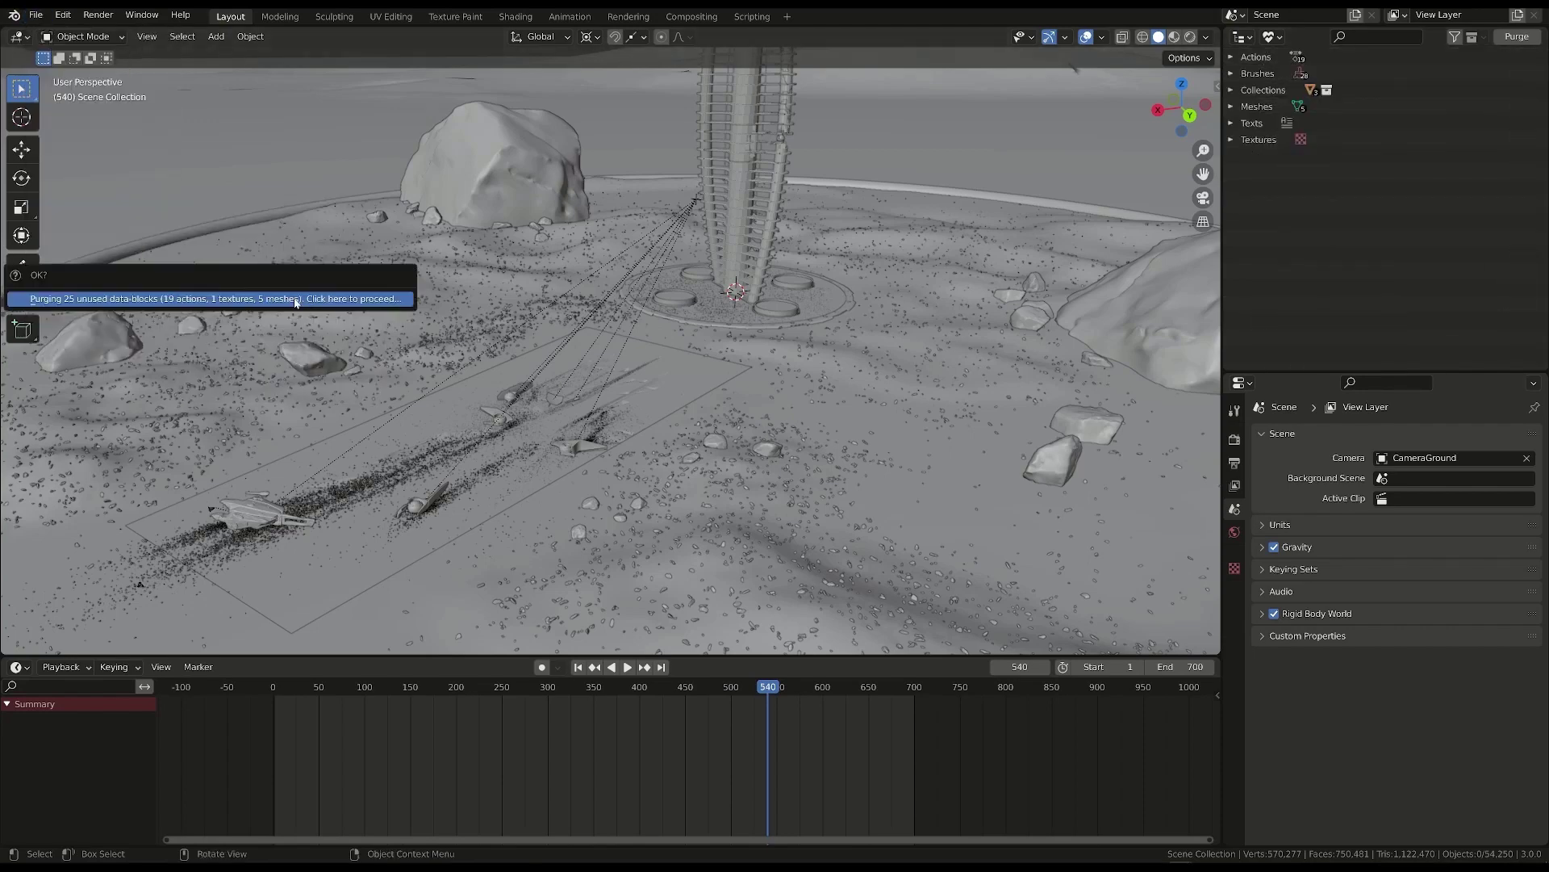
click(348, 300)
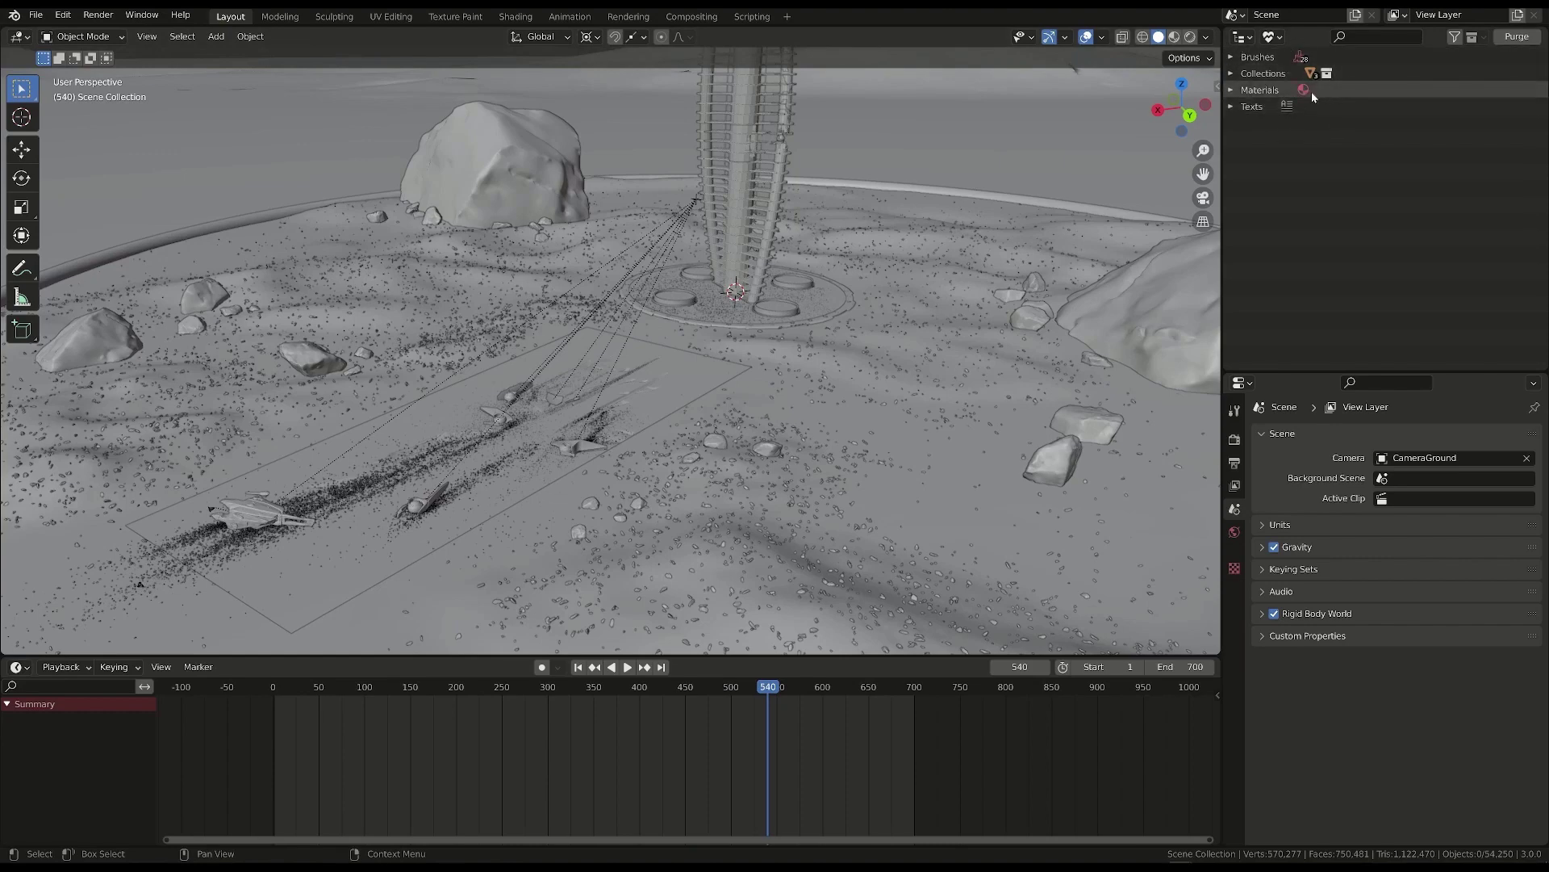
middle_drag(652, 321, 658, 317)
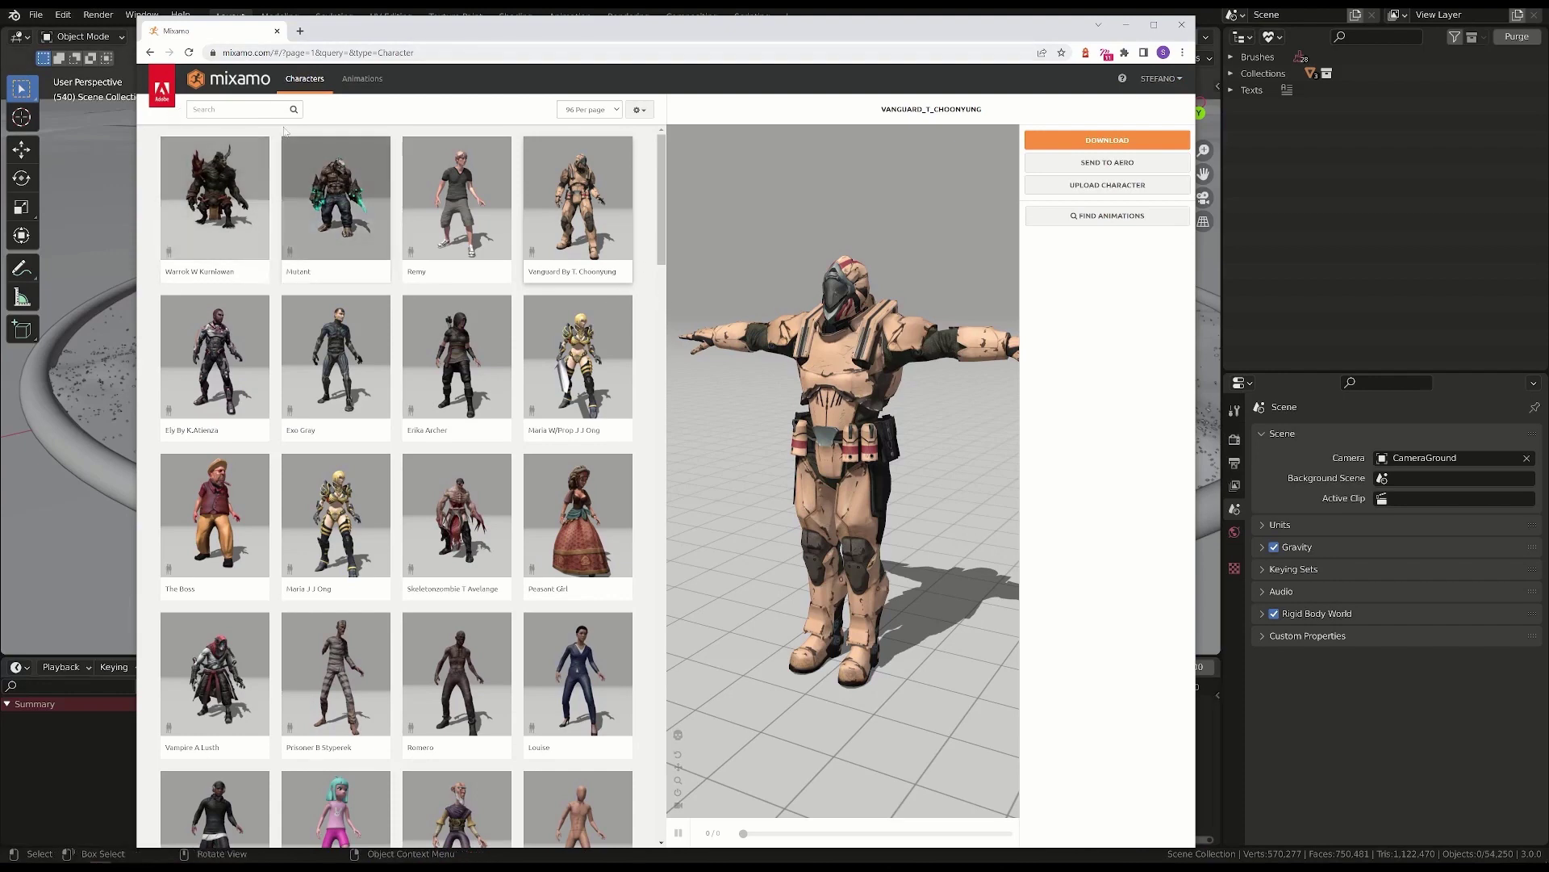
- Maximize the Chrome window showing Mixamo's Characters page with Vanguard previewed
mouse_move(661, 198)
mouse_down()
mouse_move(661, 774)
mouse_move(661, 196)
mouse_up()
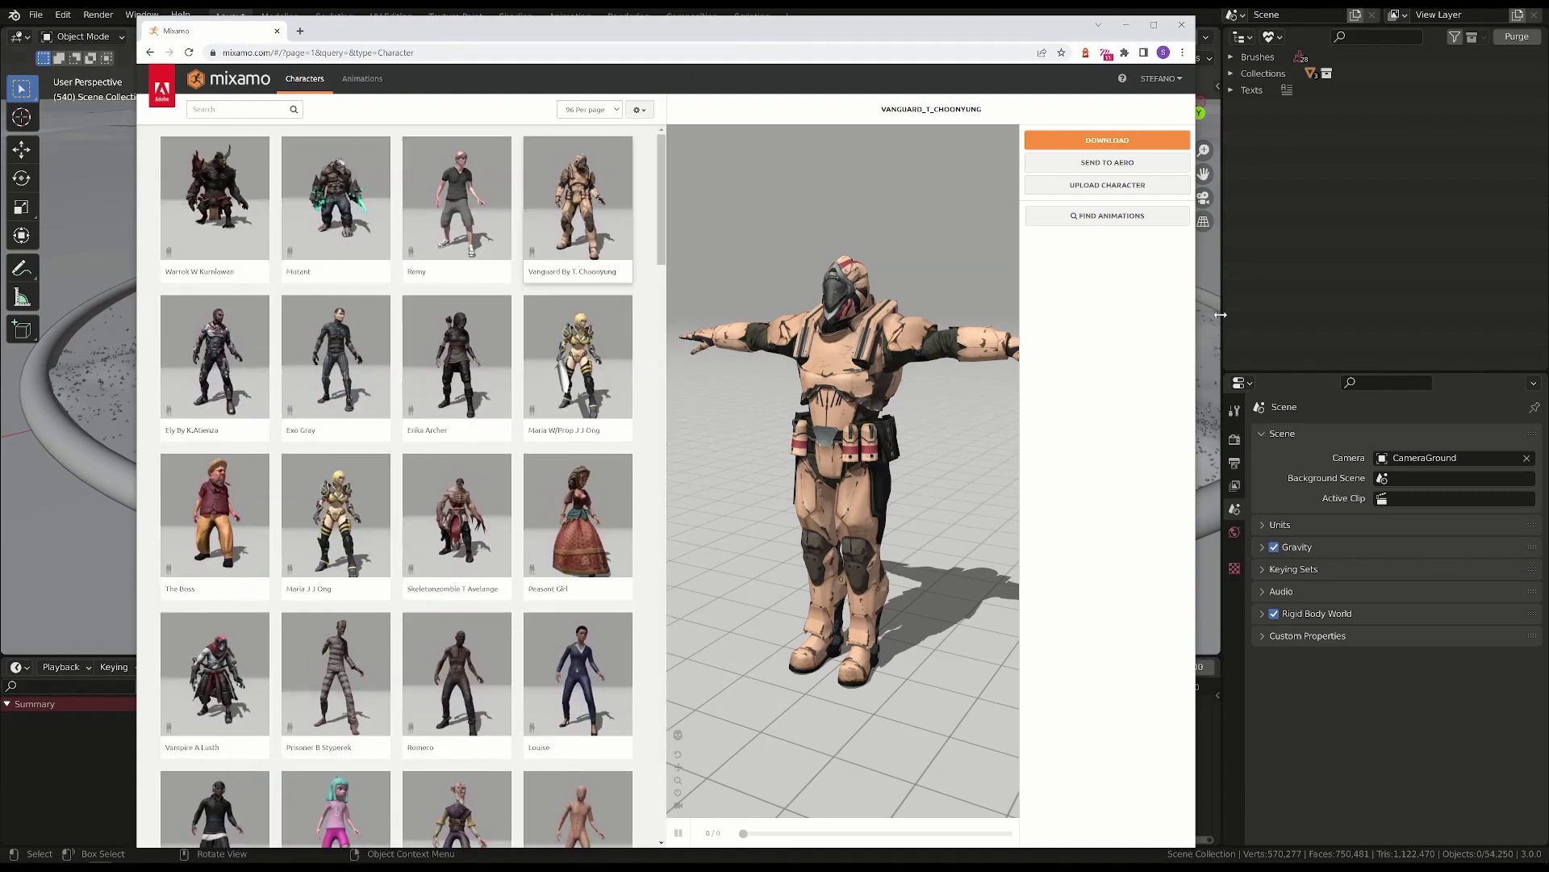
click(1155, 26)
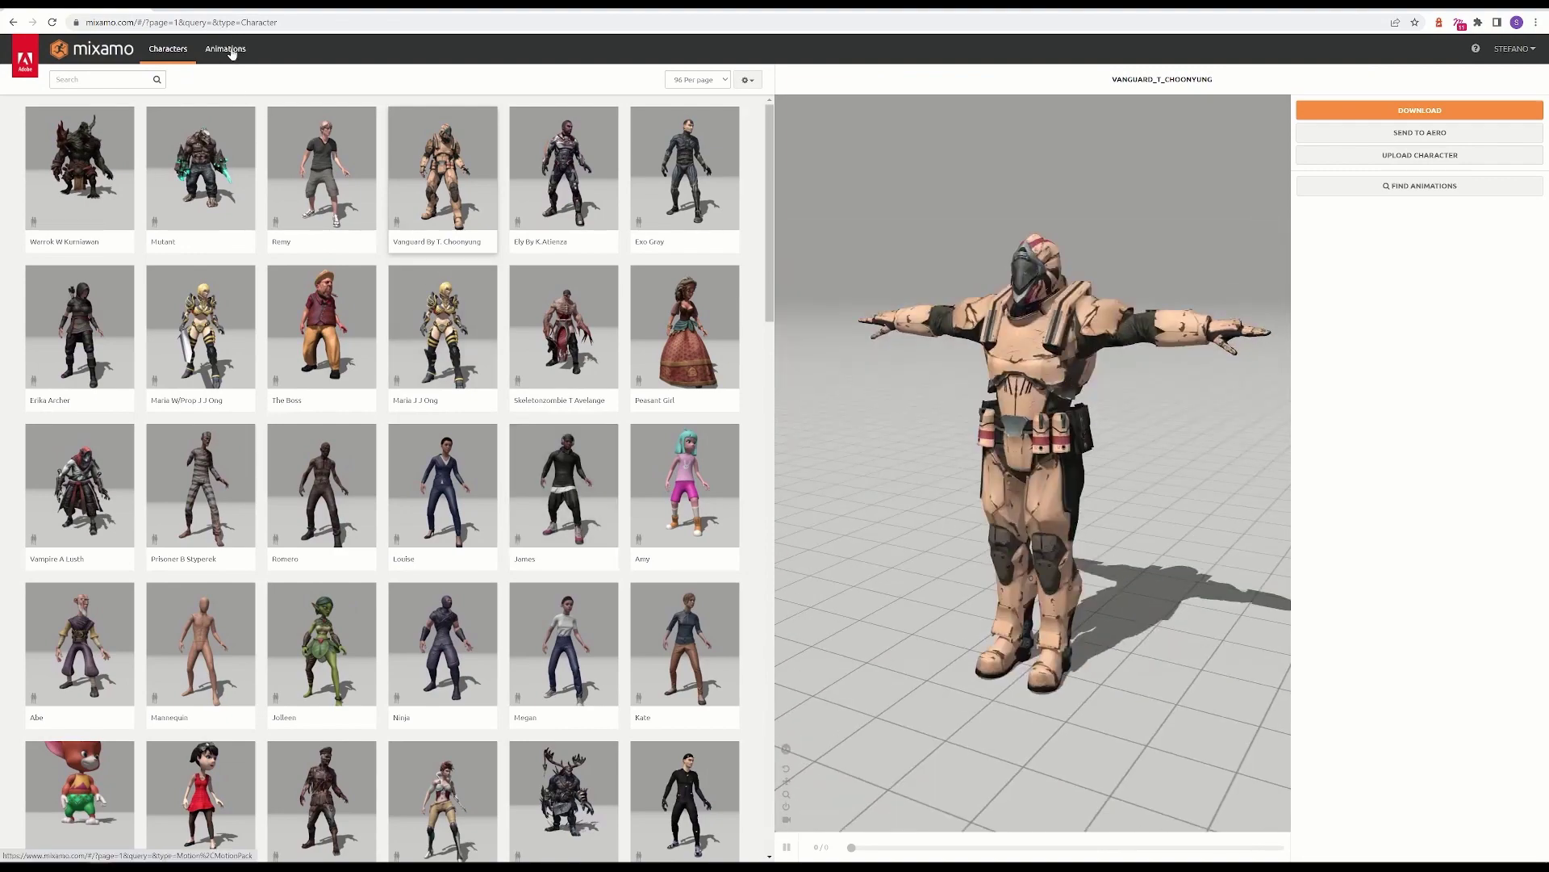
- Switch Mixamo to the Animations tab and bring the Chrome window back from the taskbar
click(226, 49)
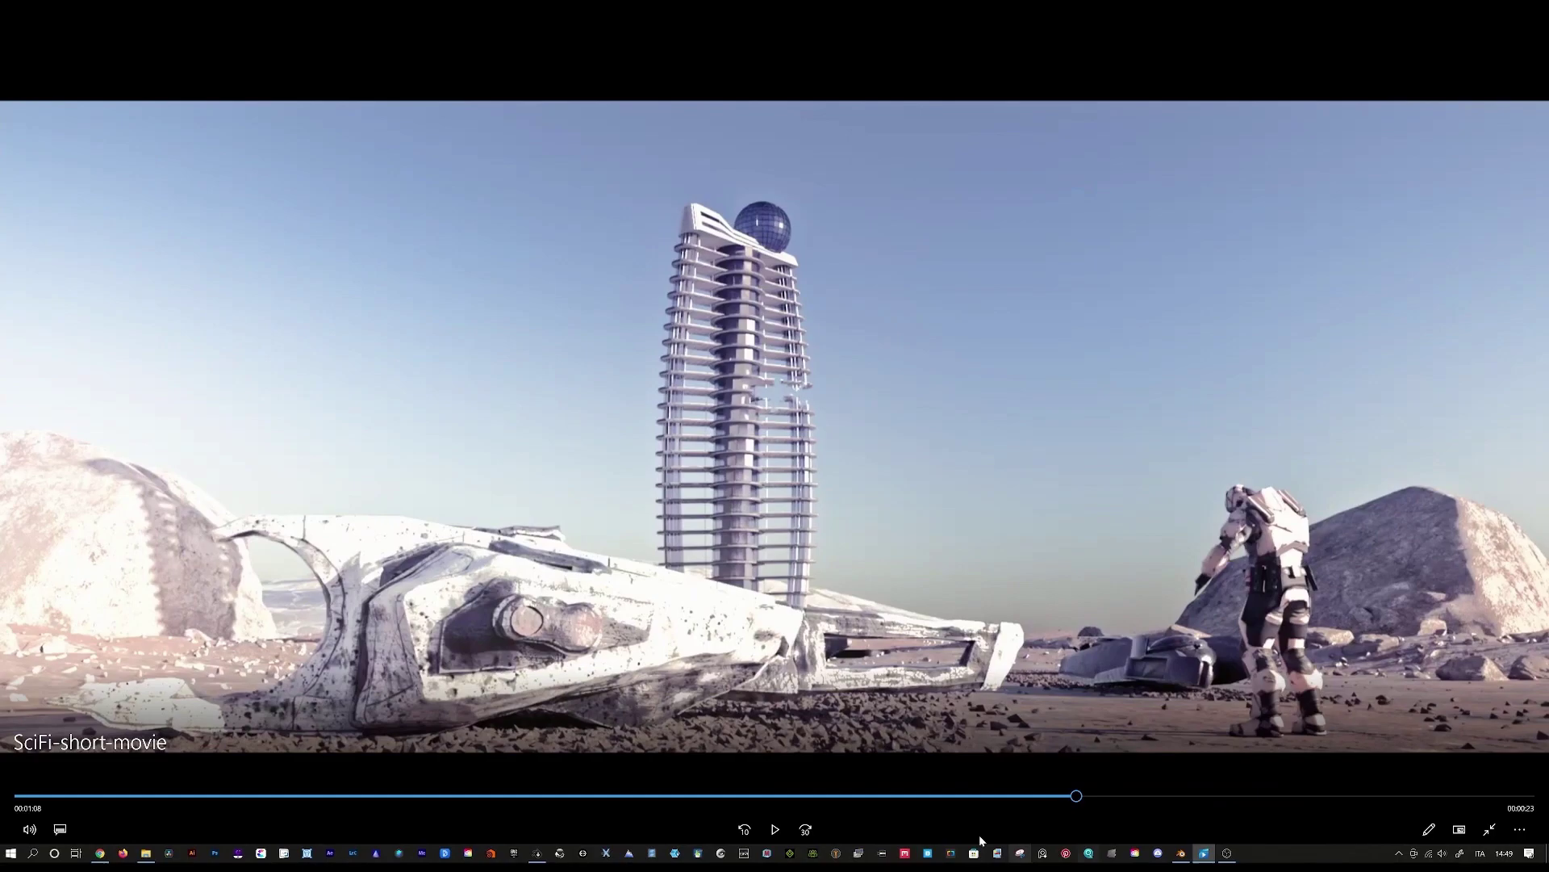
click(100, 853)
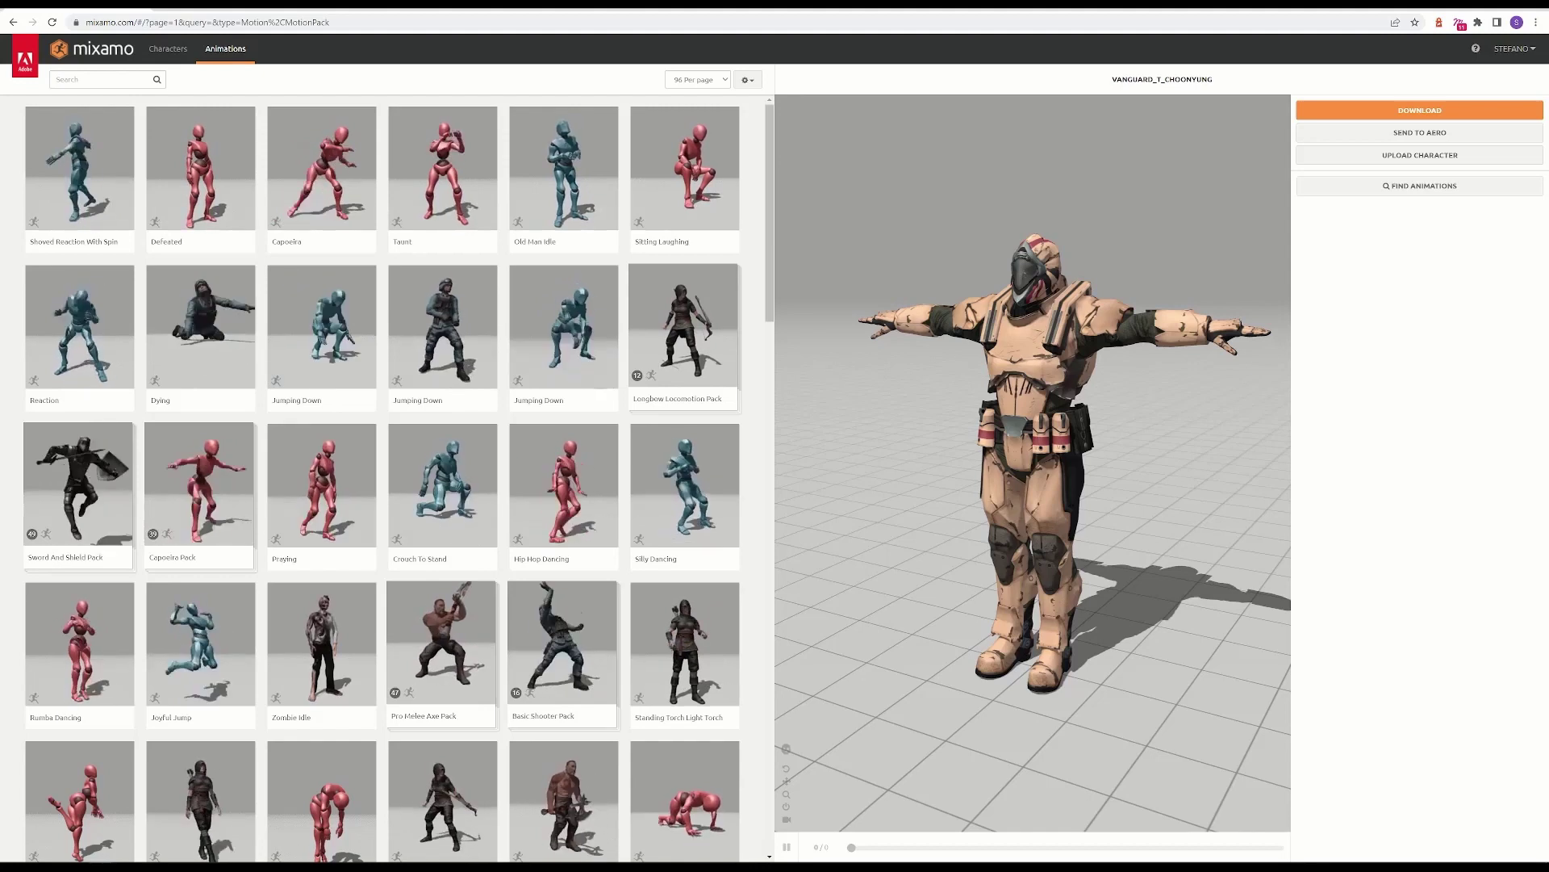
- Search animations for 'stand up' and preview the Standing Up motion on Vanguard
click(101, 79)
text(stand up)
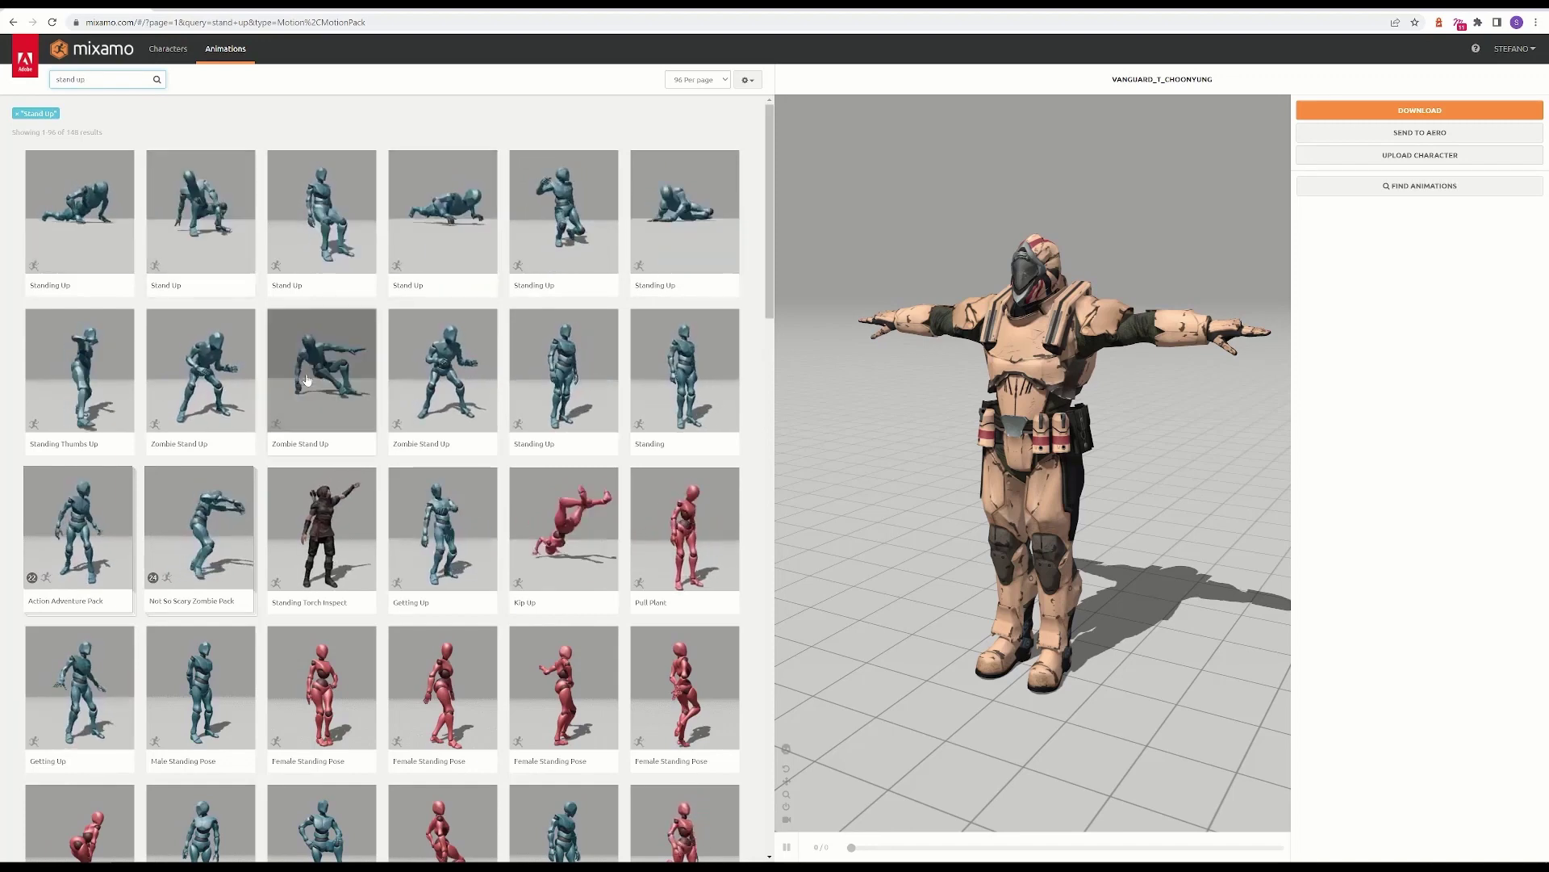
click(456, 219)
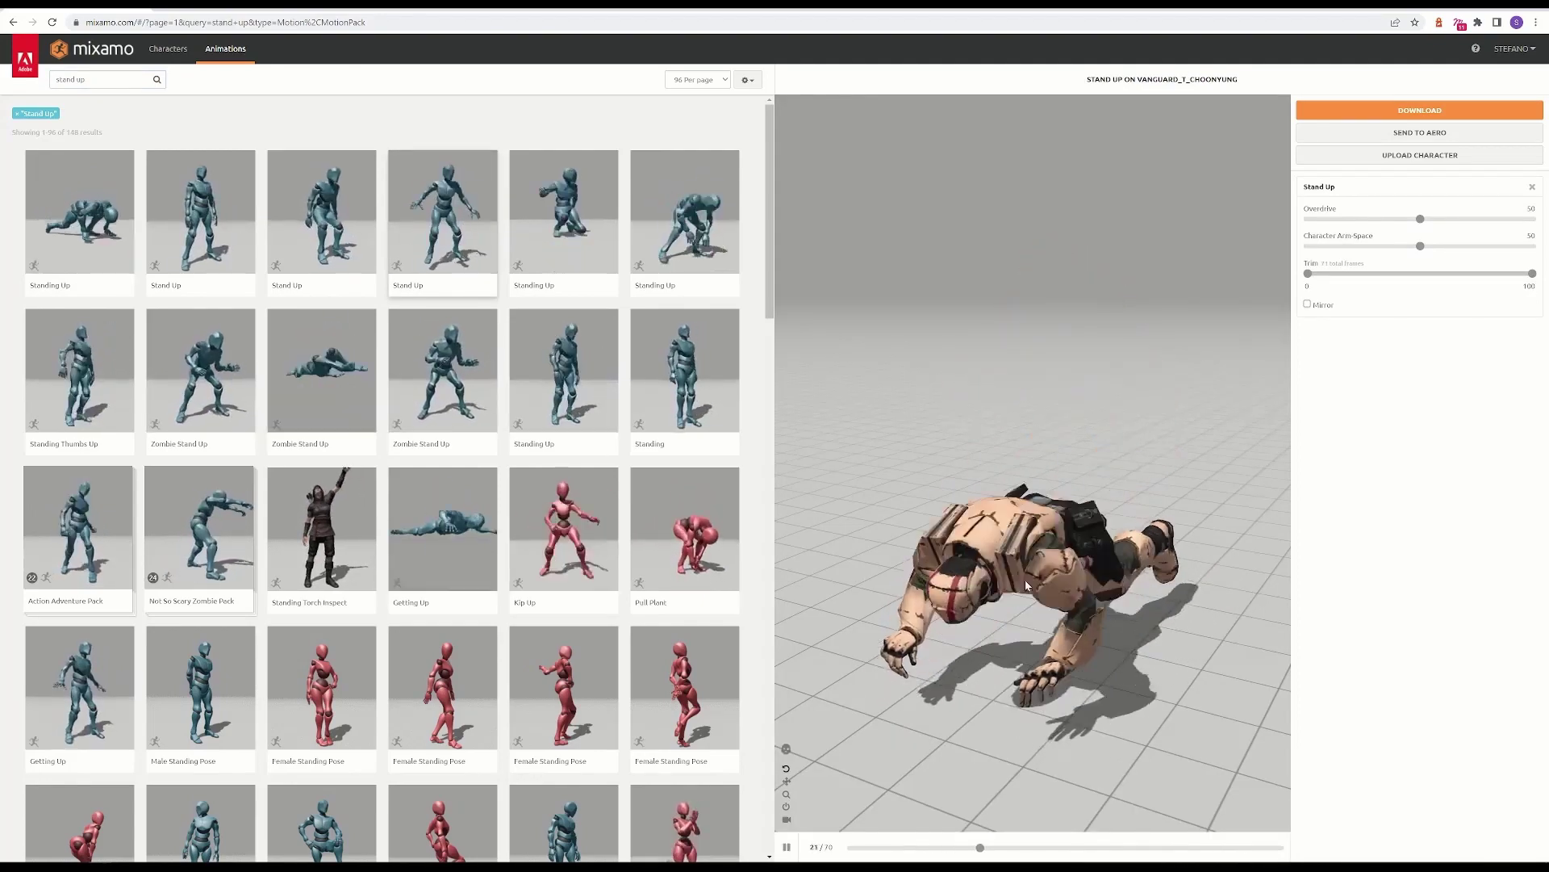
click(683, 218)
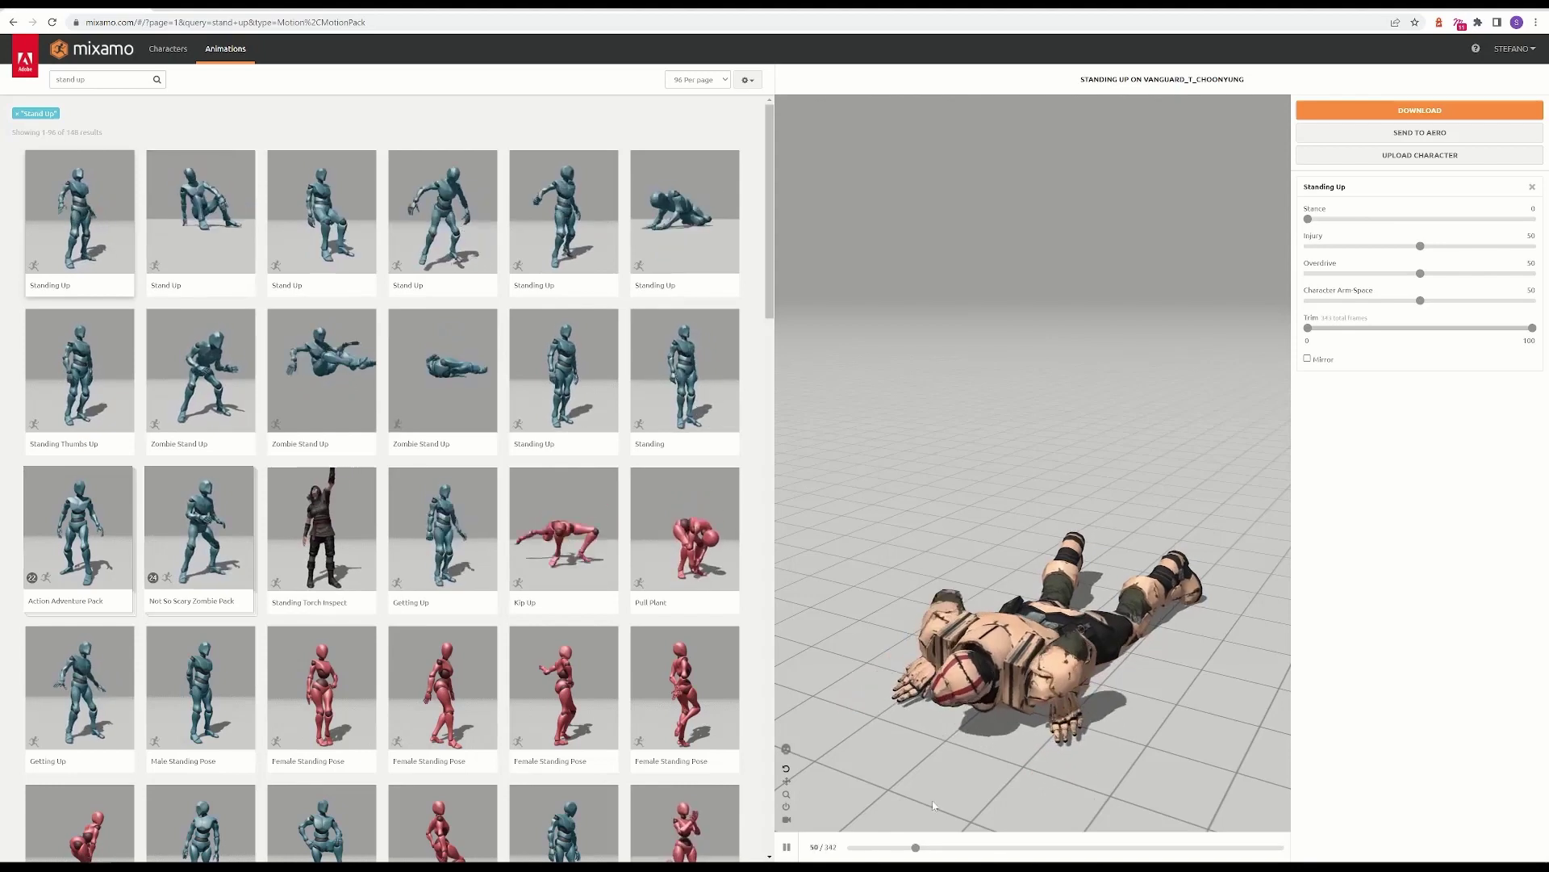
click(787, 847)
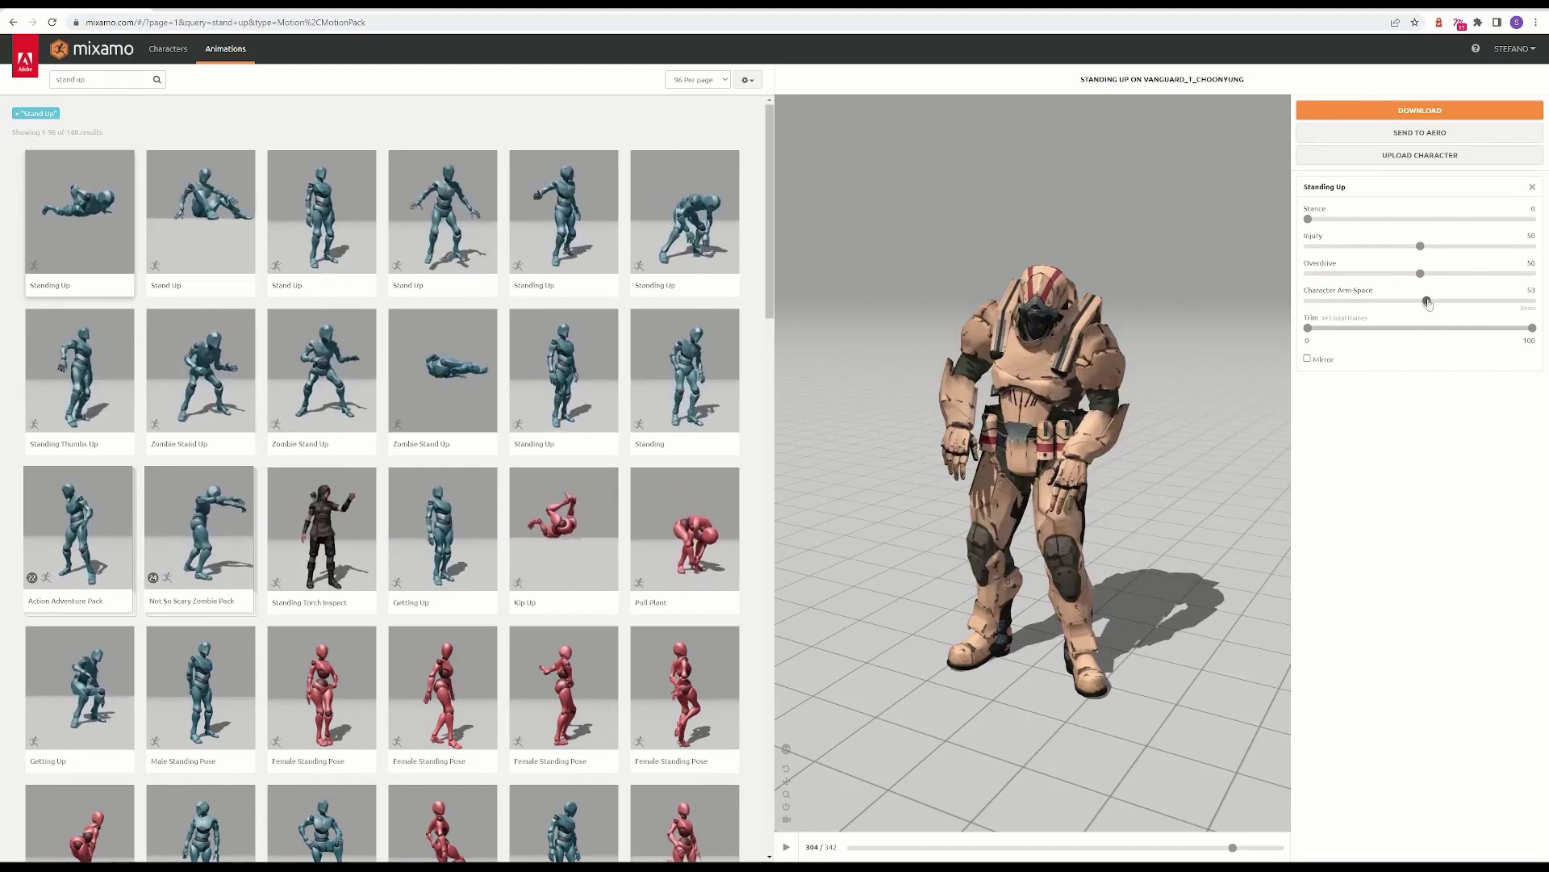
- Set Character Arm-Space to 59 and download the animation as FBX Binary (.fbx)
drag(1427, 301, 1441, 302)
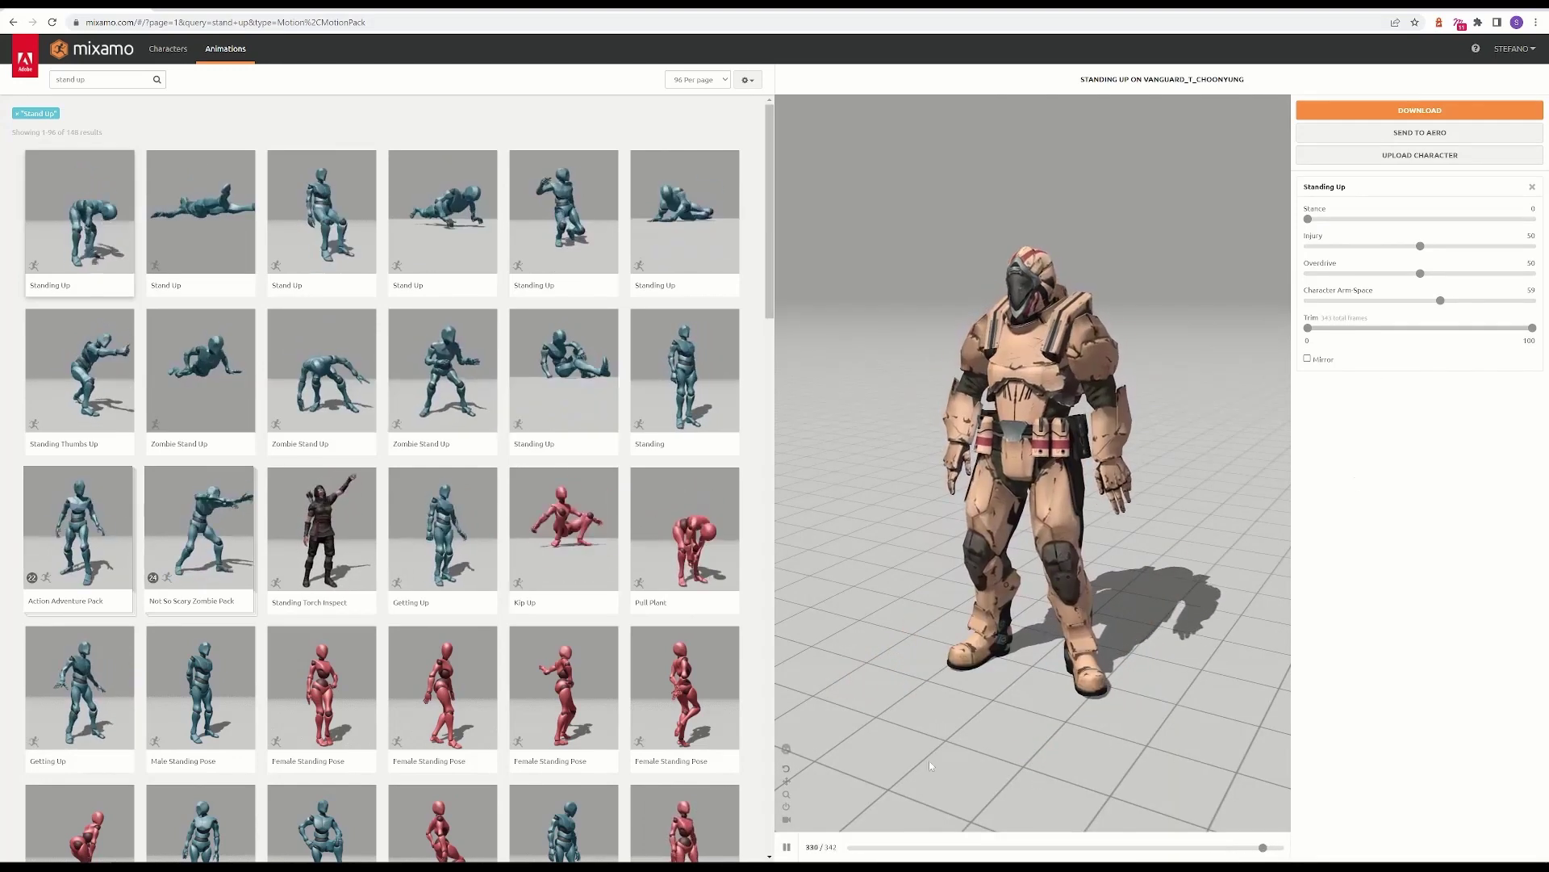
click(933, 846)
drag(932, 847, 1190, 846)
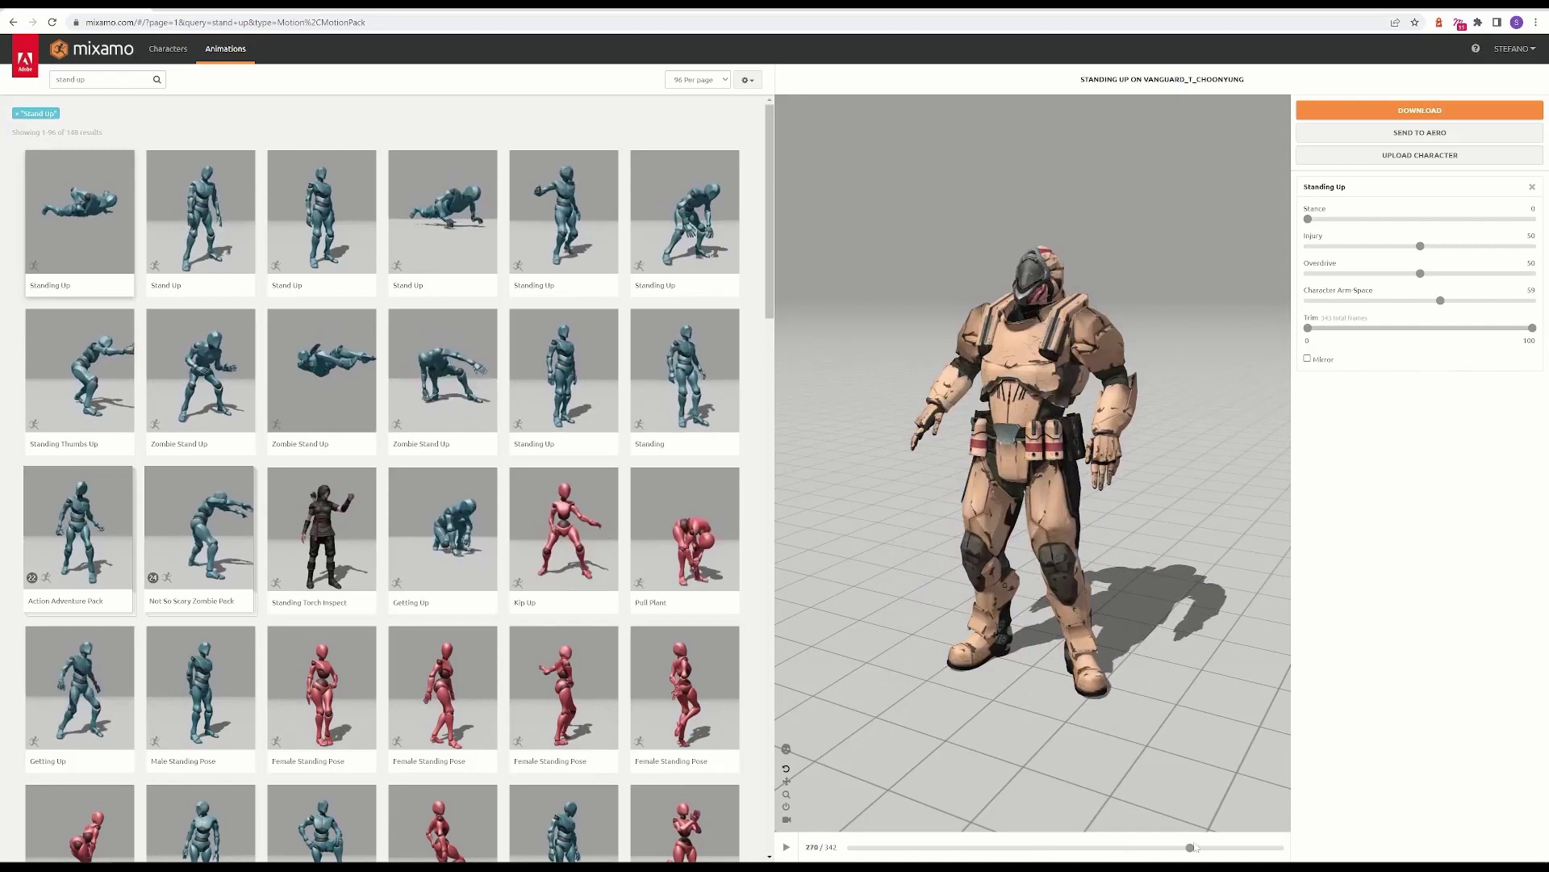
click(1419, 110)
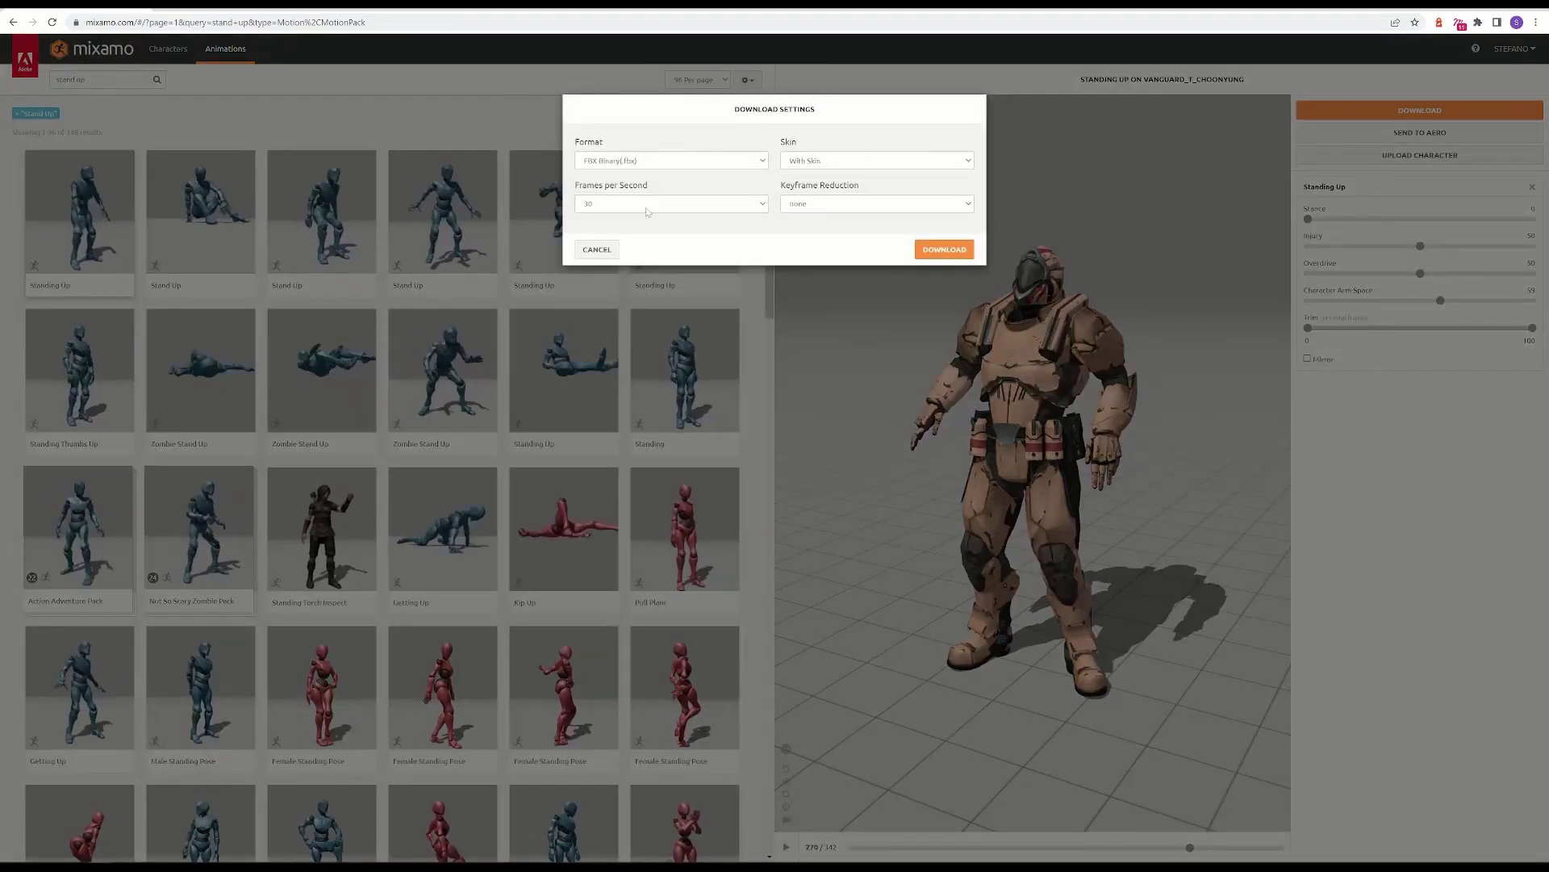
click(651, 161)
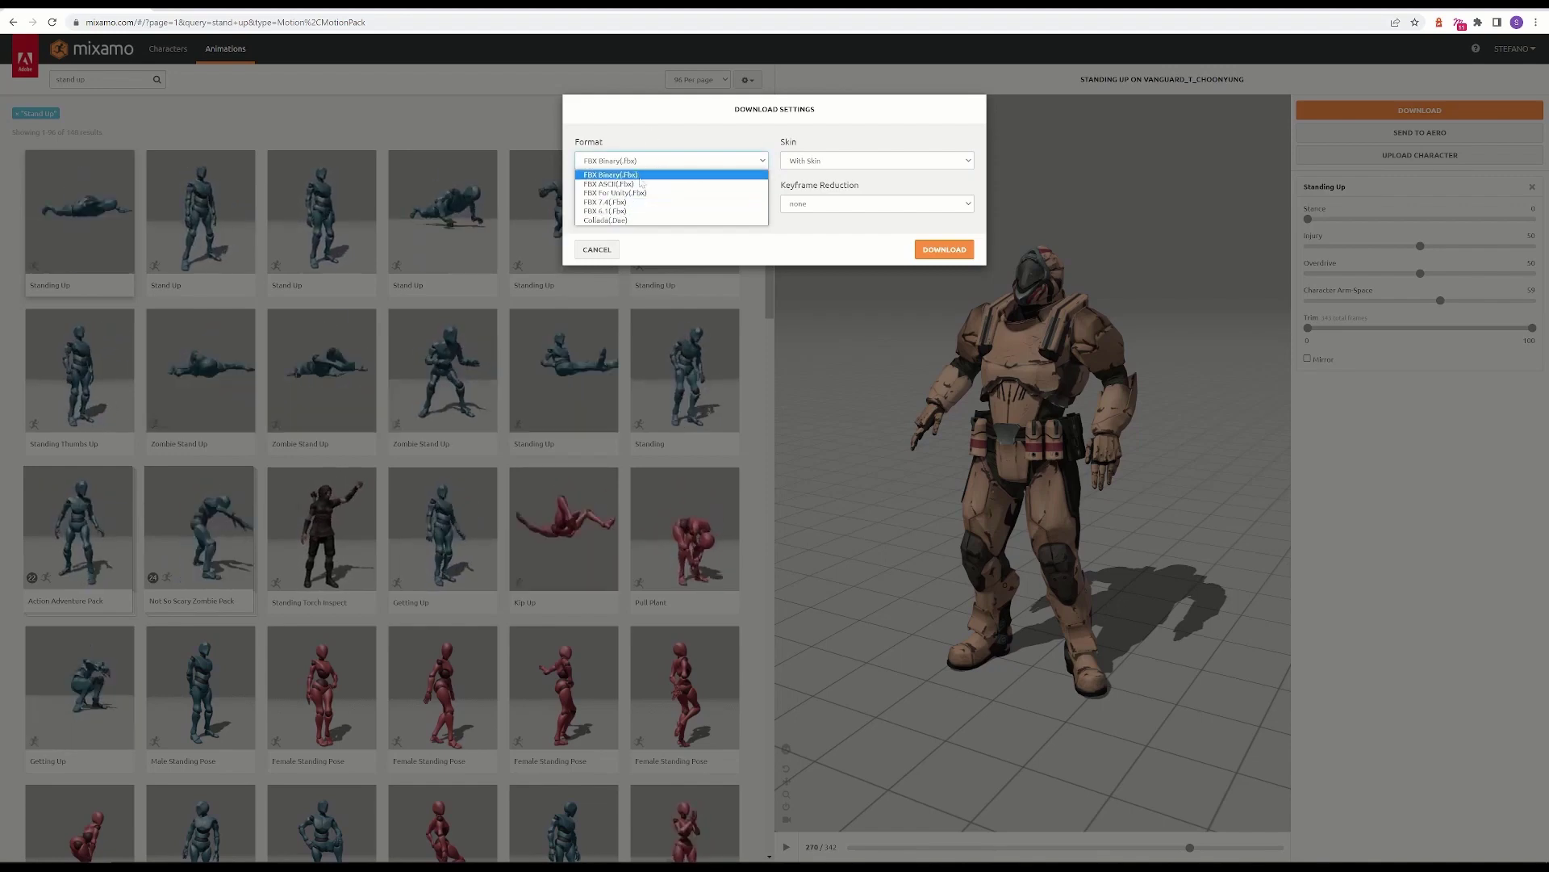
click(611, 174)
click(953, 257)
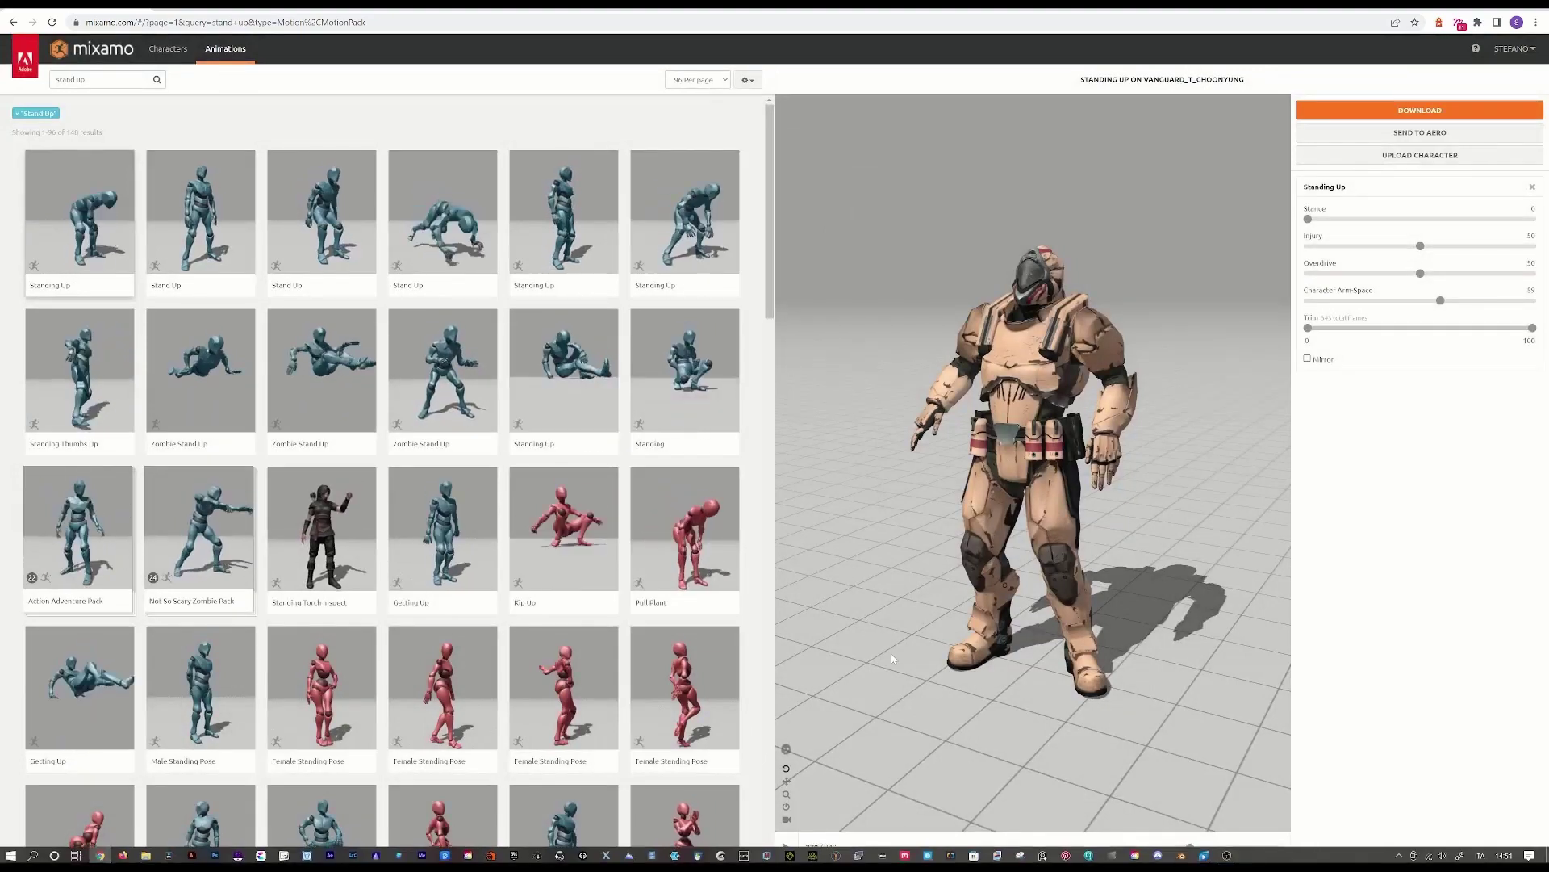
- In Blender, import the downloaded Mixamo FBX file via File > Import > FBX
click(1182, 854)
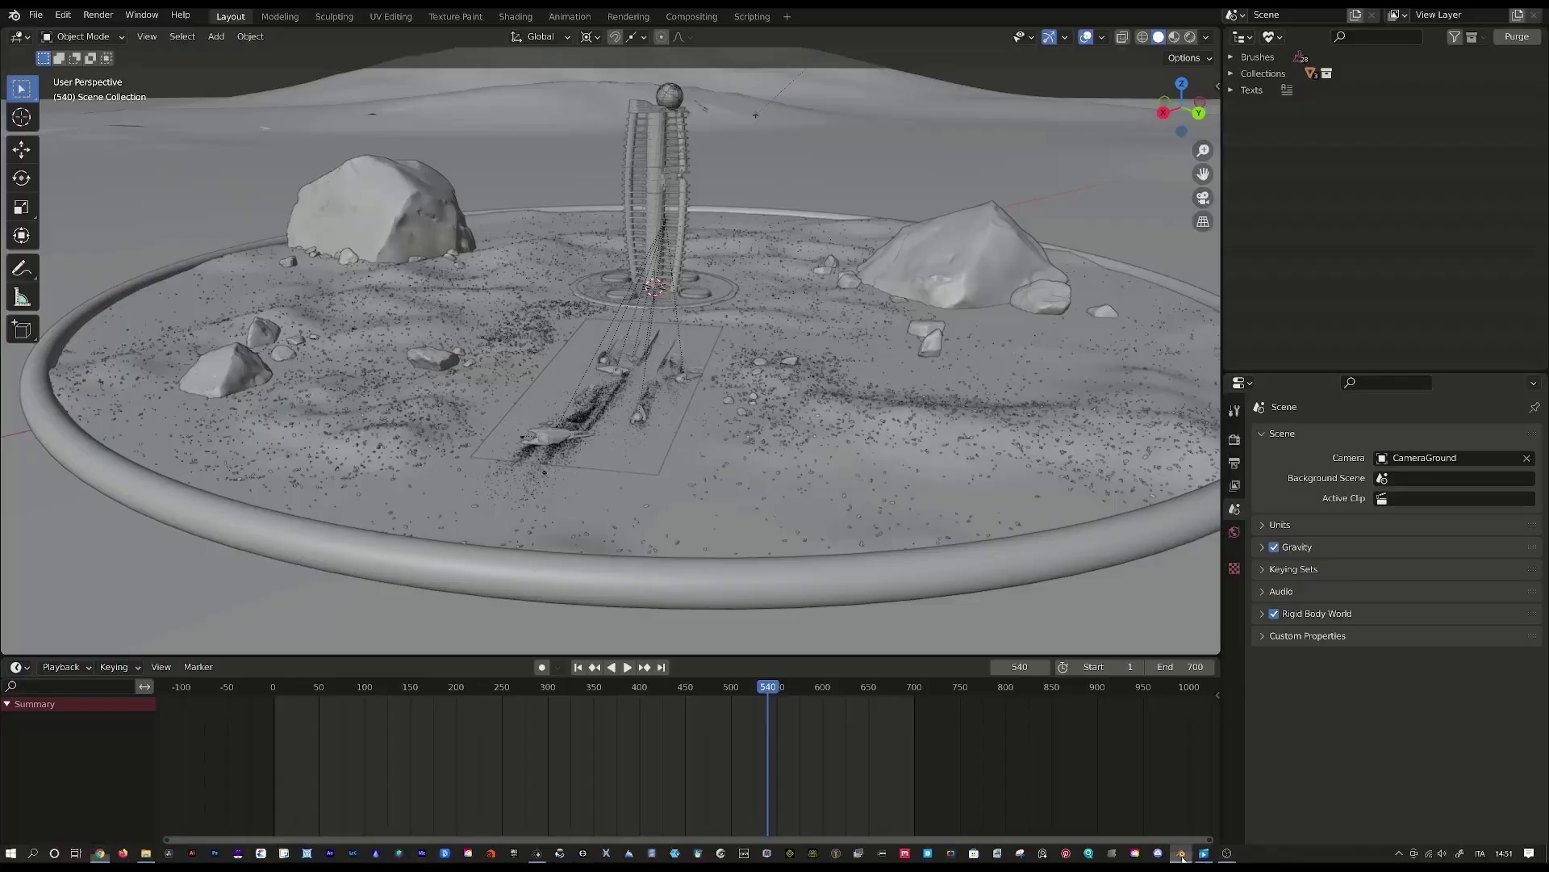
scroll(720, 411, up, 4)
click(43, 19)
mouse_move(91, 242)
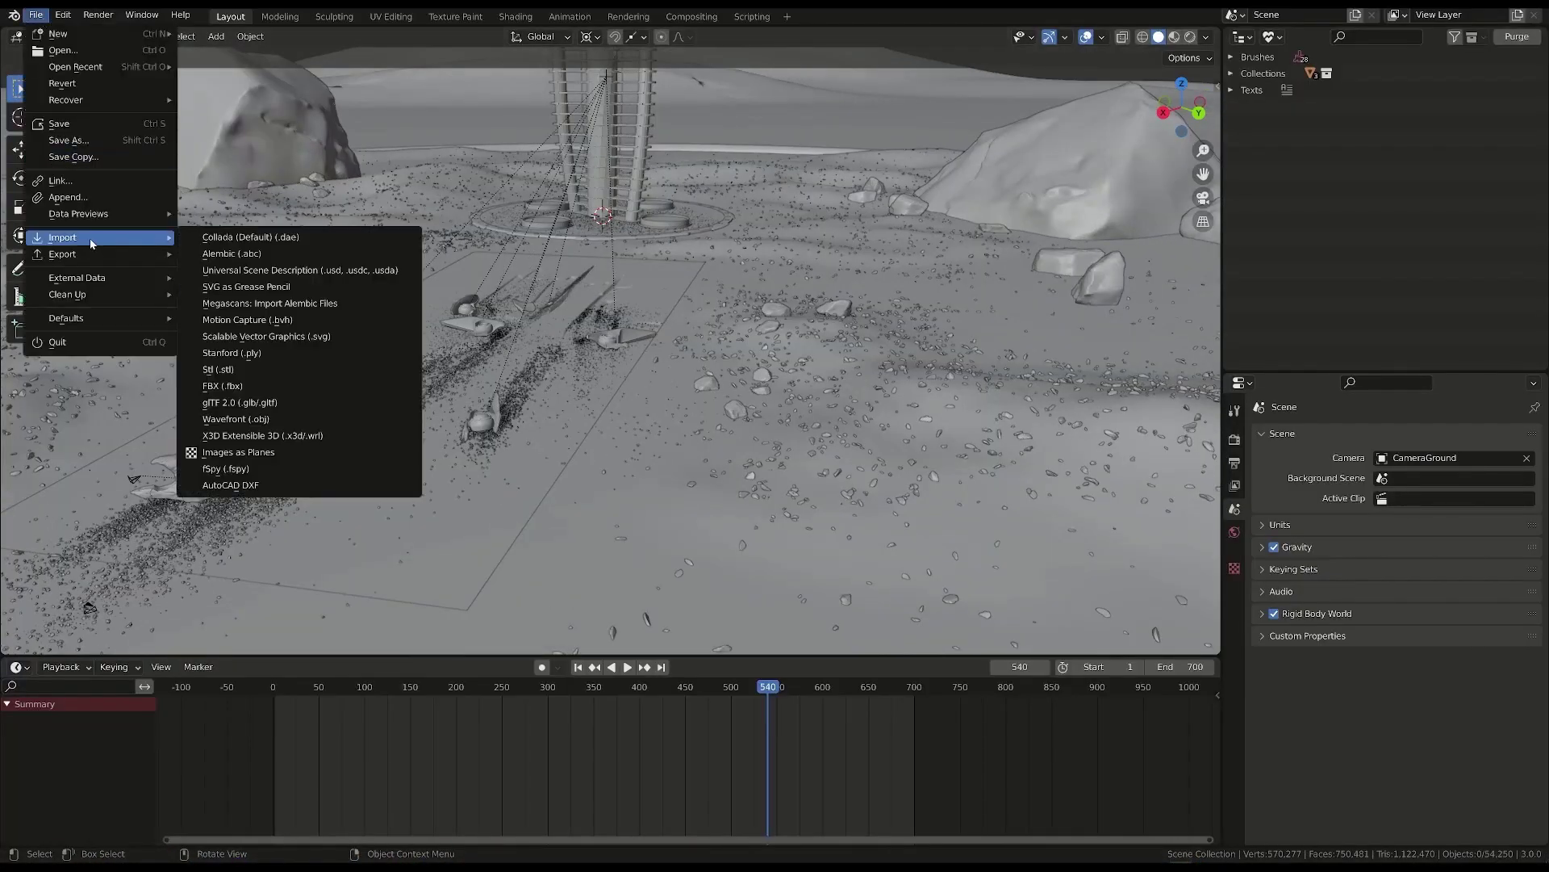
click(239, 394)
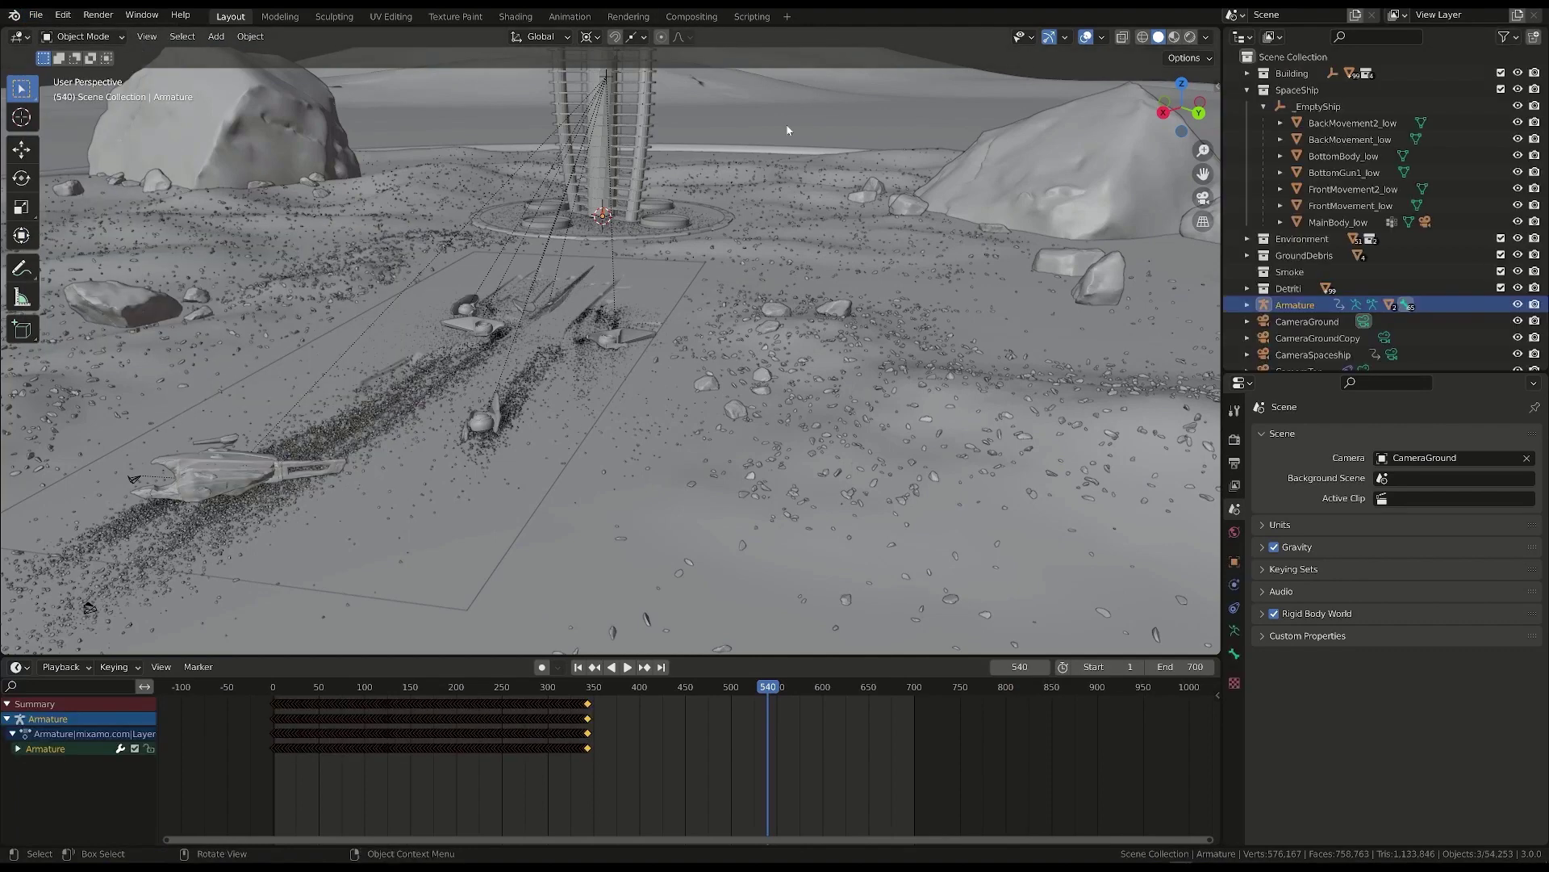
- Expand the Armature in the Outliner and, from top view, move it beside the crashed ship
scroll(617, 195, up, 5)
middle_drag(620, 184, 583, 236)
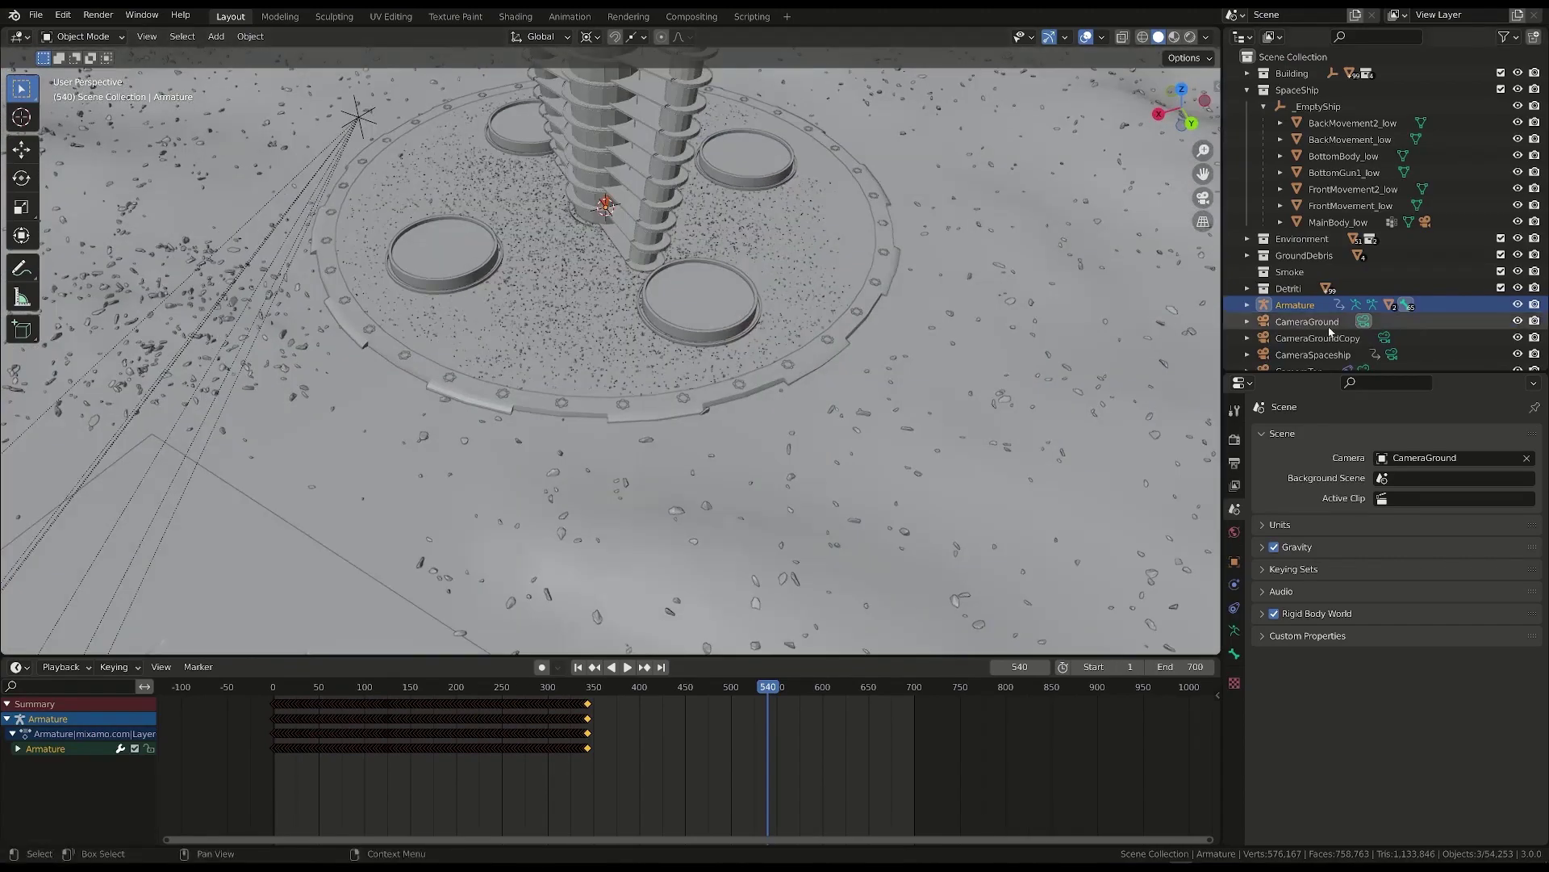
drag(1309, 390, 1308, 470)
click(1248, 304)
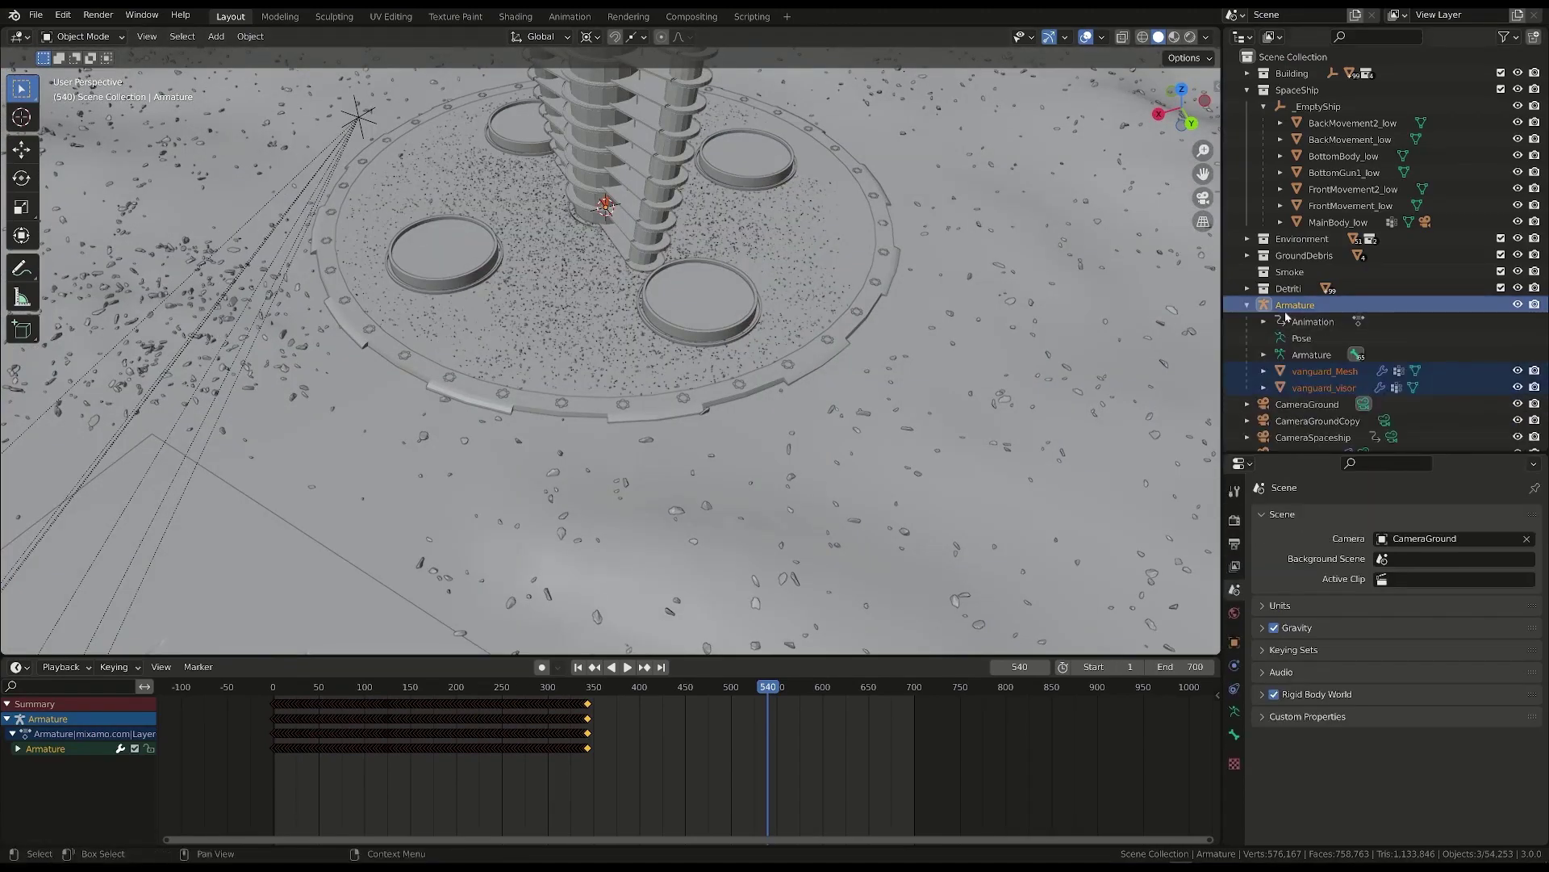
scroll(606, 320, down, 4)
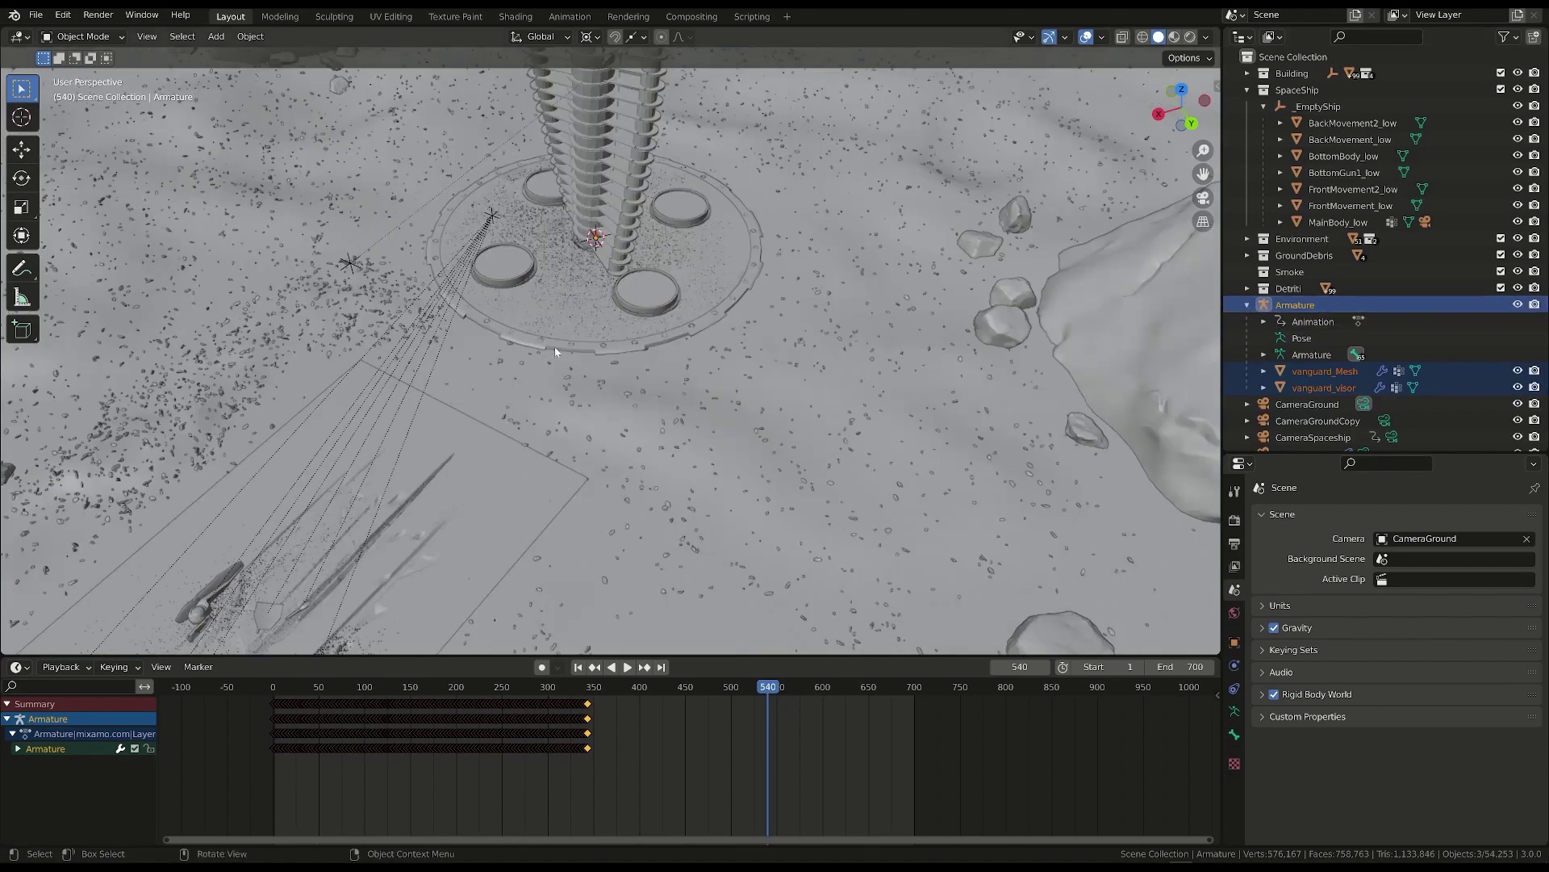
scroll(564, 344, down, 2)
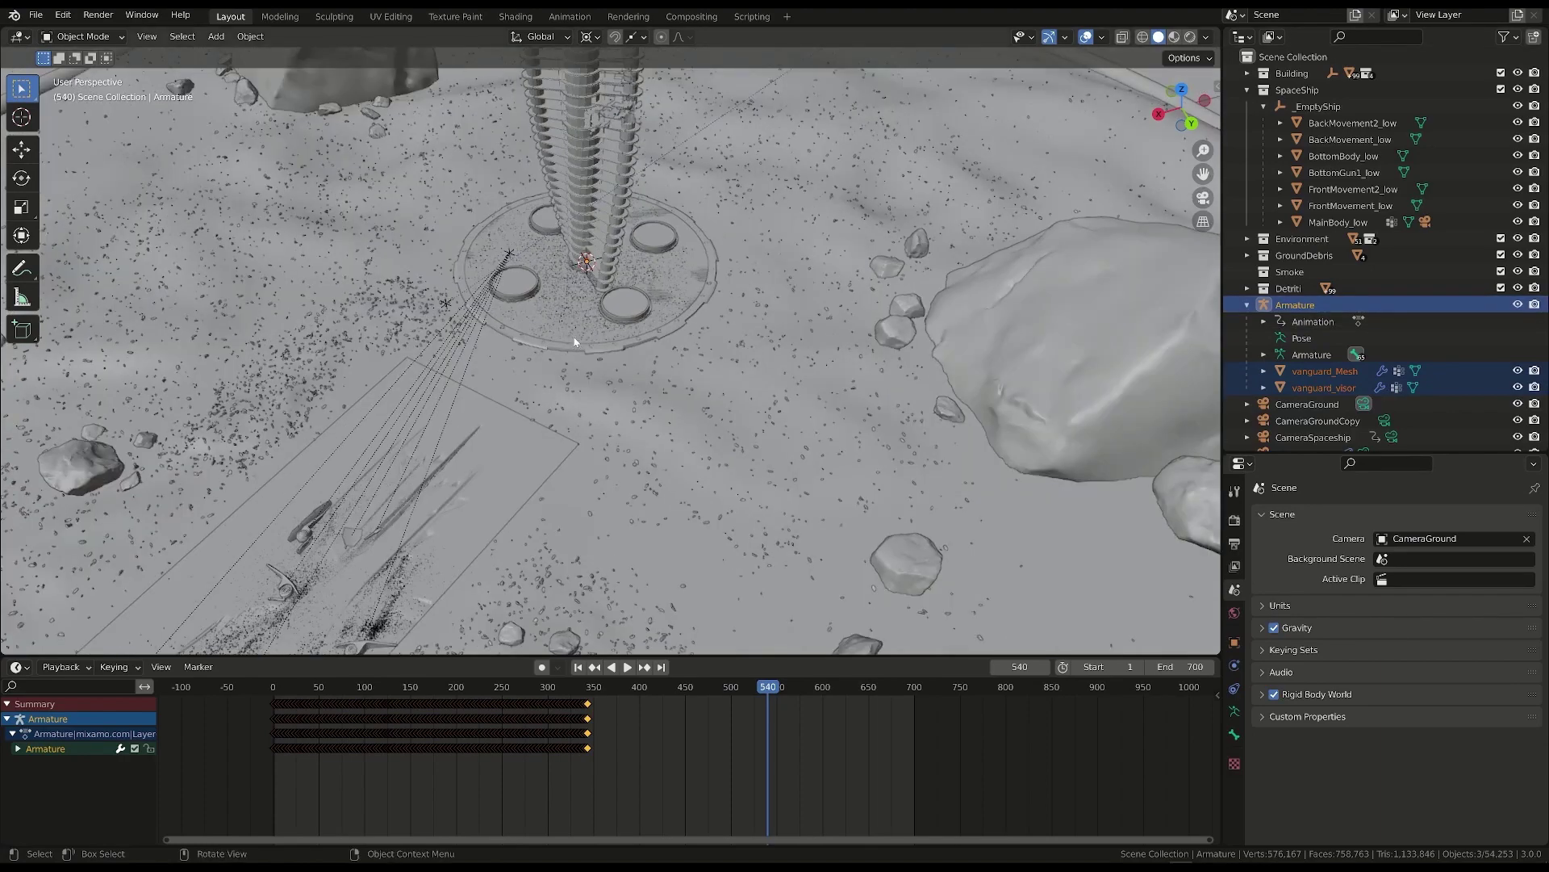
key(KP_7)
shift+middle_drag(811, 204, 574, 401)
key(g)
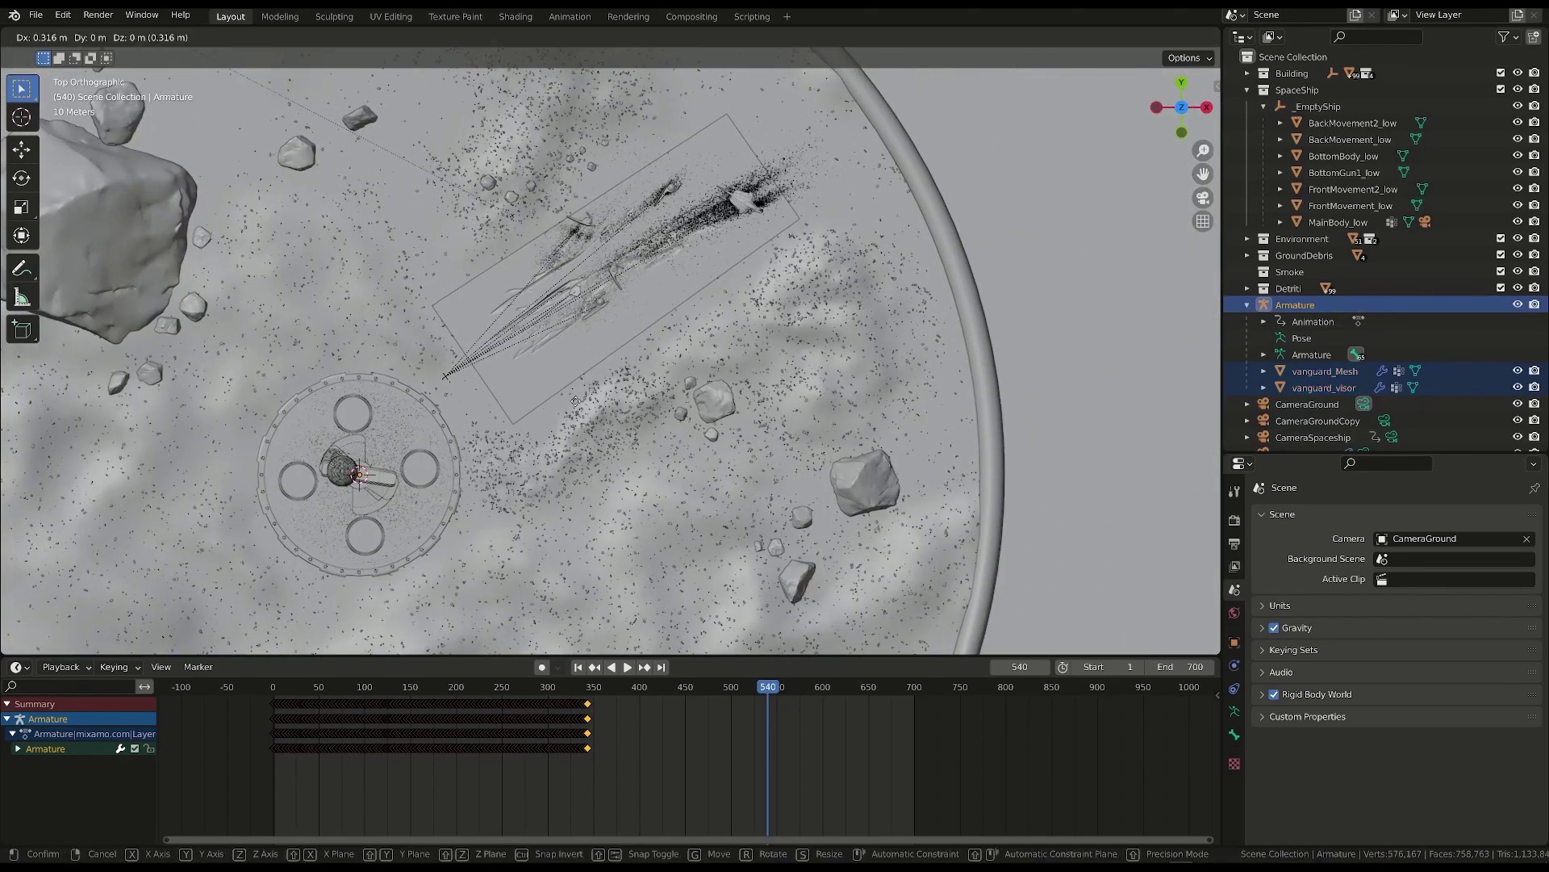
click(813, 146)
middle_drag(813, 146, 729, 143)
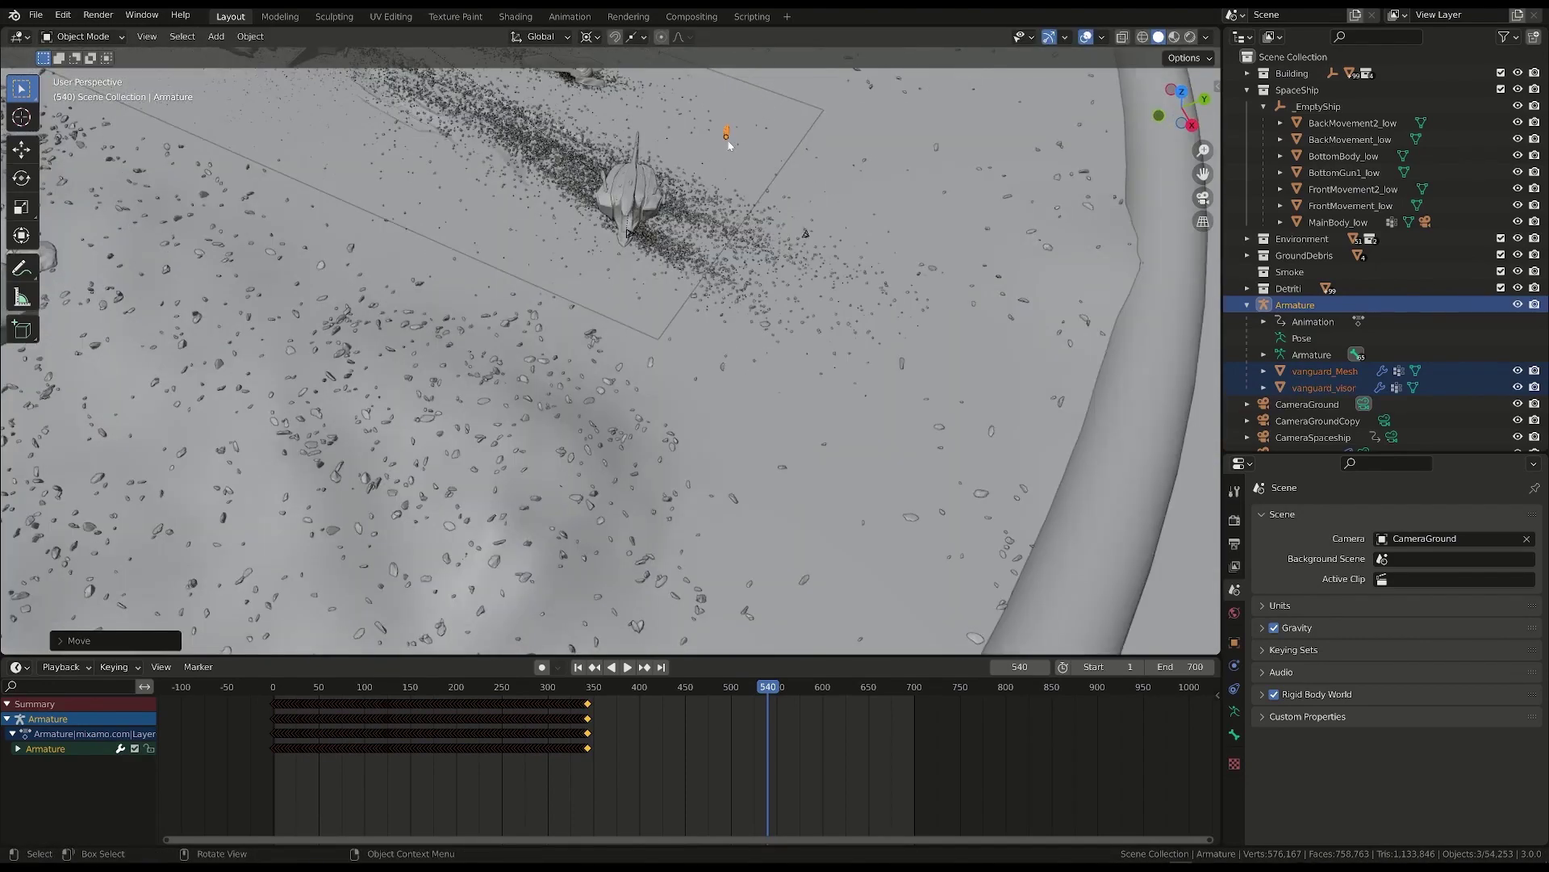
- Frame the Armature from a low side-on view and enable the viewport Move gizmo
key(KP_Decimal)
scroll(546, 387, down, 4)
middle_drag(546, 387, 313, 684)
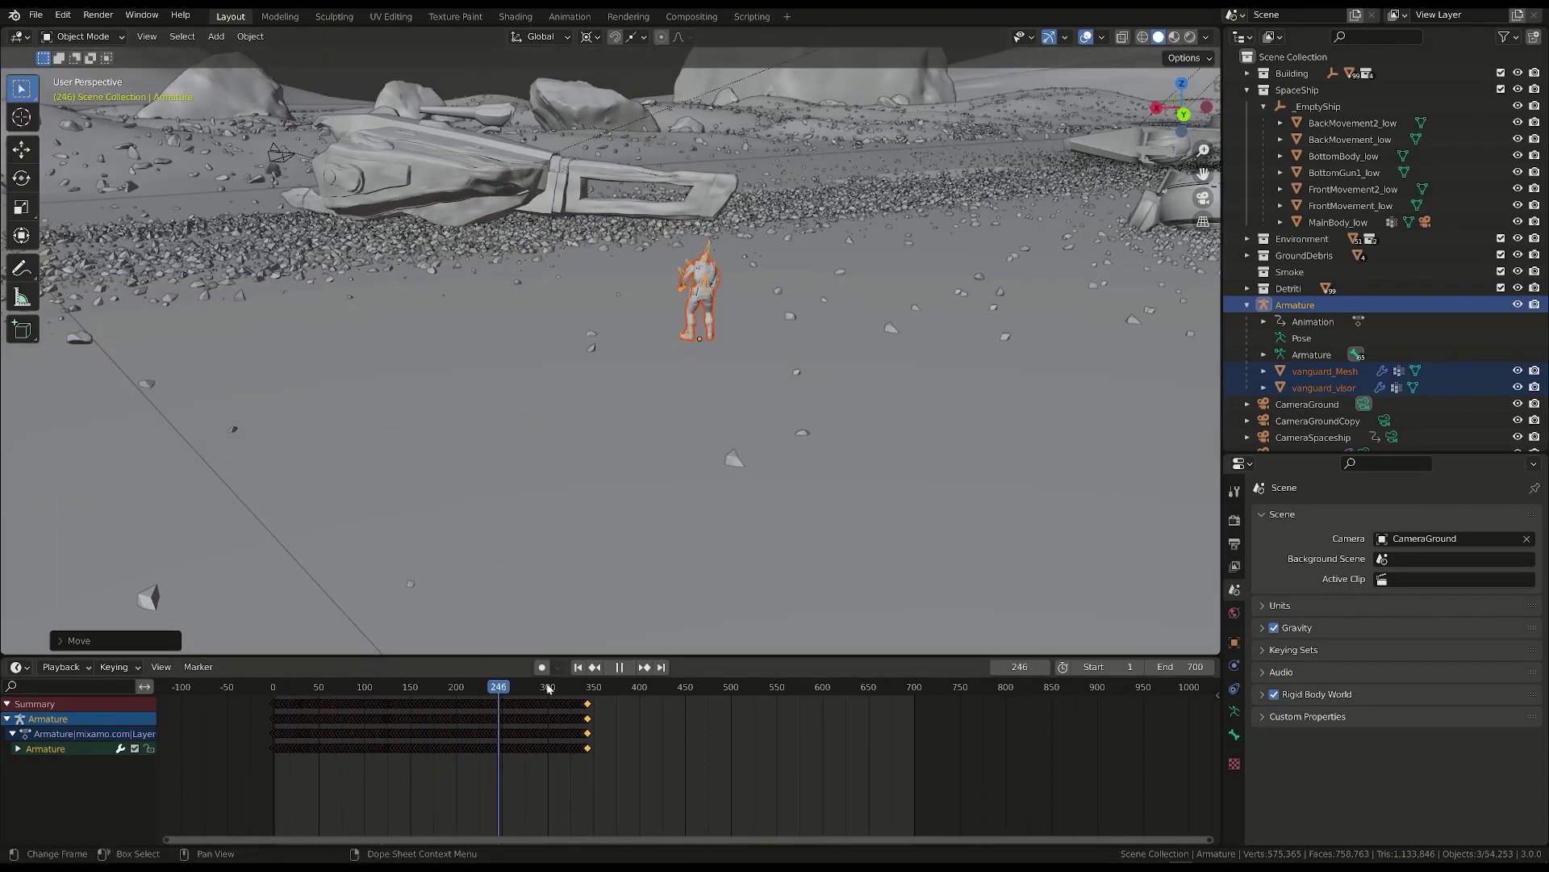
middle_drag(657, 282, 748, 313)
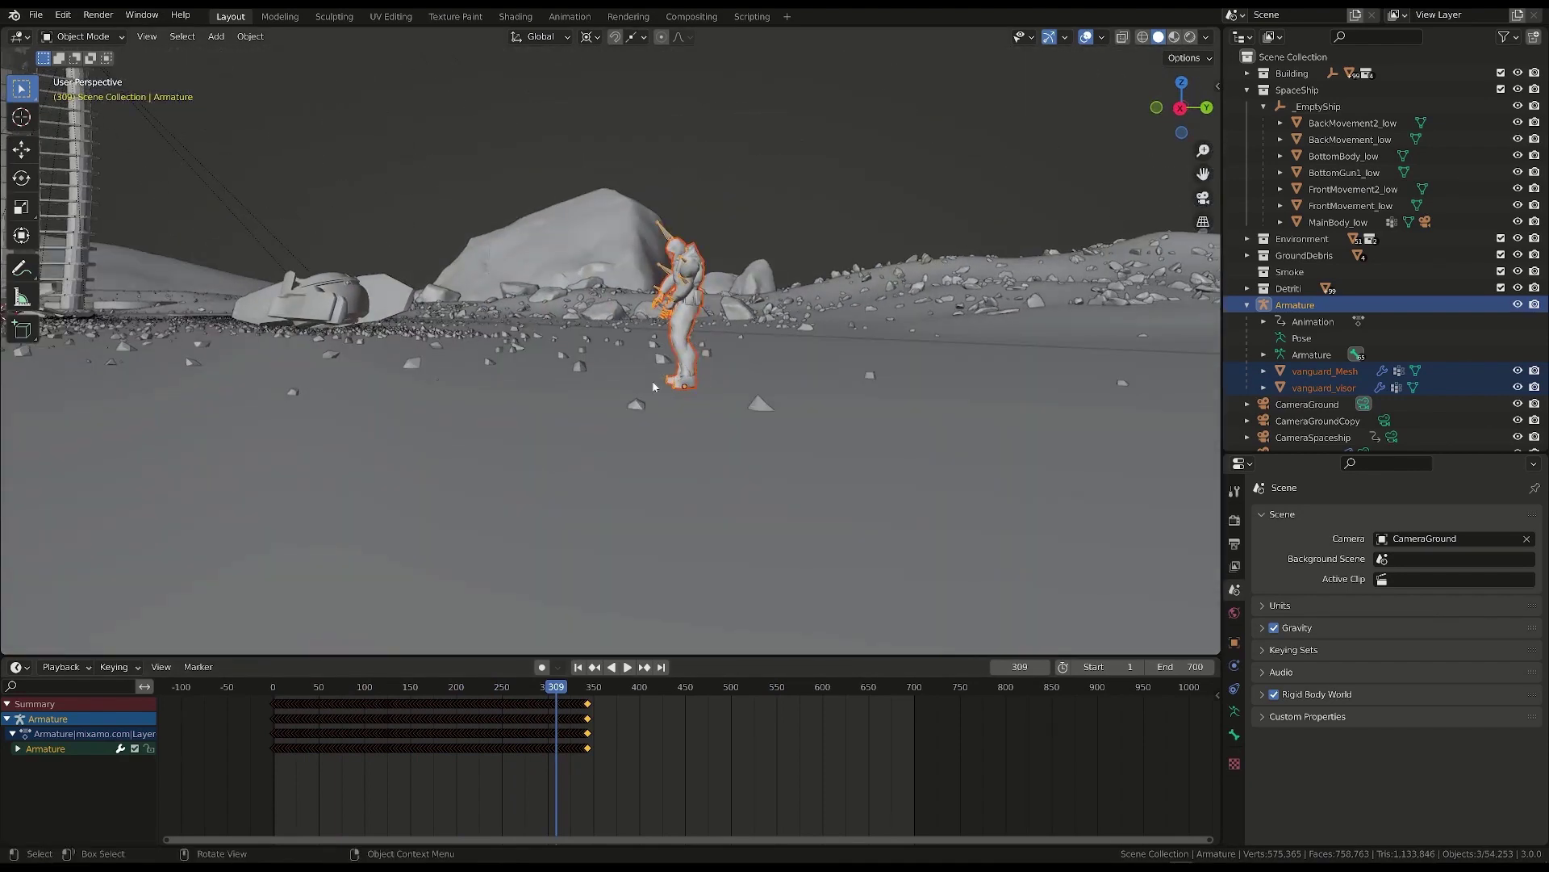
click(1065, 38)
click(1011, 192)
click(1065, 38)
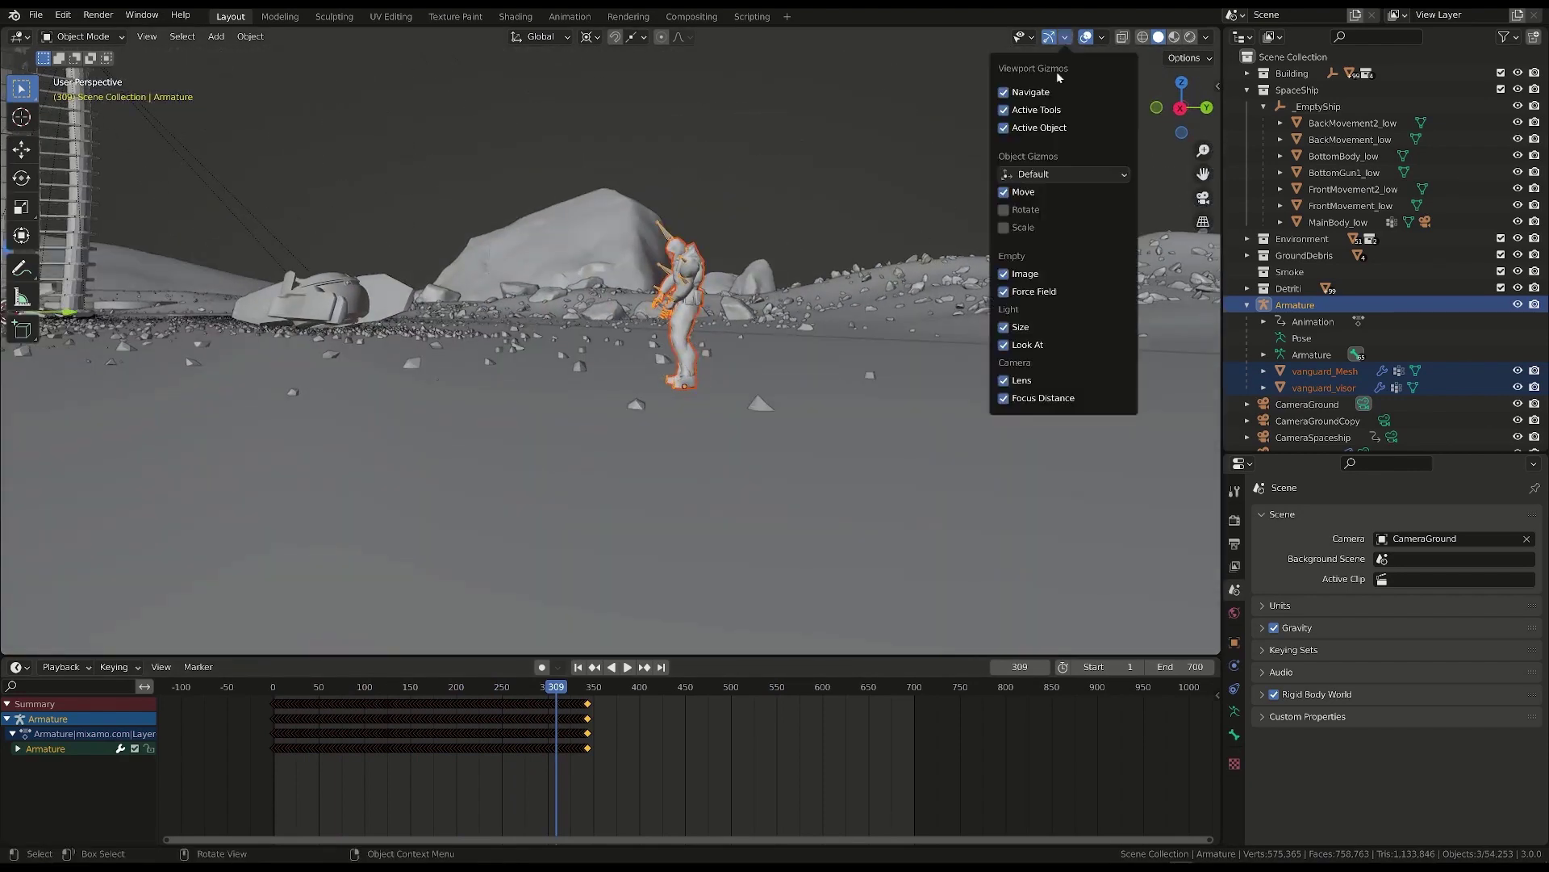
- At frame 346, lower the Armature about 0.17 m on Z so its feet meet the ground
click(689, 326)
middle_drag(785, 412, 779, 419)
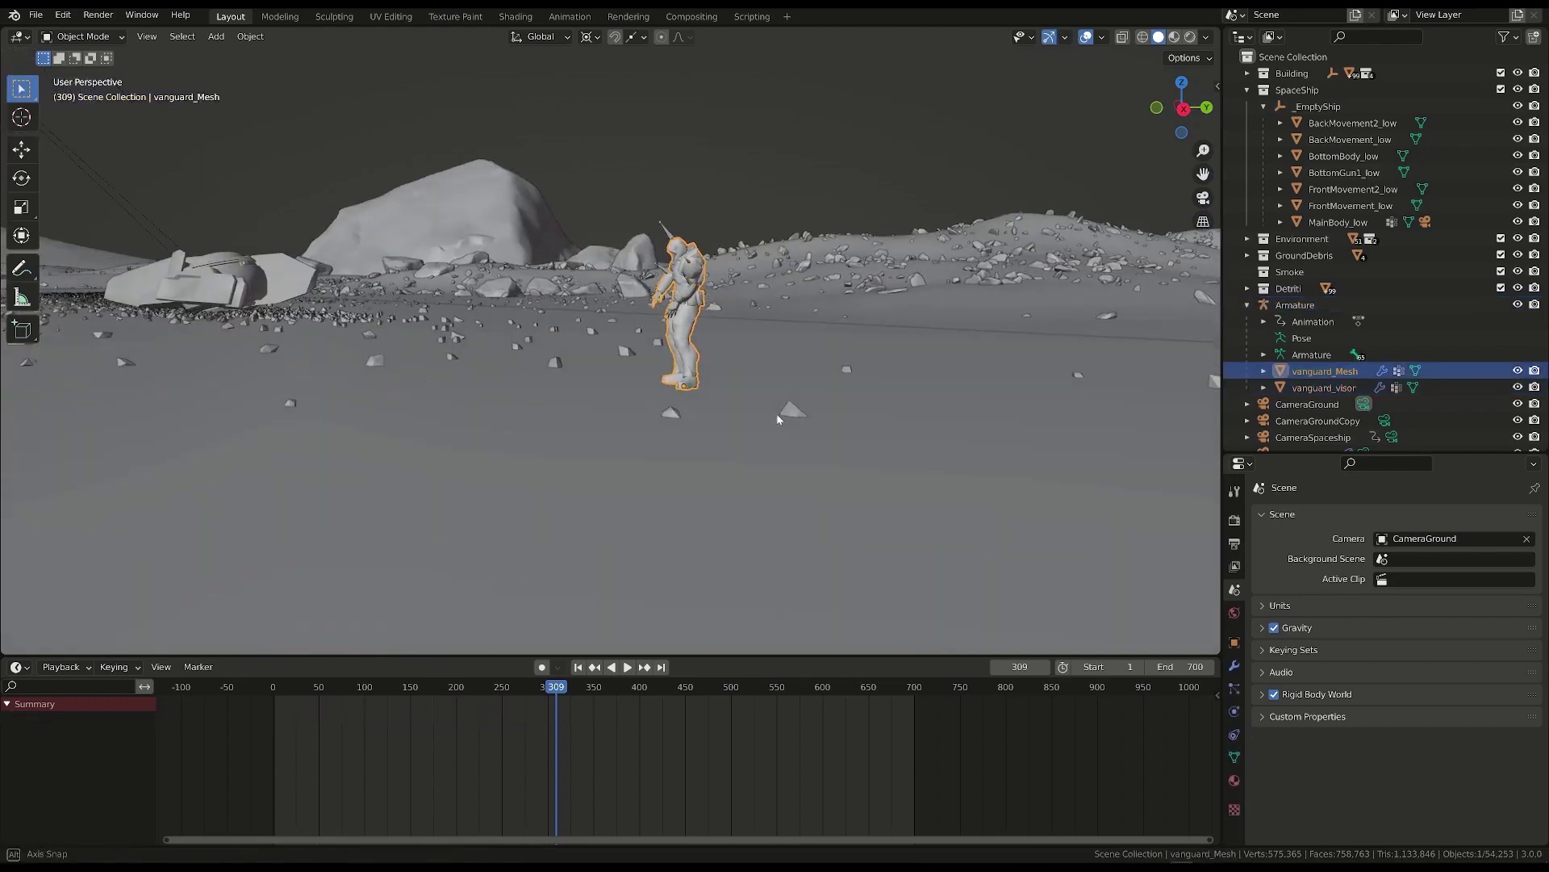
click(579, 668)
click(1306, 305)
click(1065, 38)
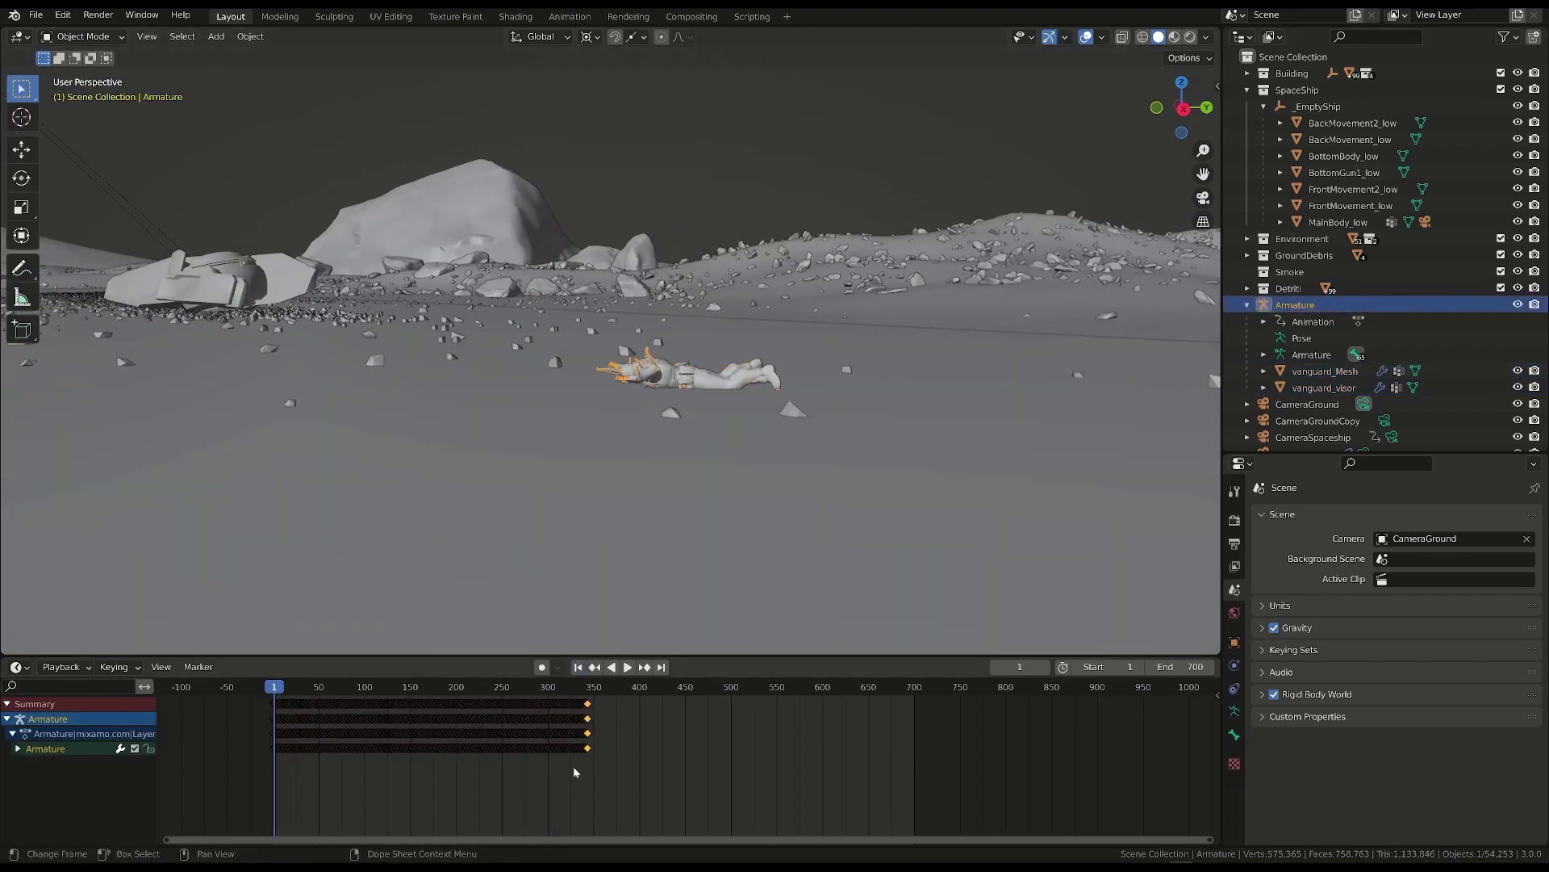
click(591, 687)
key(g)
key(z)
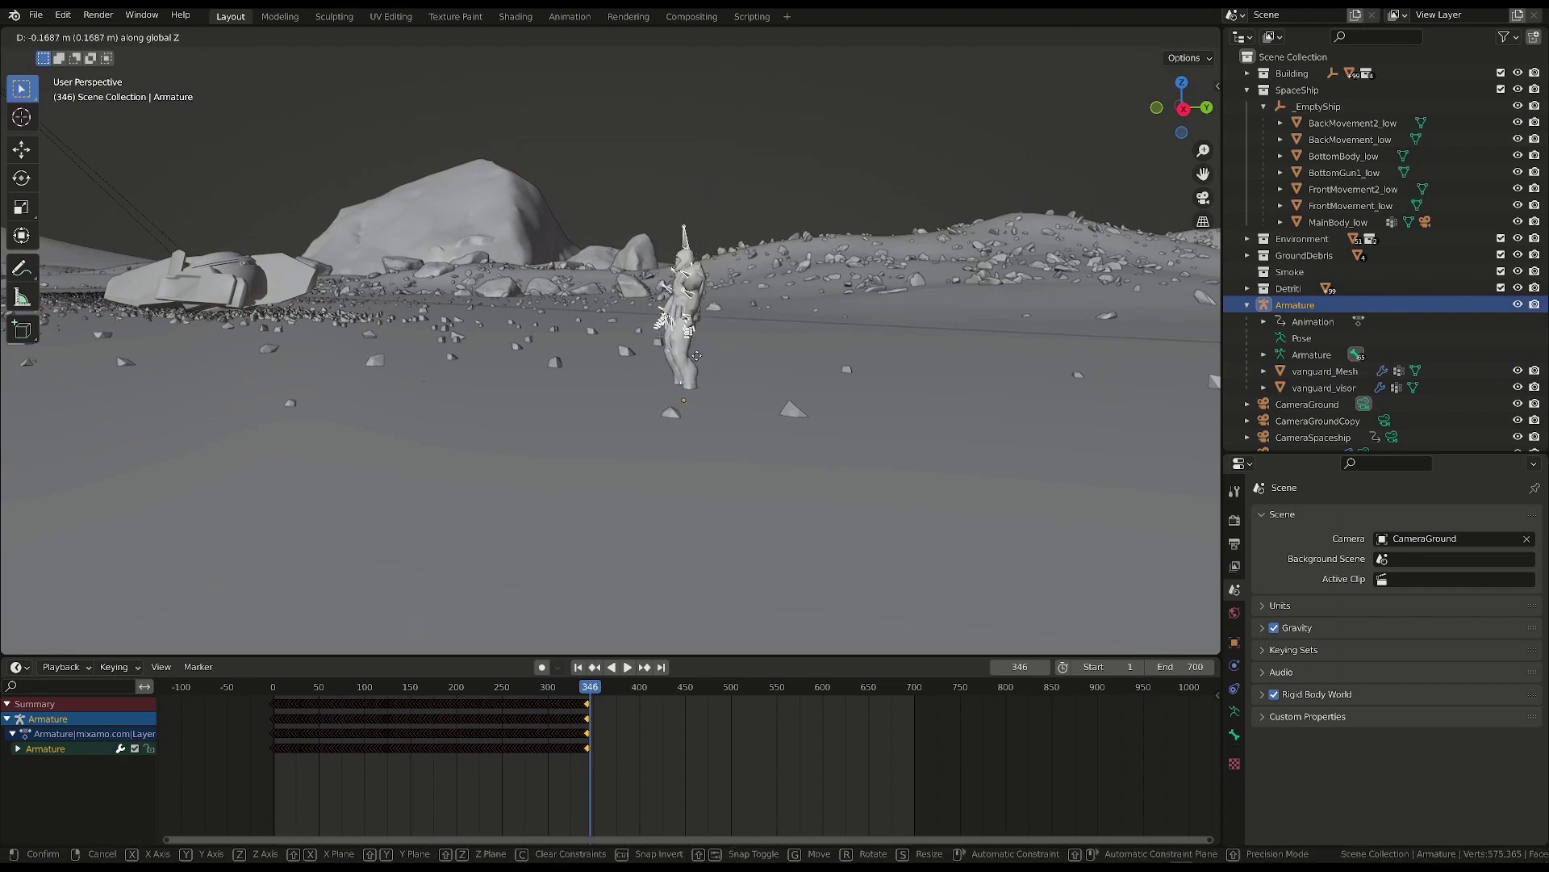
click(691, 387)
- Play the stand-up animation from near the start, stopping at frame 345
click(1065, 37)
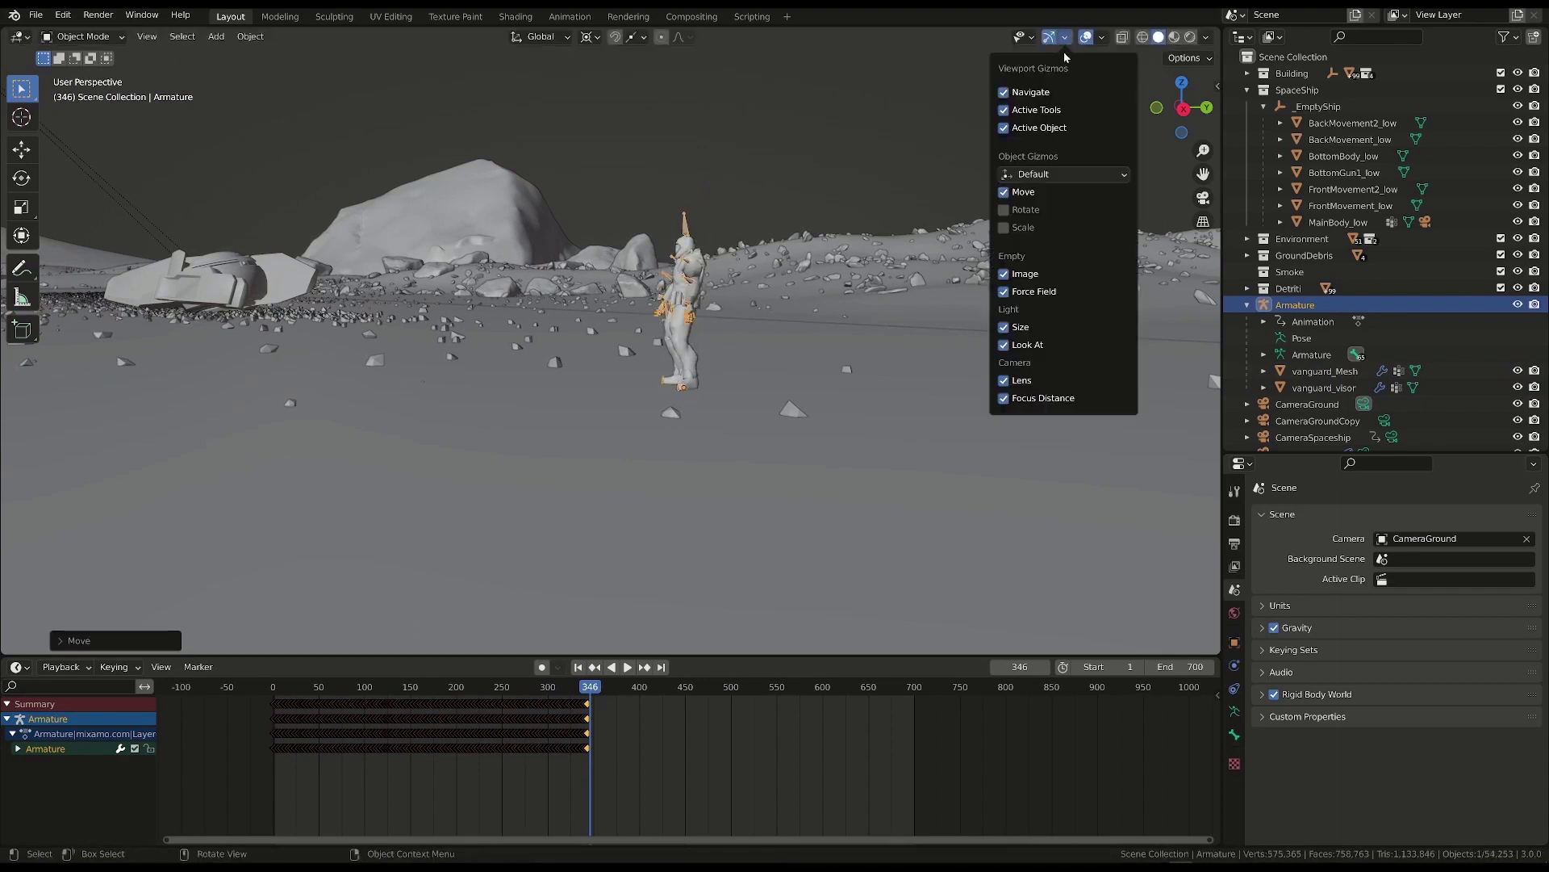
click(284, 686)
key(space)
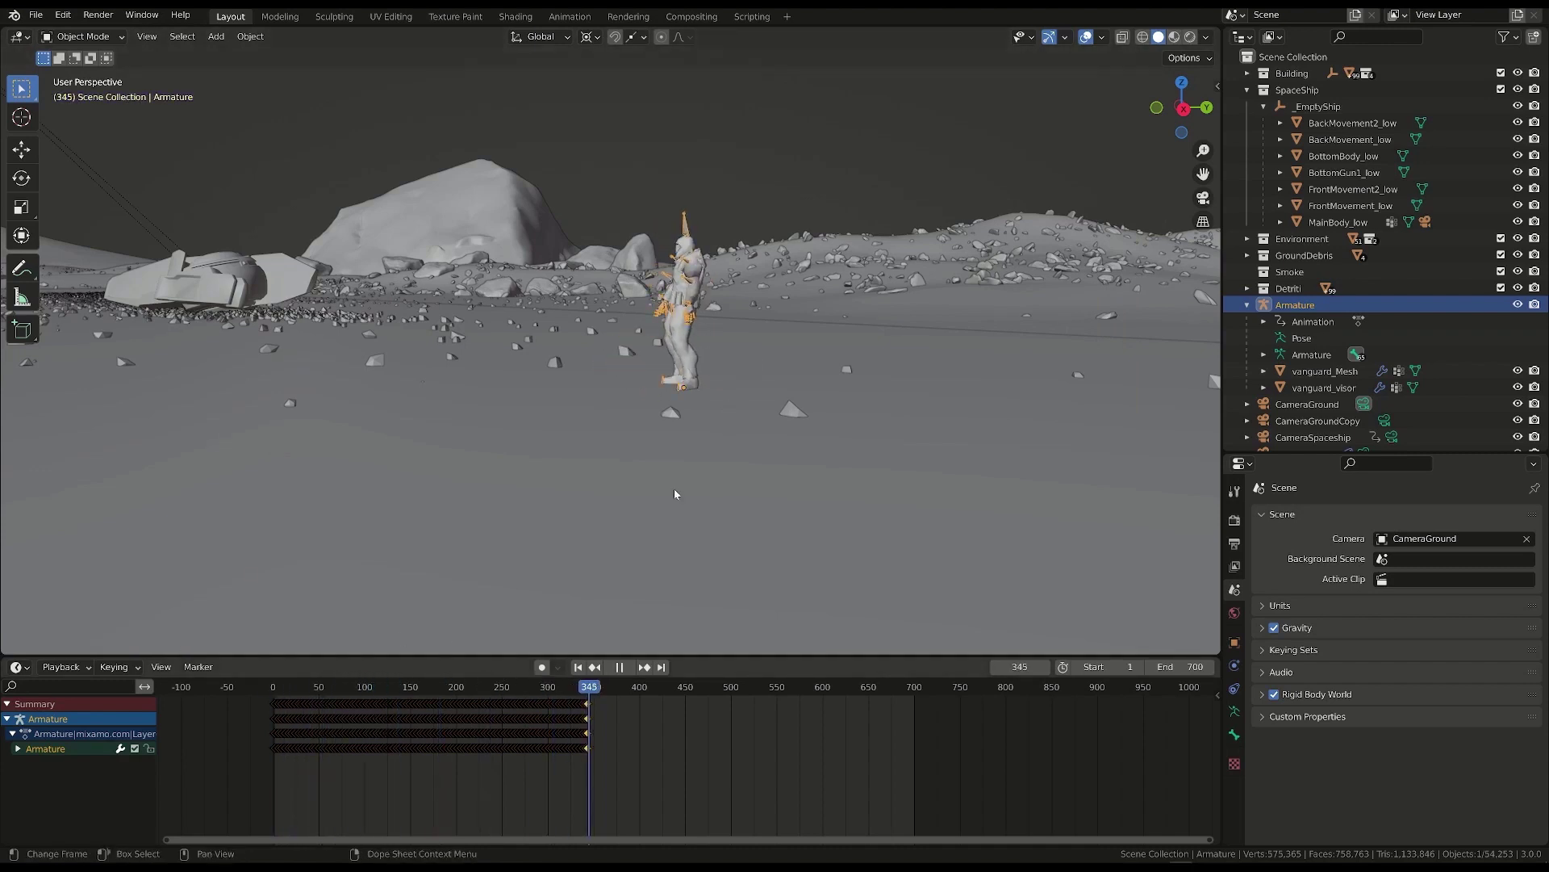
key(space)
middle_drag(675, 494, 570, 434)
middle_drag(735, 326, 697, 397)
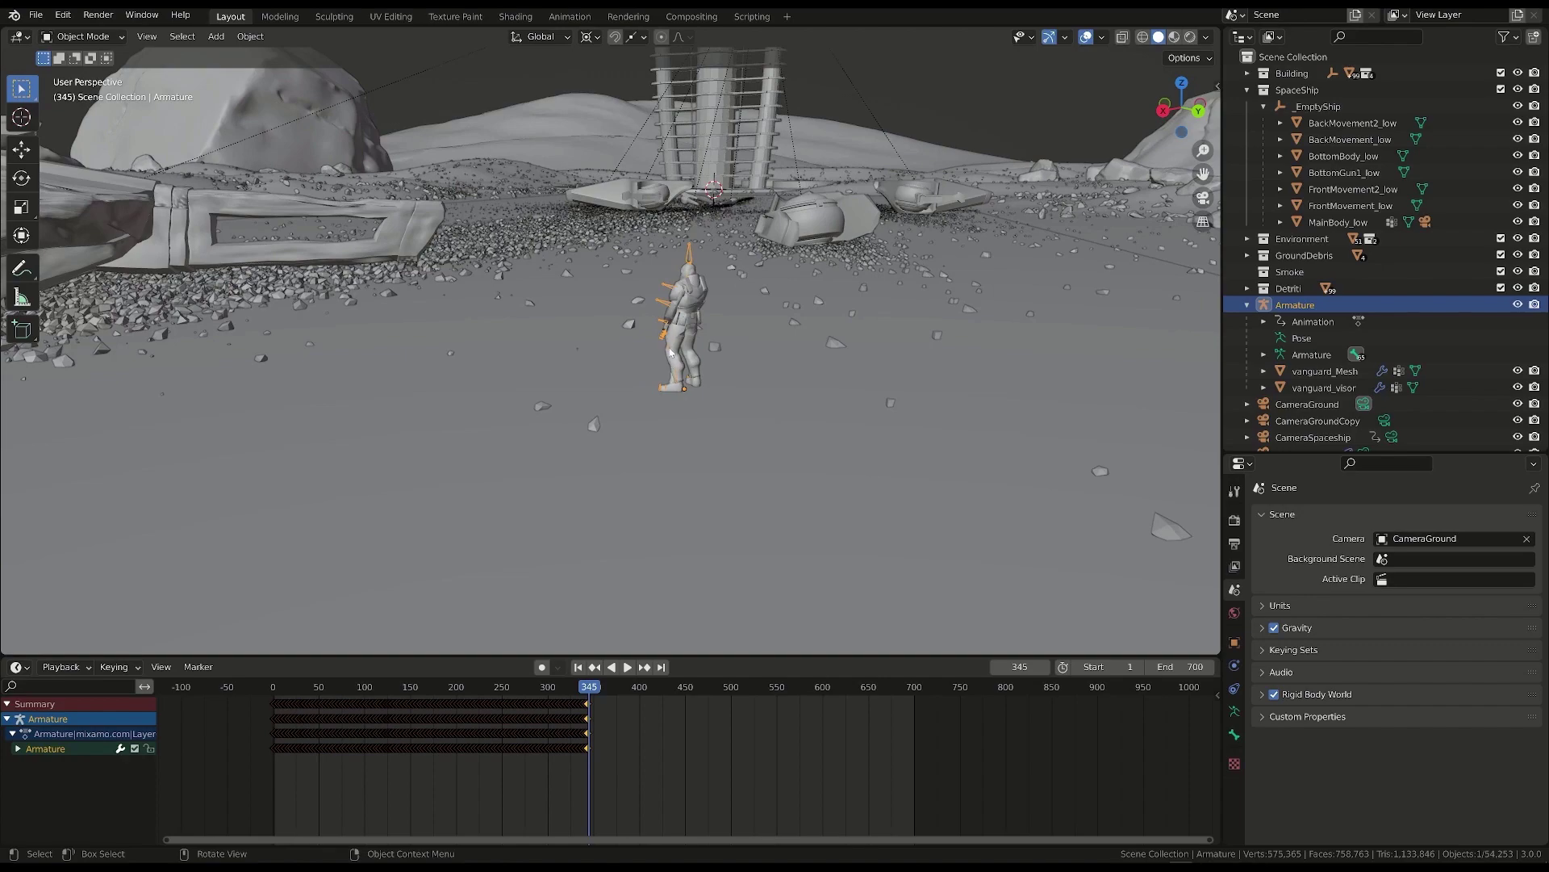
- Search Mixamo for 'look around' and preview the Looking Around animation on the character
mouse_move(1211, 857)
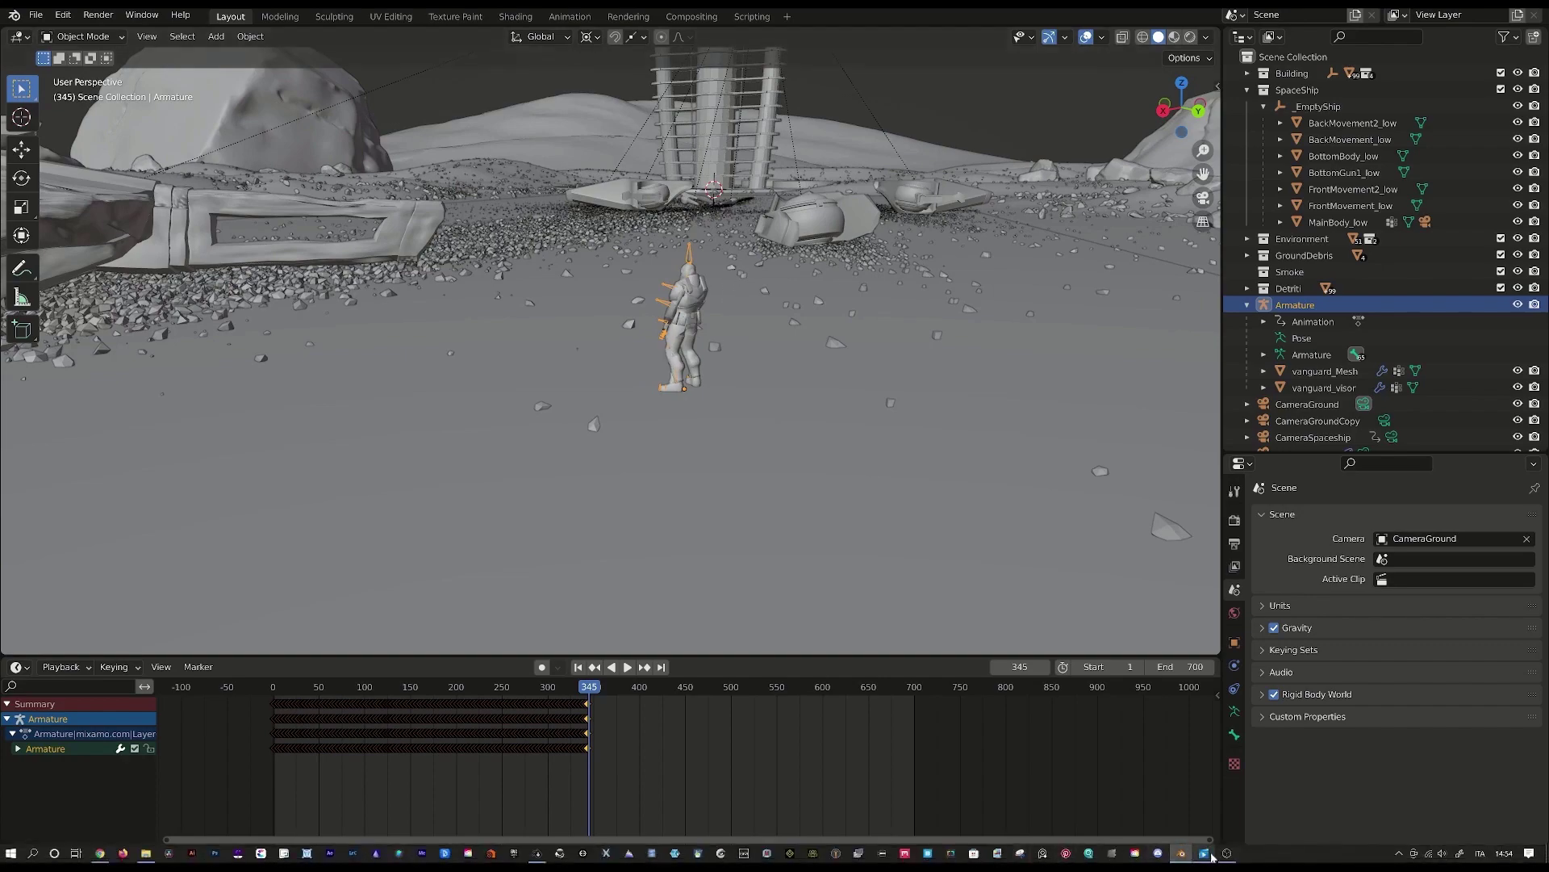
click(261, 853)
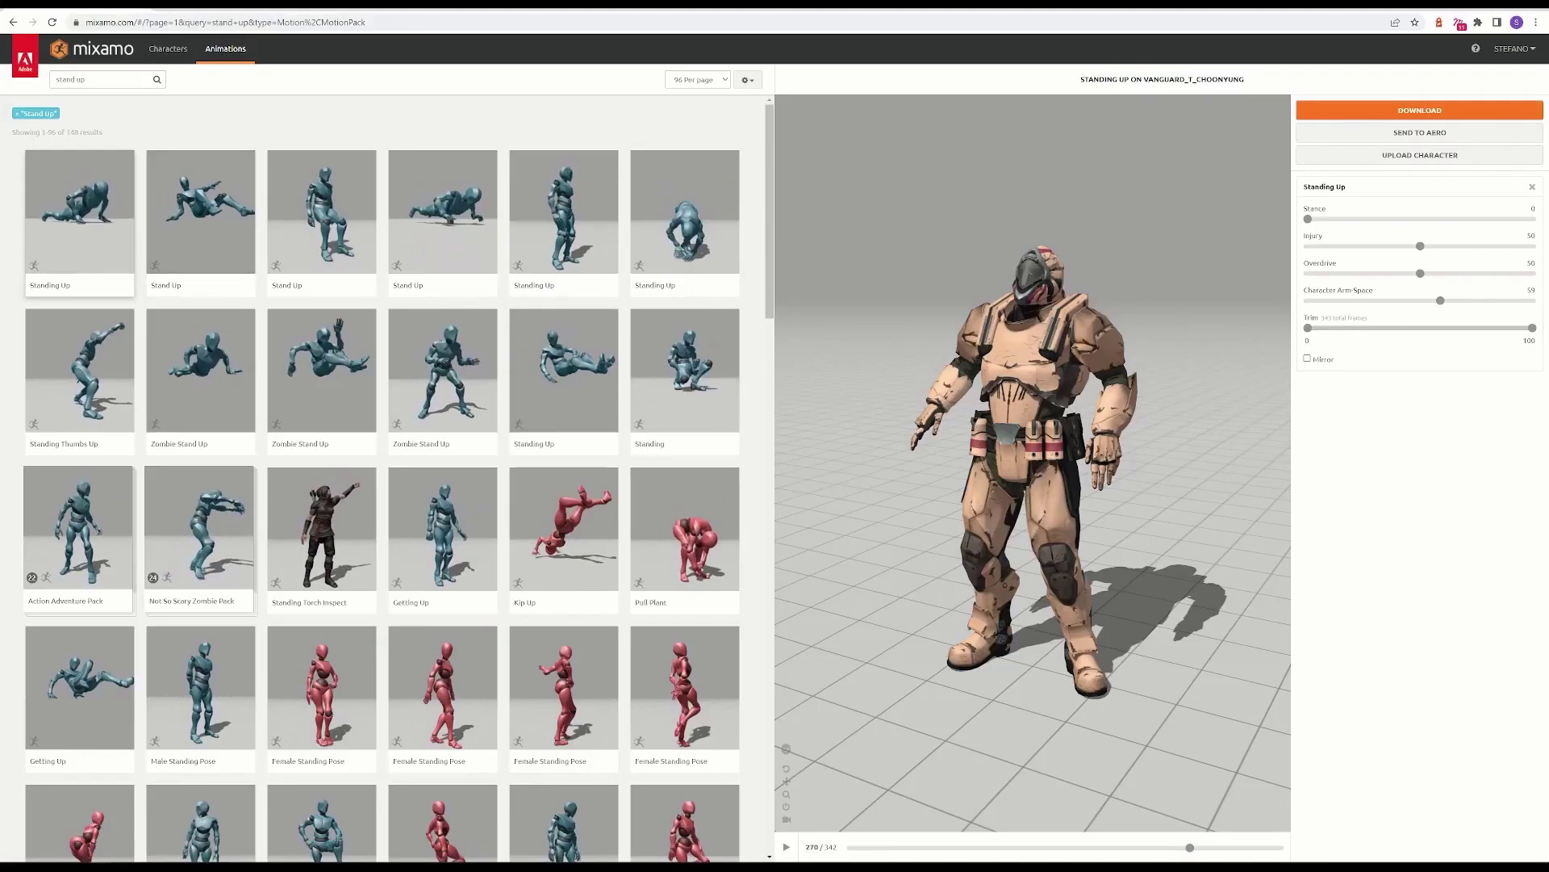
drag(91, 79, 38, 75)
text(look a)
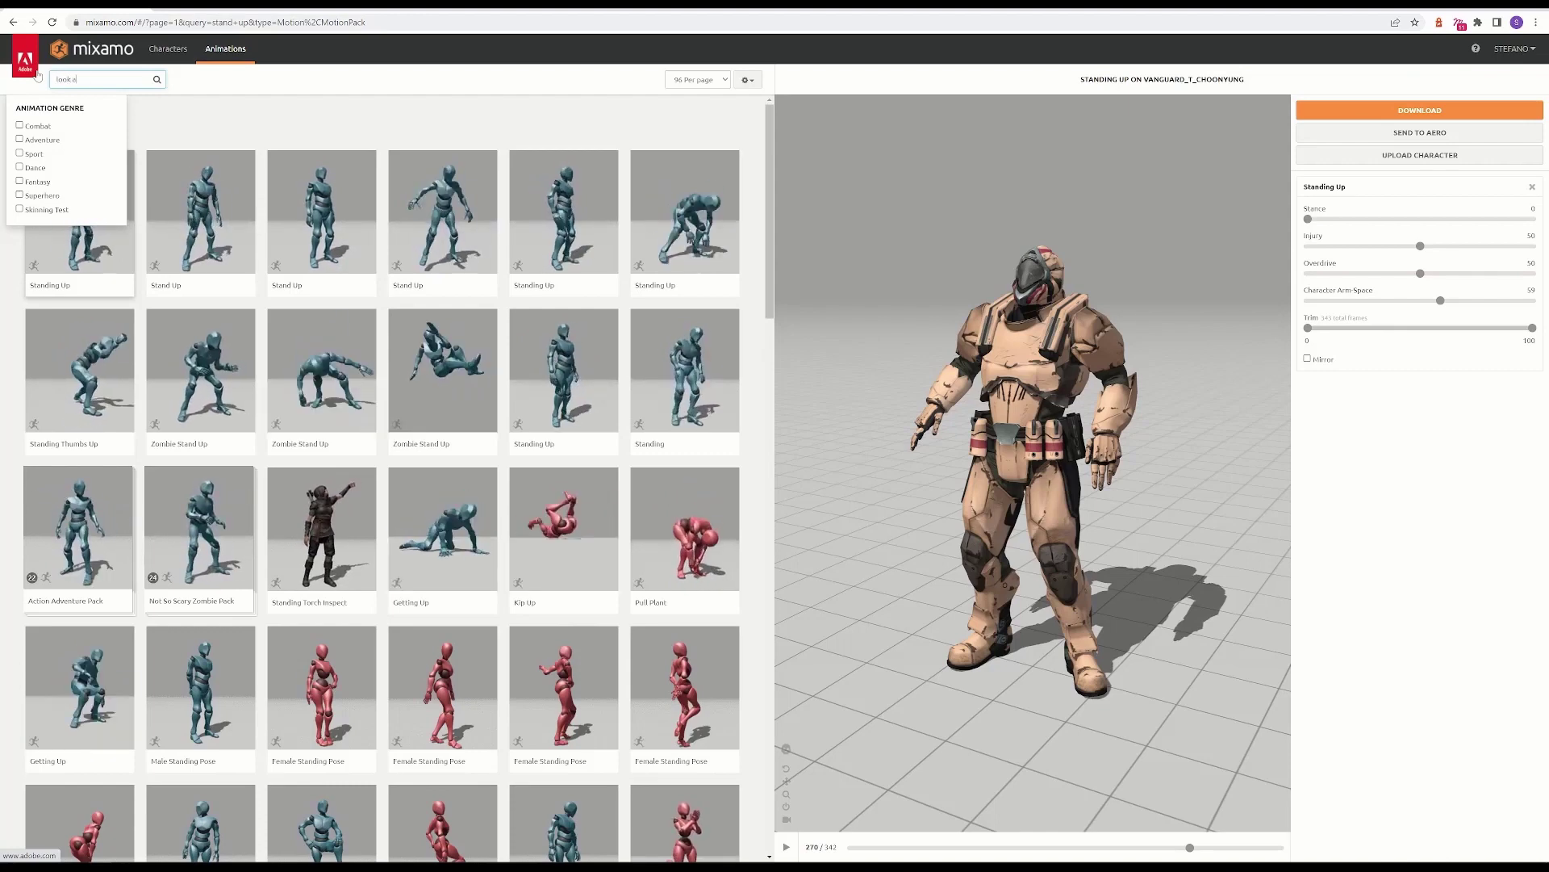
text(round)
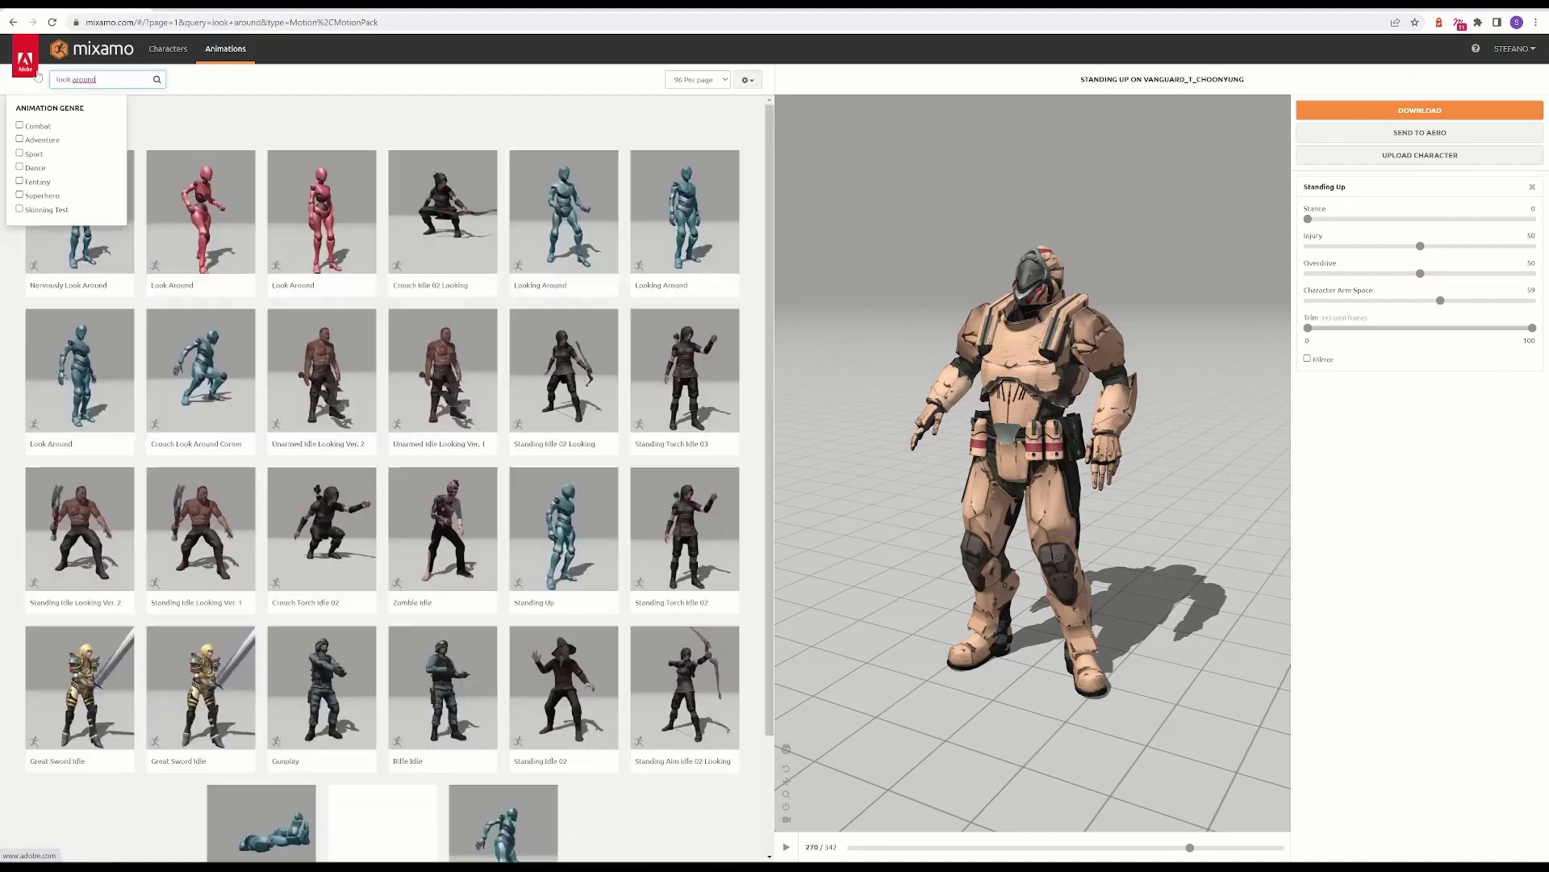
key(Return)
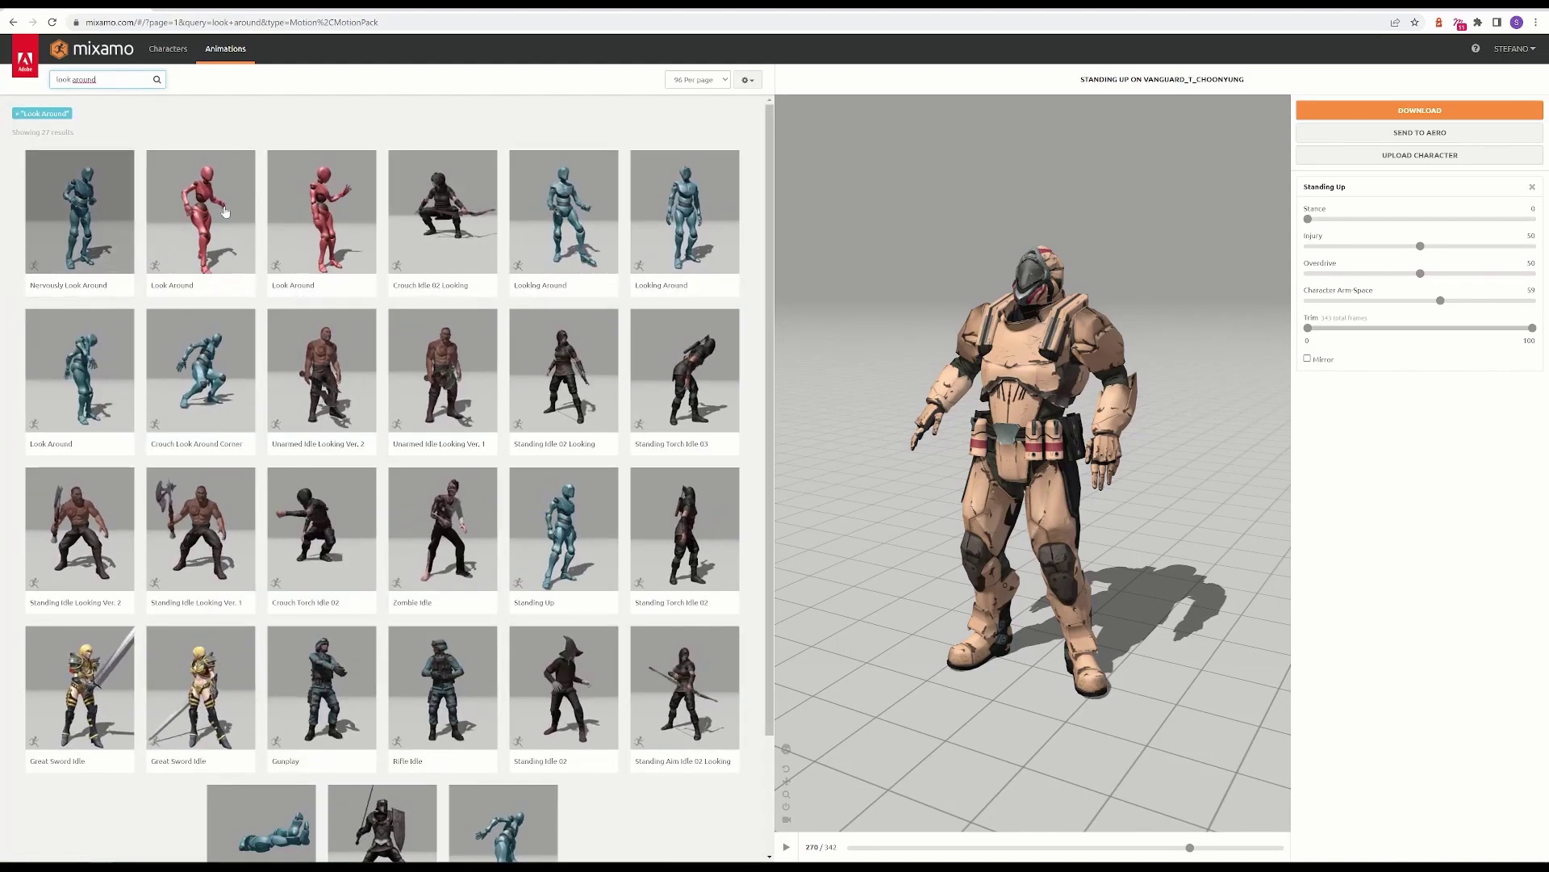
click(699, 219)
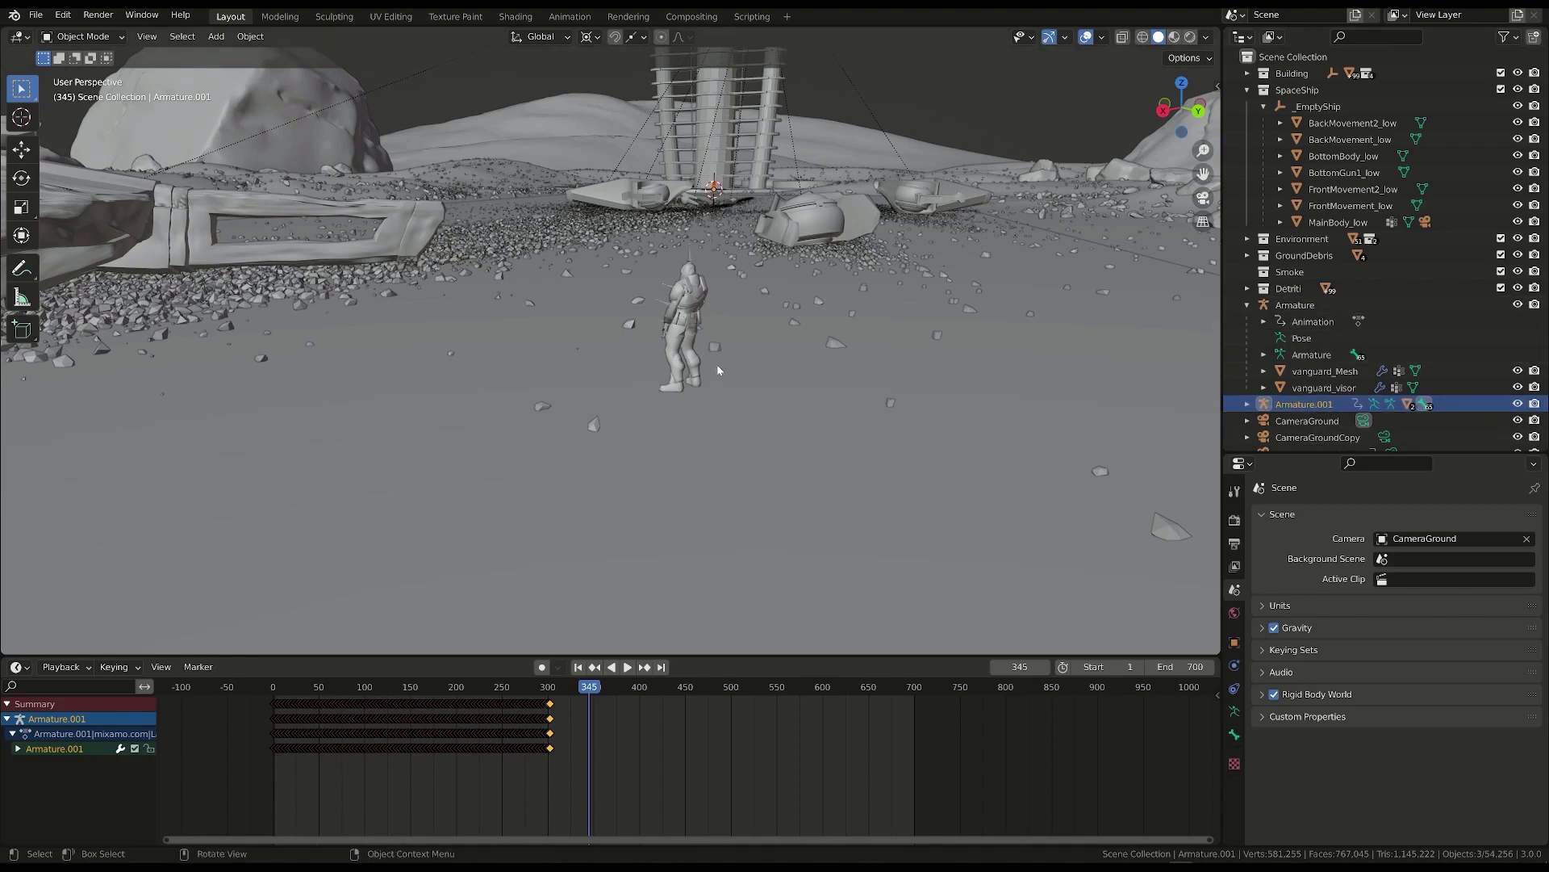
- From top view, move Armature.001 onto the ground beside the first pilot near the ship
key(KP_7)
scroll(726, 355, down, 14)
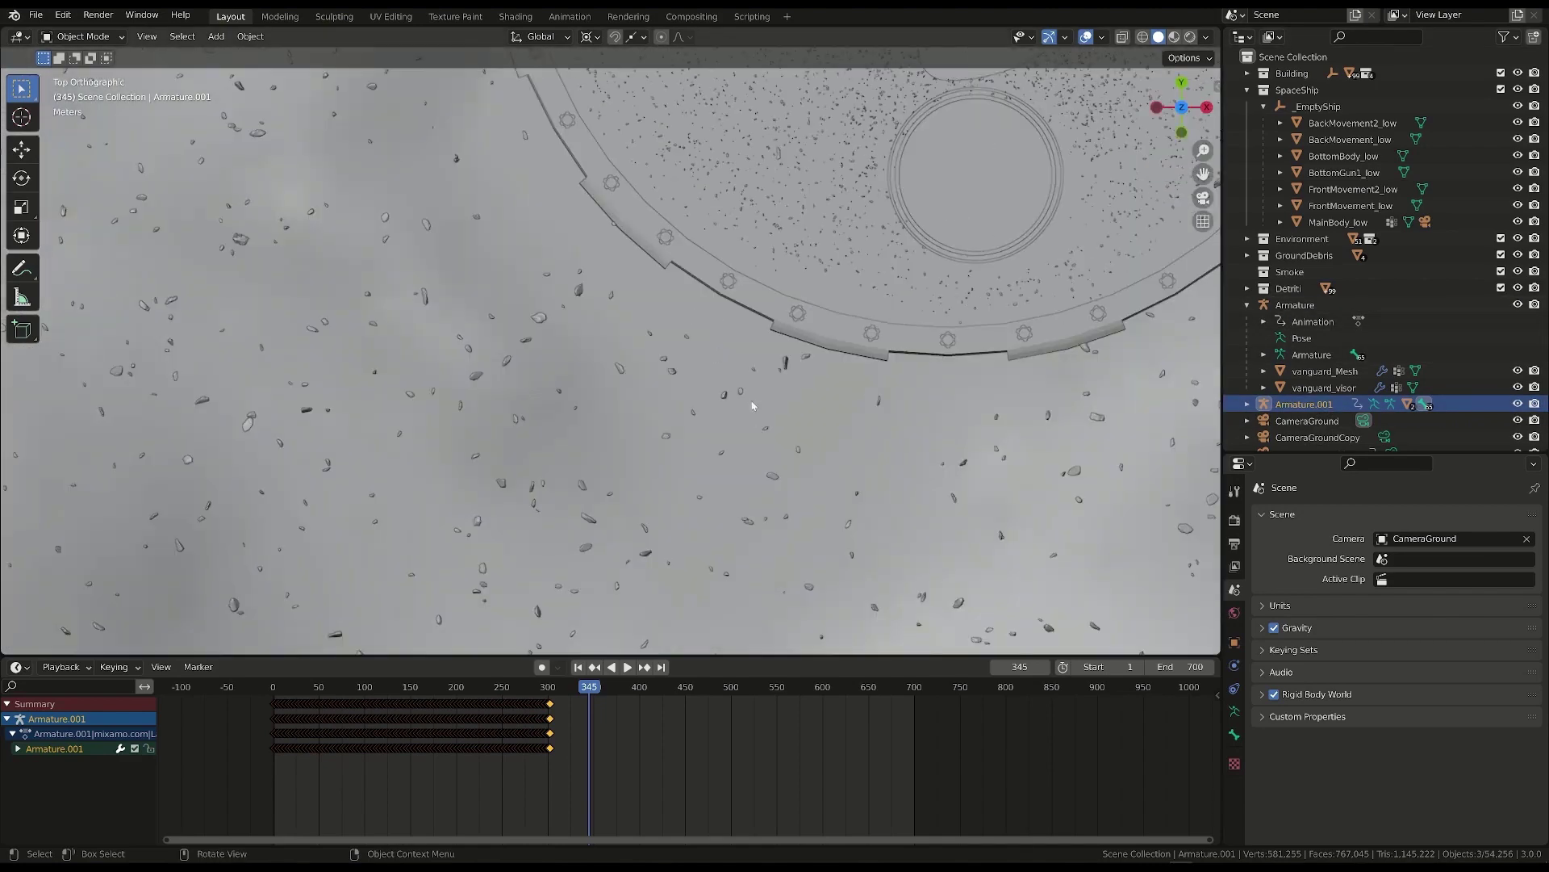
shift+middle_drag(692, 415, 400, 640)
shift+middle_drag(660, 442, 474, 585)
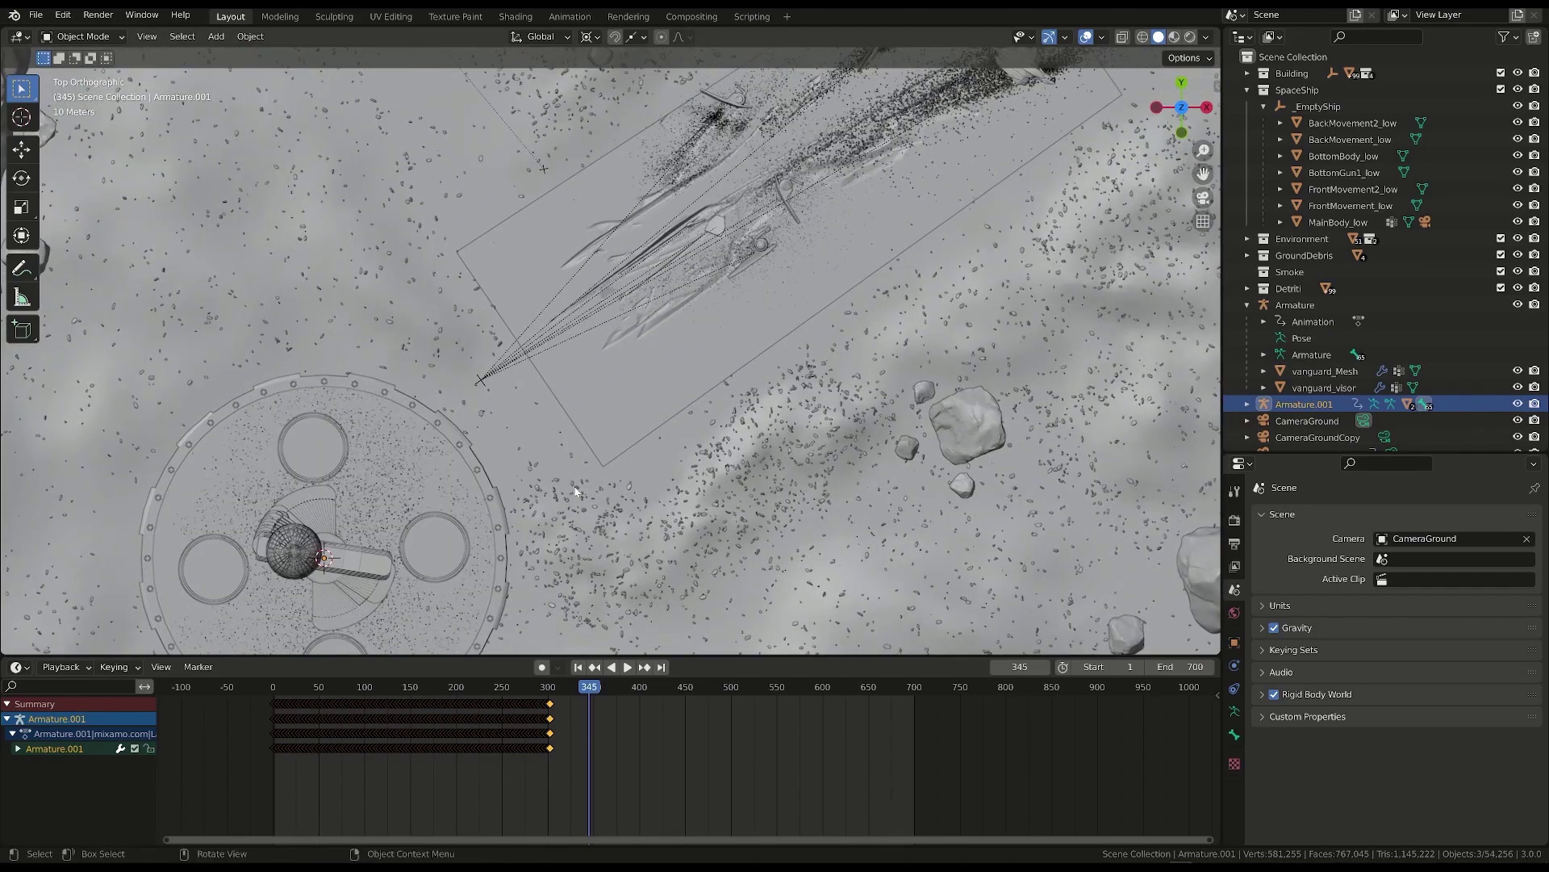
key(g)
click(889, 267)
shift+middle_drag(887, 268, 565, 504)
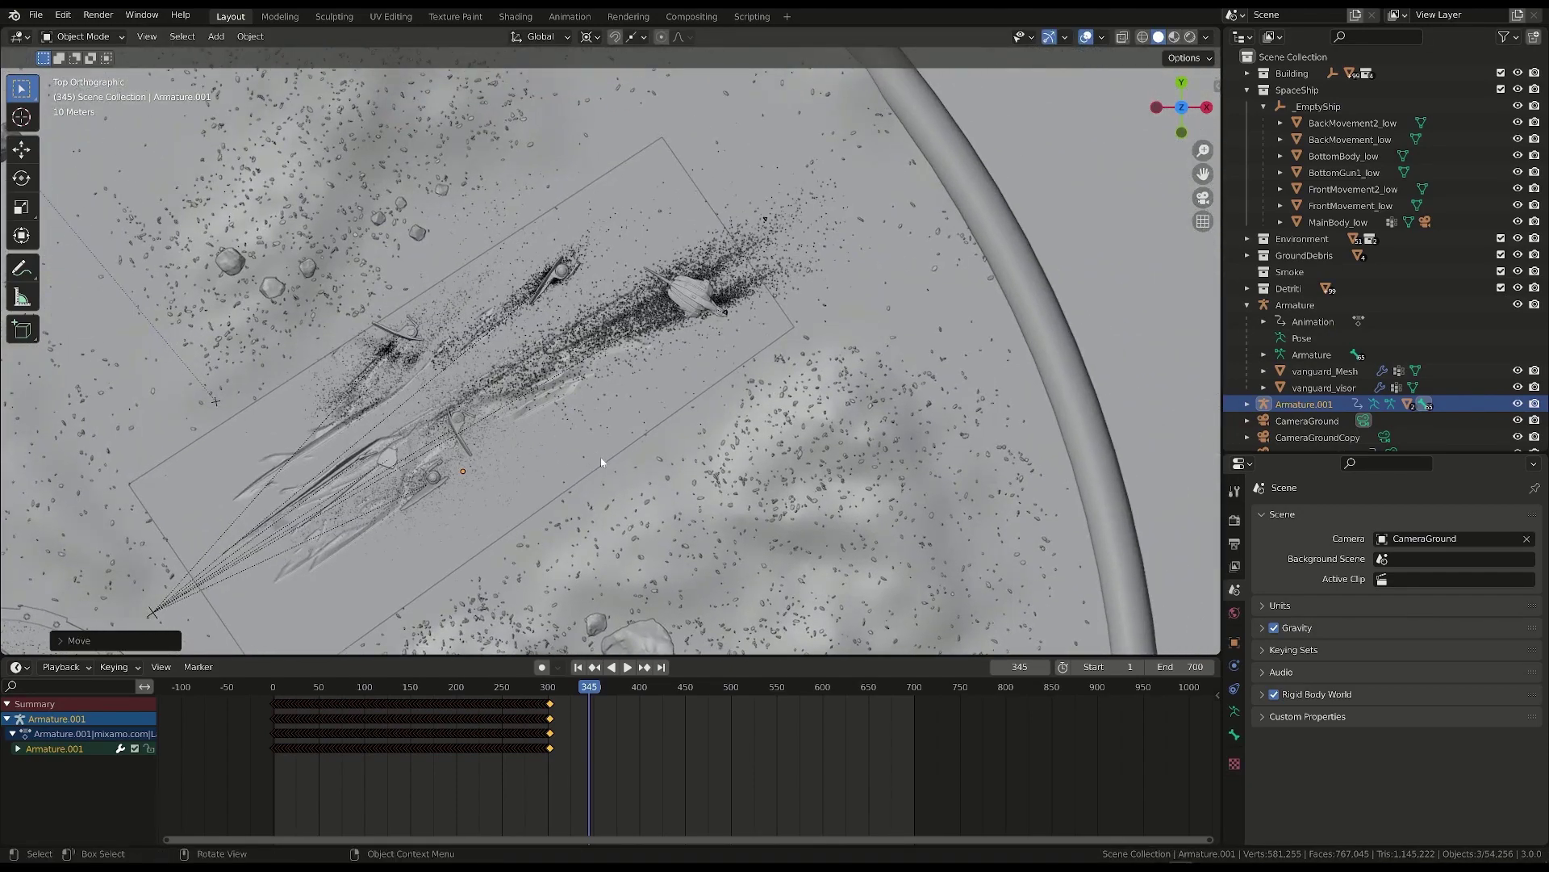
key(g)
click(815, 210)
- Frame Armature.001 and return to a perspective view of both pilots, scrubbing to frame 317
key(KP_Decimal)
scroll(789, 380, down, 6)
middle_drag(790, 380, 492, 667)
drag(399, 683, 563, 682)
middle_drag(757, 488, 598, 324)
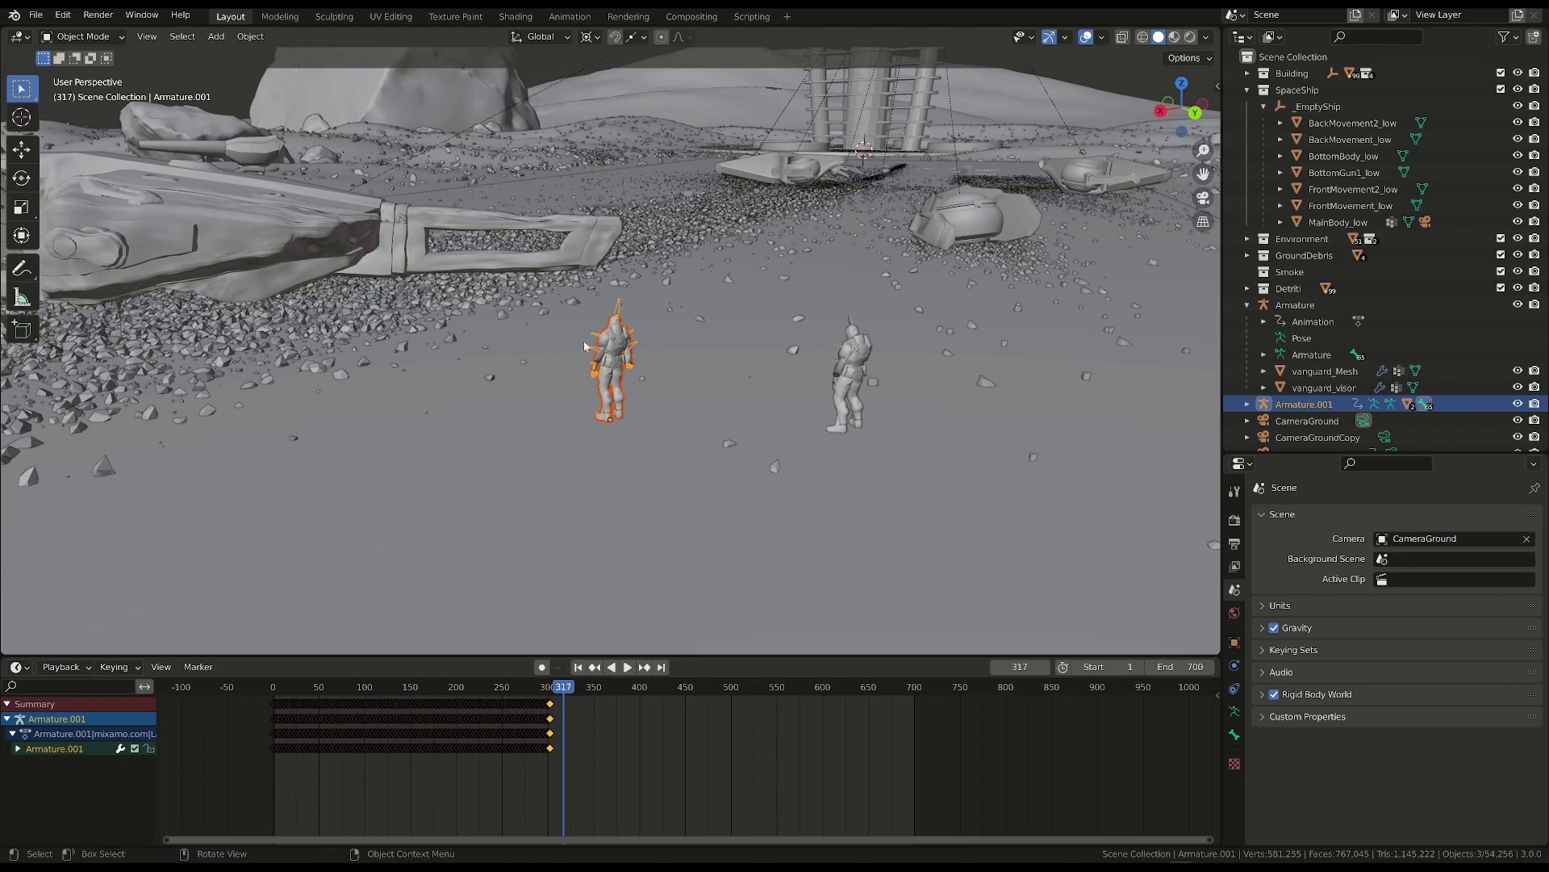
- Select Armature in the Outliner and expand it to show the Armature|mixamo.com|Layer0 action
scroll(822, 614, up, 2)
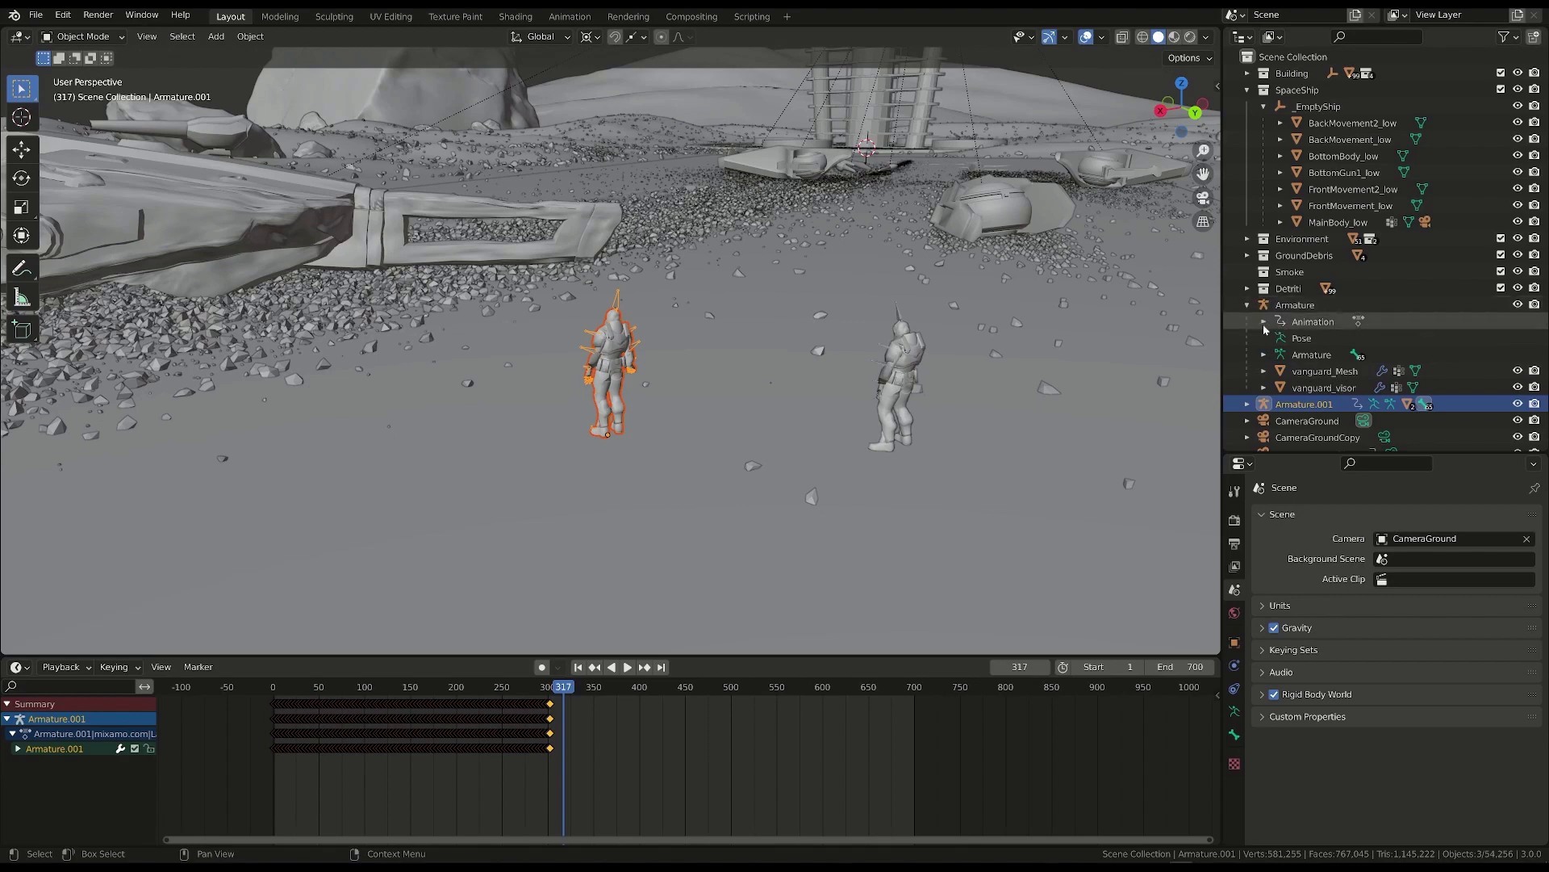
click(1299, 306)
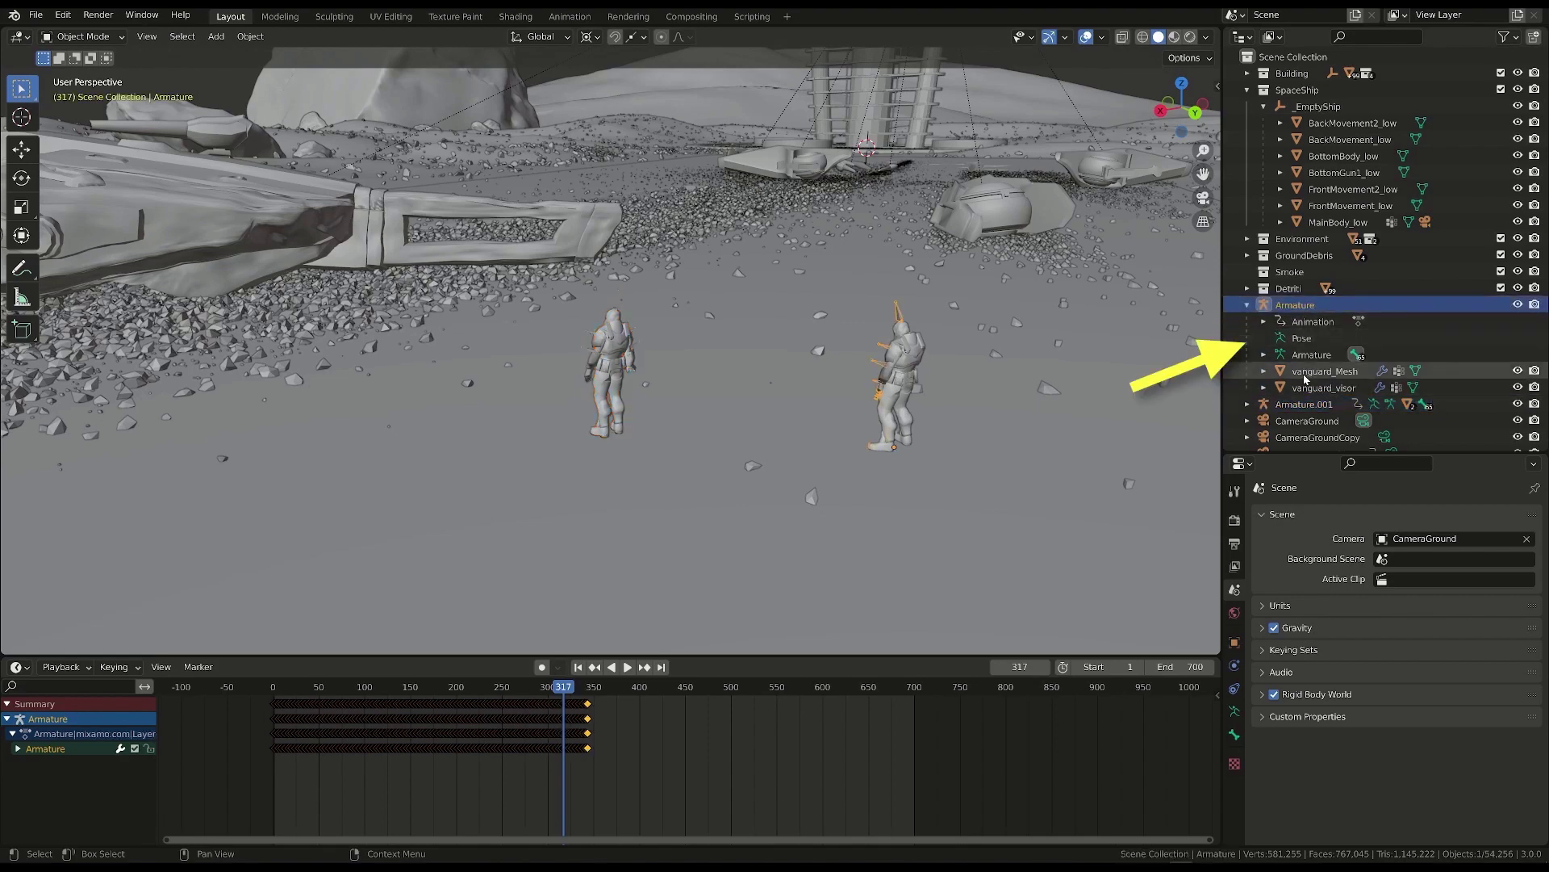
click(1264, 321)
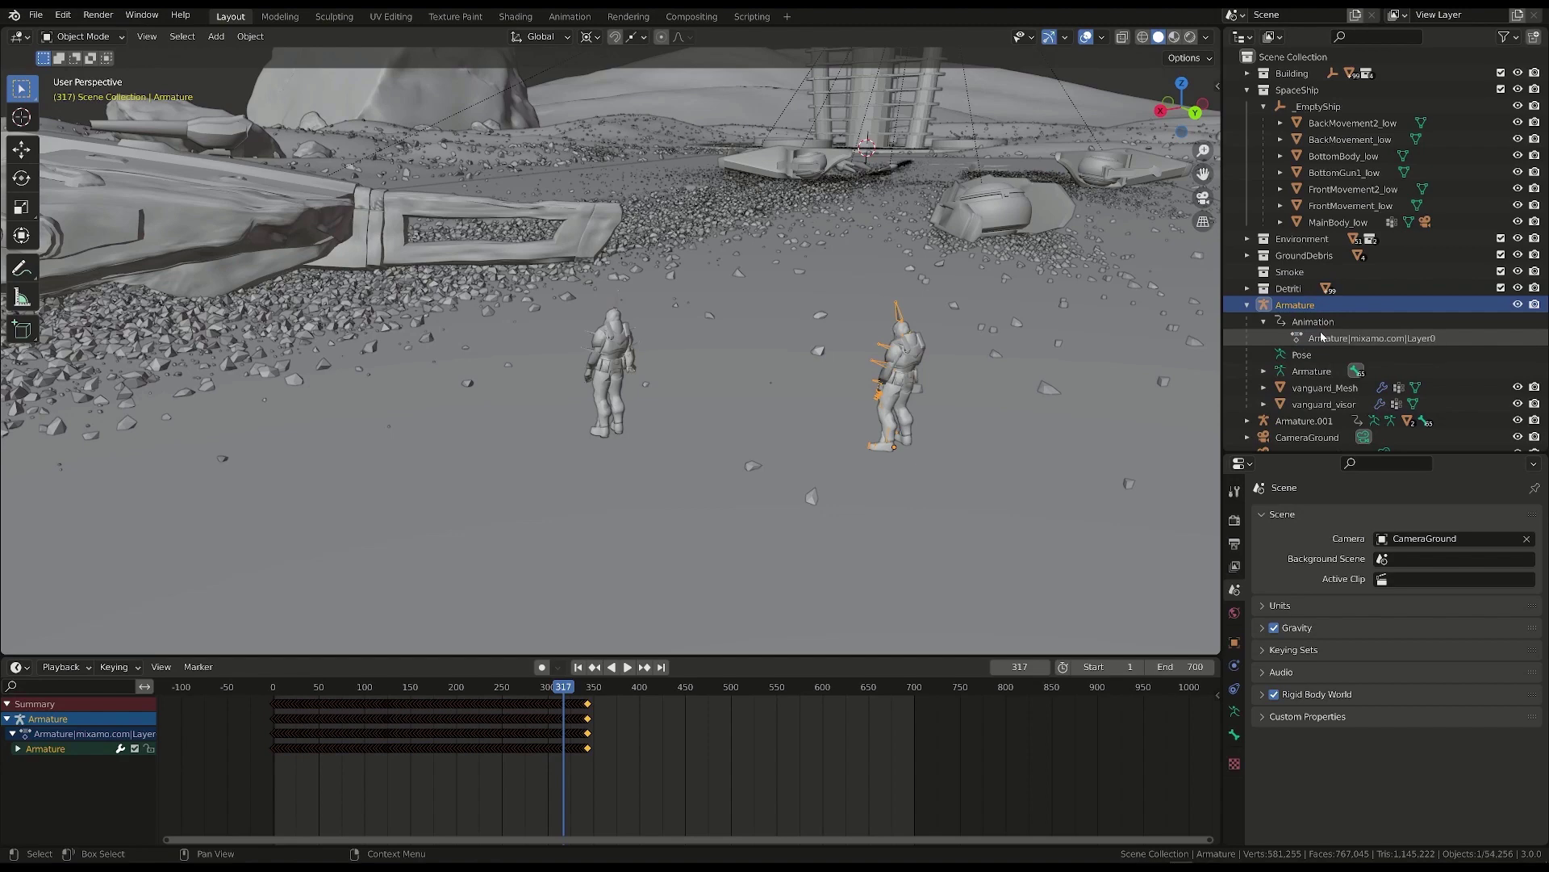
- Turn the Timeline into a Dope Sheet in Action Editor mode showing the Armature's keyframes
click(18, 667)
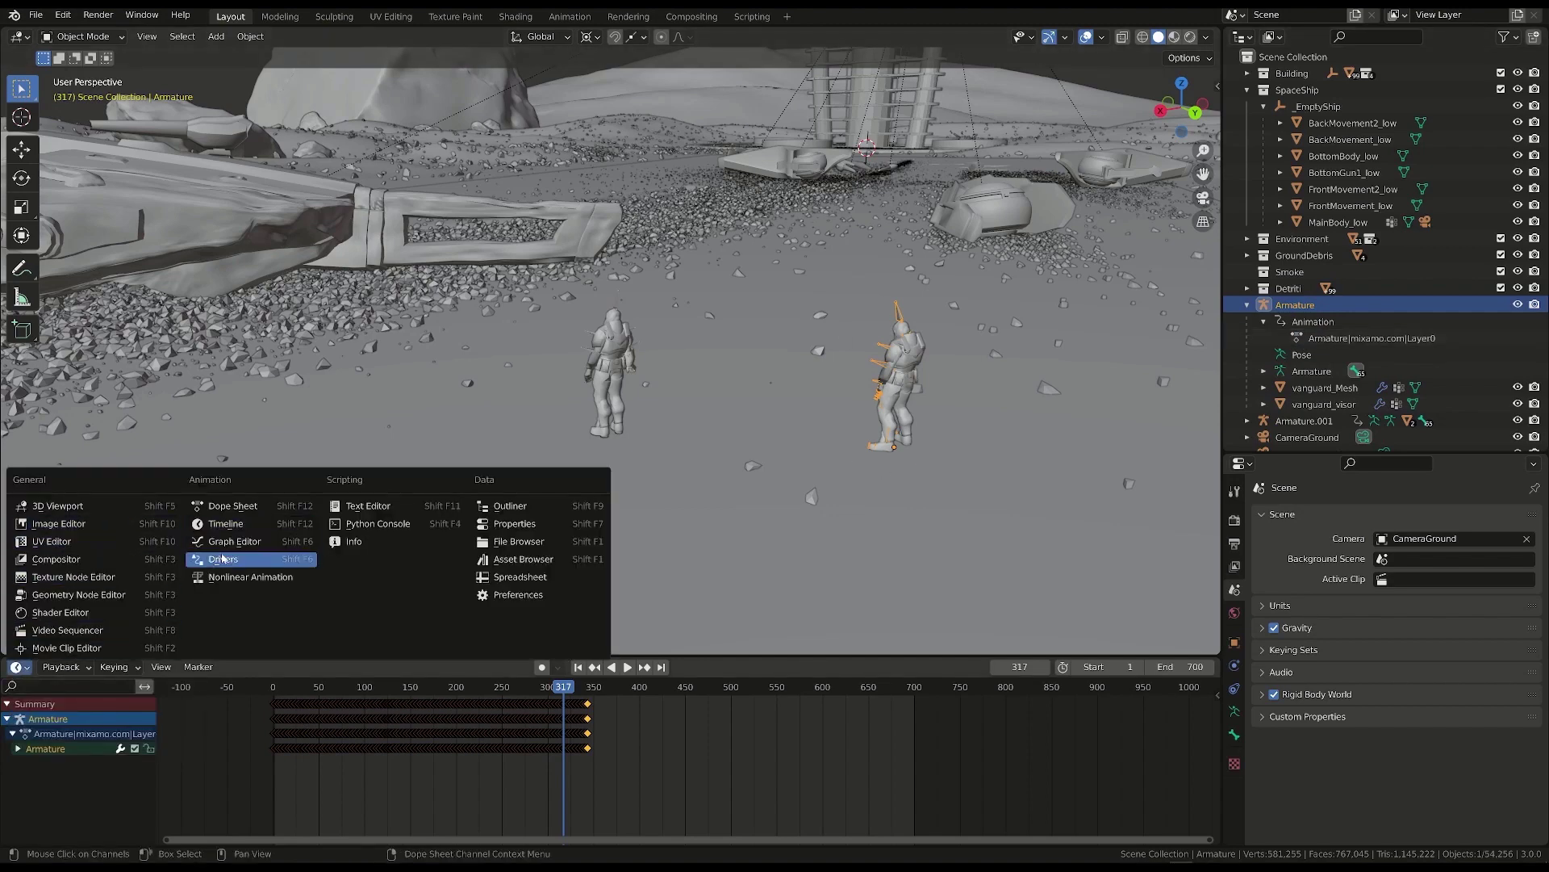
click(233, 506)
click(97, 667)
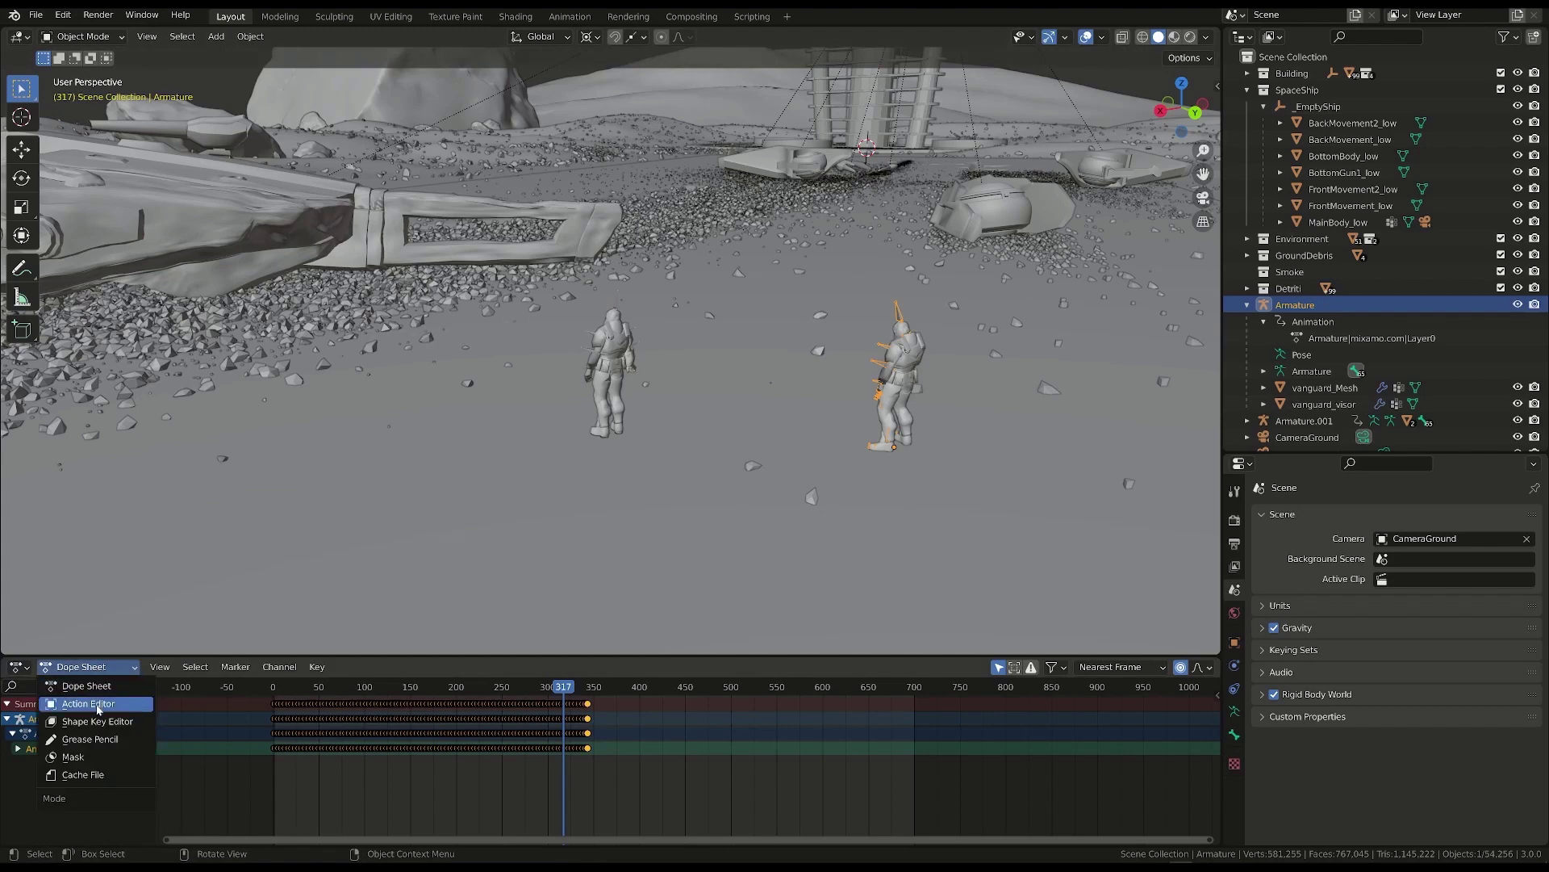
click(73, 701)
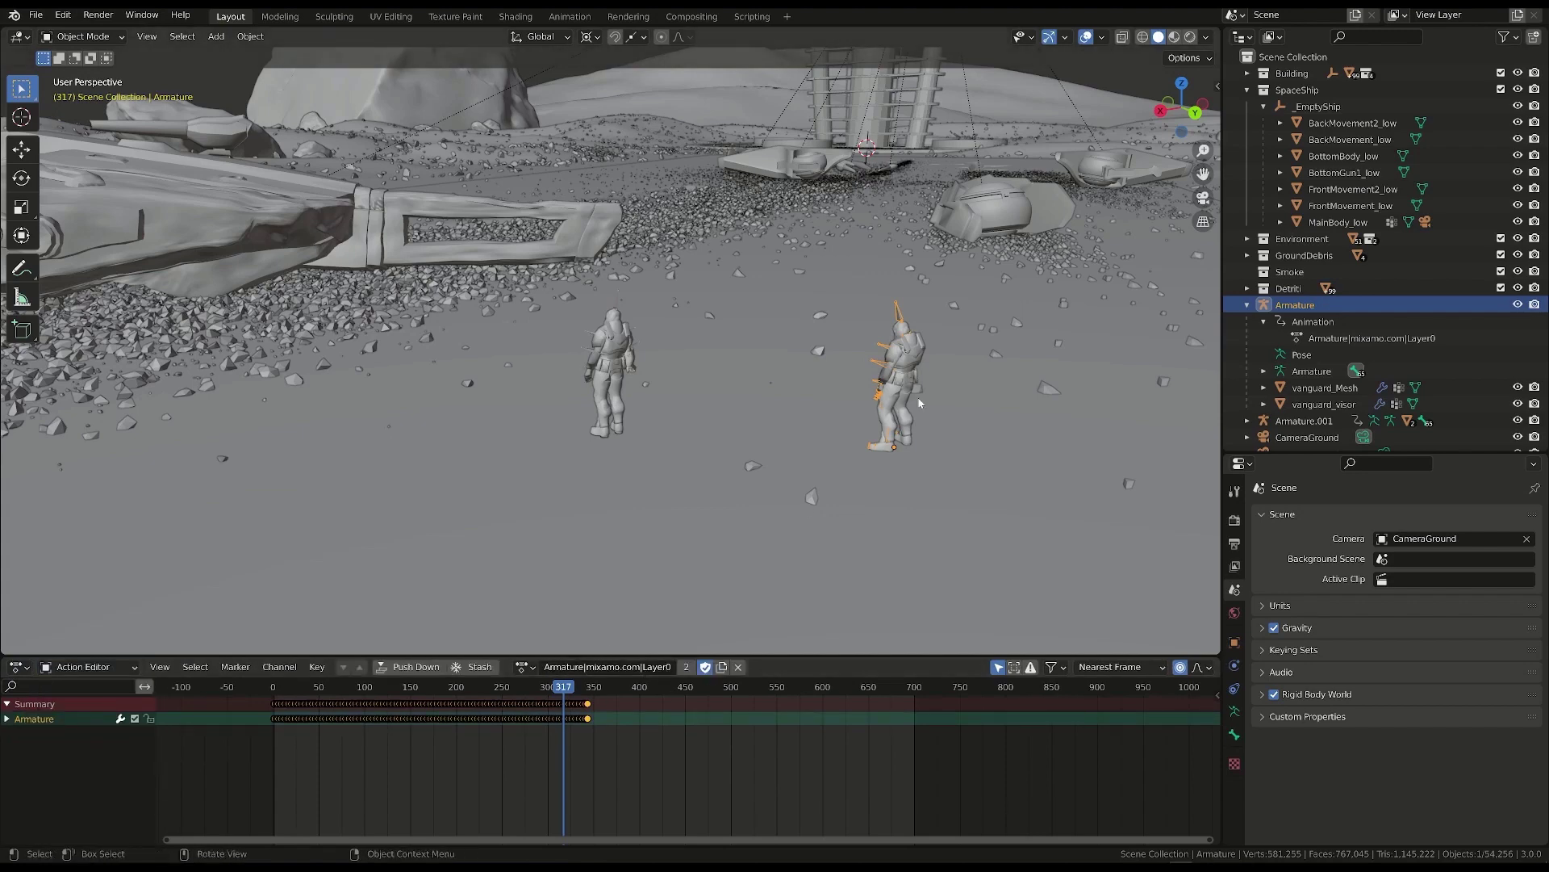
key(shift+Right)
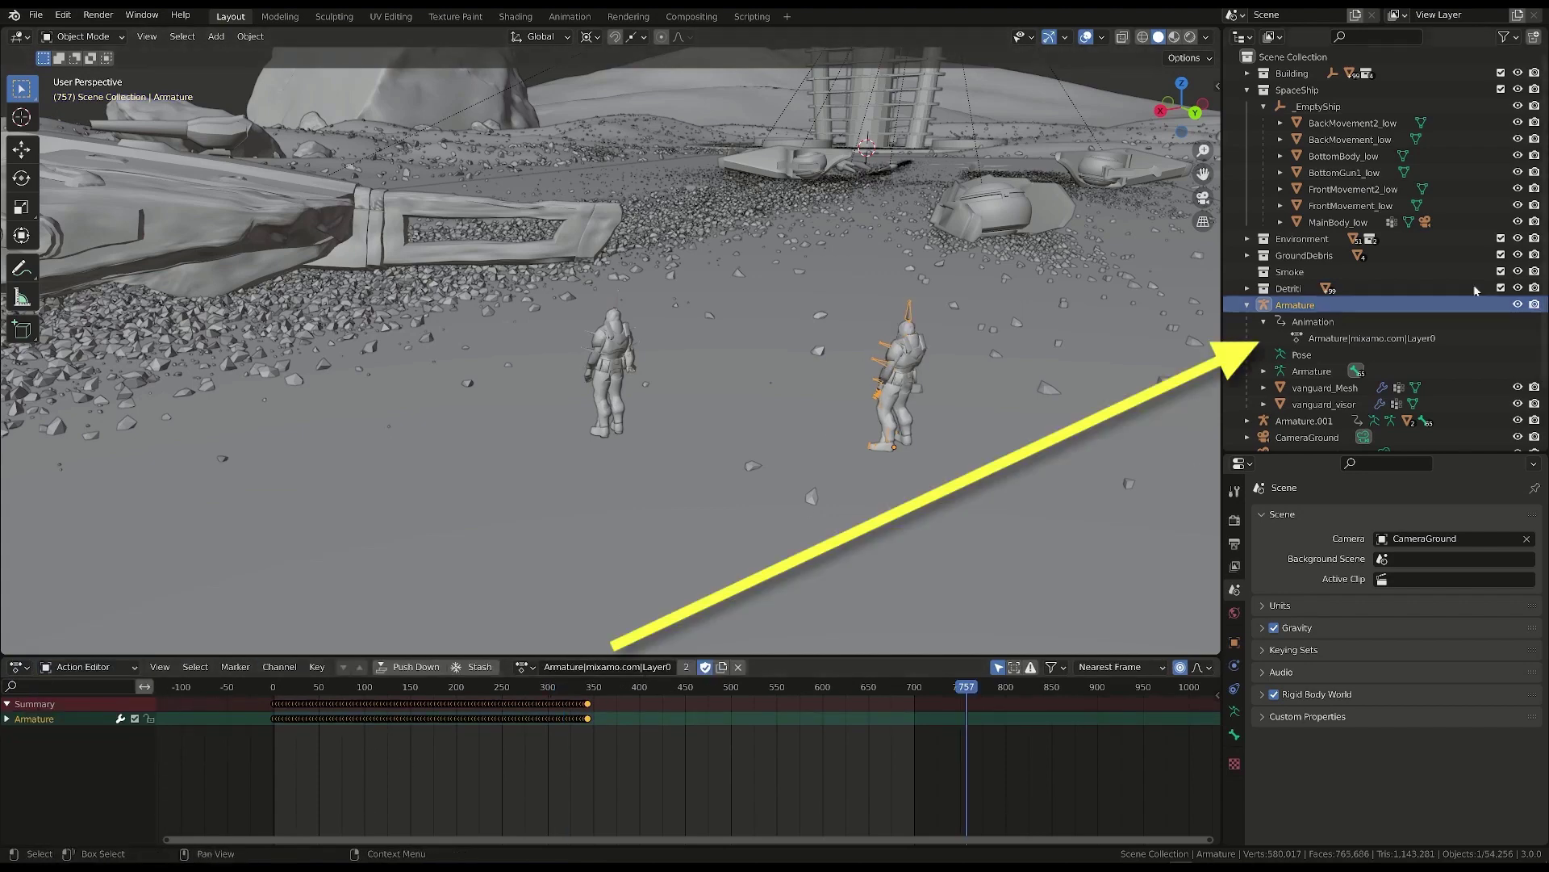
scroll(388, 722, up, 2)
middle_drag(376, 718, 478, 714)
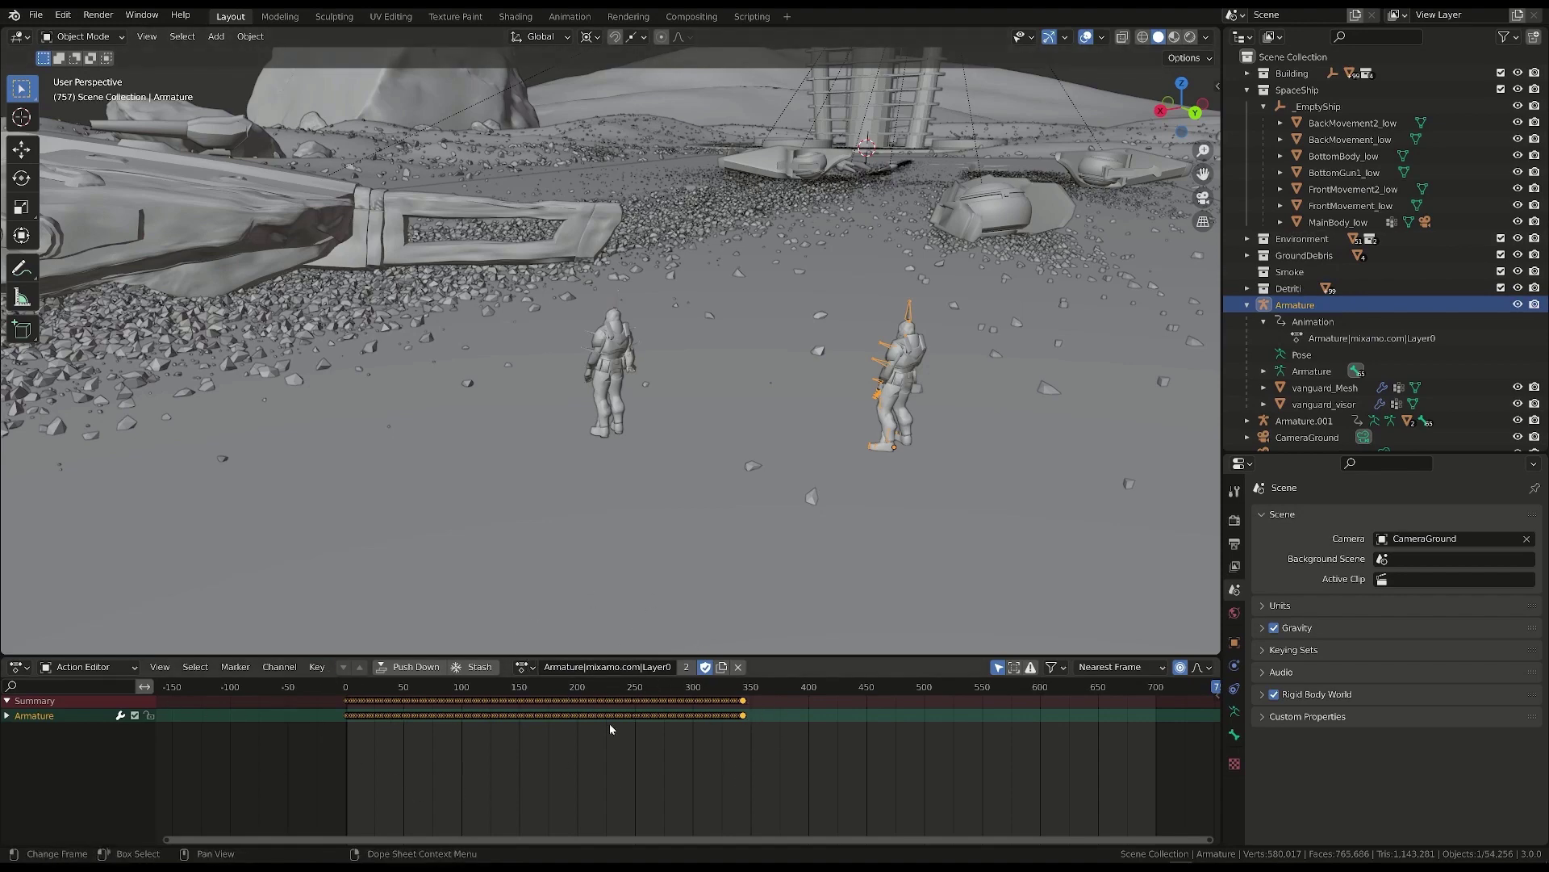
- Rename the Armature|mixamo.com|Layer0 action to 'PilotStandUp' in the Action Editor header
middle_drag(904, 508, 1139, 505)
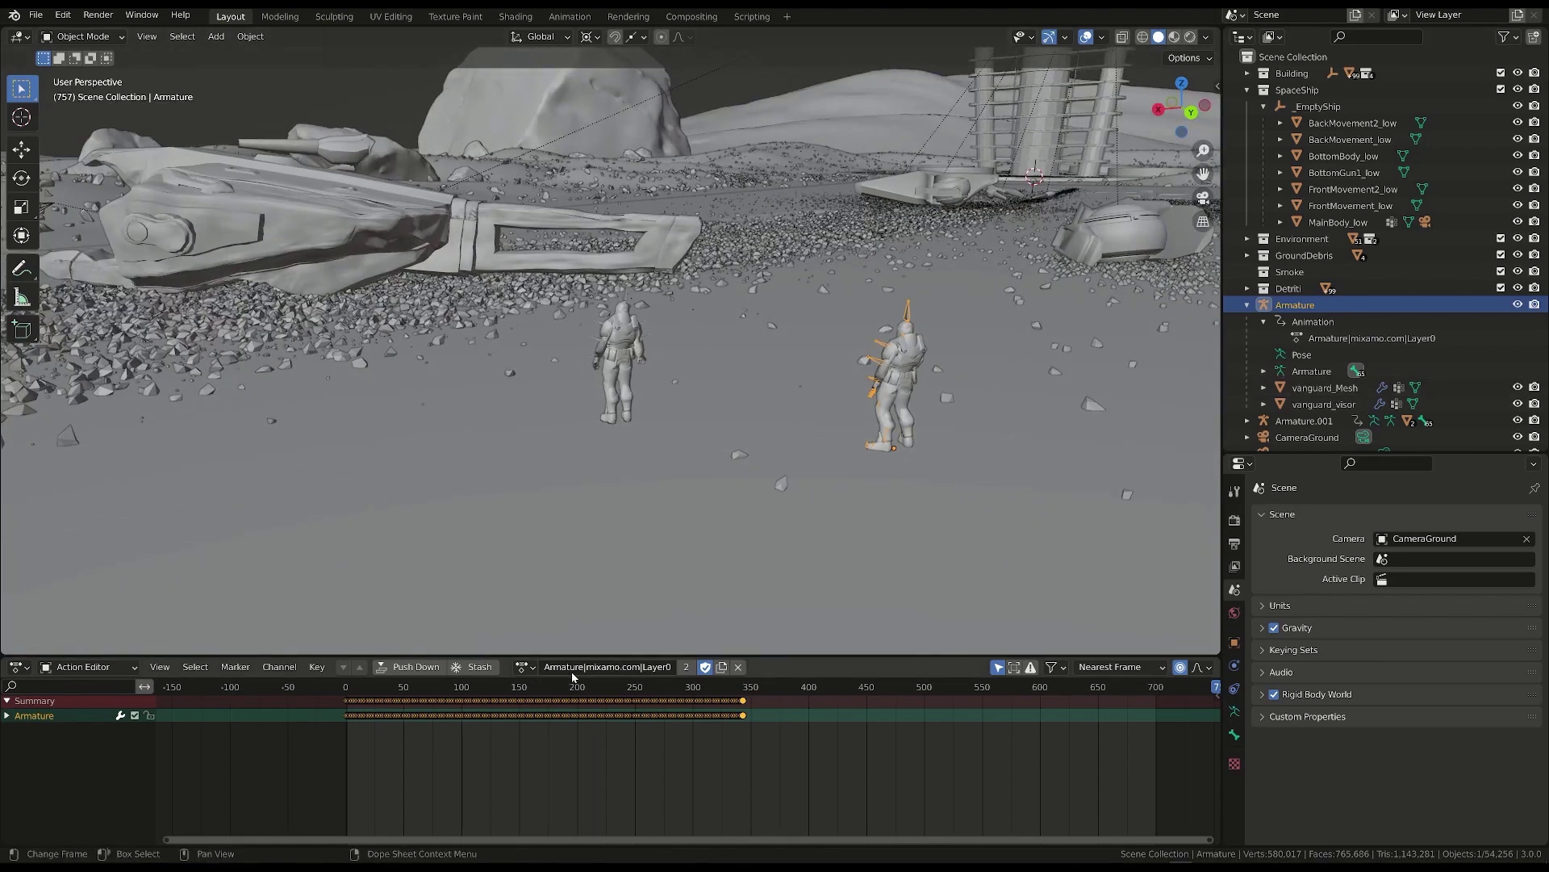
double_click(606, 667)
text(P)
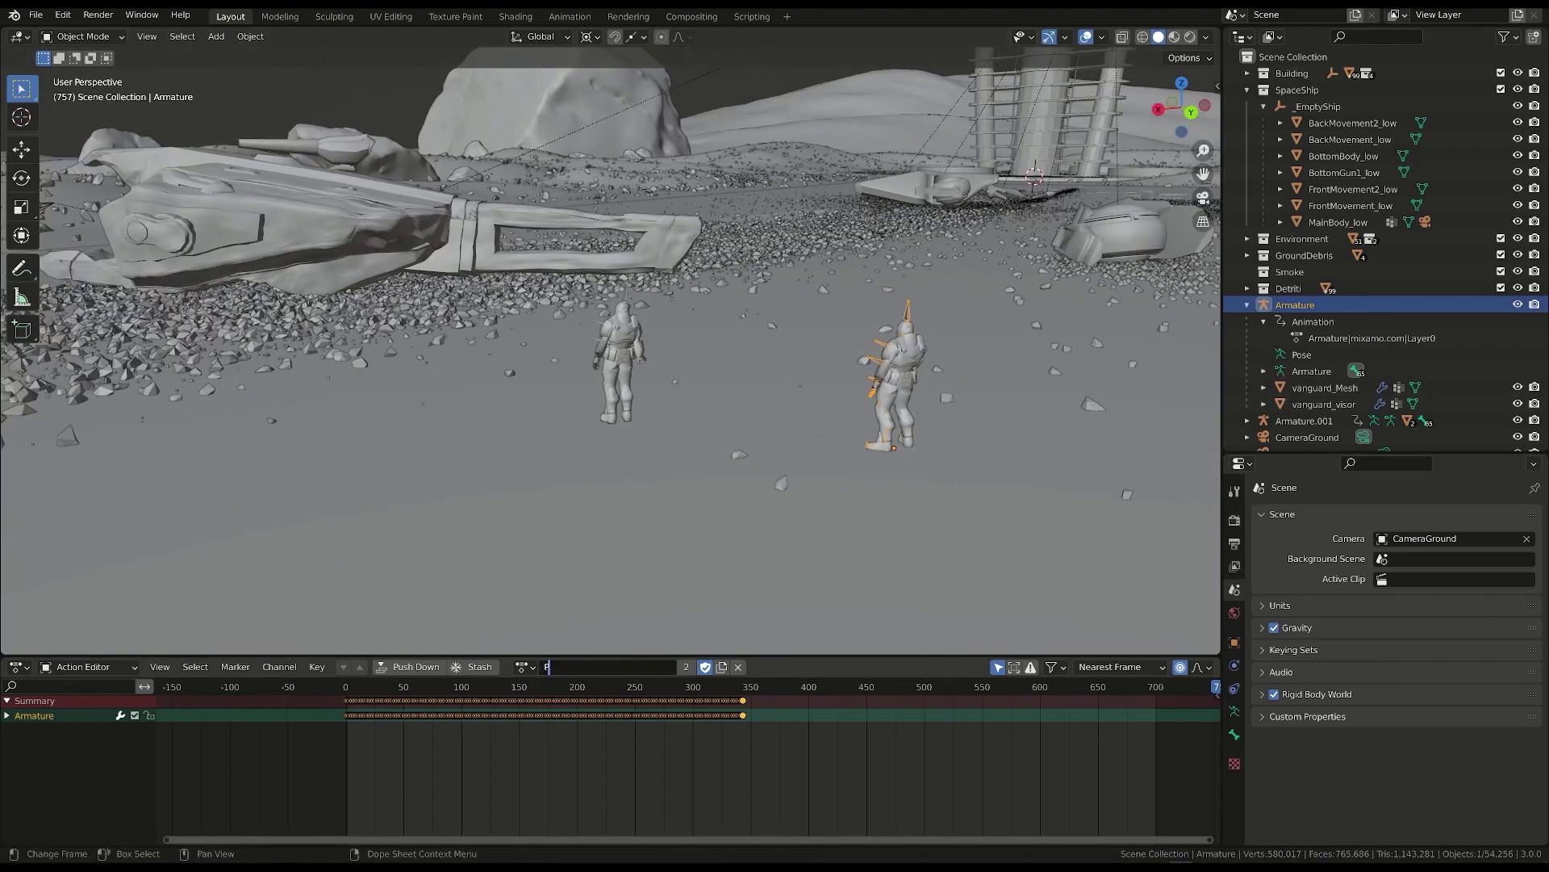
text(ilotStandUp)
key(Return)
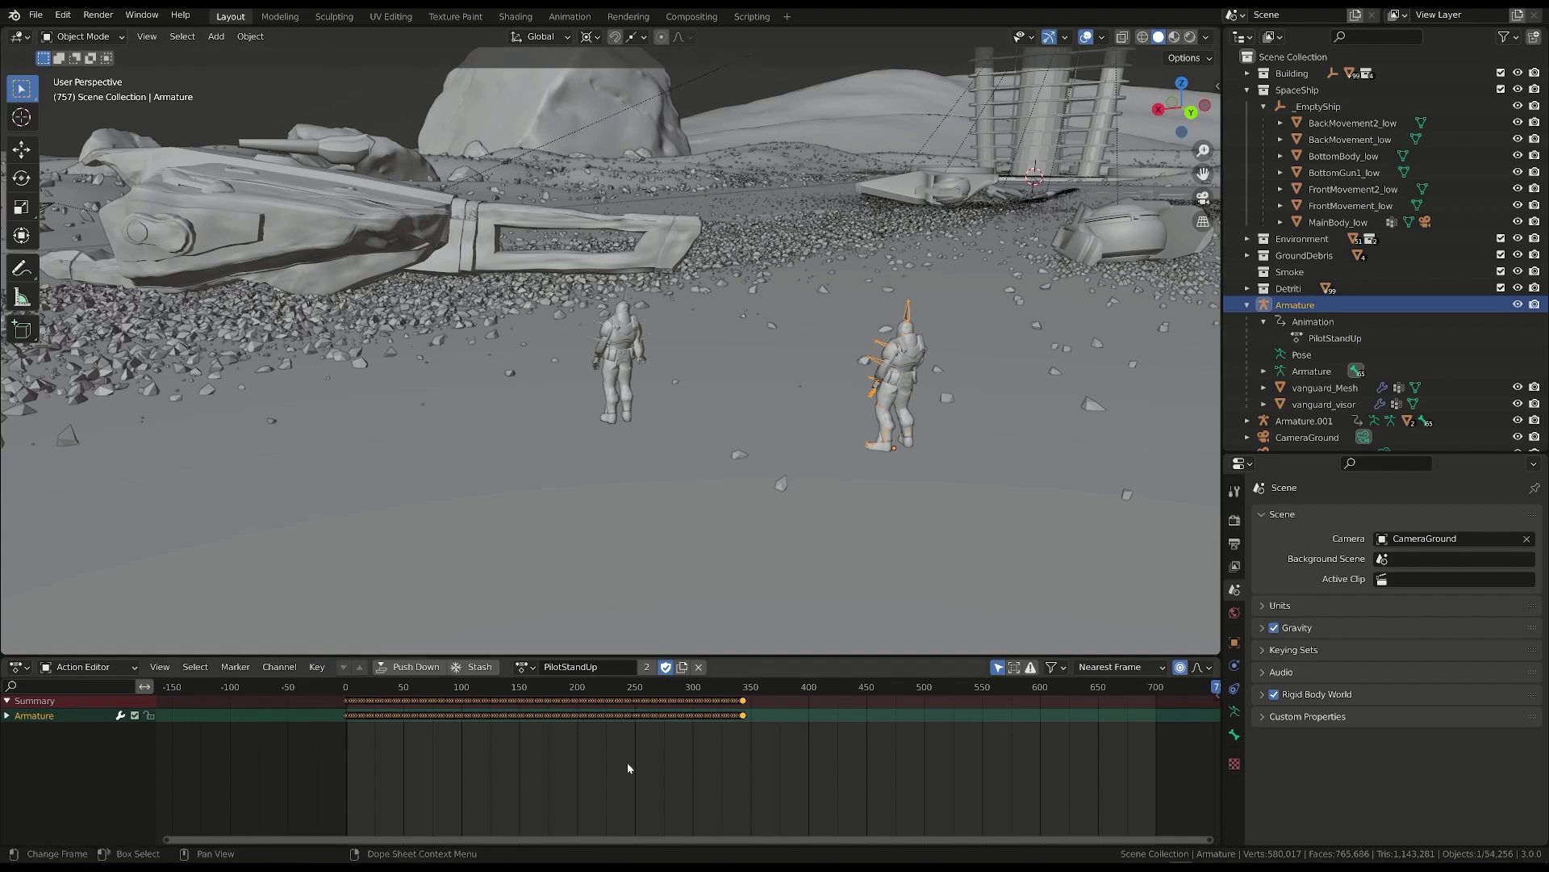
- Split the Action Editor area and make the lower half a Nonlinear Animation editor
drag(706, 655, 706, 613)
drag(1217, 618, 1195, 728)
drag(1013, 728, 960, 692)
drag(839, 612, 815, 562)
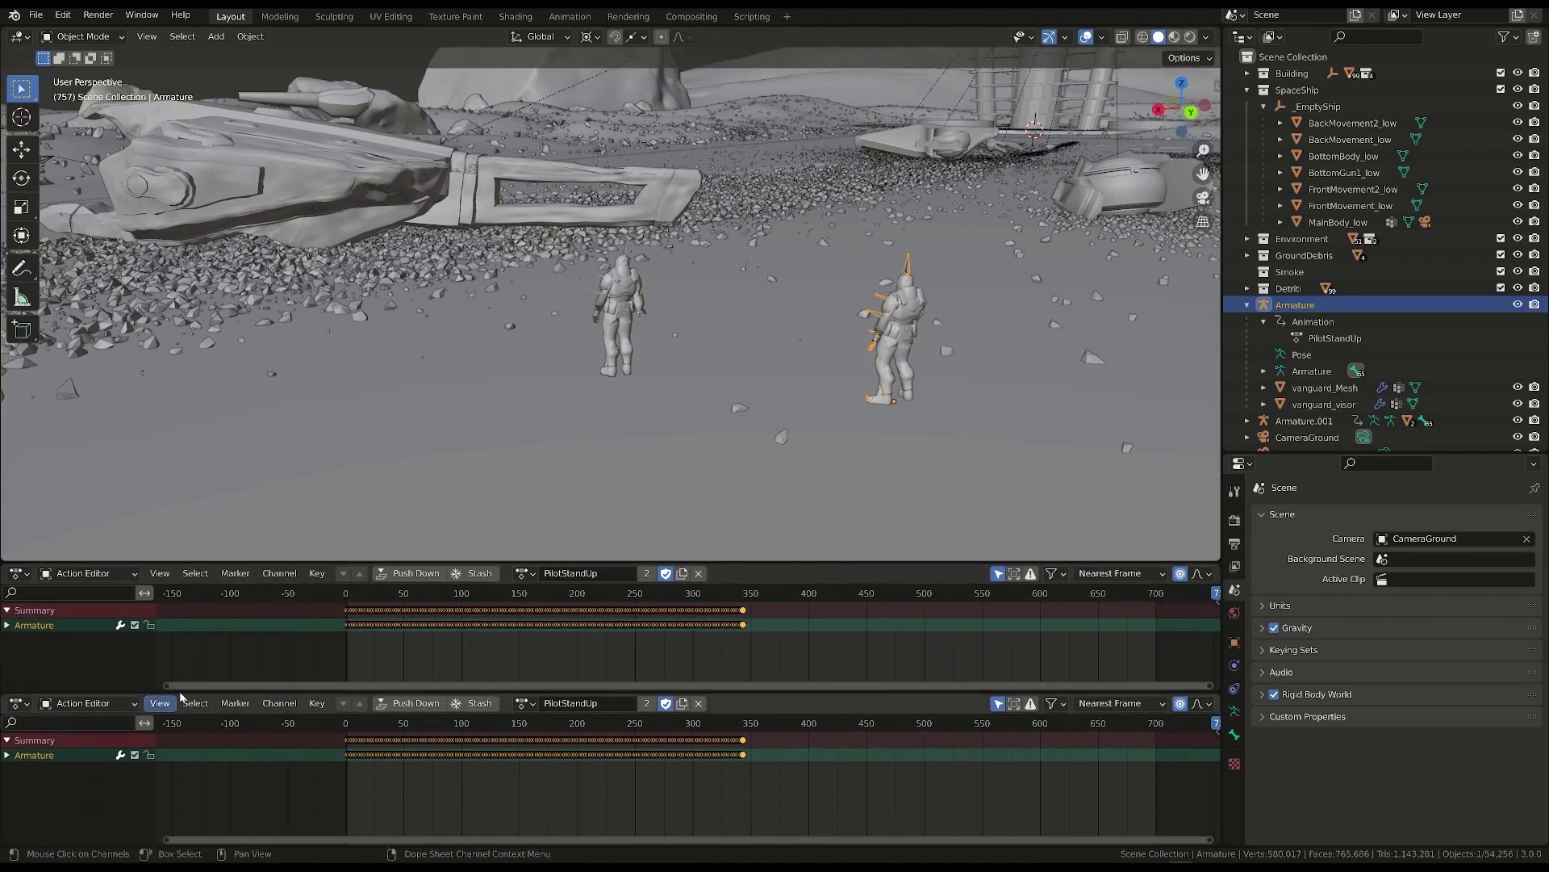
click(87, 708)
click(22, 709)
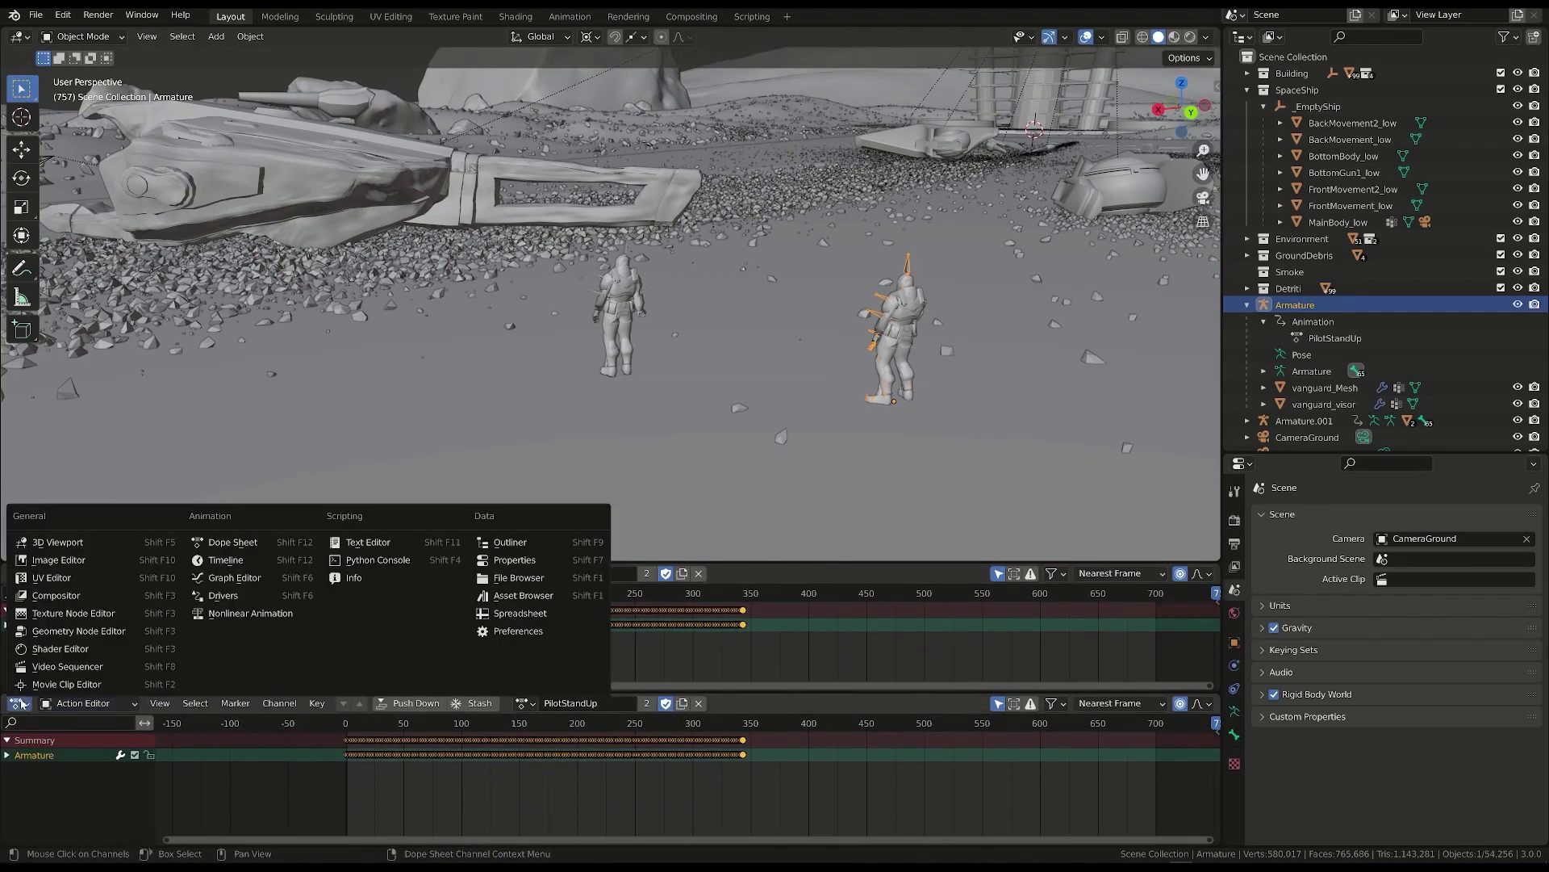
click(250, 613)
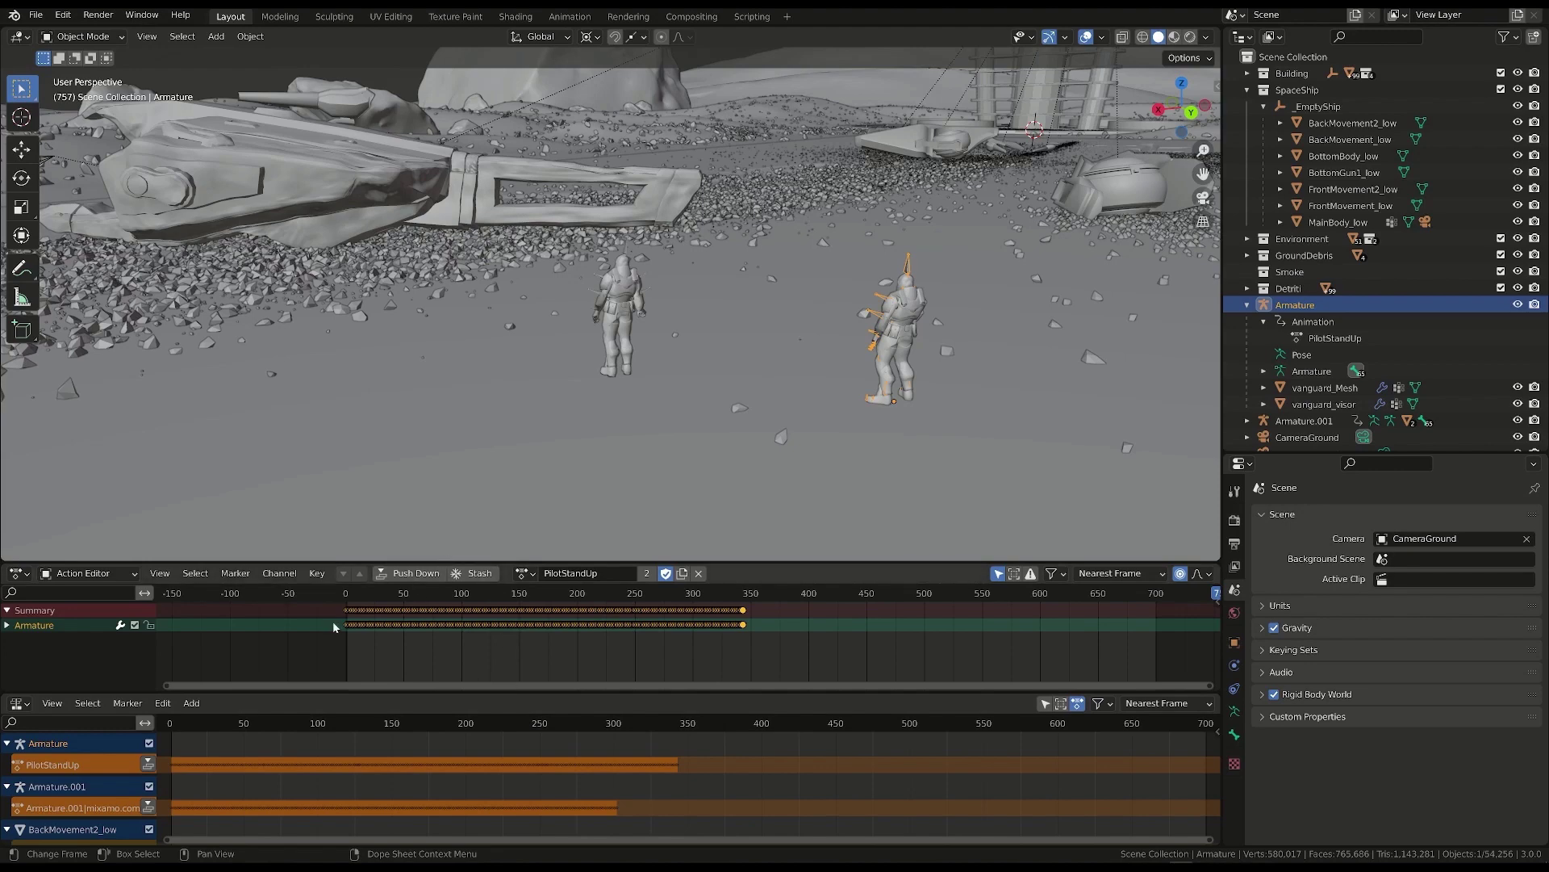
- Deselect the keyframes and push PilotStandUp down onto a new NLA track
drag(721, 561, 722, 529)
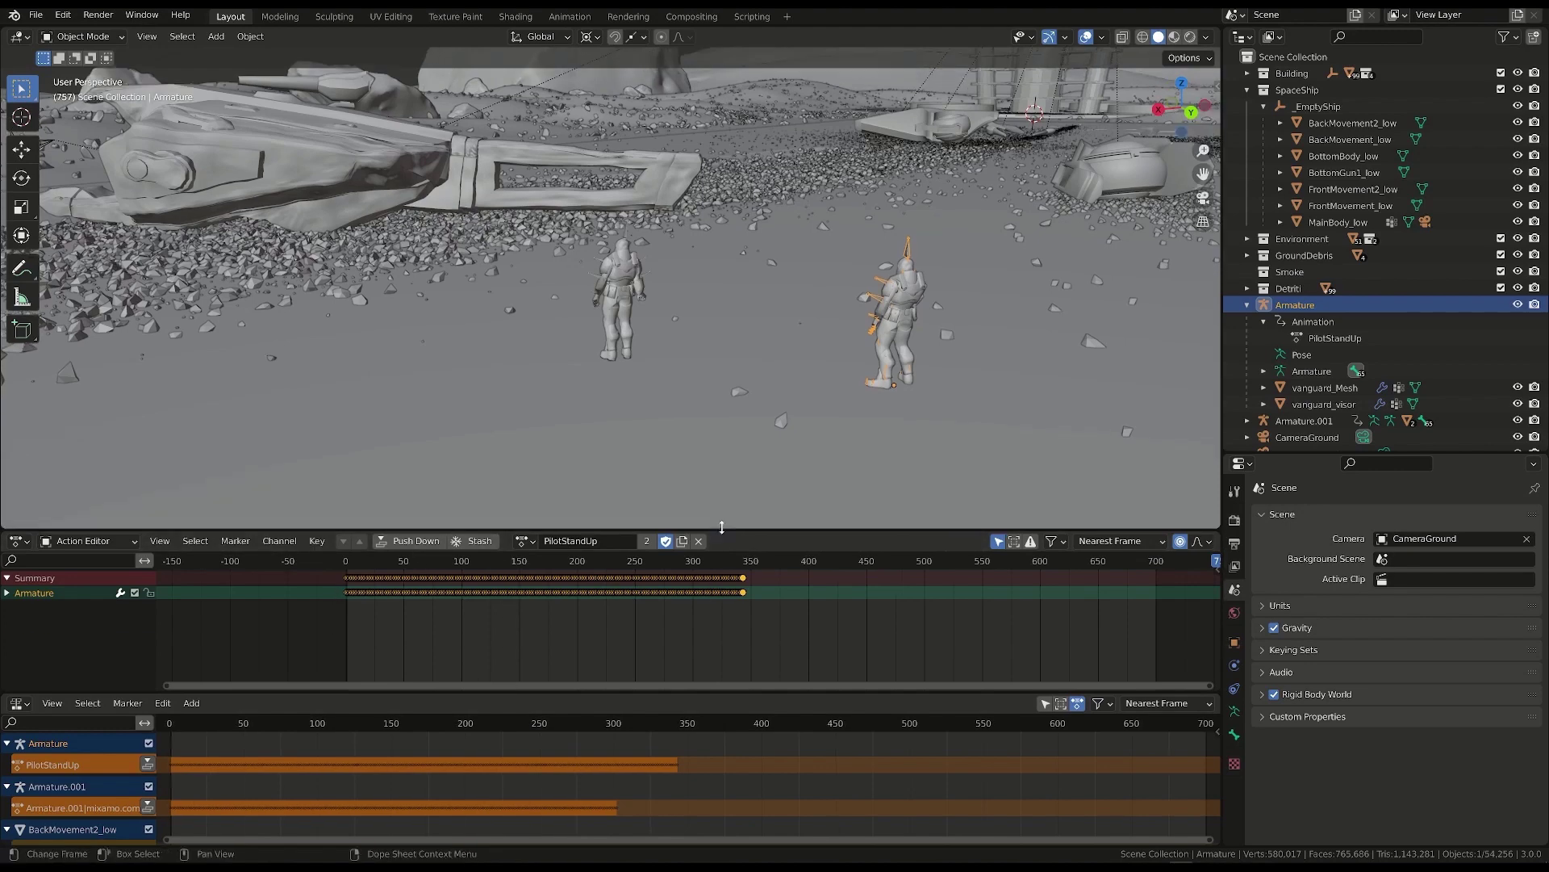
click(801, 639)
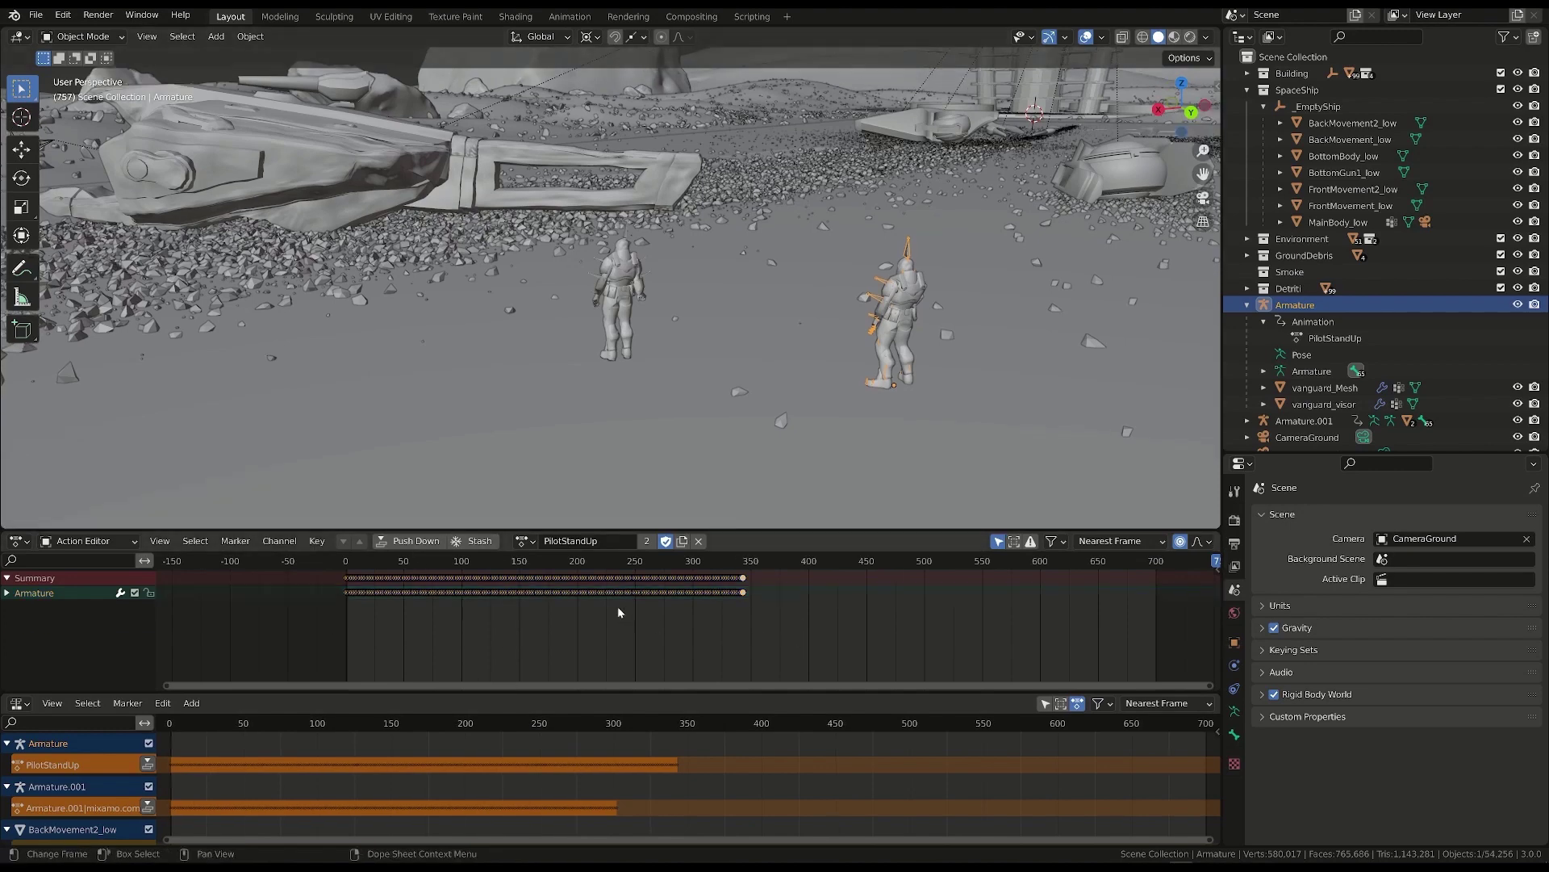
click(416, 541)
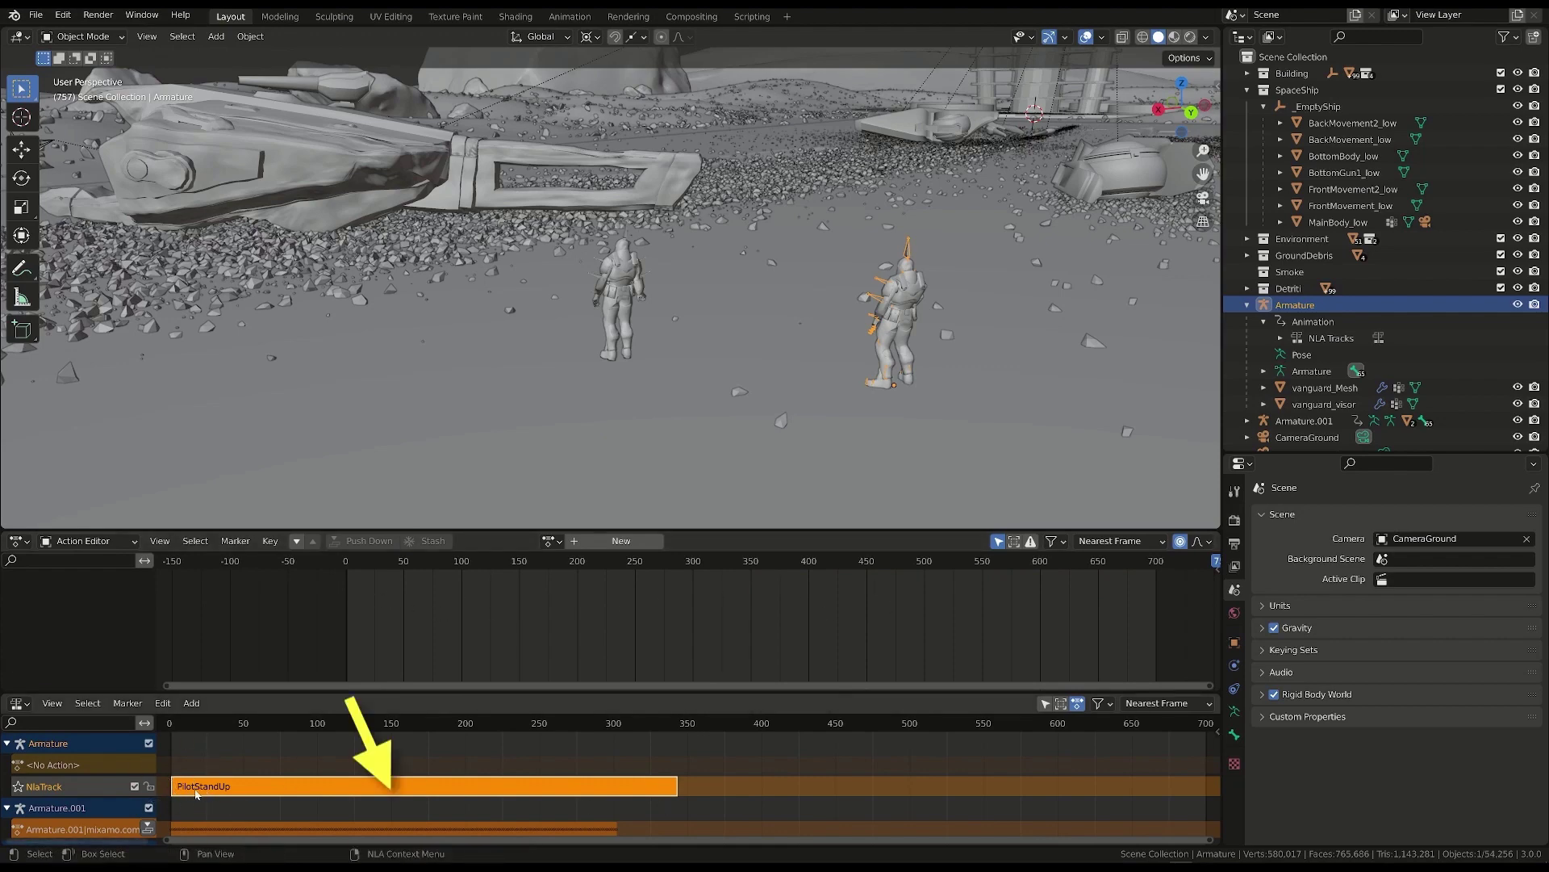
- Scrub through PilotStandUp in the NLA and trial-slide its strip to start near frame 70
drag(236, 725, 292, 723)
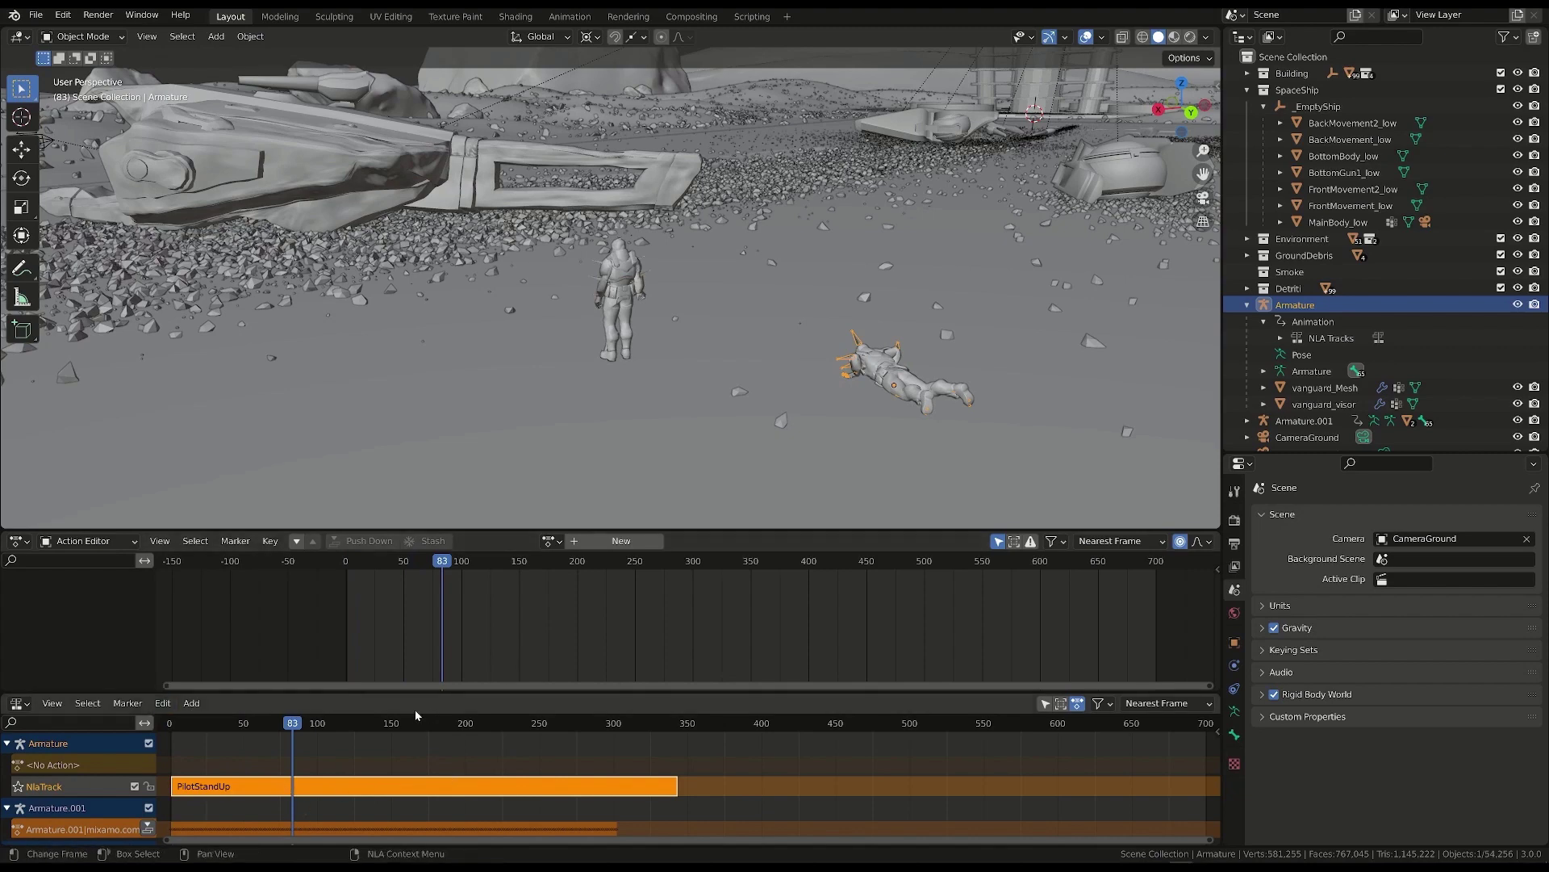
drag(299, 730, 335, 726)
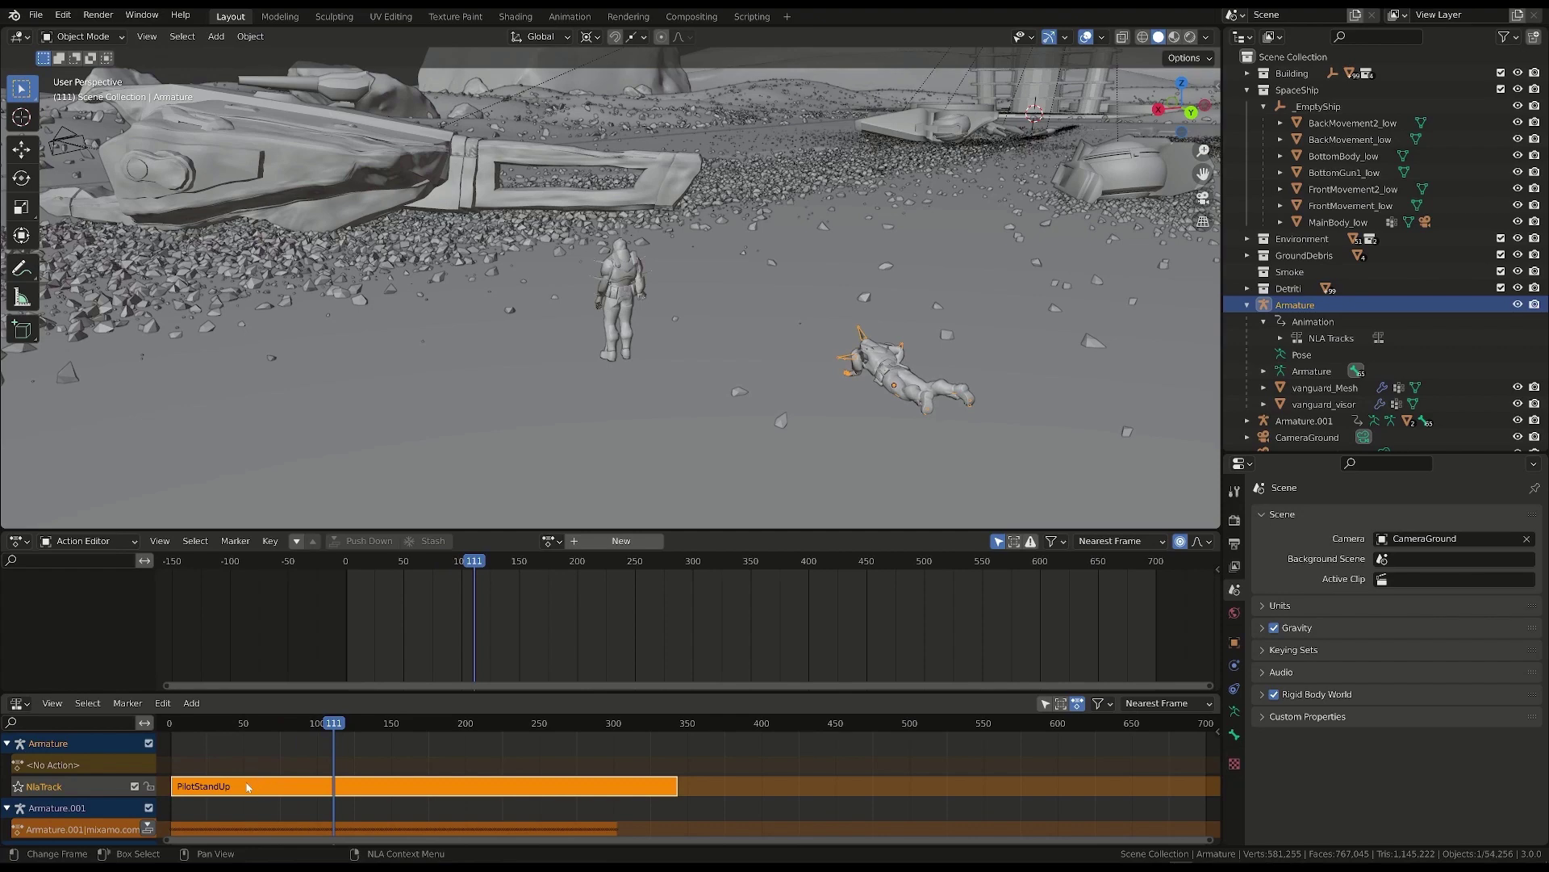
drag(277, 785, 380, 781)
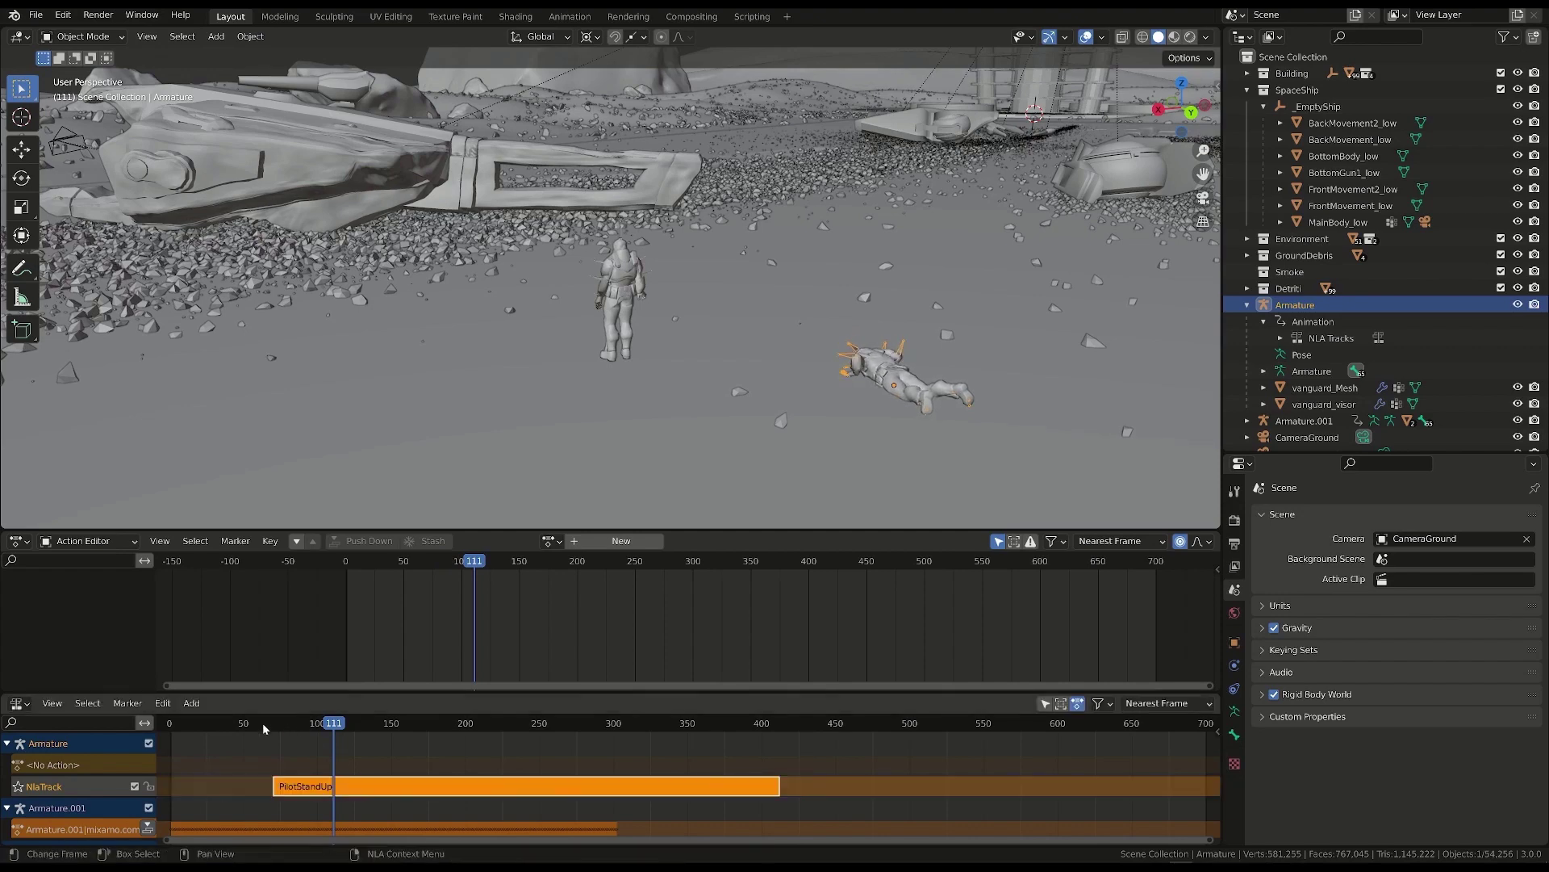
drag(263, 725, 326, 724)
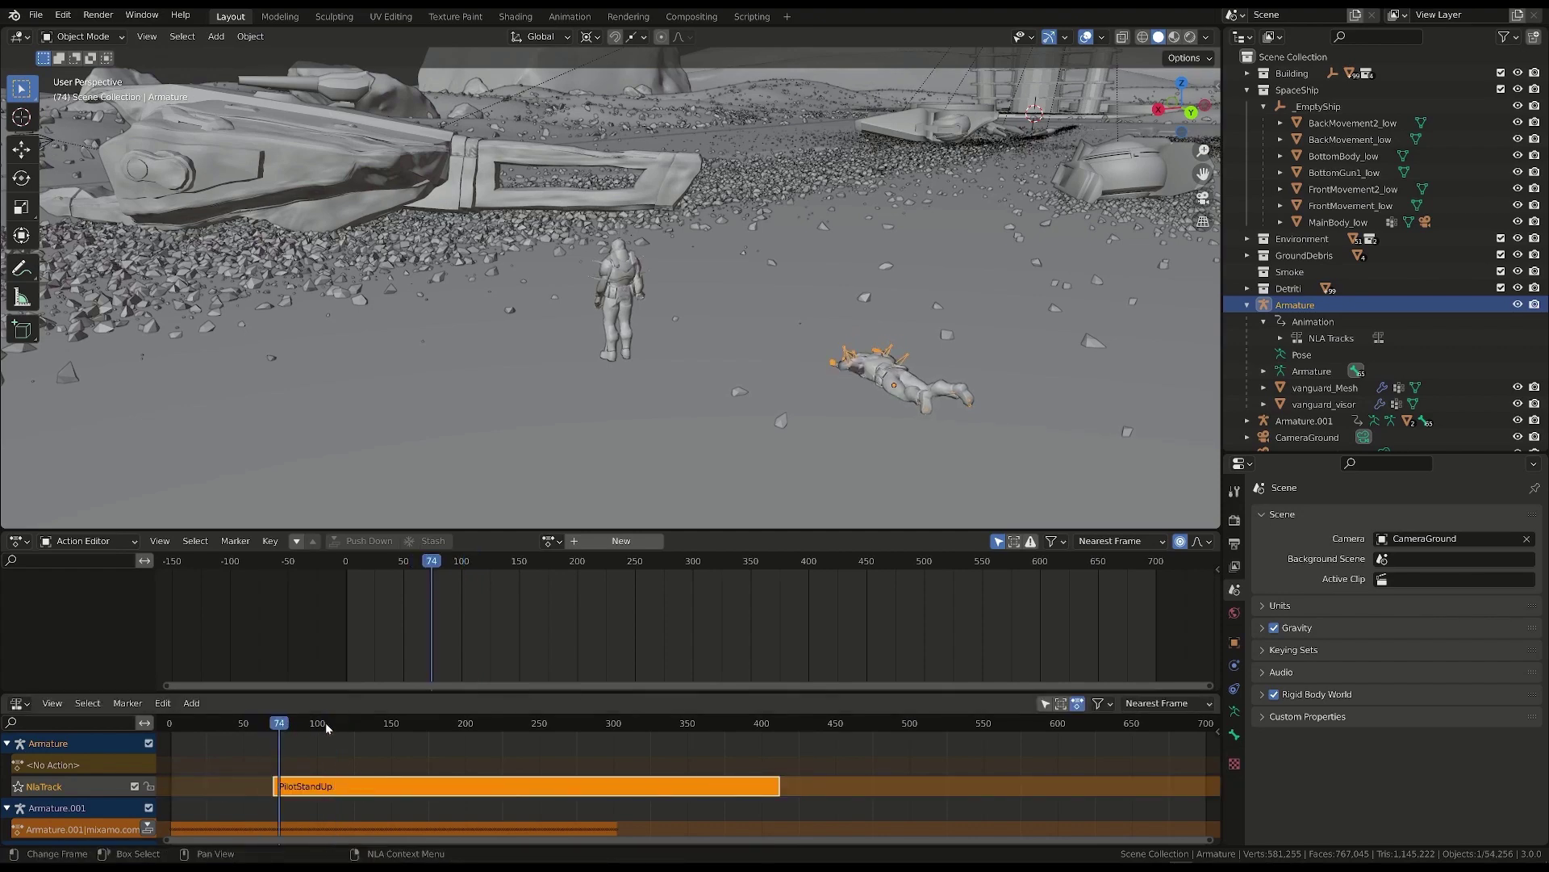
click(327, 727)
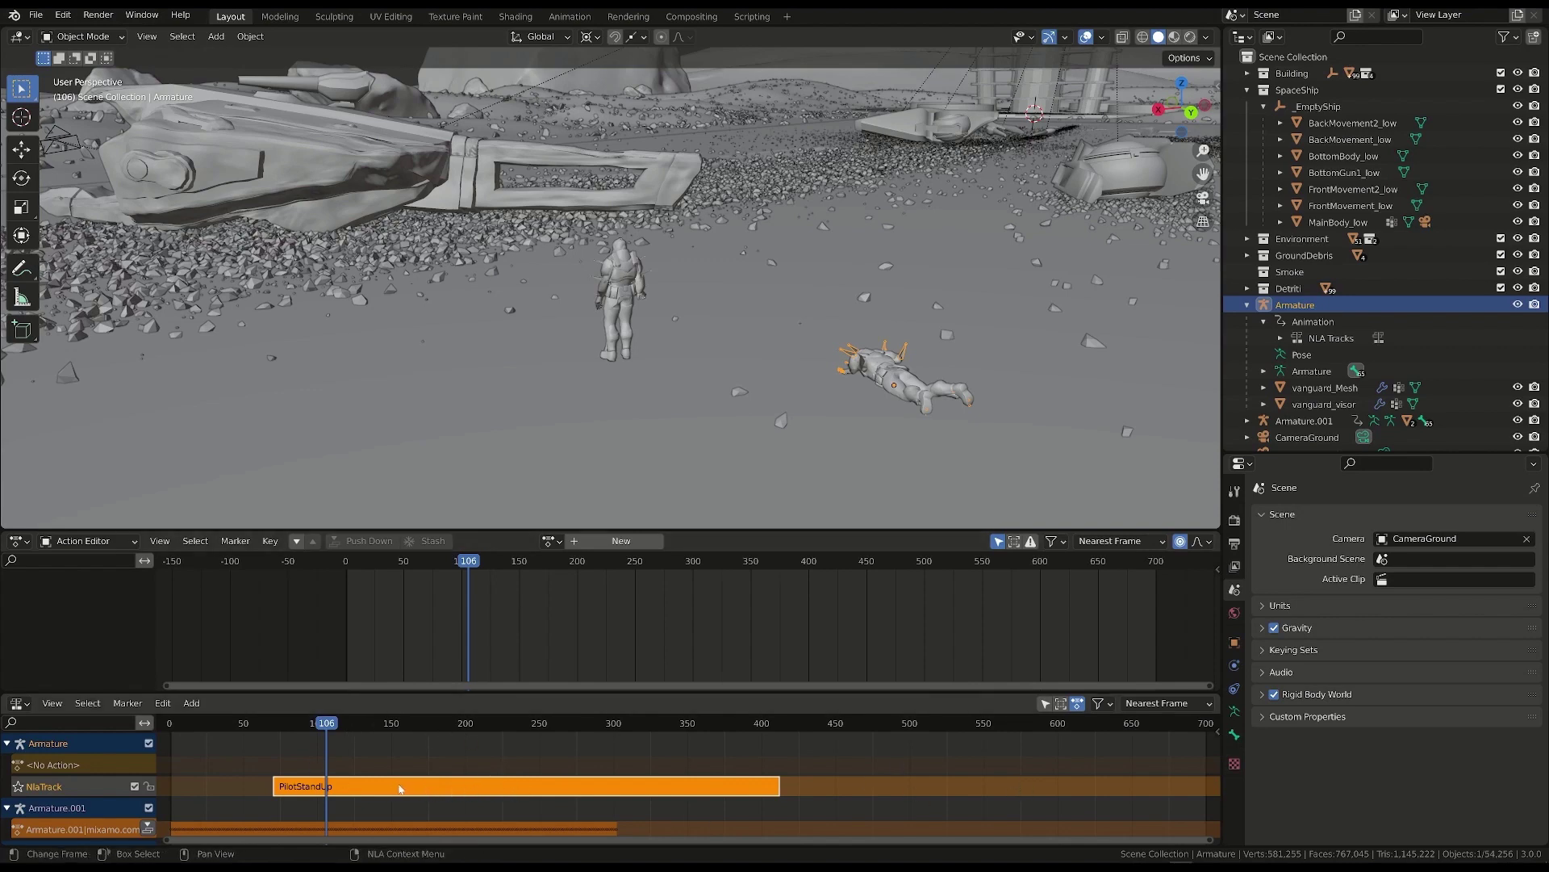
- Move the PilotStandUp strip back to frame 1 and select Armature.001 in the Outliner
key(g)
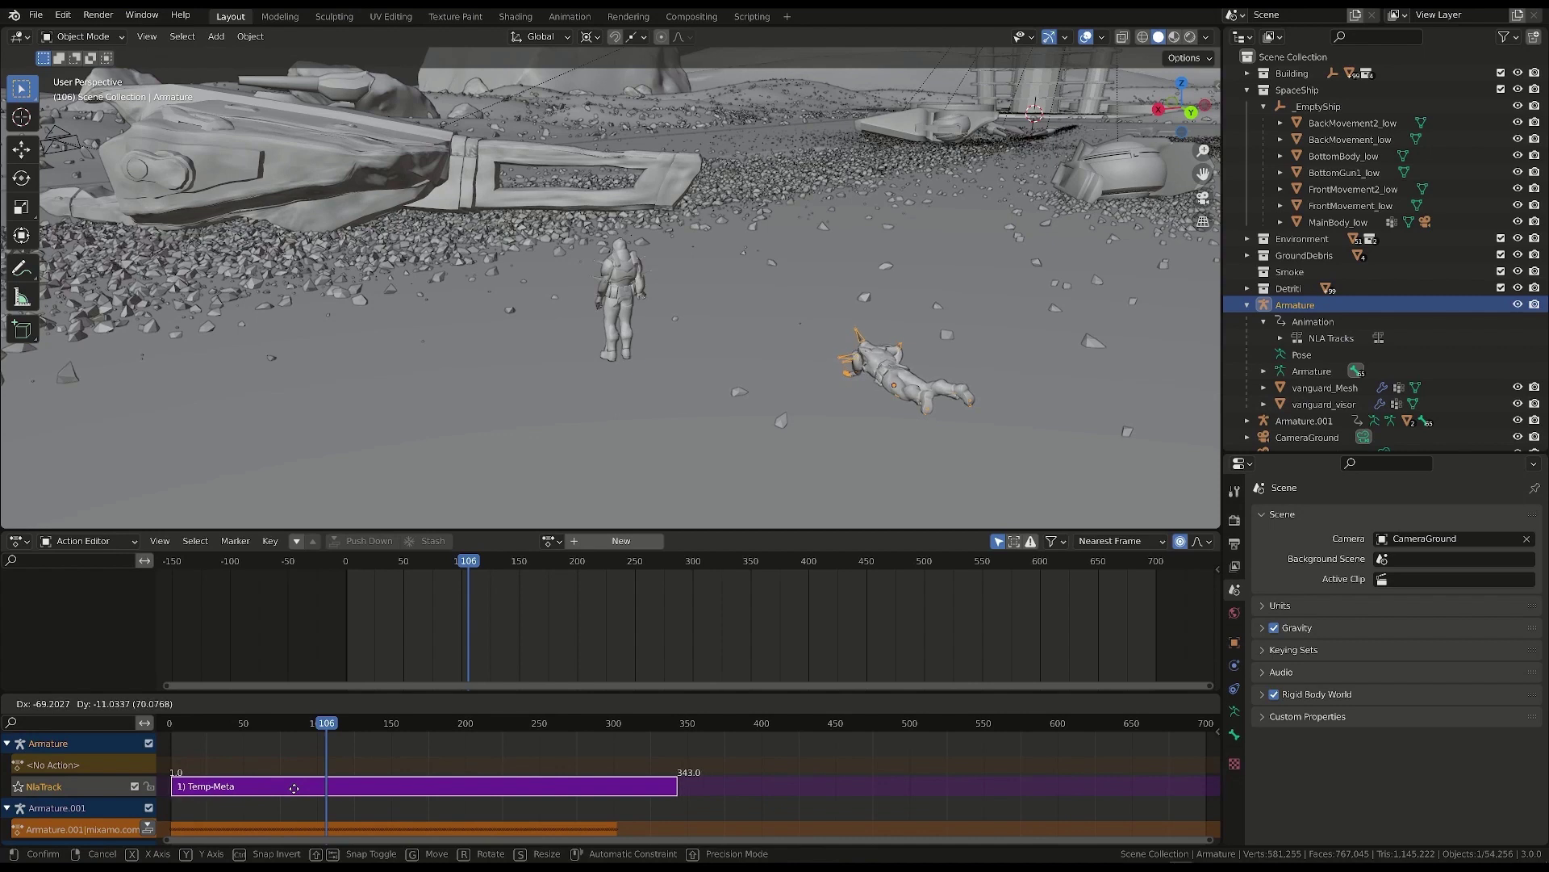
click(285, 776)
click(285, 778)
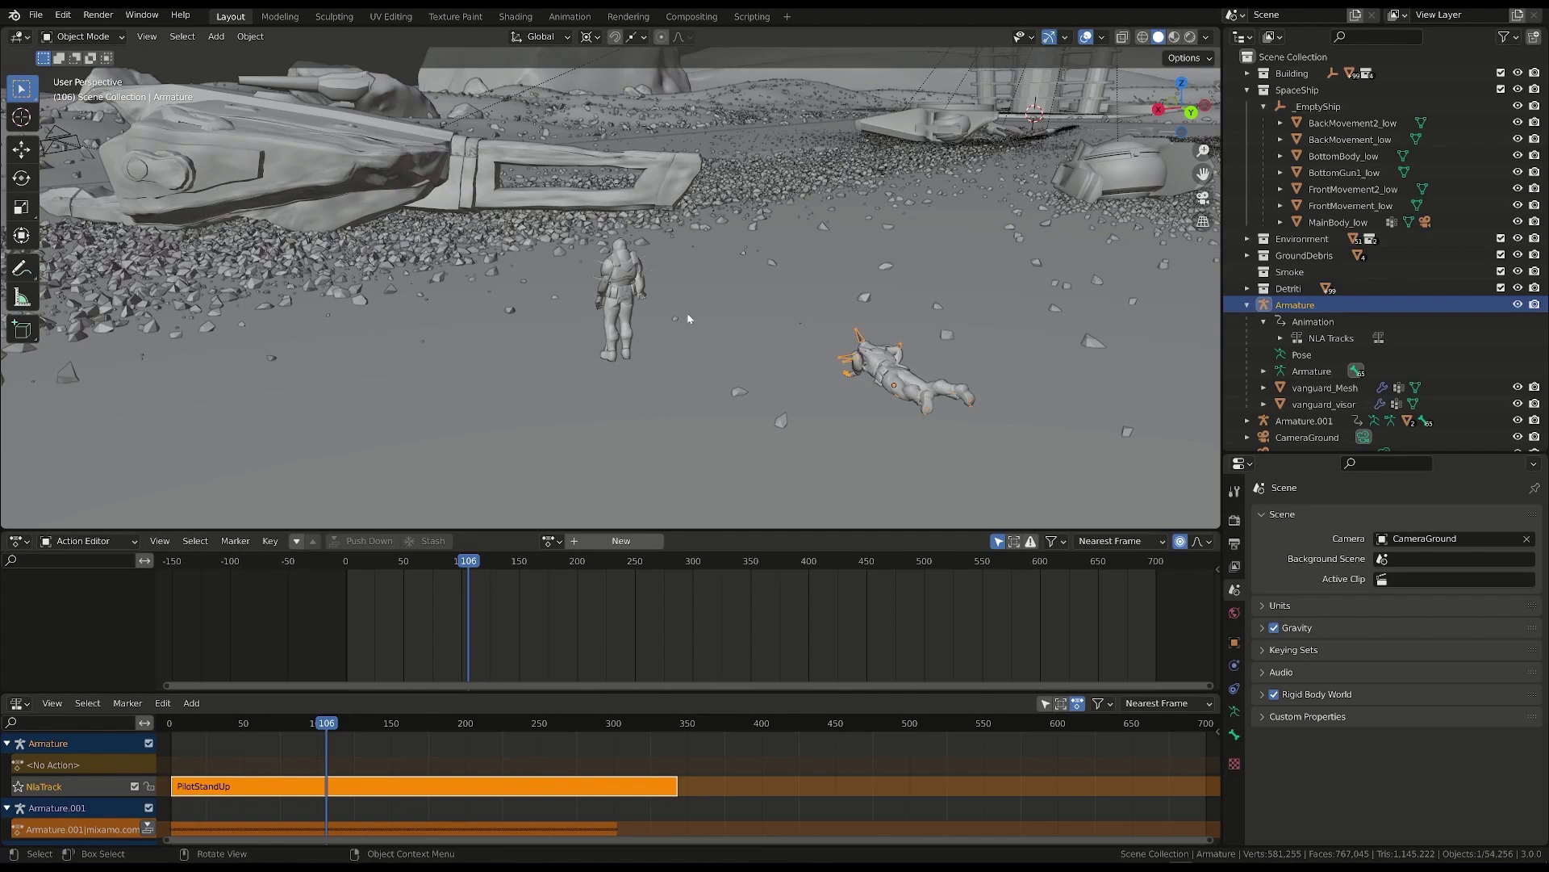
click(1304, 420)
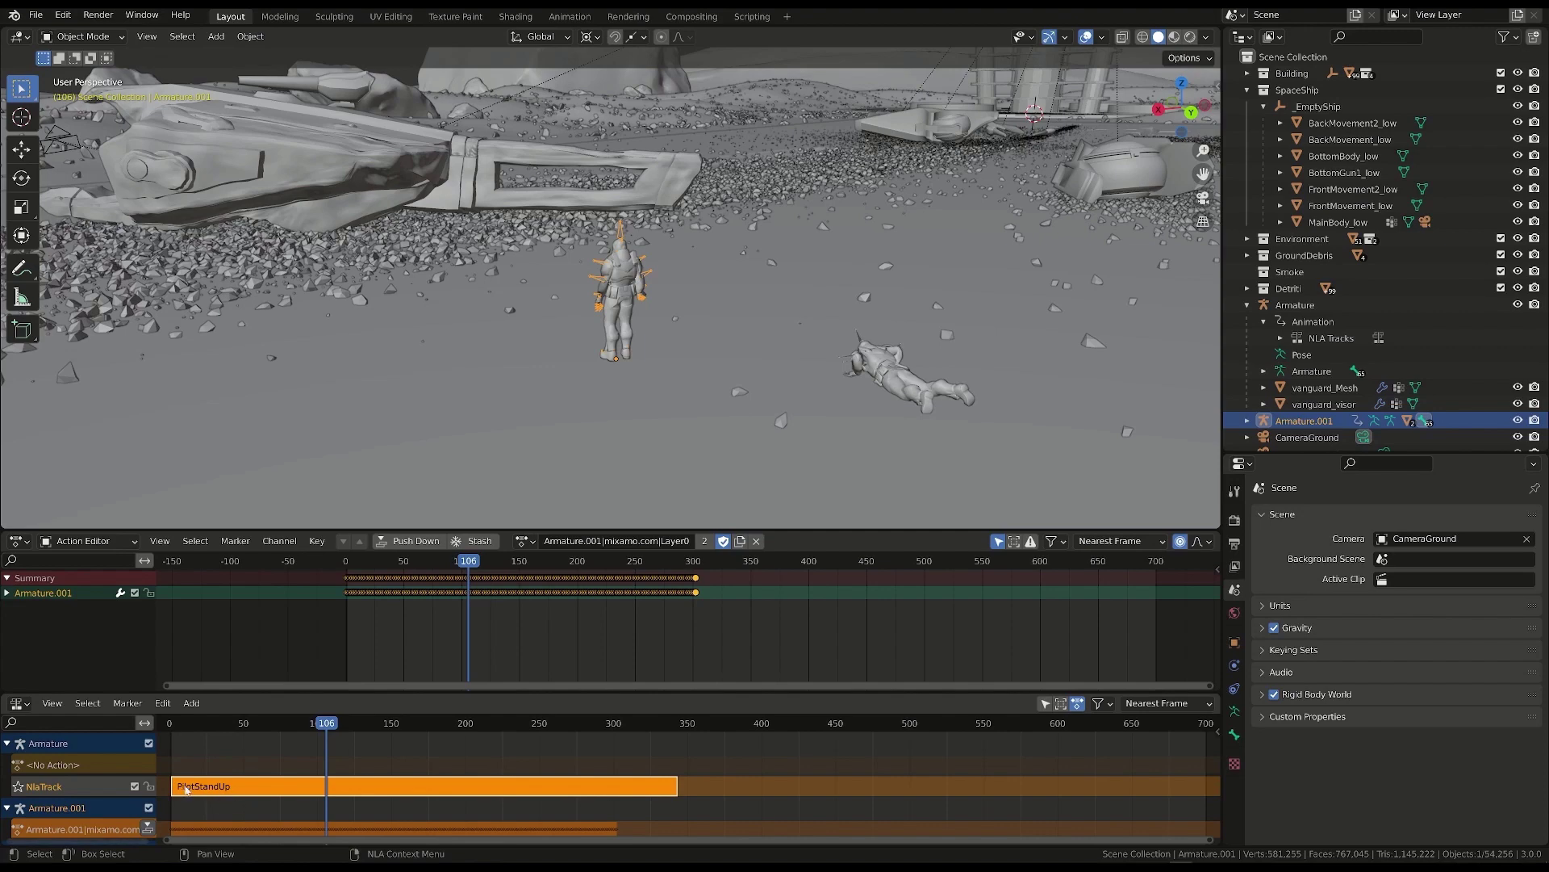
- Rename Armature.001's action to 'PilotLookAround' and push it down onto its own NLA track
click(614, 541)
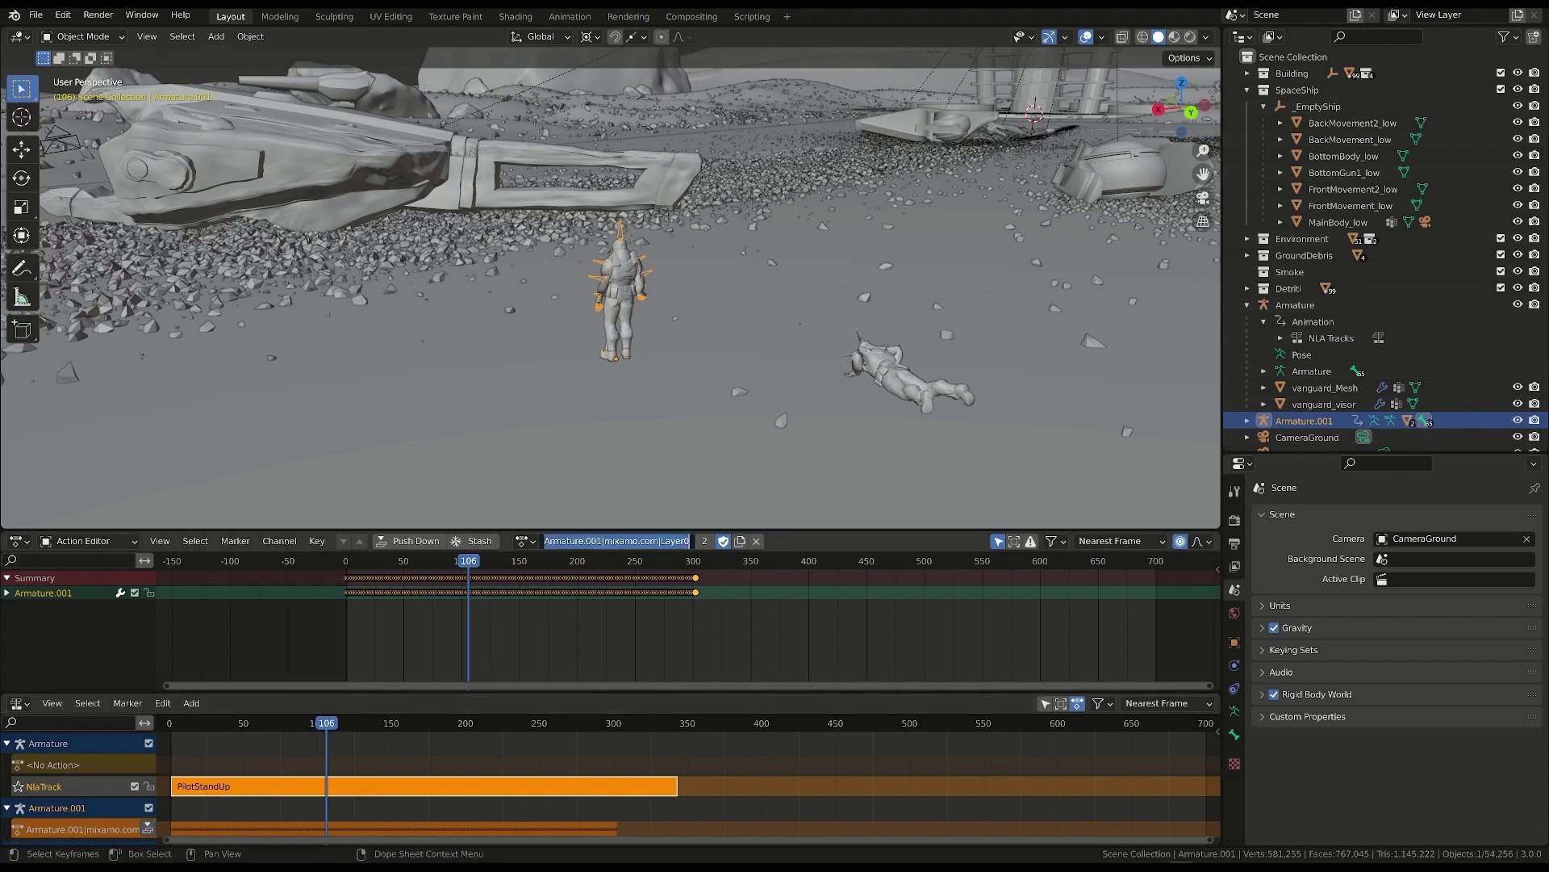
text(PilotLo)
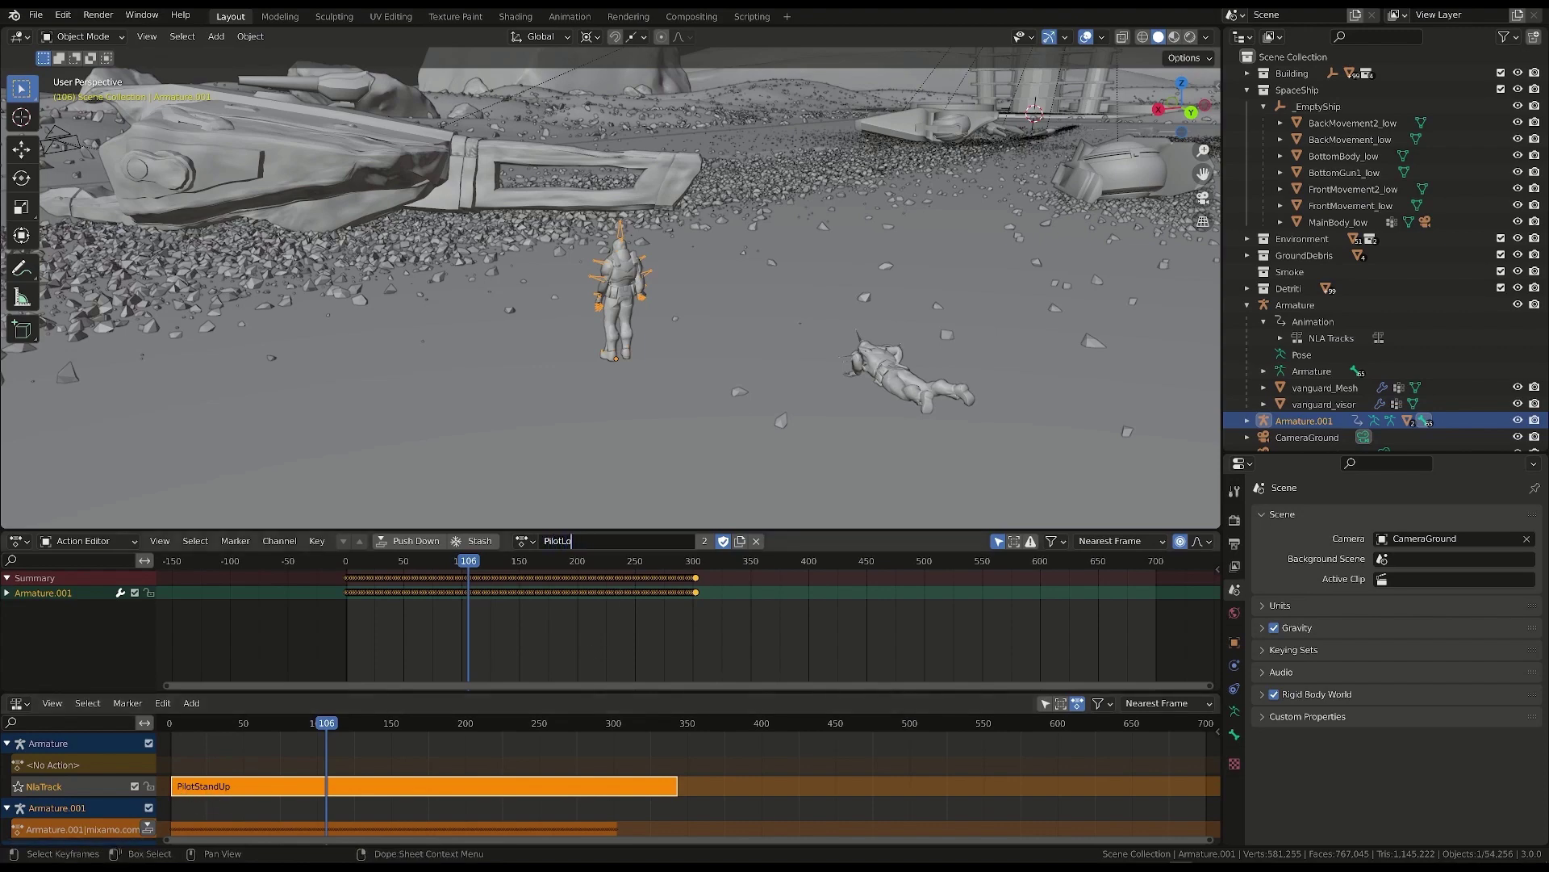
text(okA)
text(round)
key(Return)
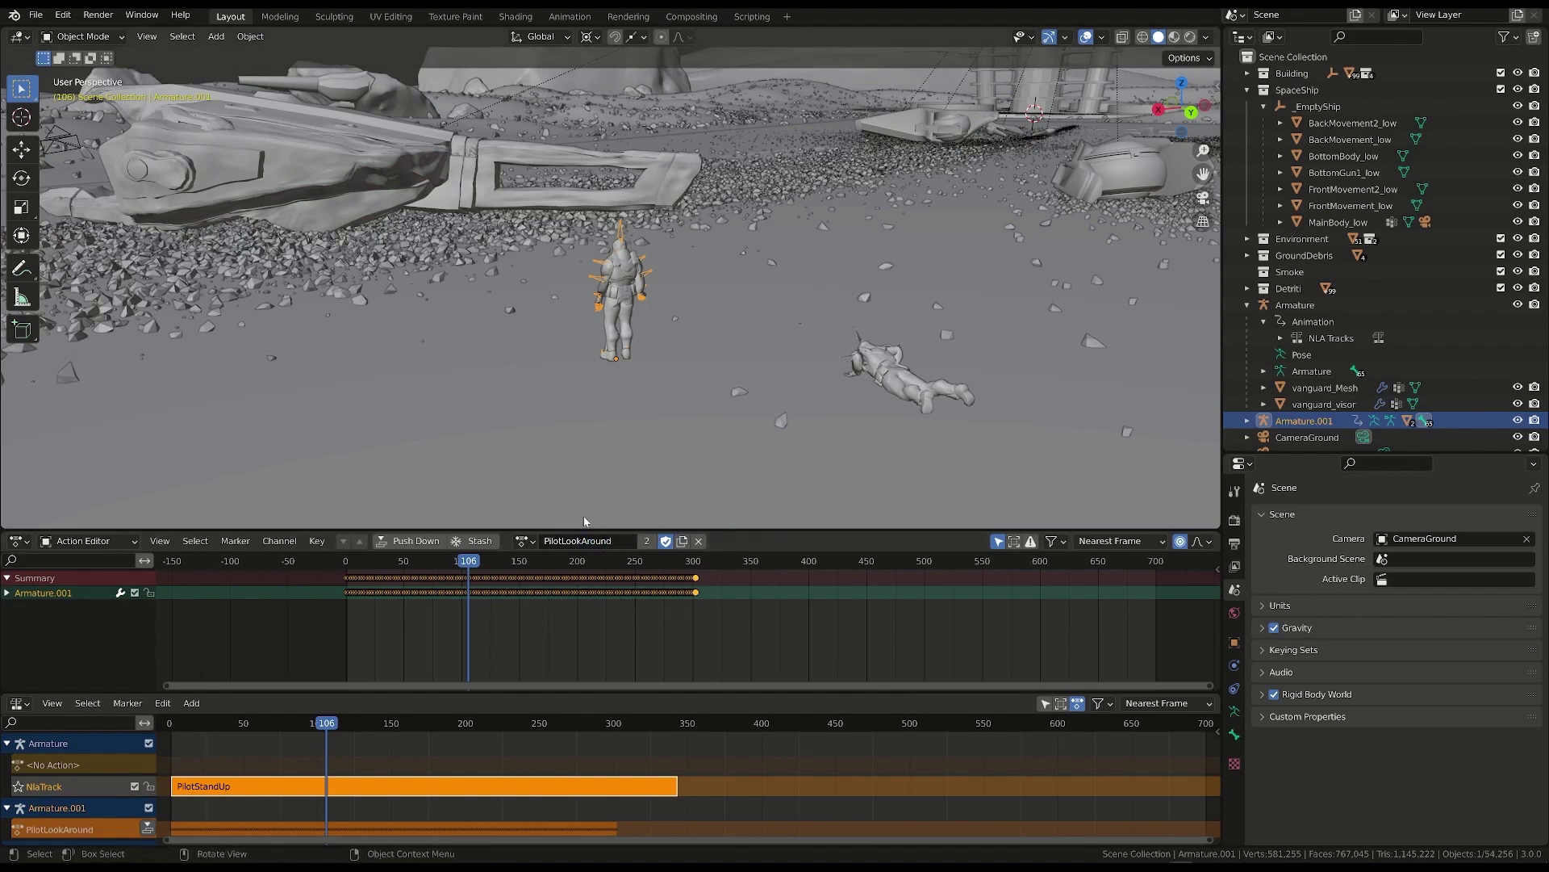
click(415, 540)
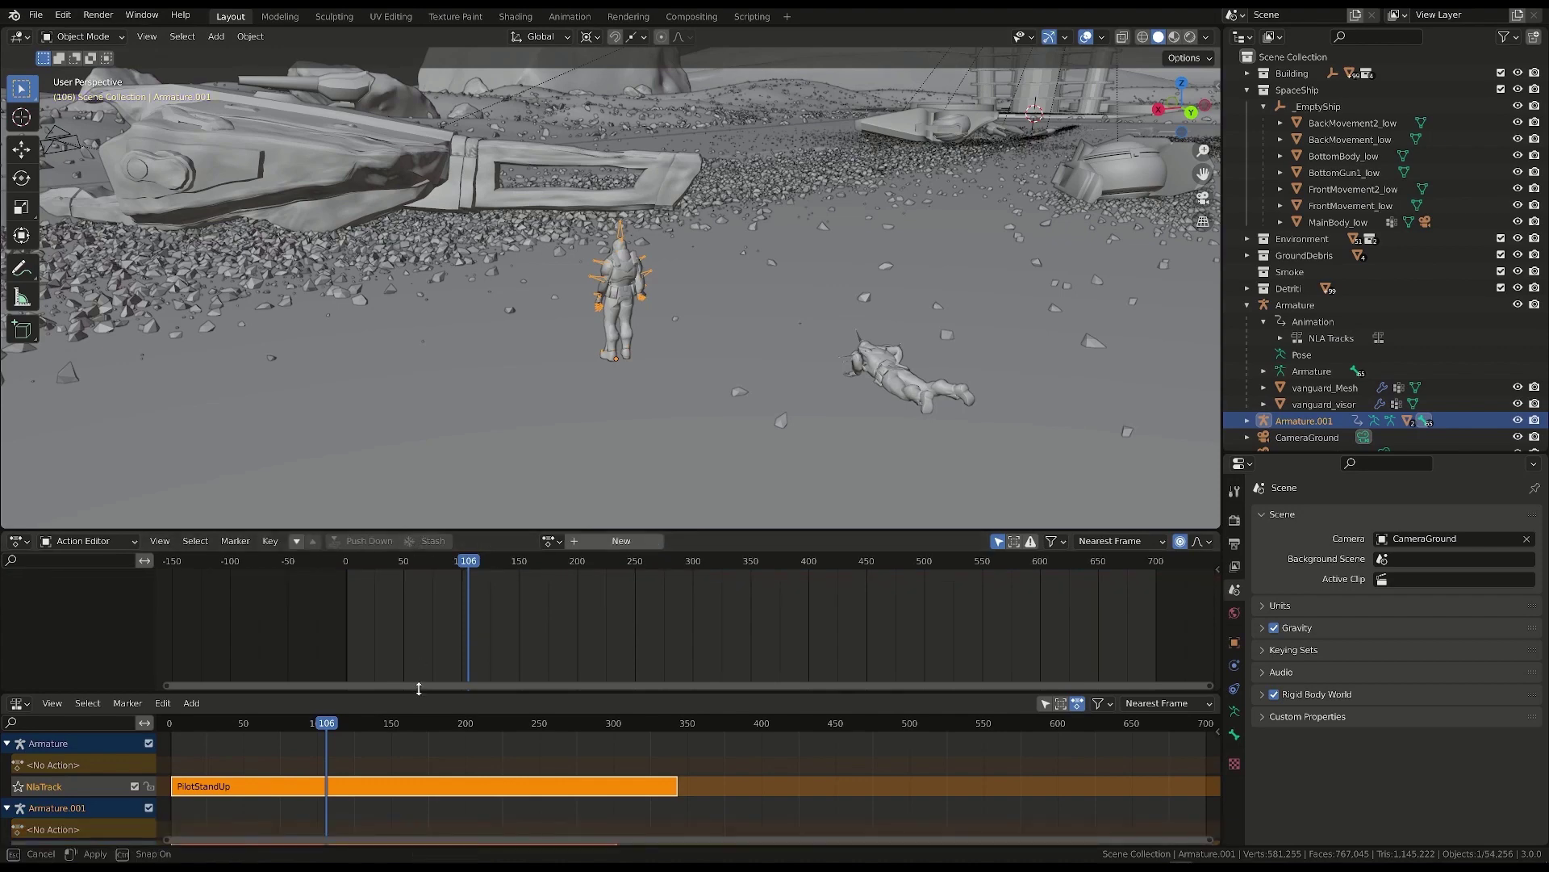
drag(419, 688, 418, 625)
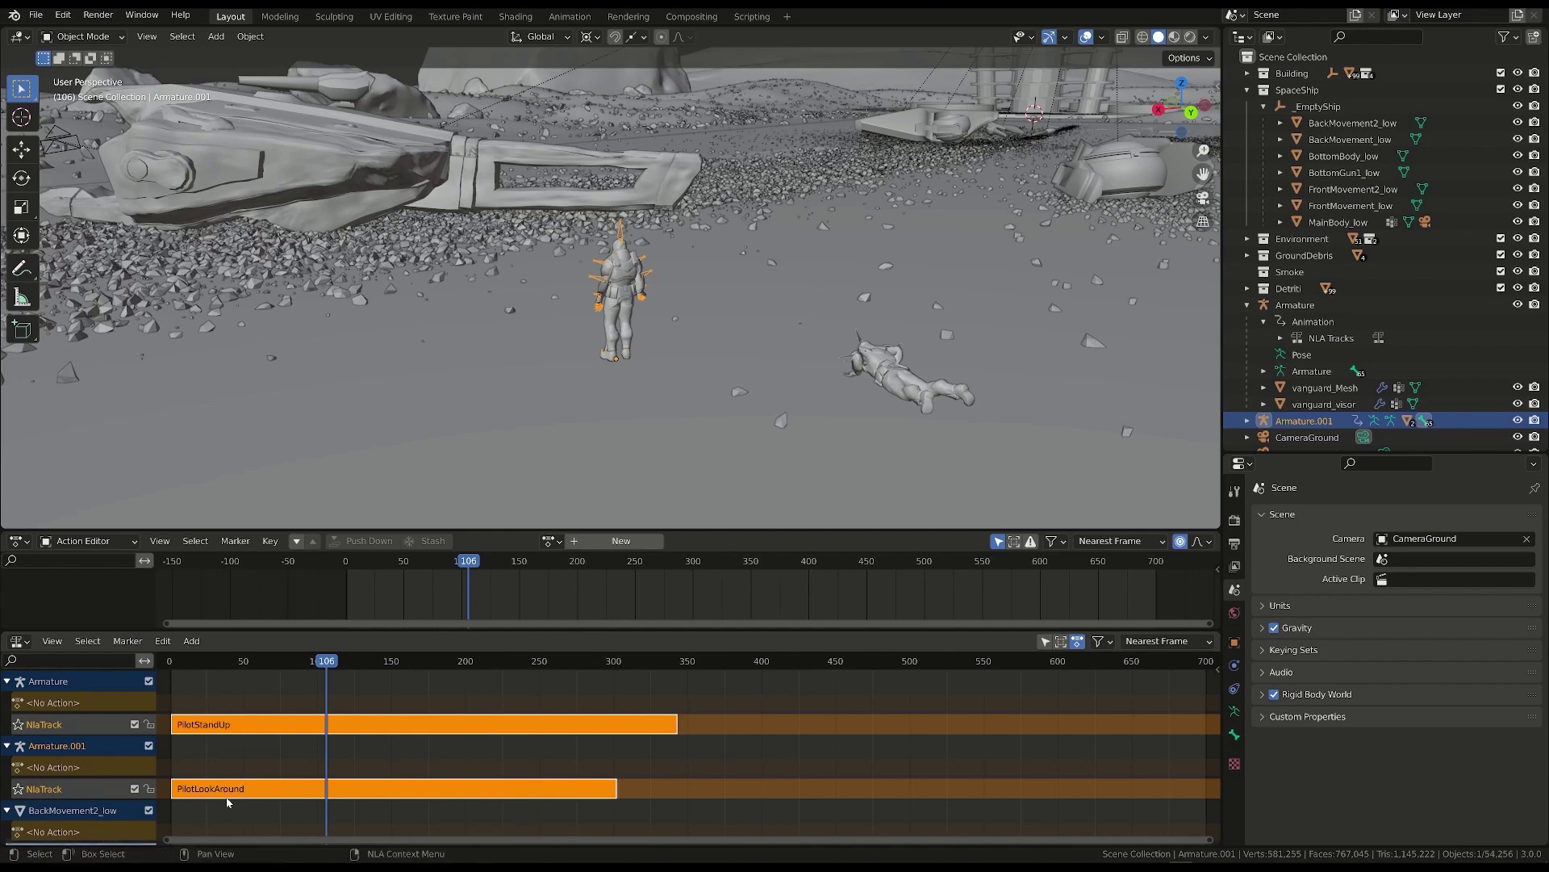
- Put the playhead at frame 350 and make the first pilot's NLA track active
click(655, 762)
click(686, 660)
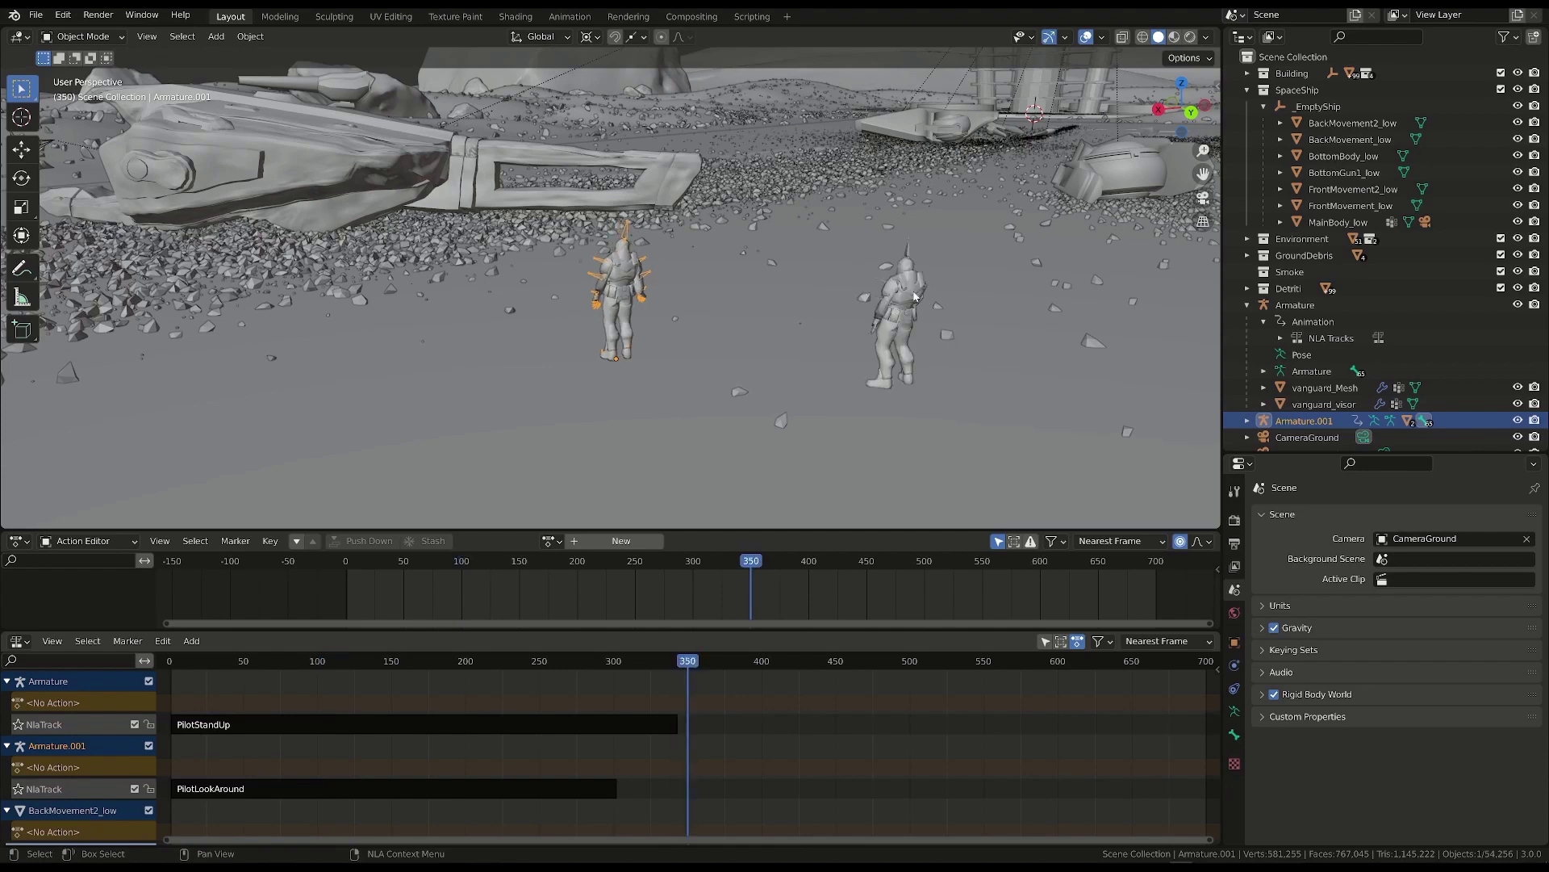
click(917, 295)
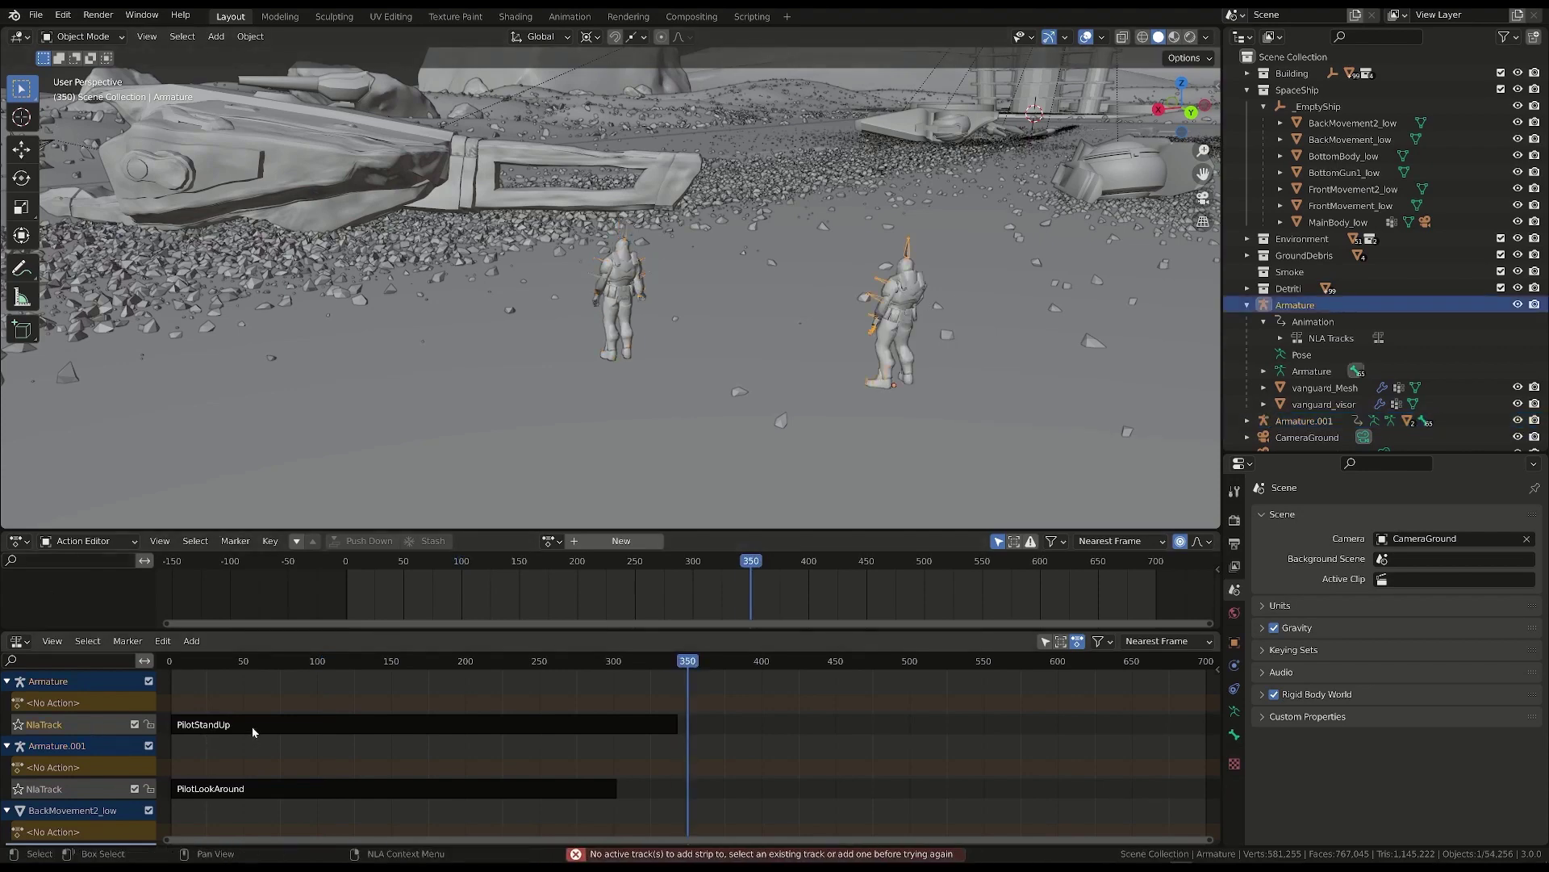
click(448, 721)
- Add PilotLookAround as an action strip at frame 350 and play back across the join
click(191, 640)
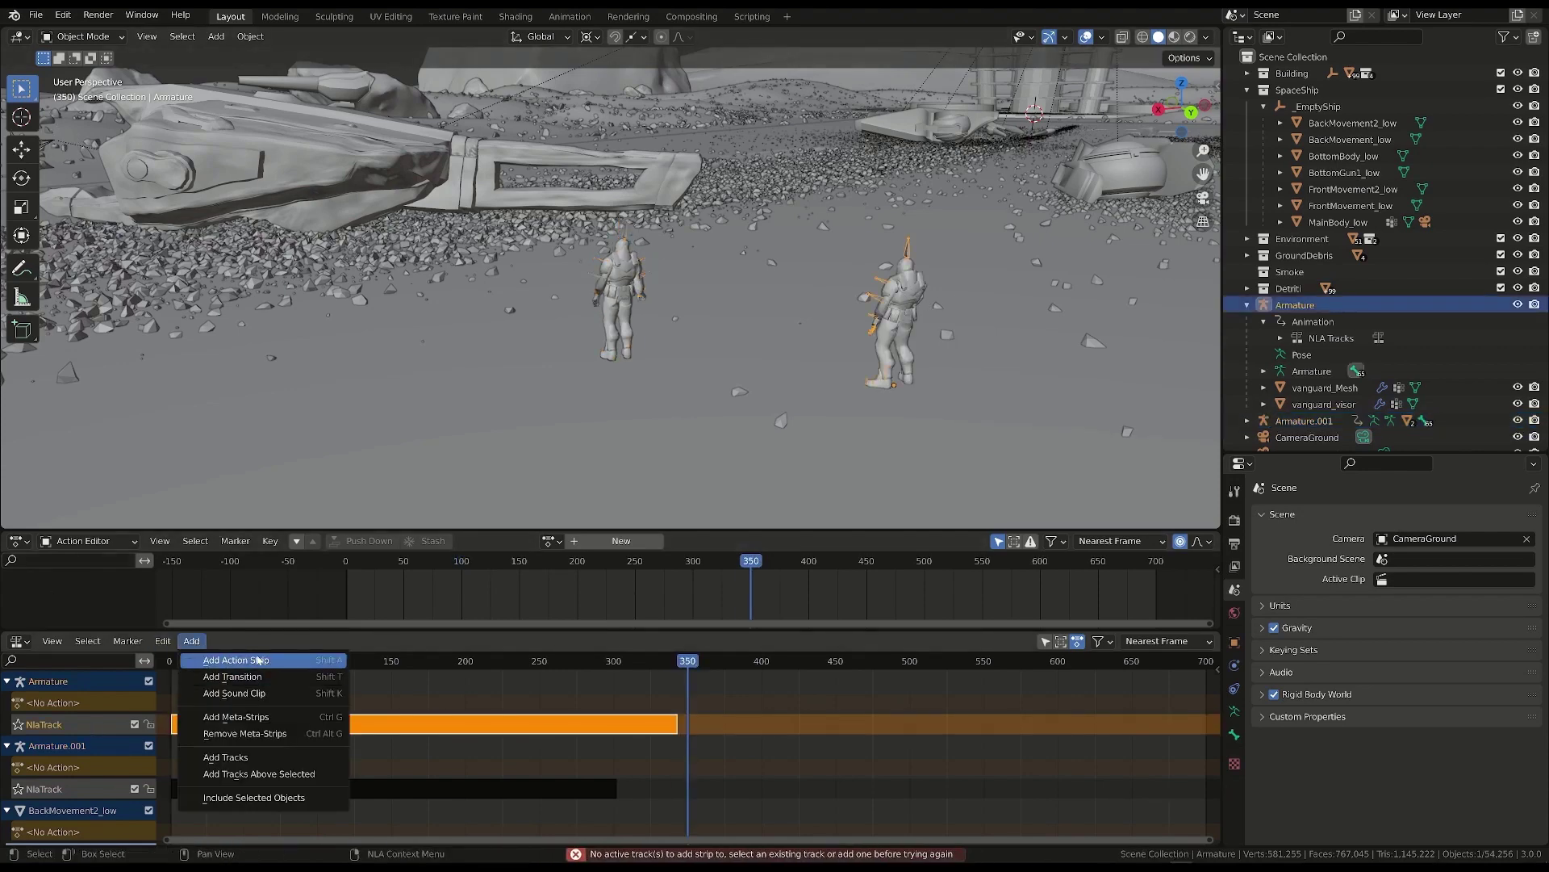
click(218, 676)
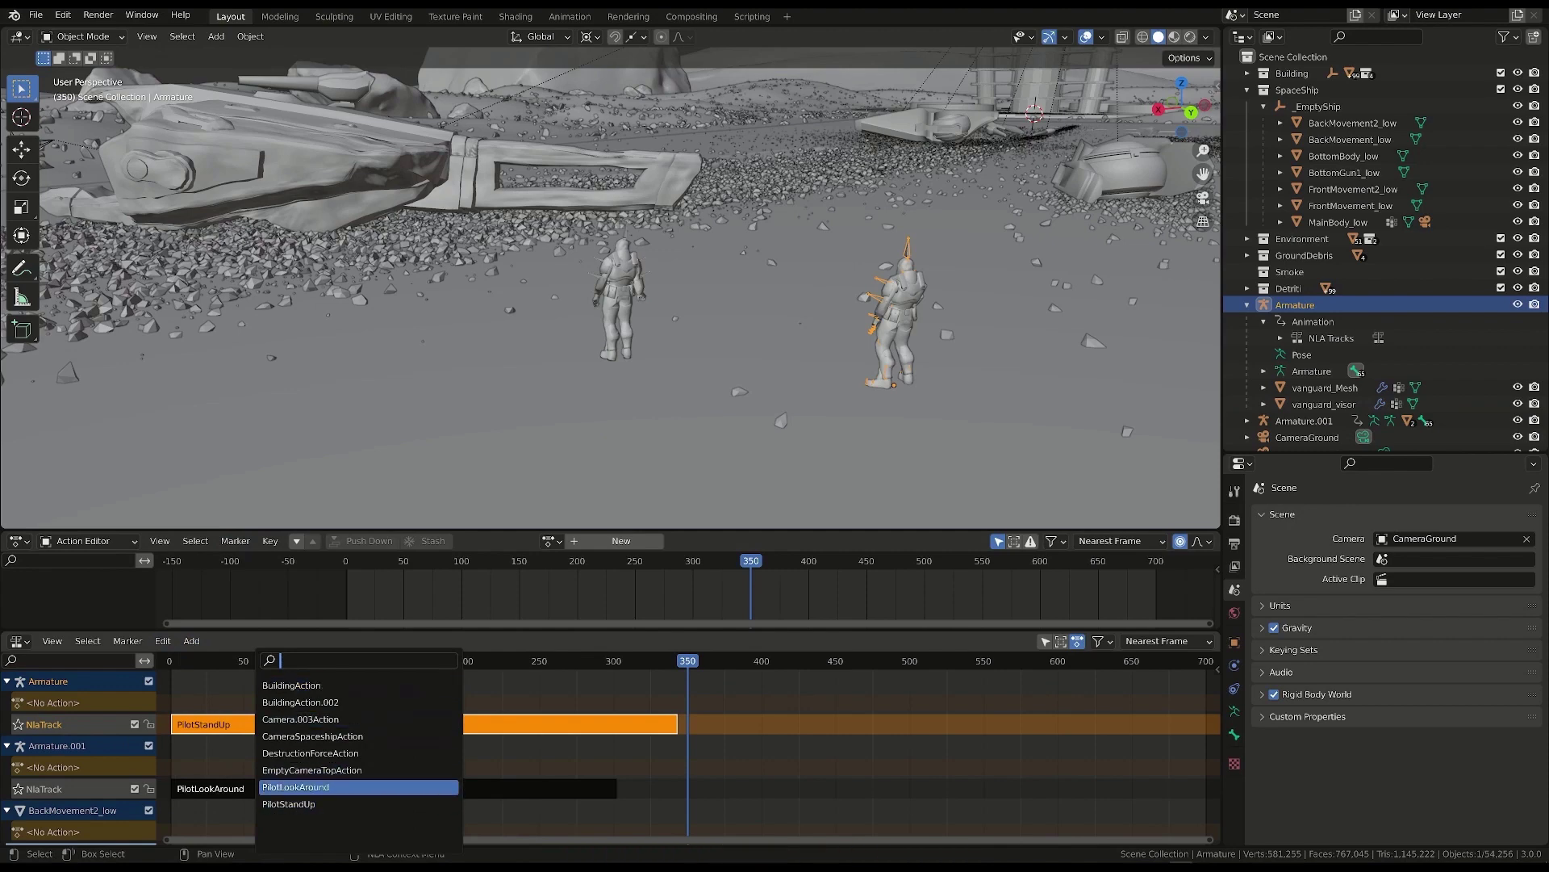
key(Return)
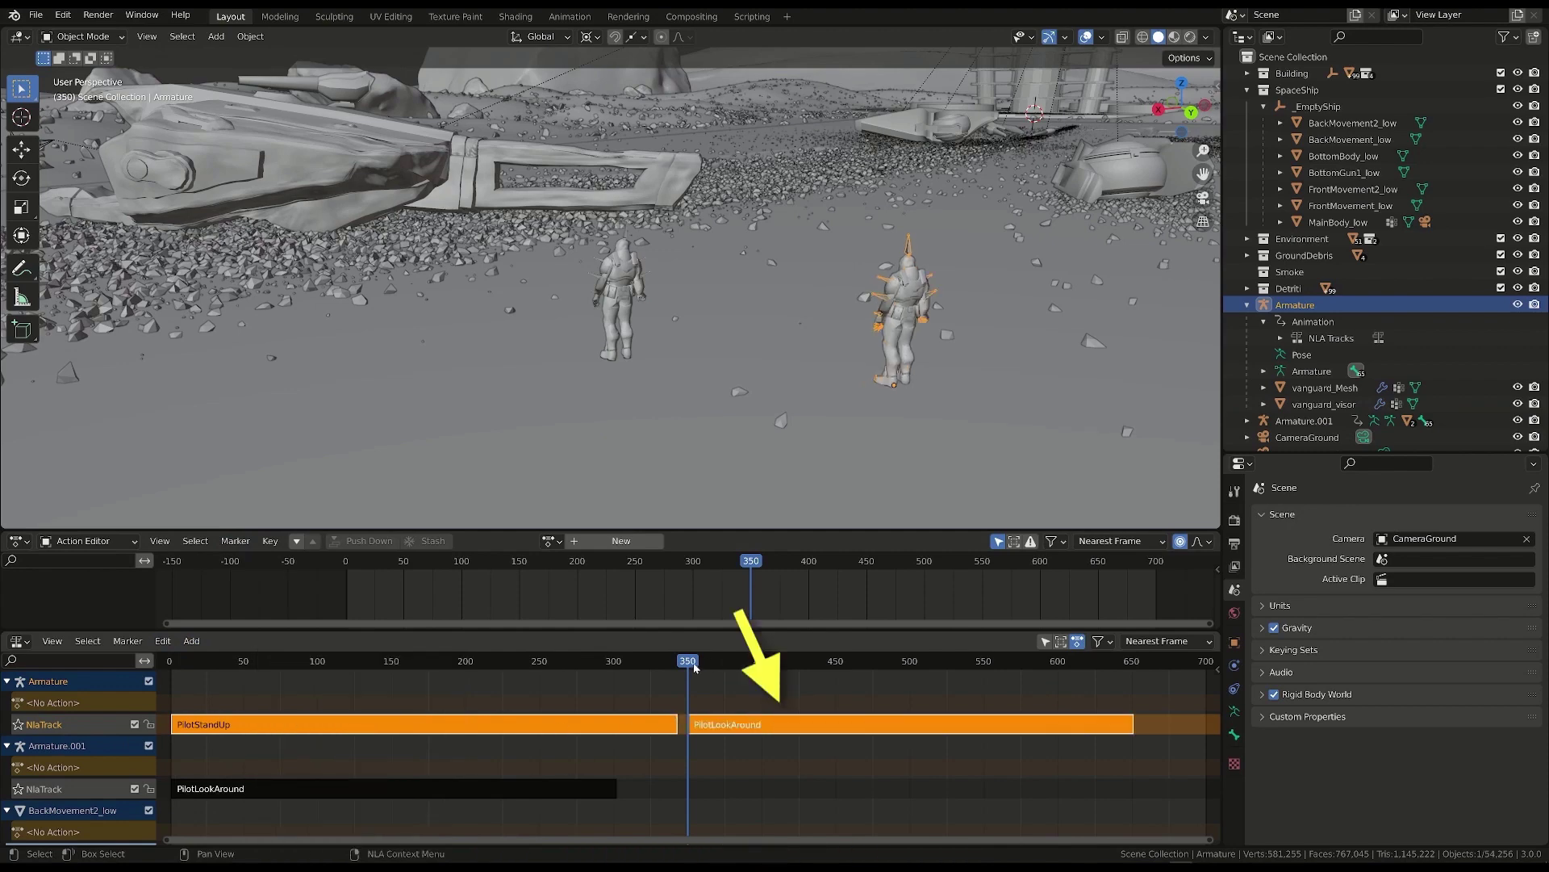
key(space)
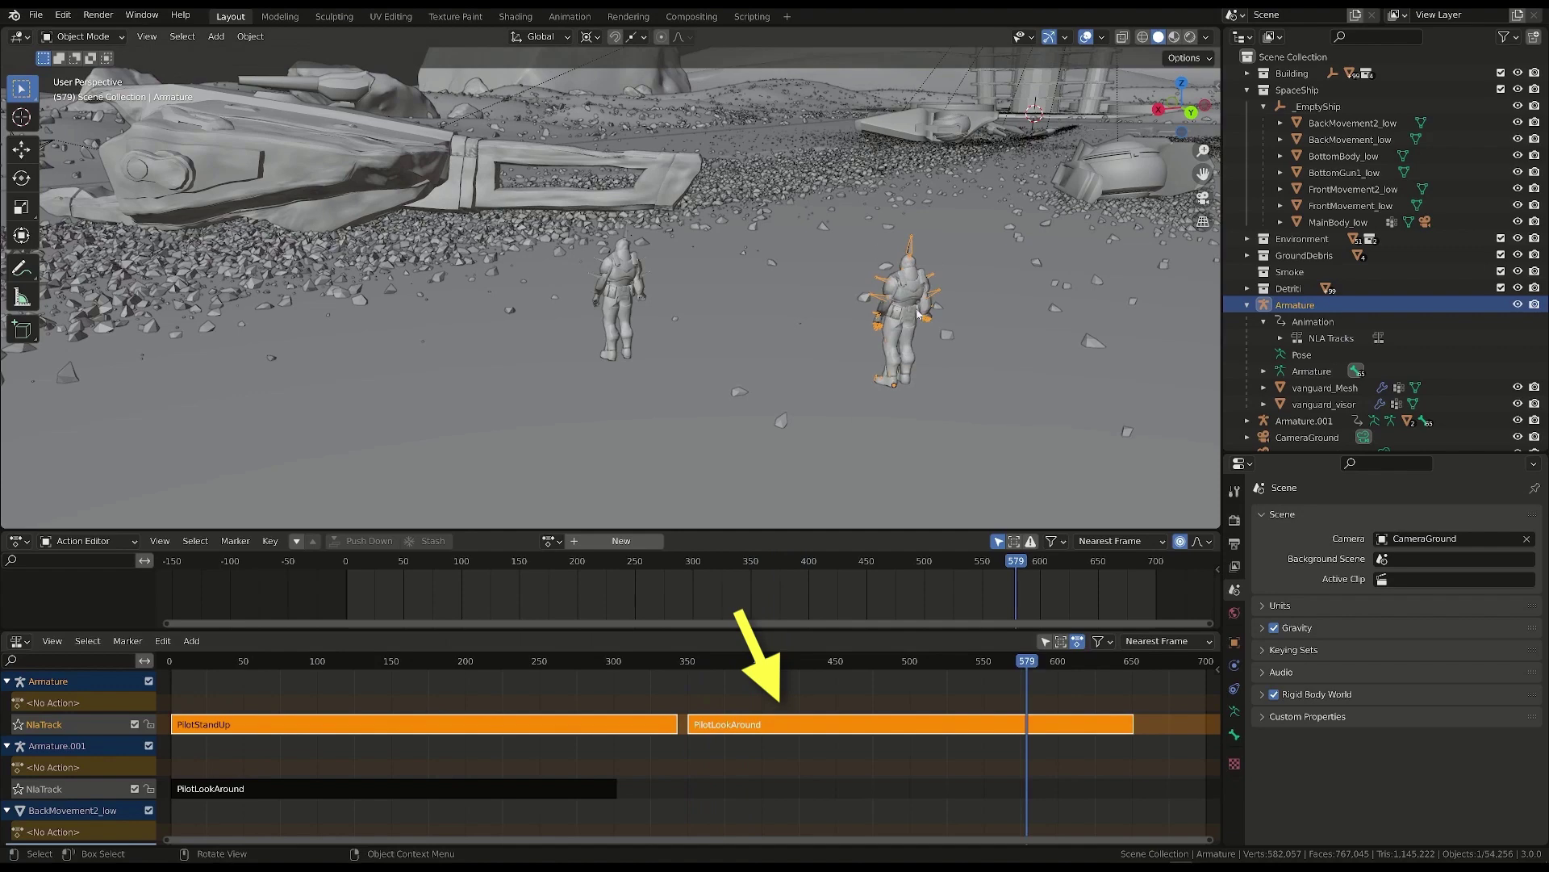
click(663, 660)
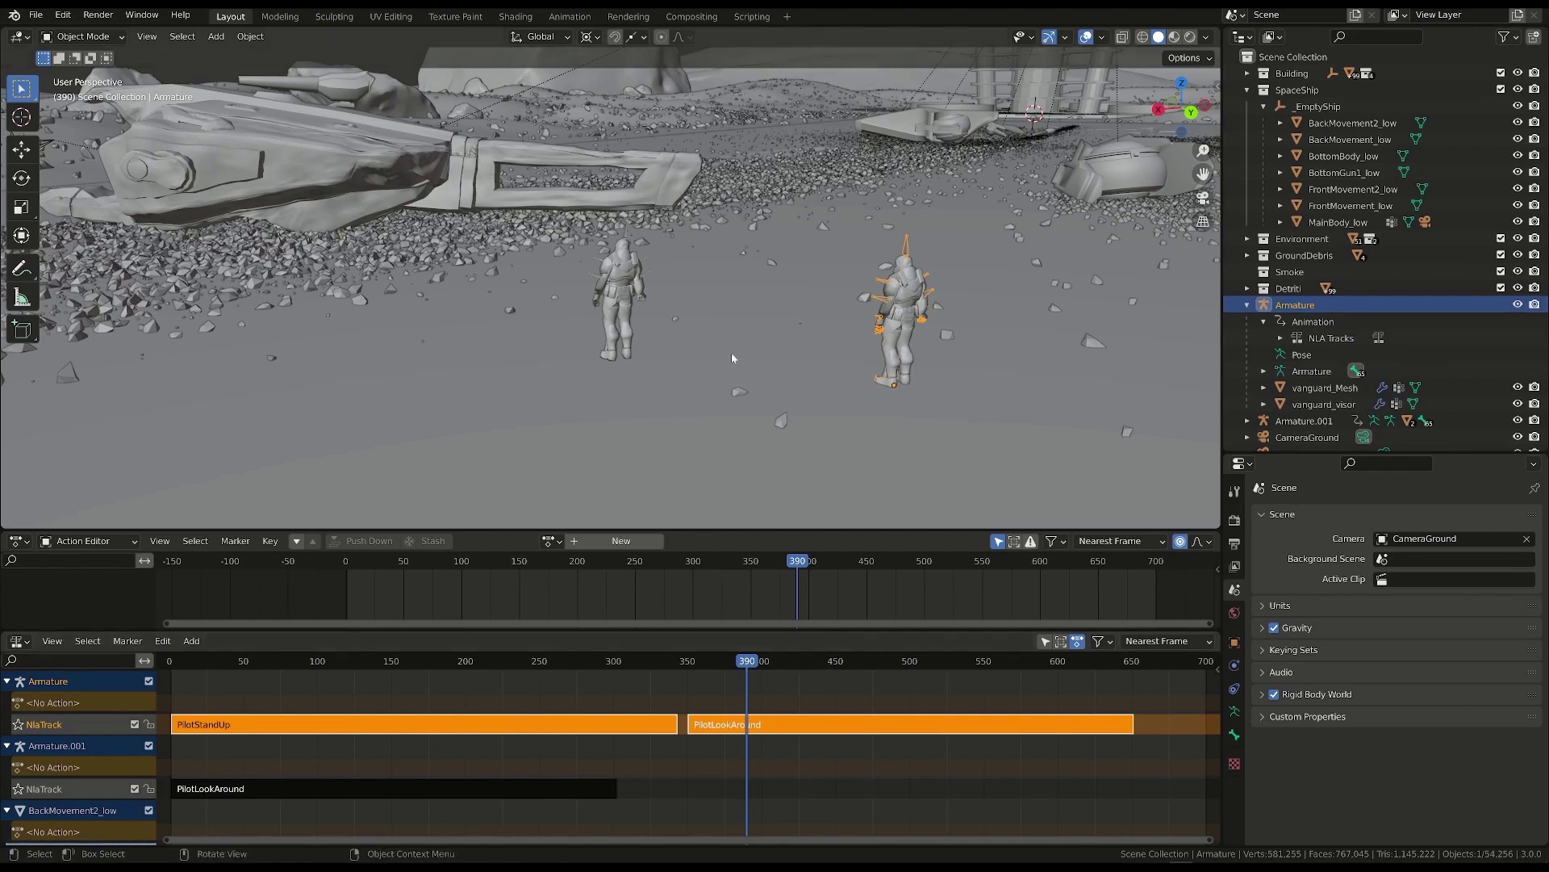
- Delete Armature.001 together with its children using Delete Hierarchy in the Outliner
click(1247, 305)
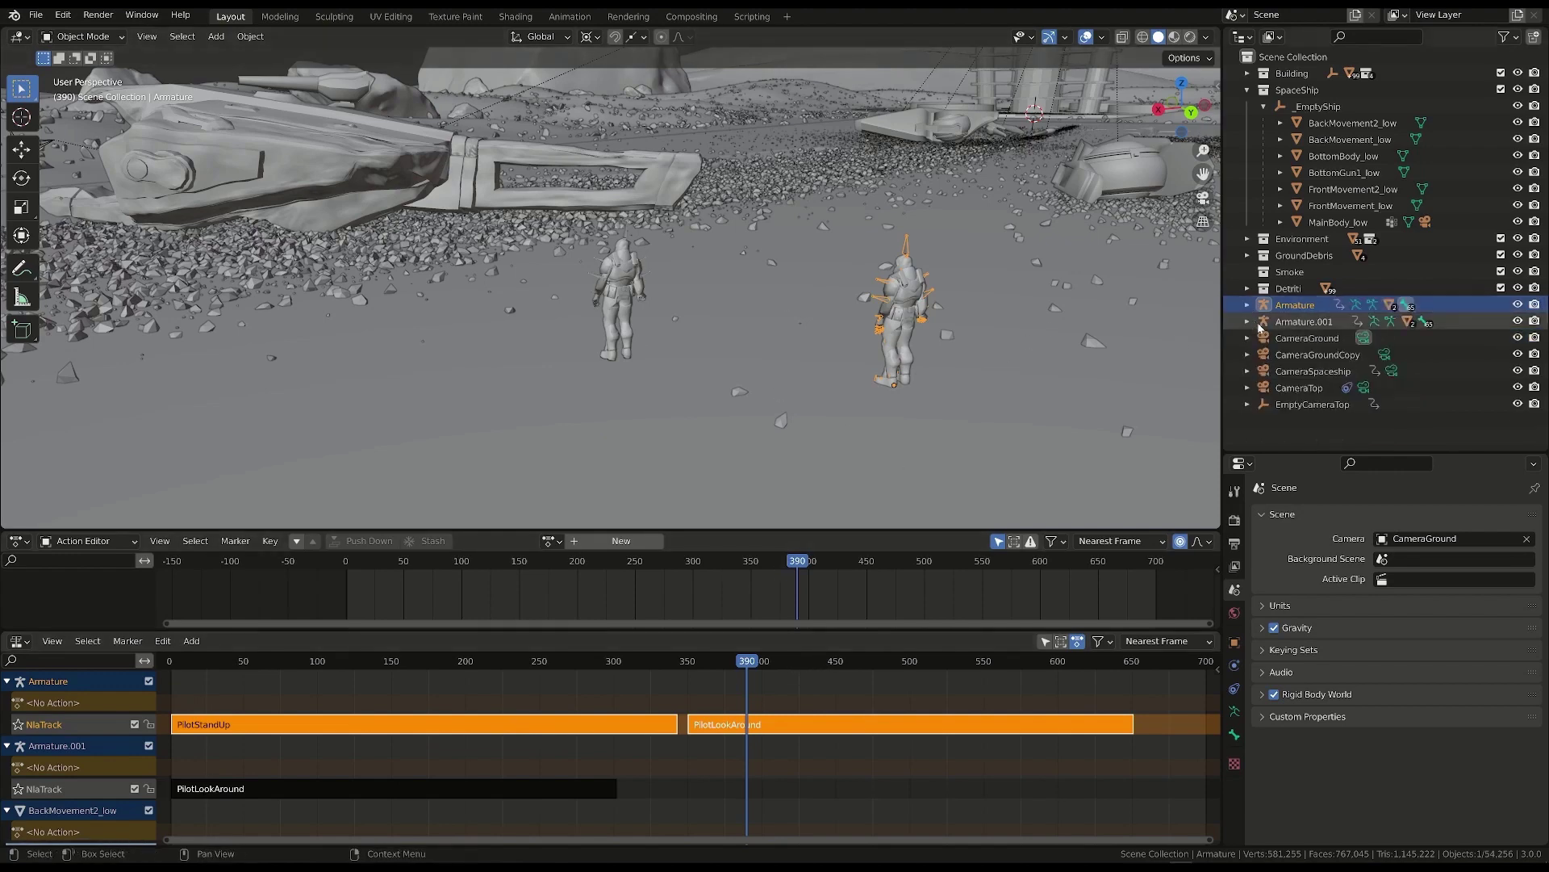
click(1297, 322)
right_click(1297, 322)
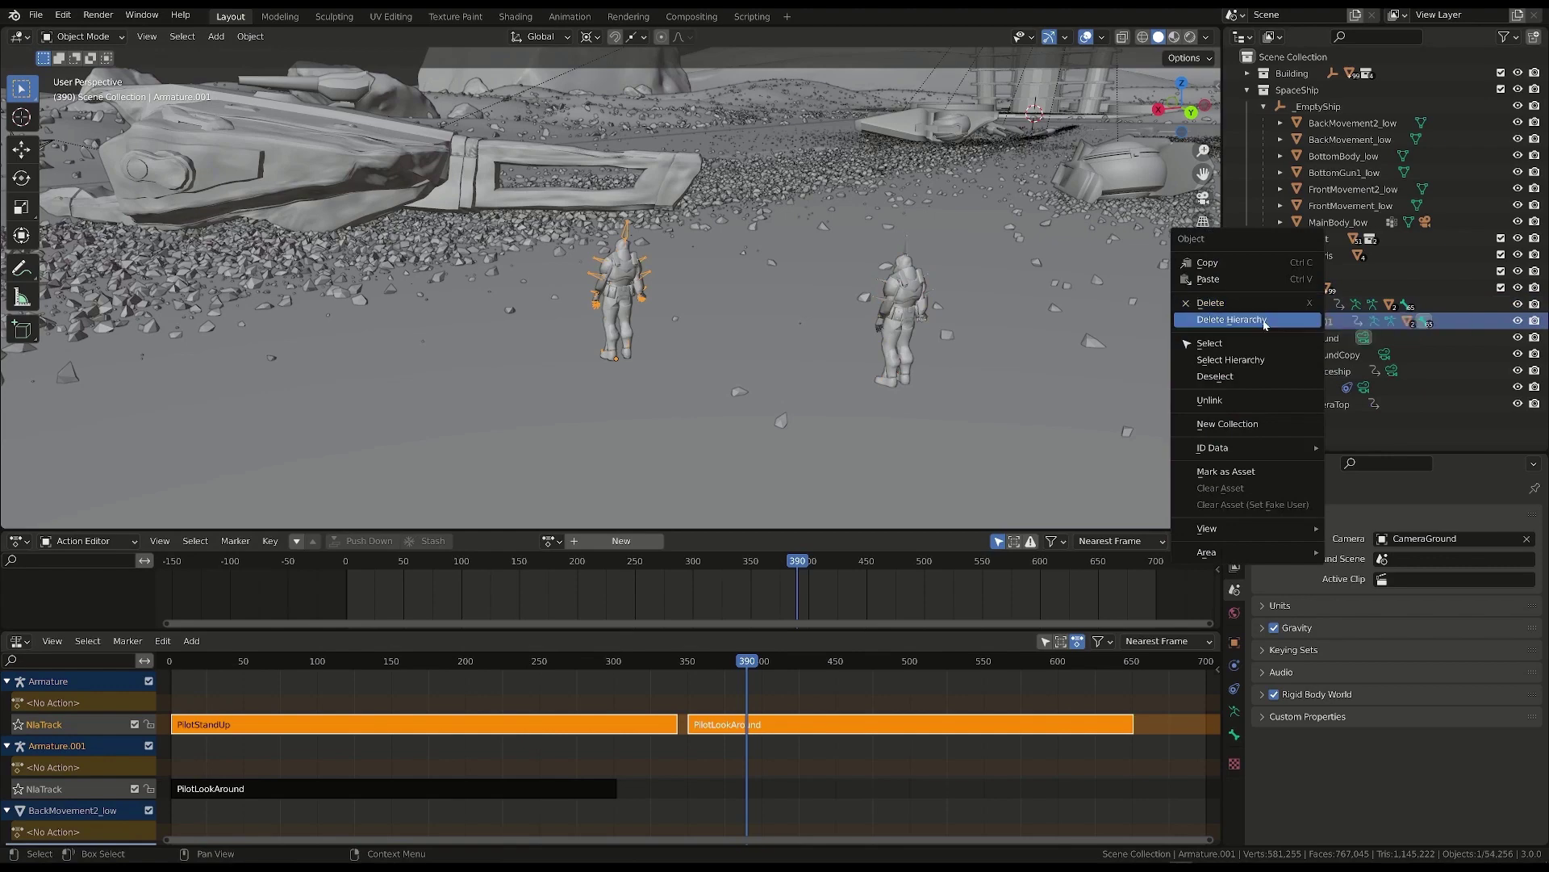
click(1306, 320)
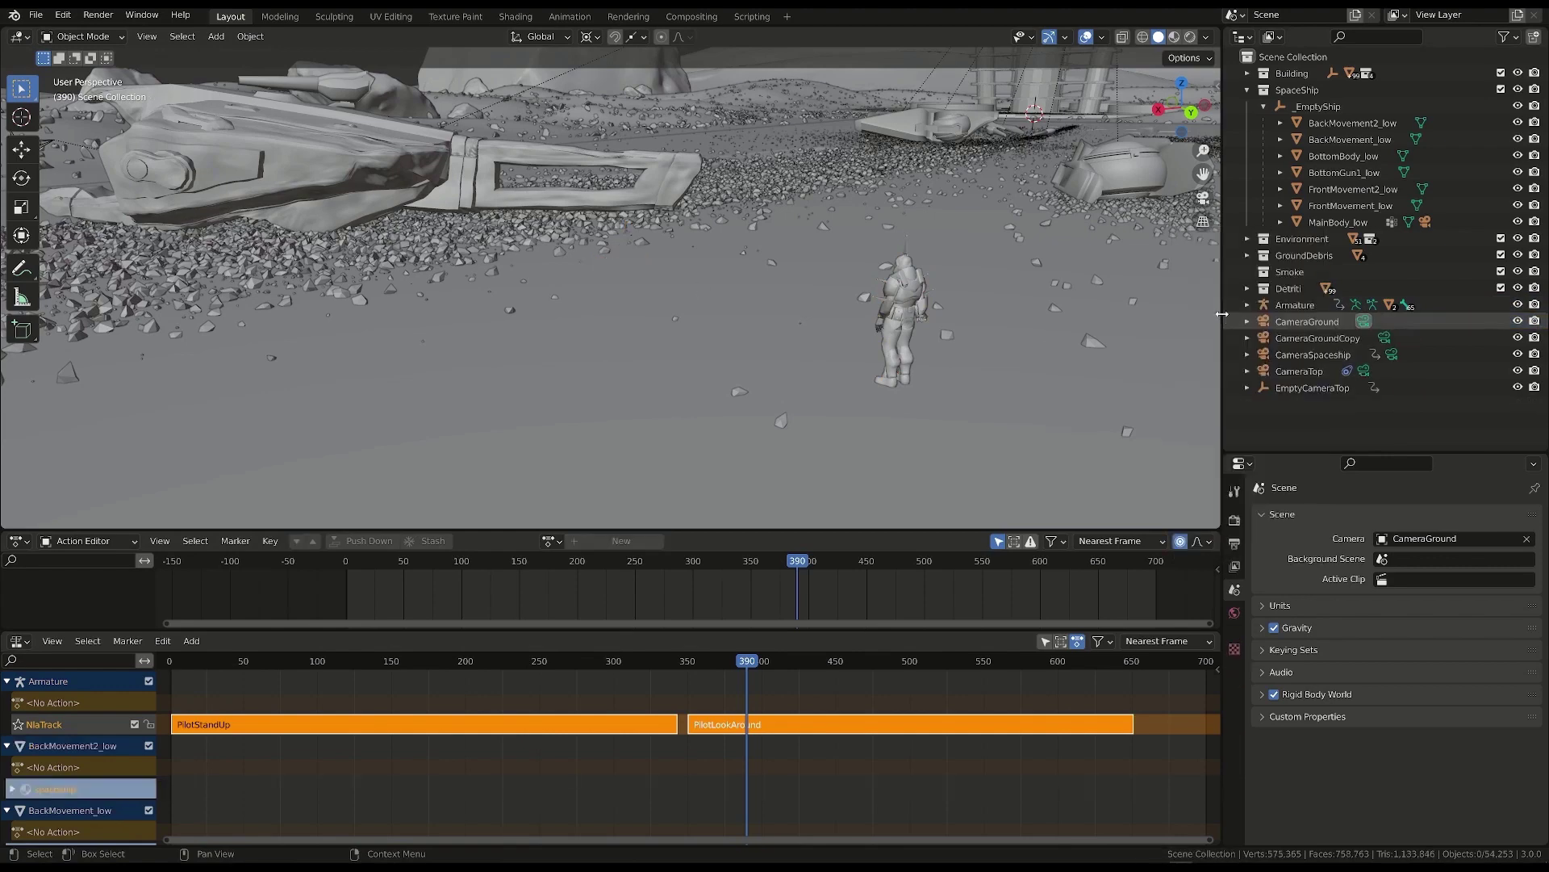
- Scrub and play the animation around frames 305–417 to check the strip join
click(622, 661)
key(space)
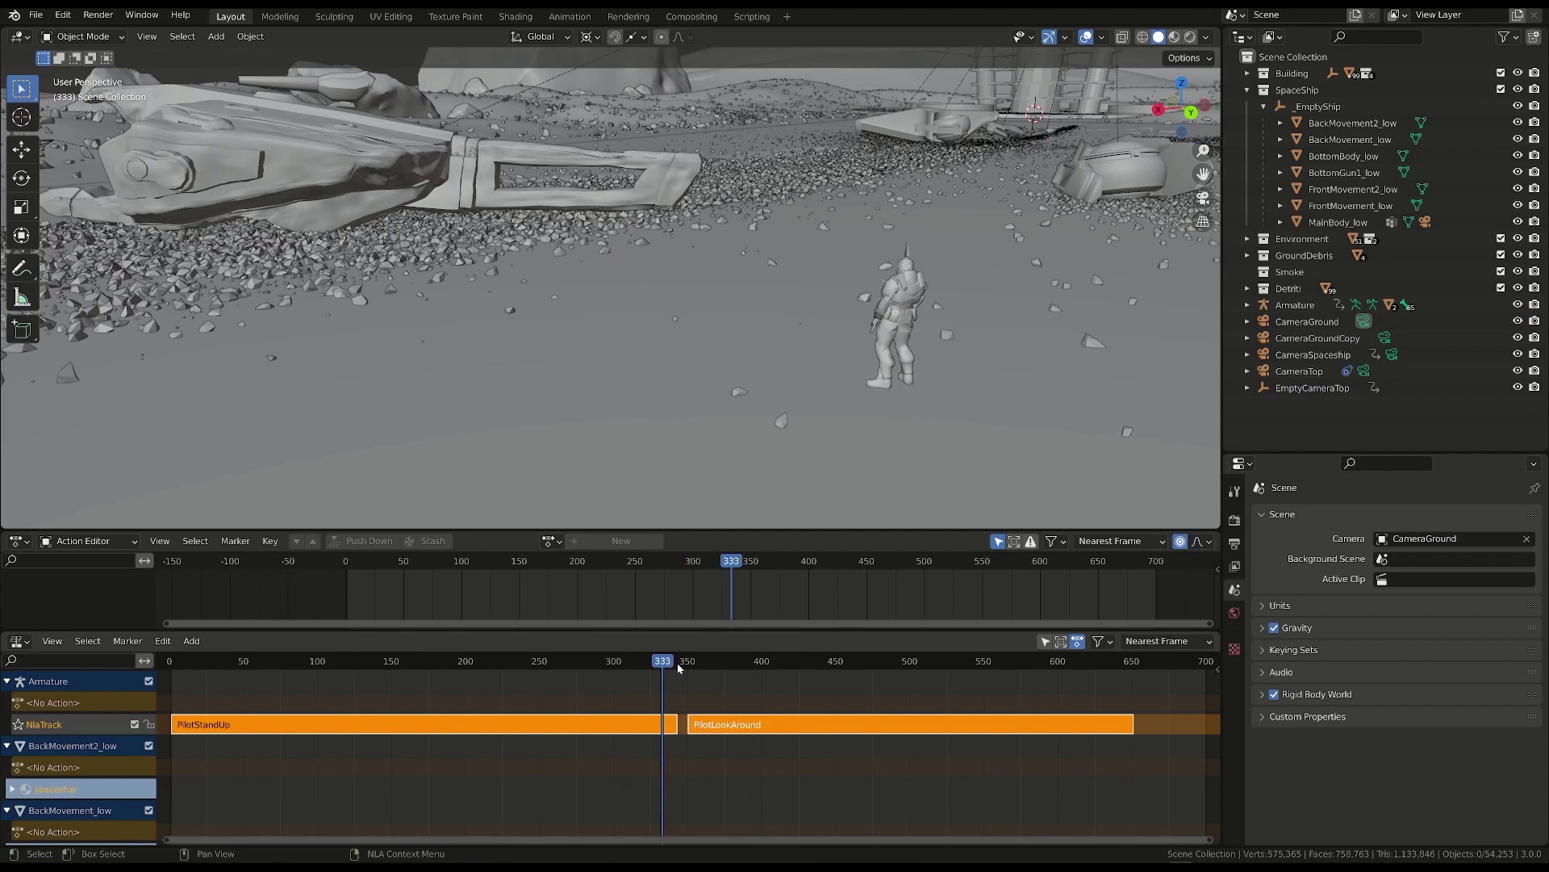
click(787, 661)
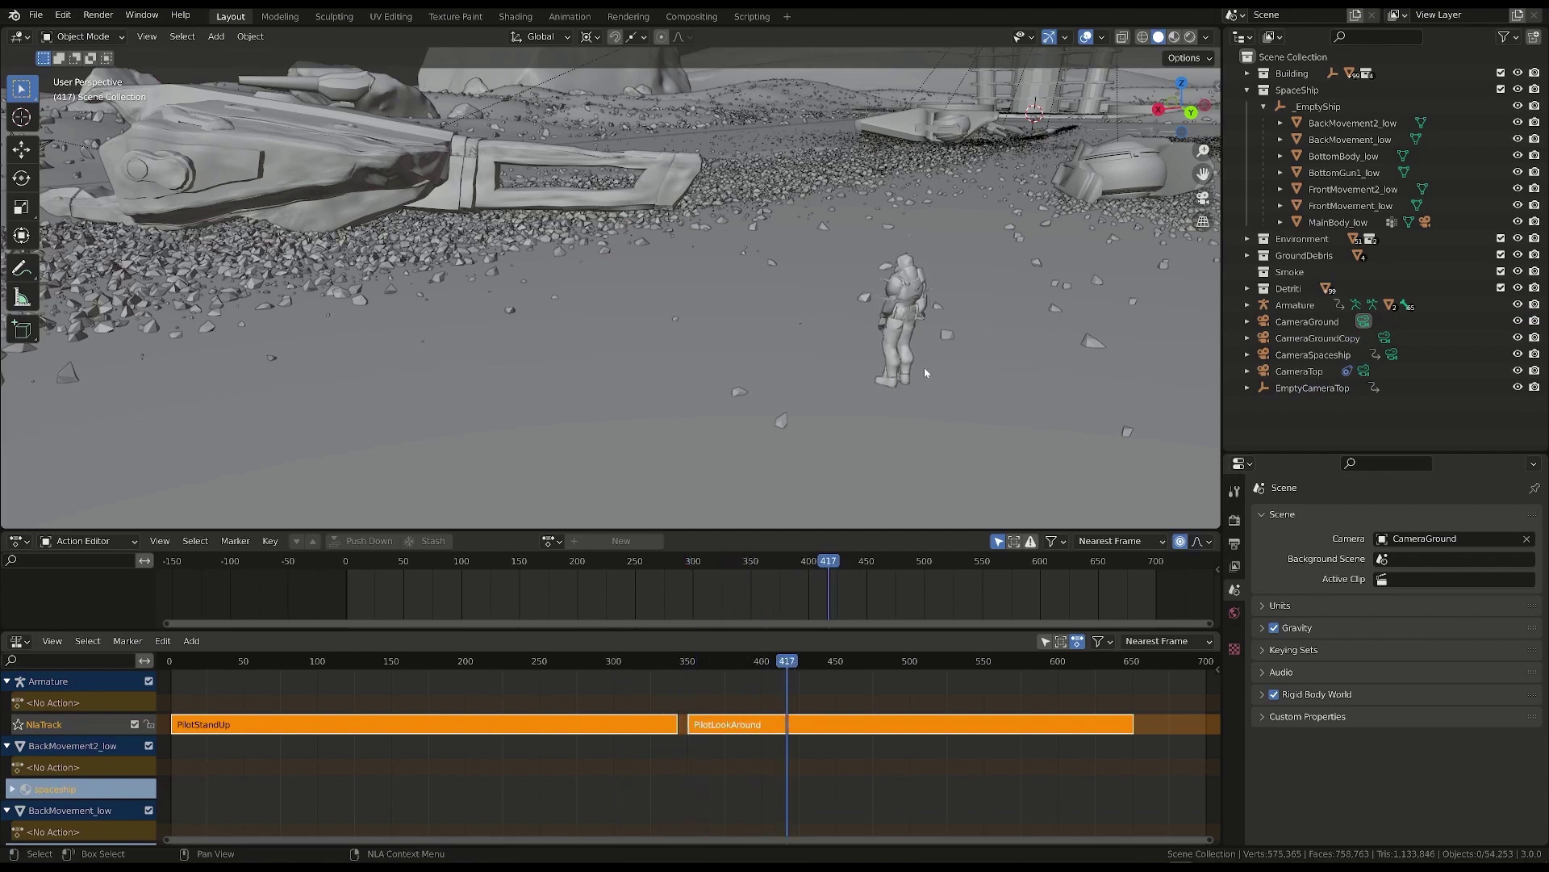
click(662, 660)
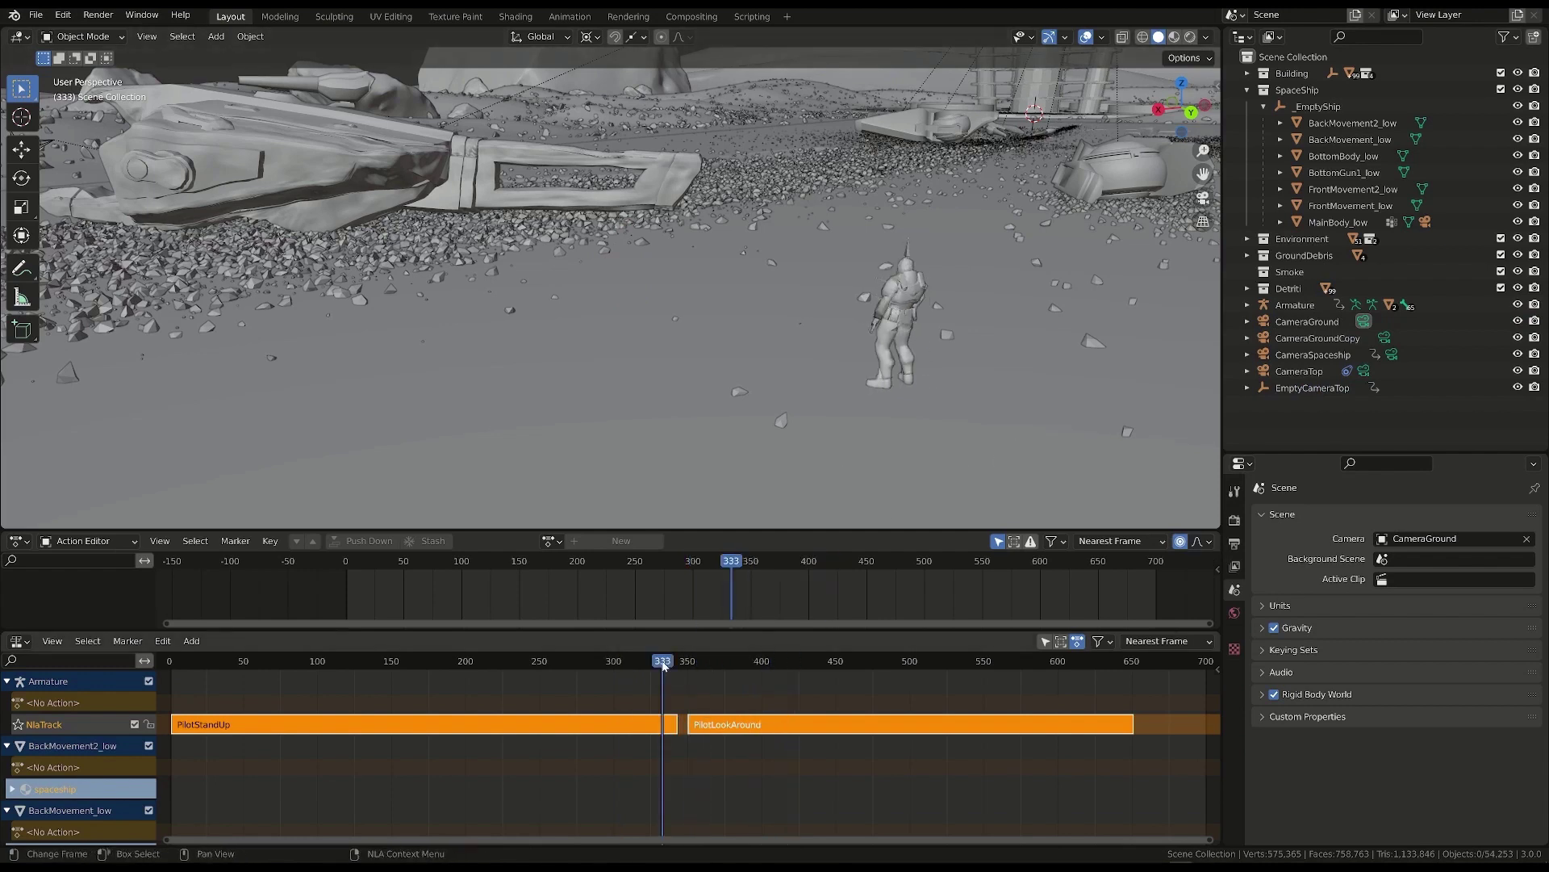
key(space)
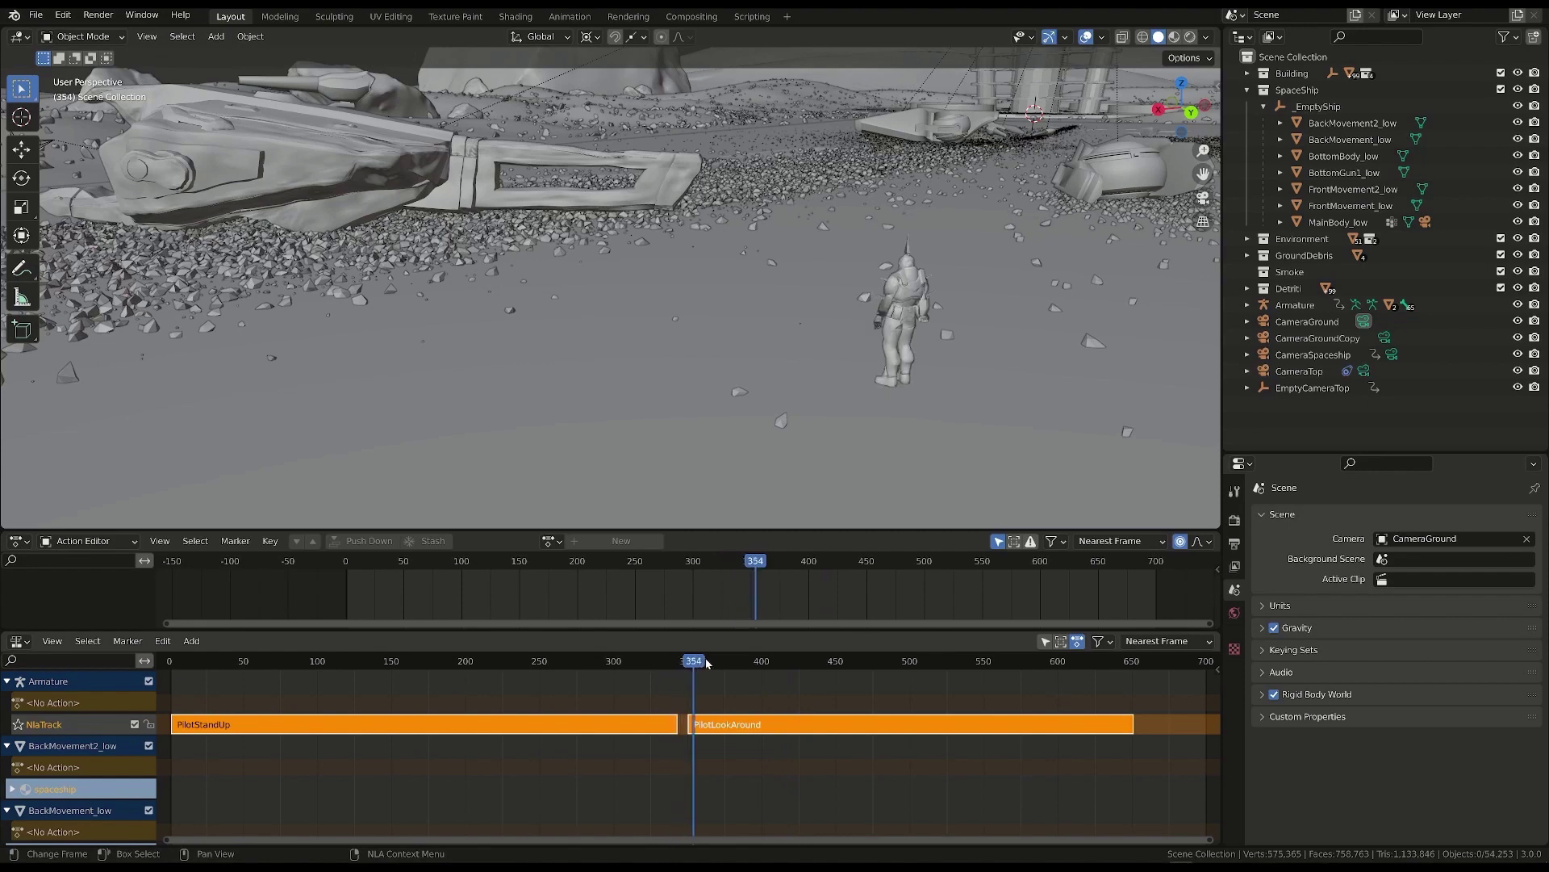
click(728, 660)
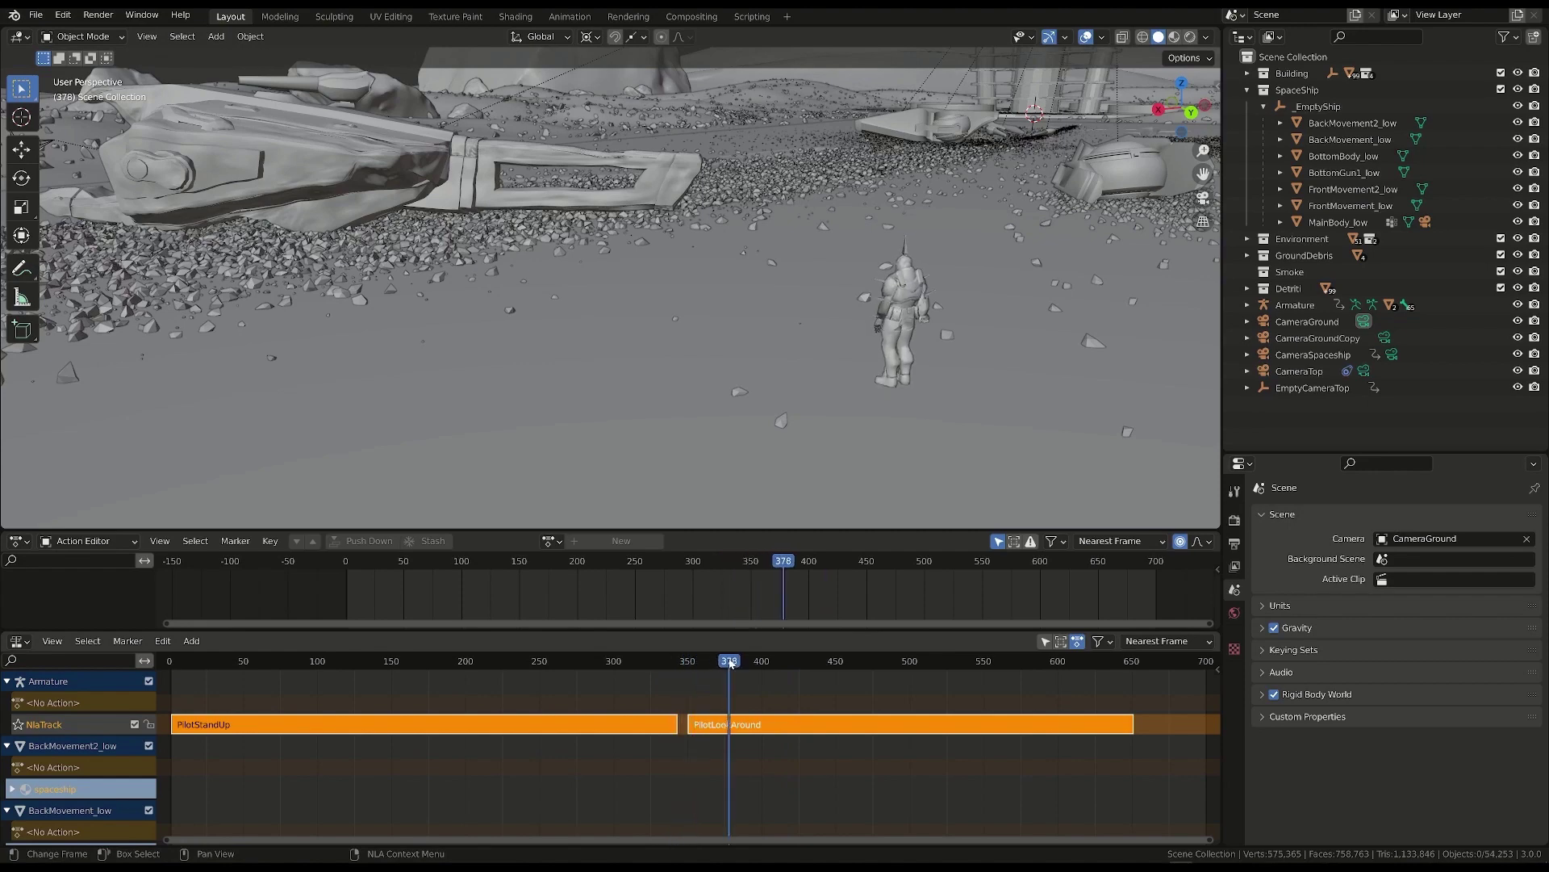
- Select both strips at their adjoining ends and add a transition between PilotStandUp and PilotLookAround
drag(708, 721, 713, 686)
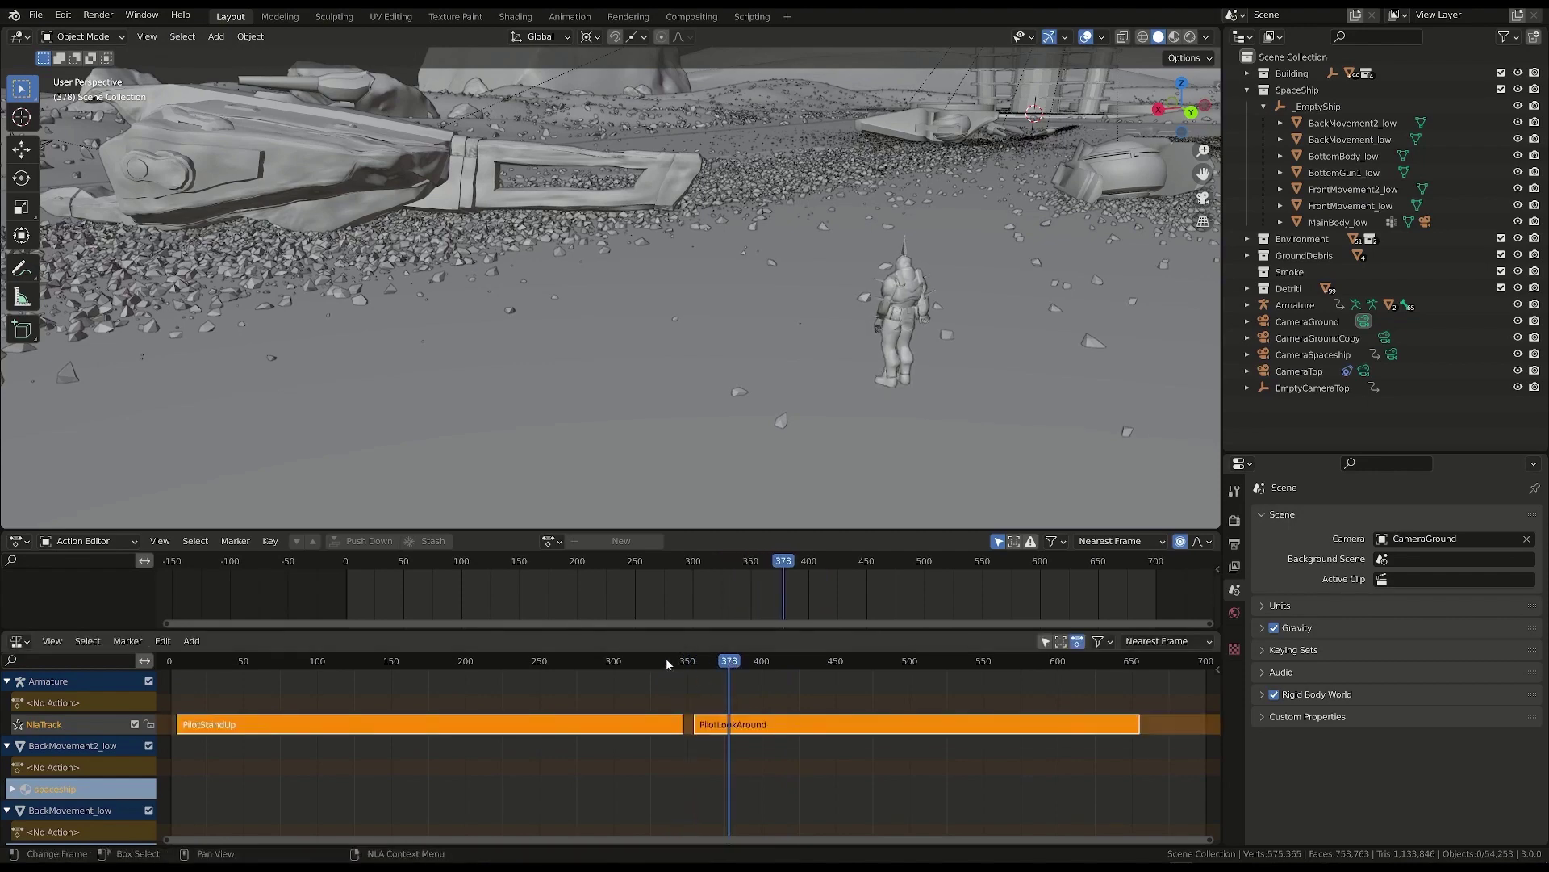
click(668, 659)
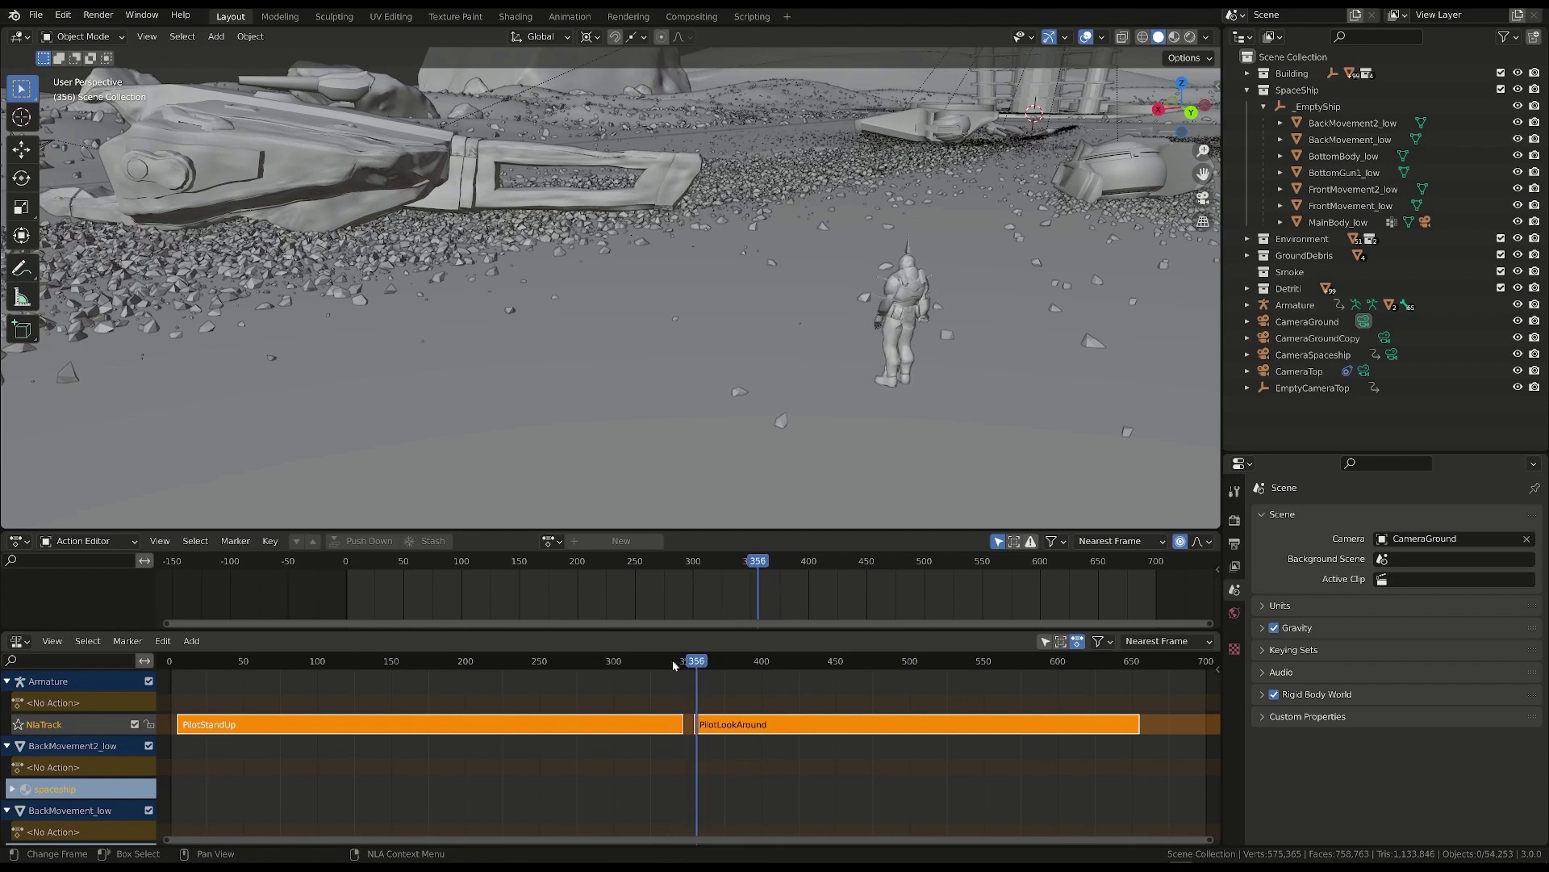
key(Escape)
click(678, 696)
drag(640, 694, 730, 724)
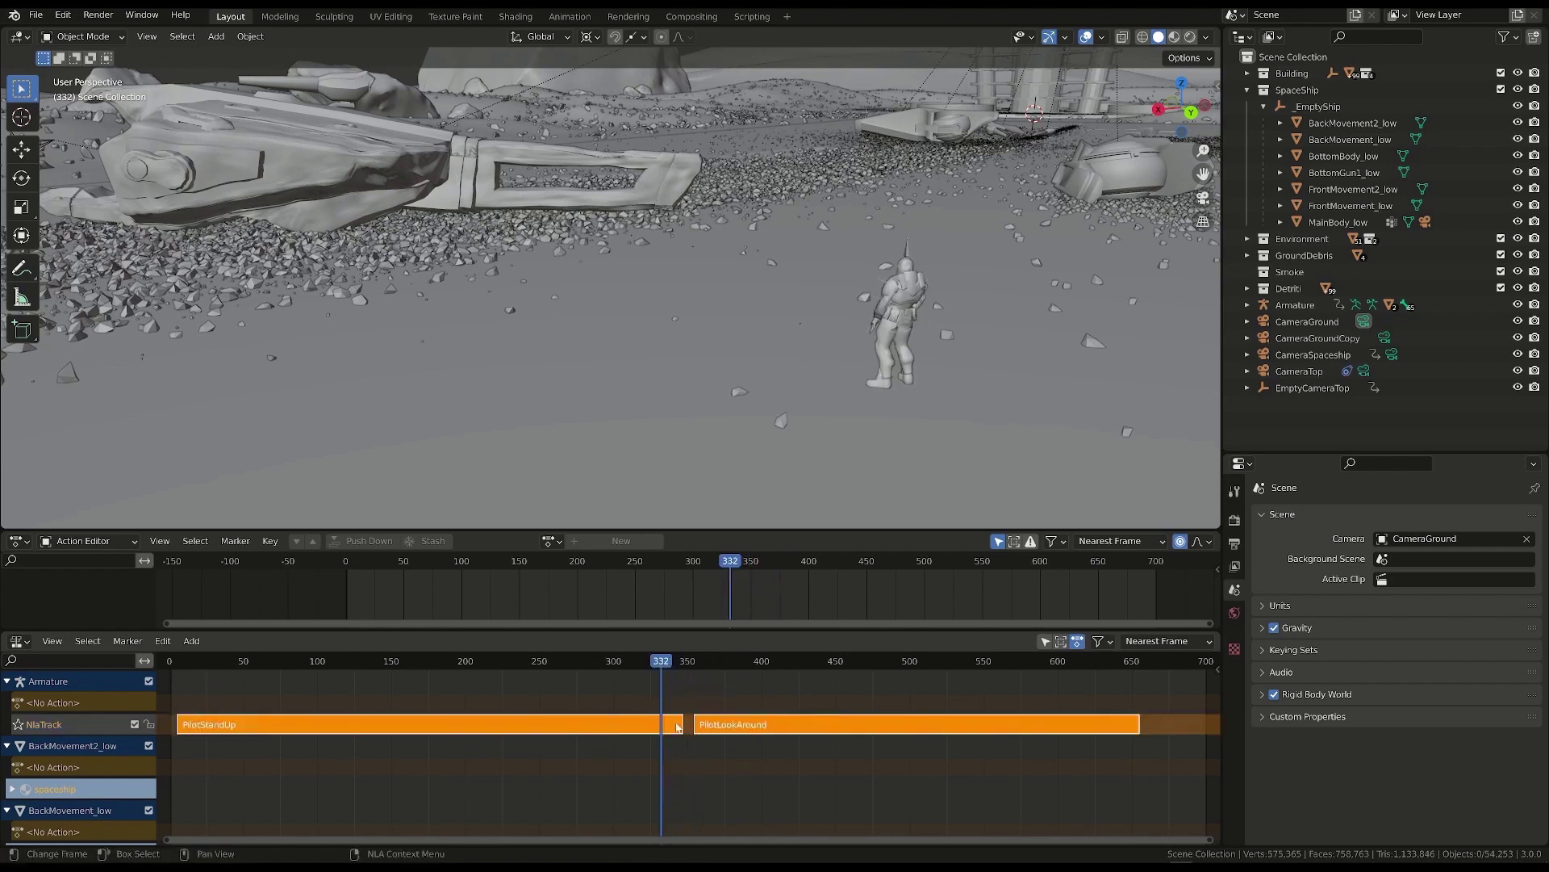
click(192, 640)
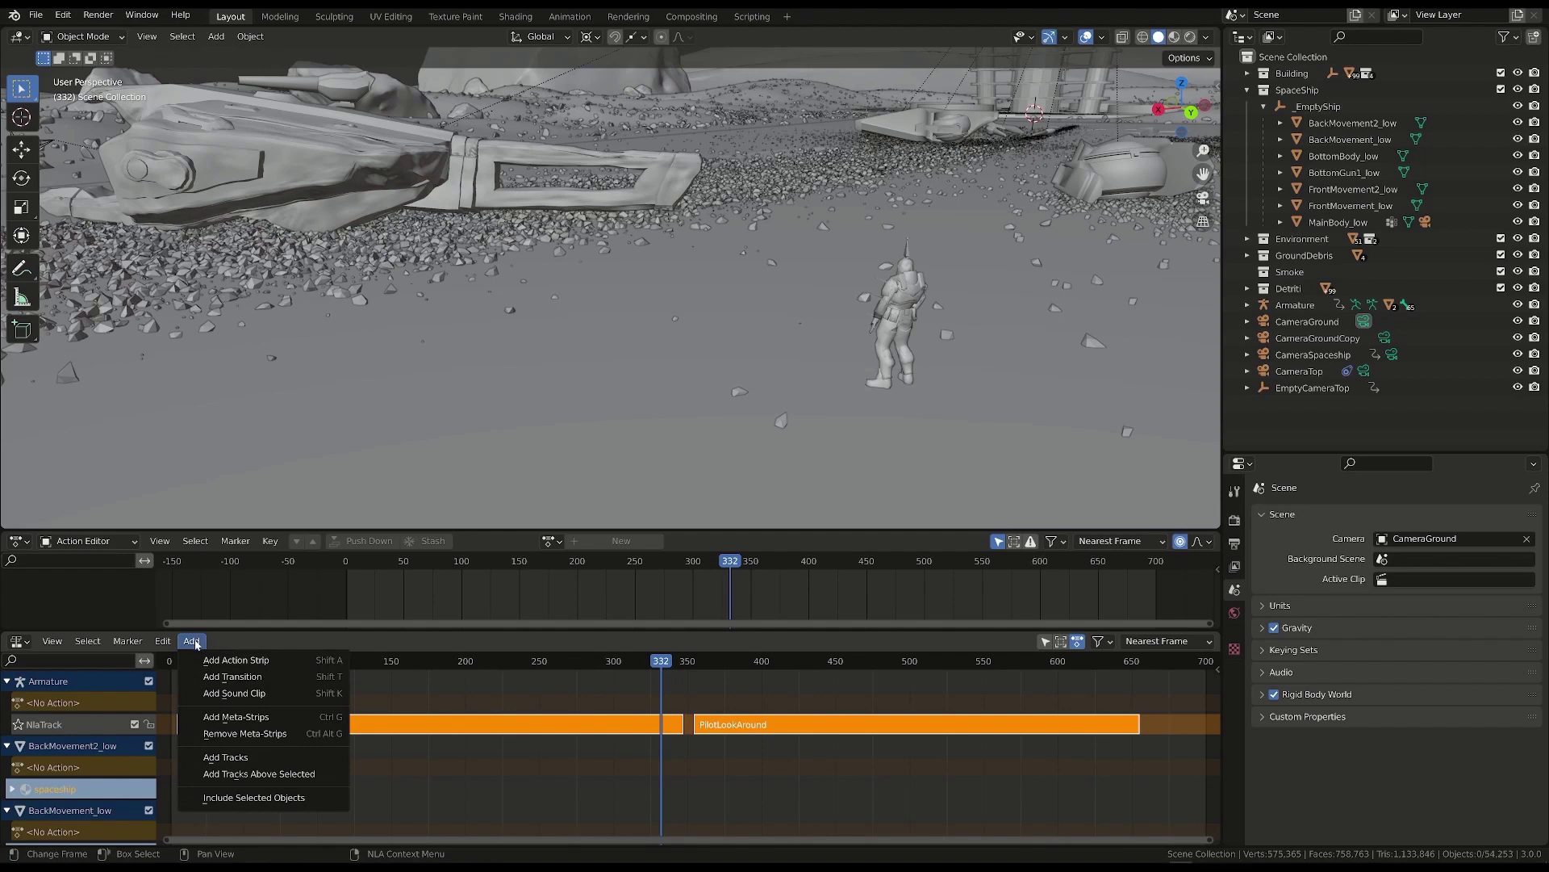
click(235, 678)
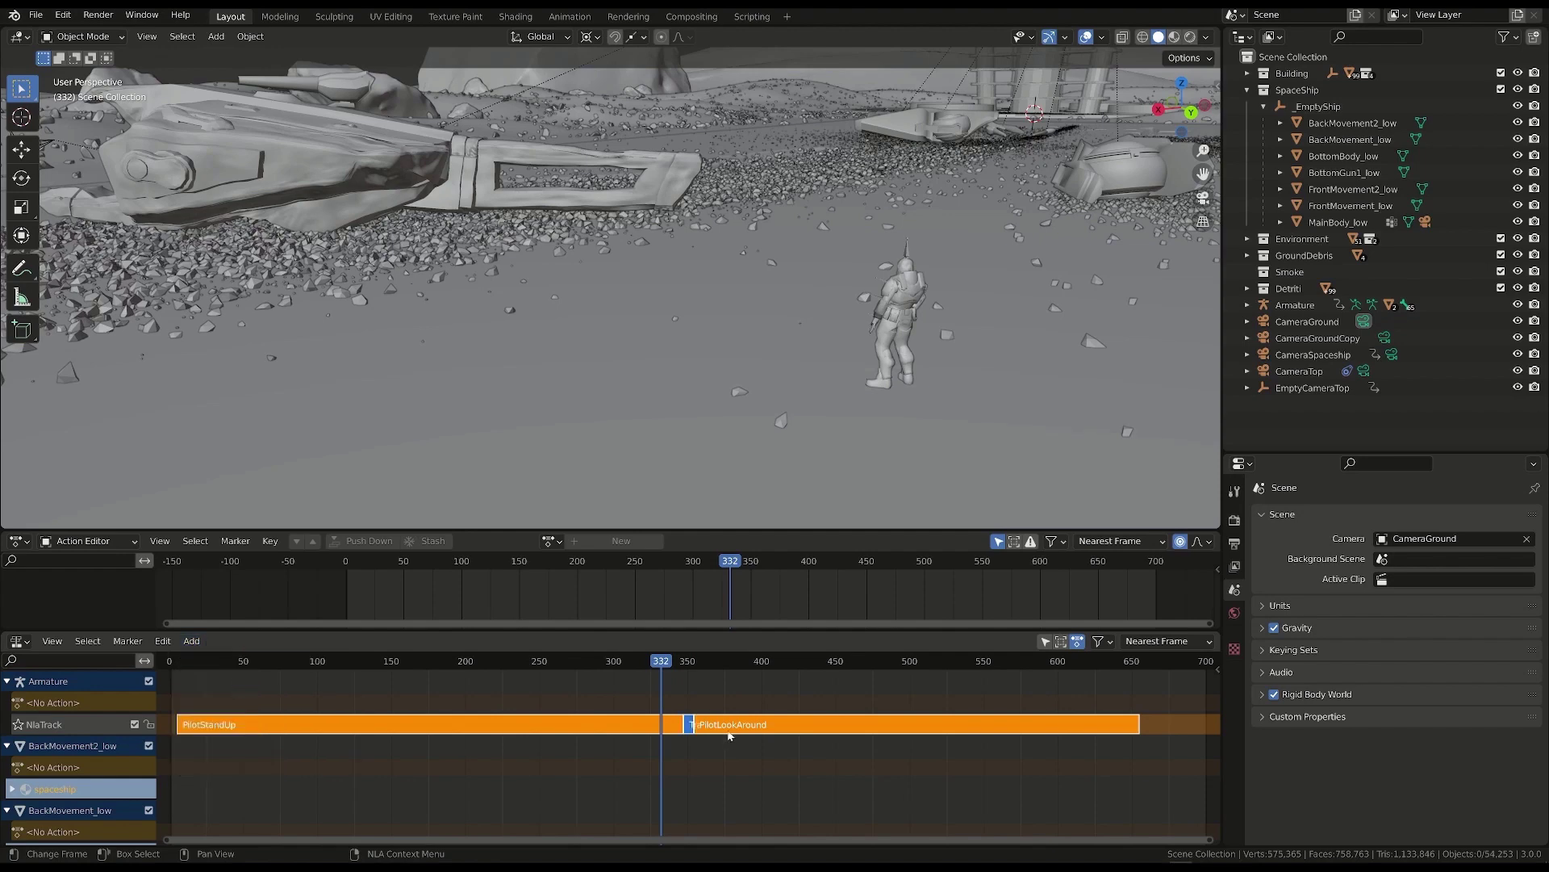
- Scrub to frame 350 and play the animation through the new transition
scroll(697, 718, up, 1)
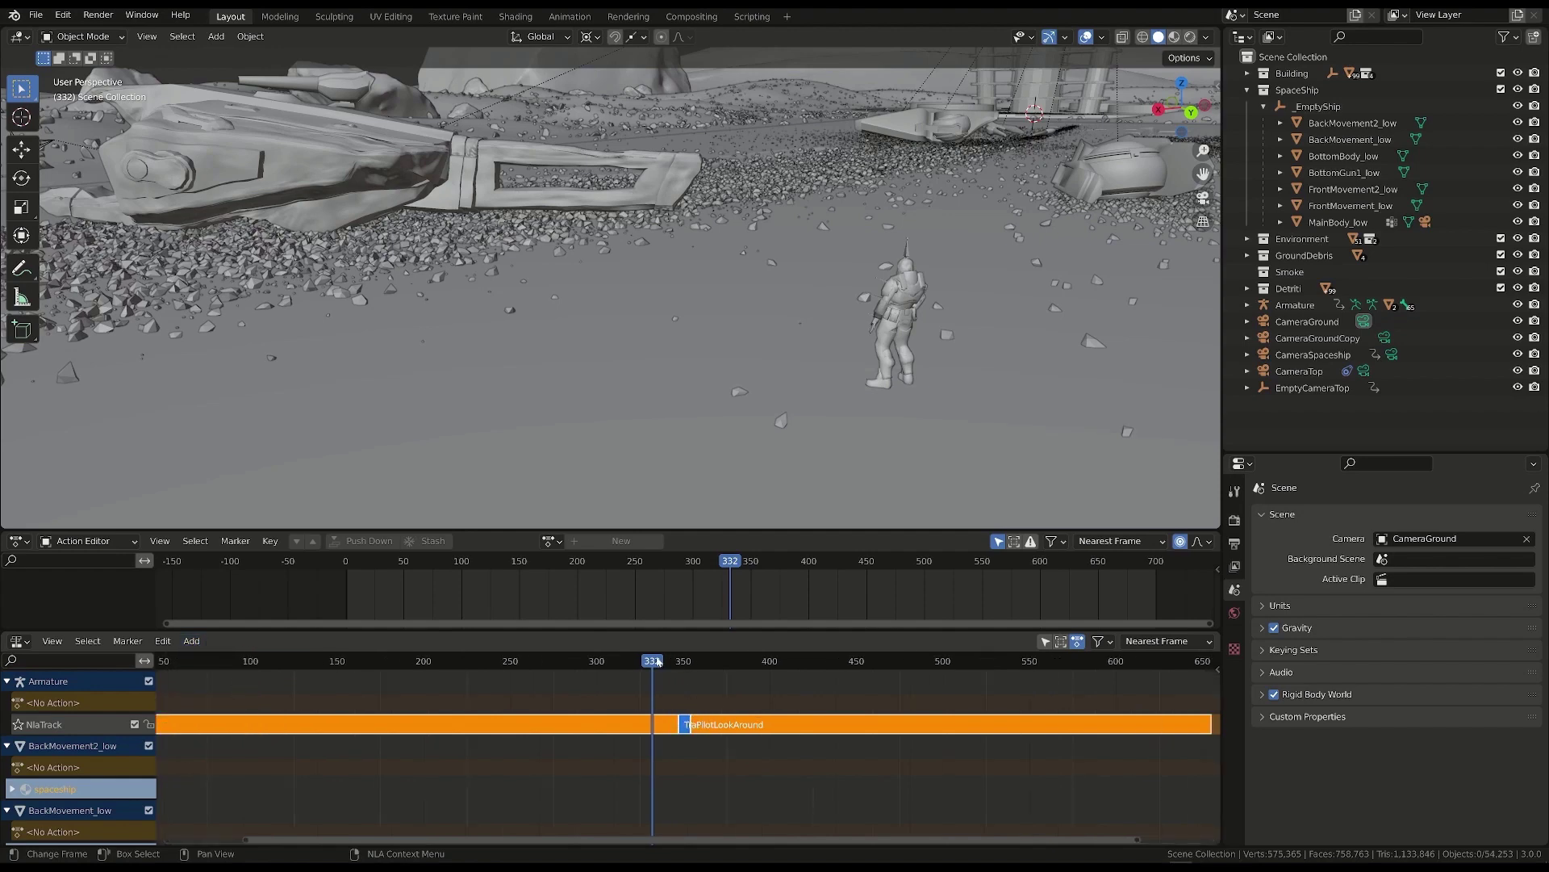
drag(658, 662, 687, 663)
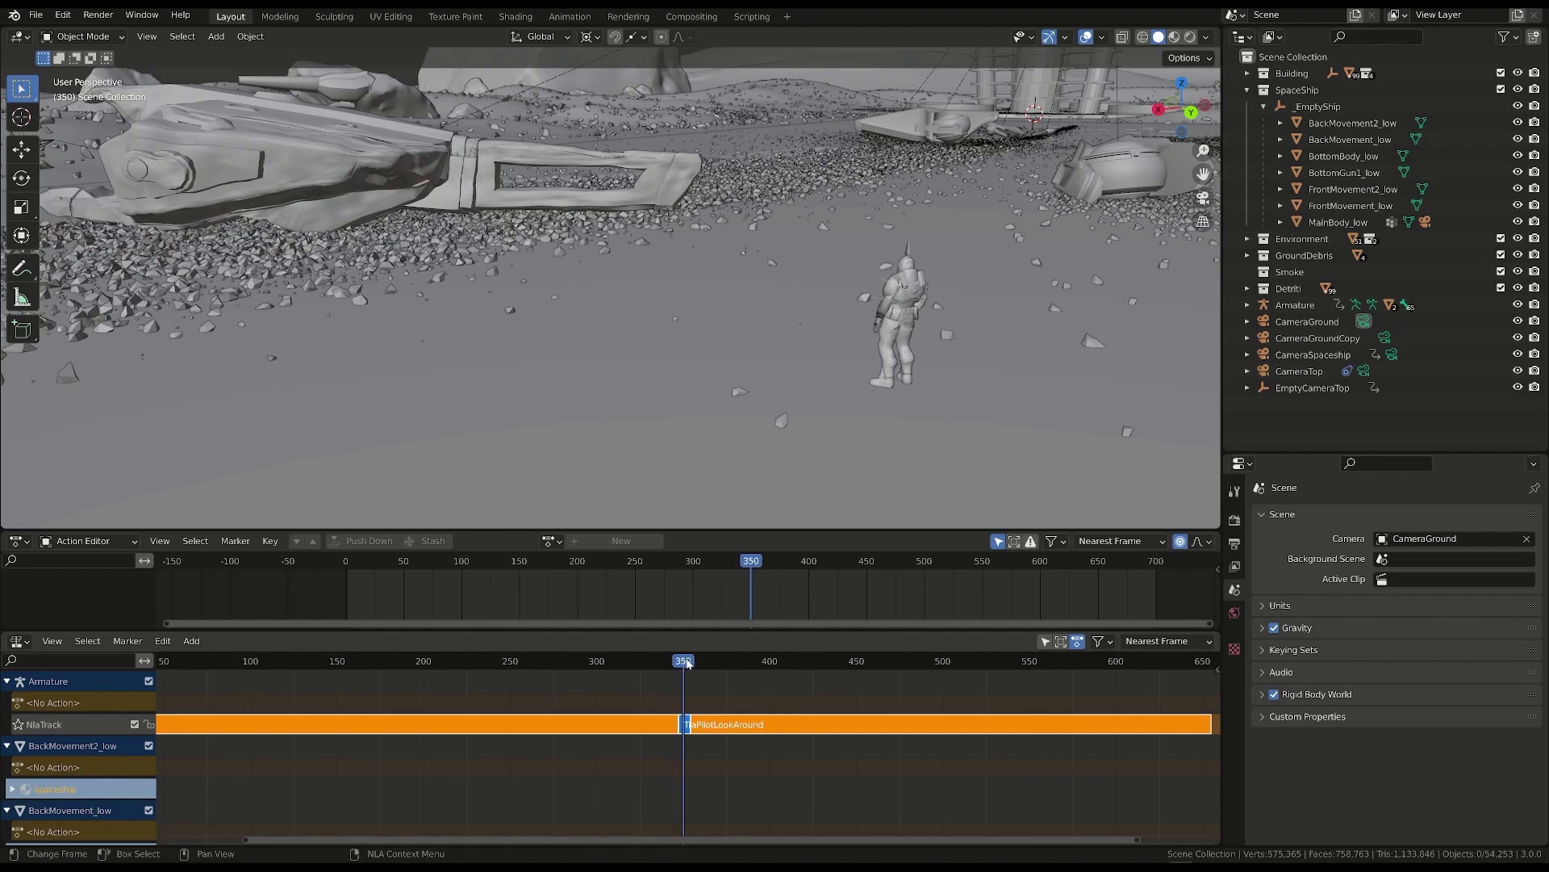
key(space)
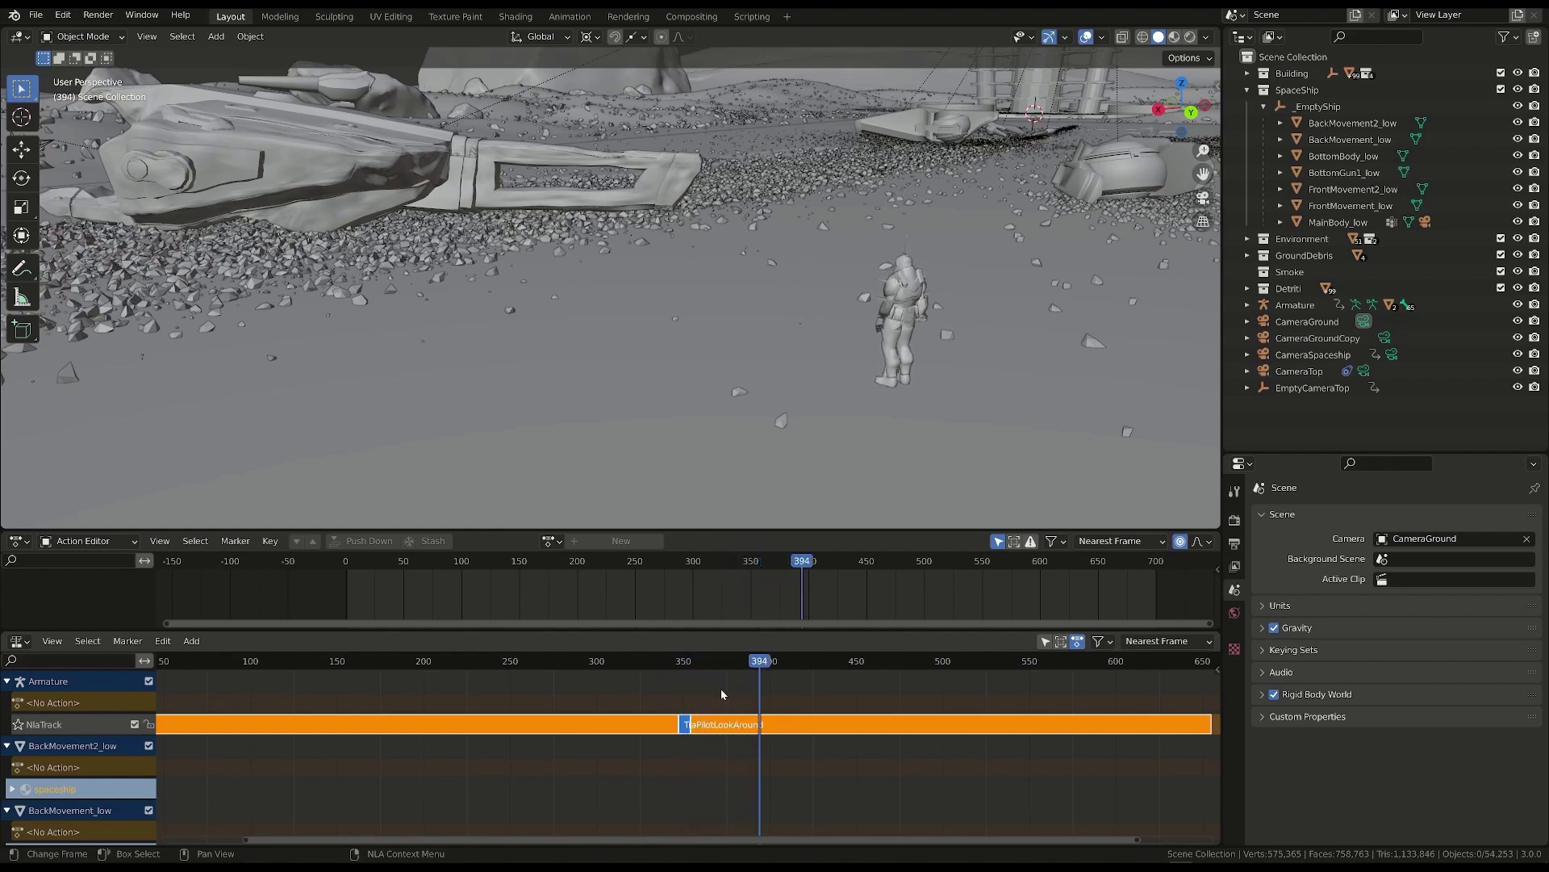
scroll(720, 690, down, 1)
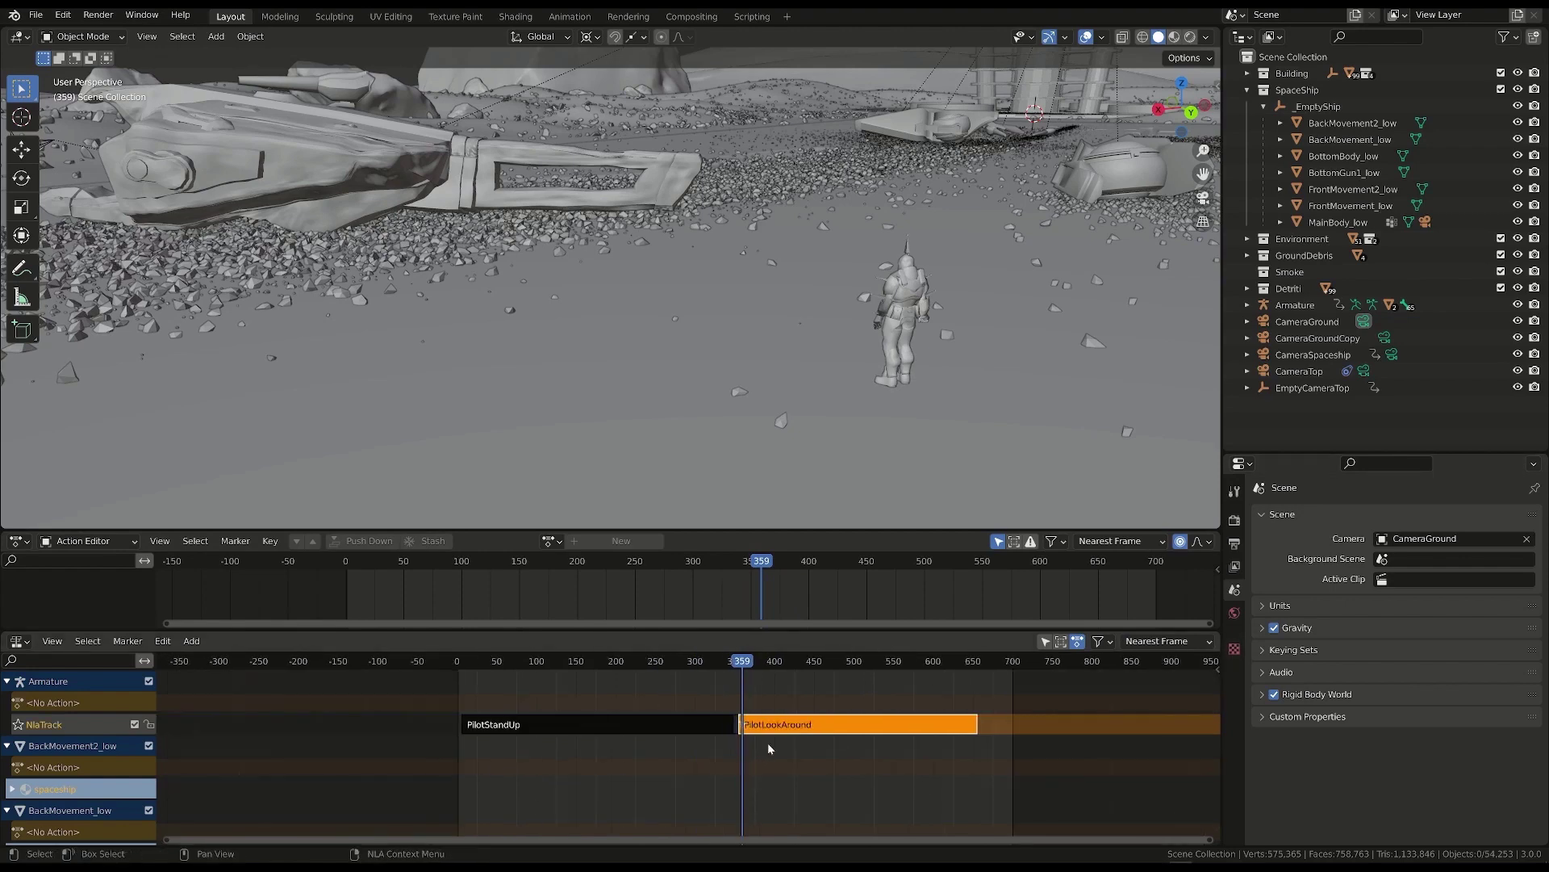
- Move all the strips about 150 frames later, so PilotStandUp starts at frame 160
drag(610, 675, 858, 757)
drag(543, 725, 669, 726)
click(503, 660)
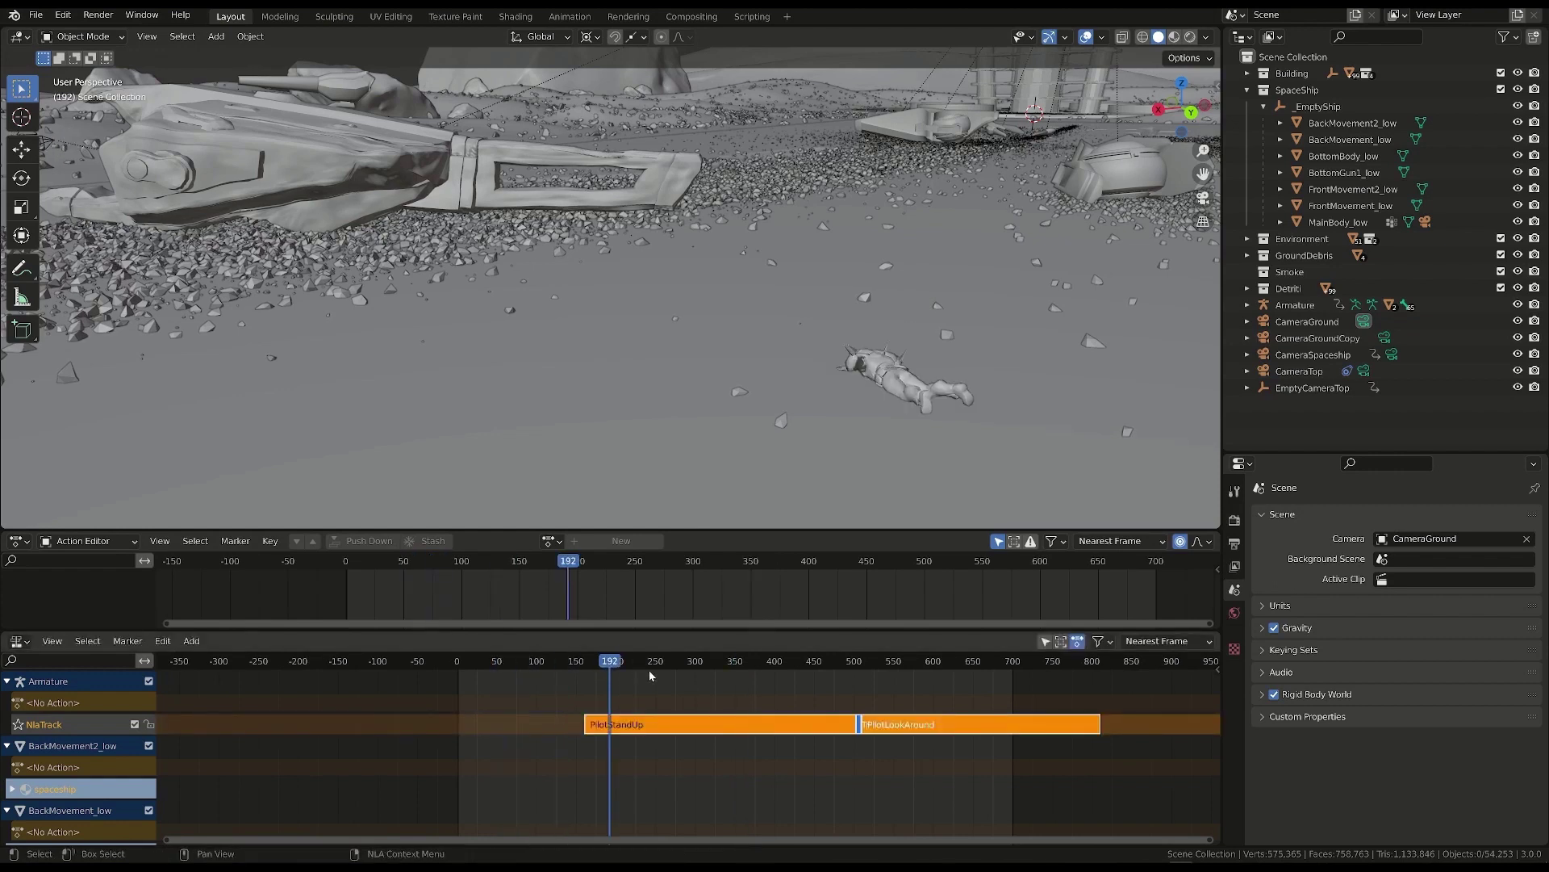